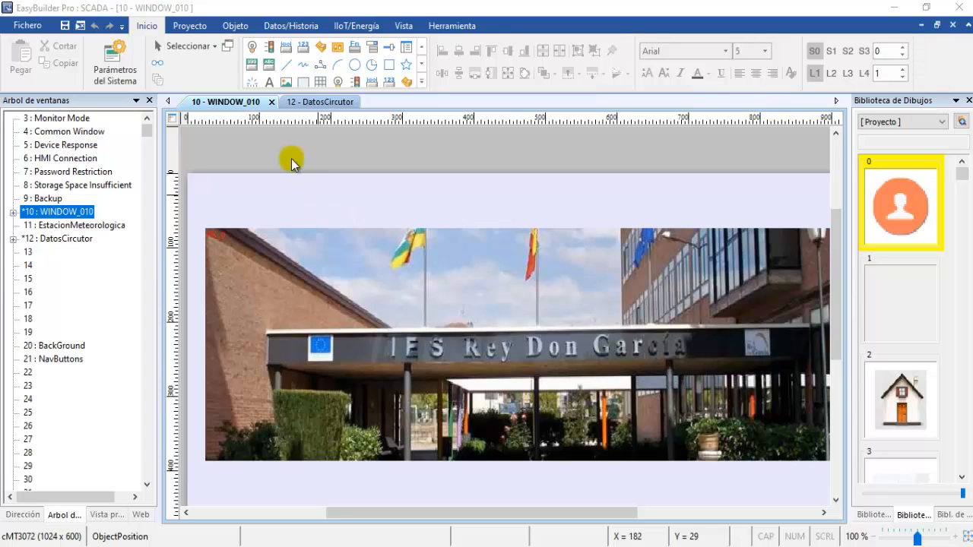
# Step: Review the device list in the project's system parameter settings
pyautogui.click(122, 76)
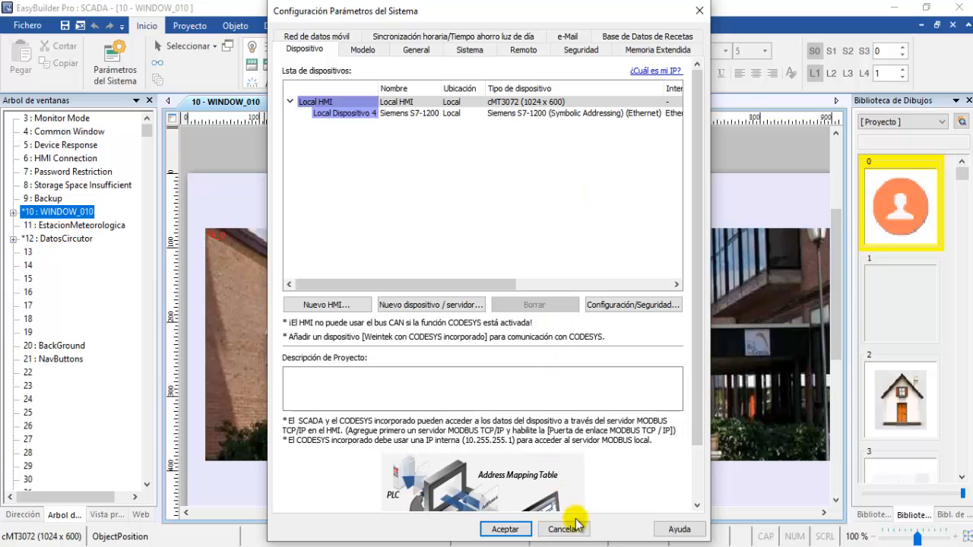
pyautogui.click(506, 530)
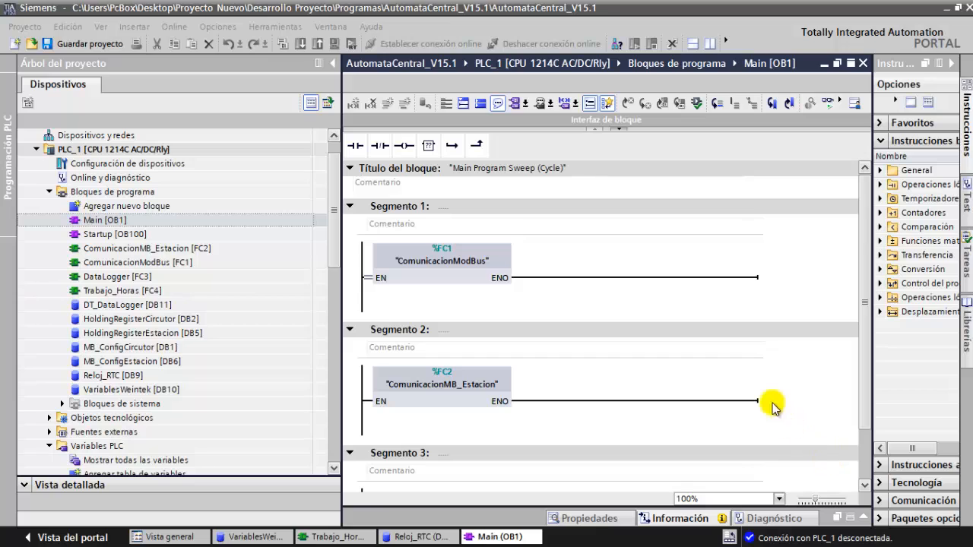
# Step: In TIA Portal, review the Trabajo_Horas function and the Reloj_RTC and VariablesWeintek data blocks
pyautogui.doubleClick(116, 292)
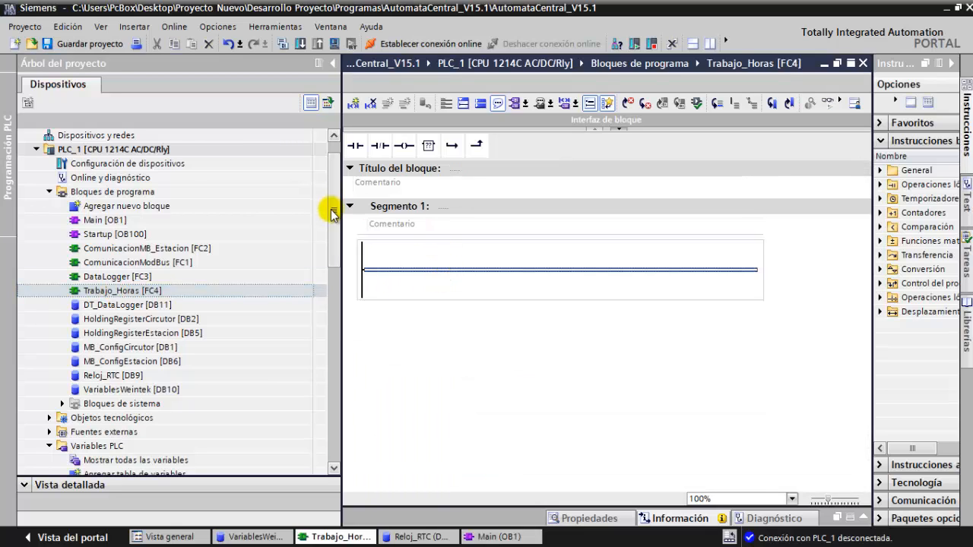
pyautogui.scroll(-2, 330, 210)
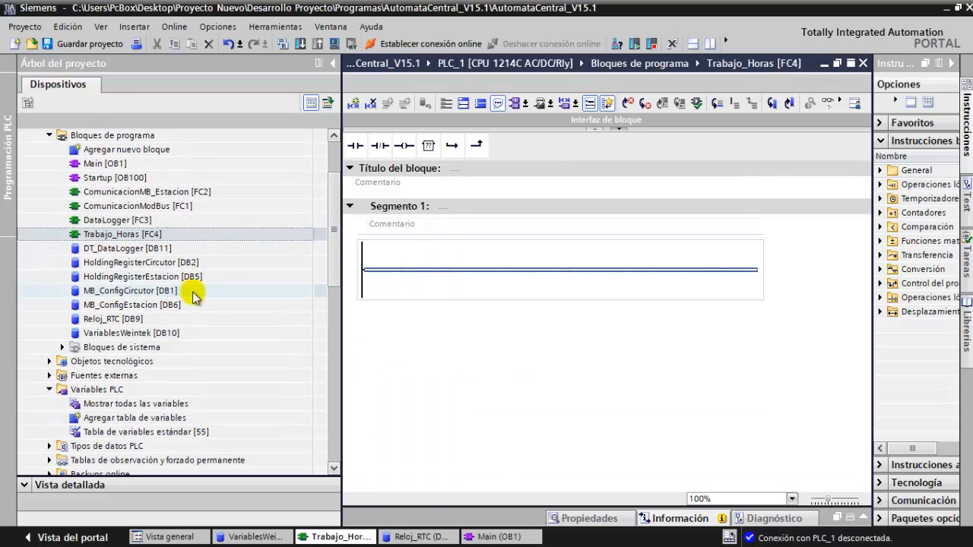
pyautogui.doubleClick(120, 319)
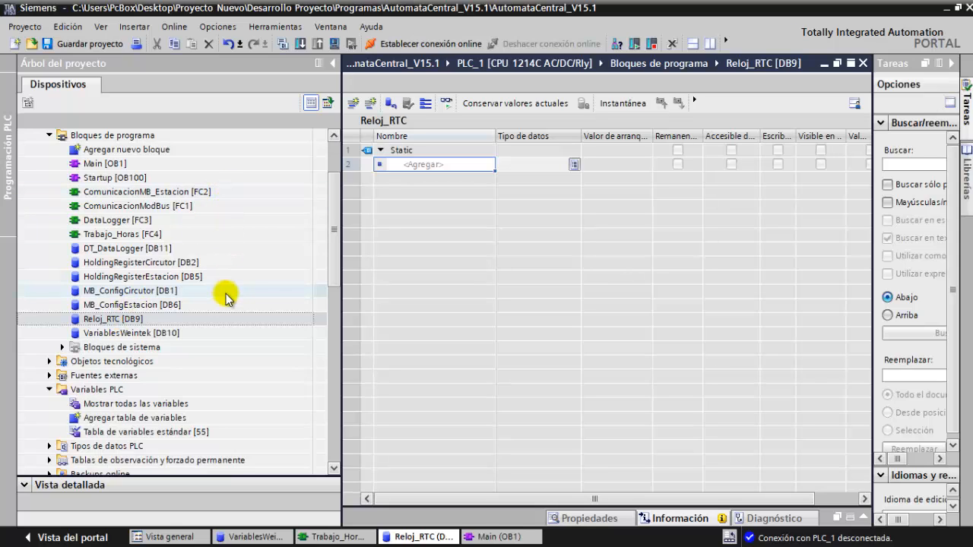
pyautogui.doubleClick(139, 335)
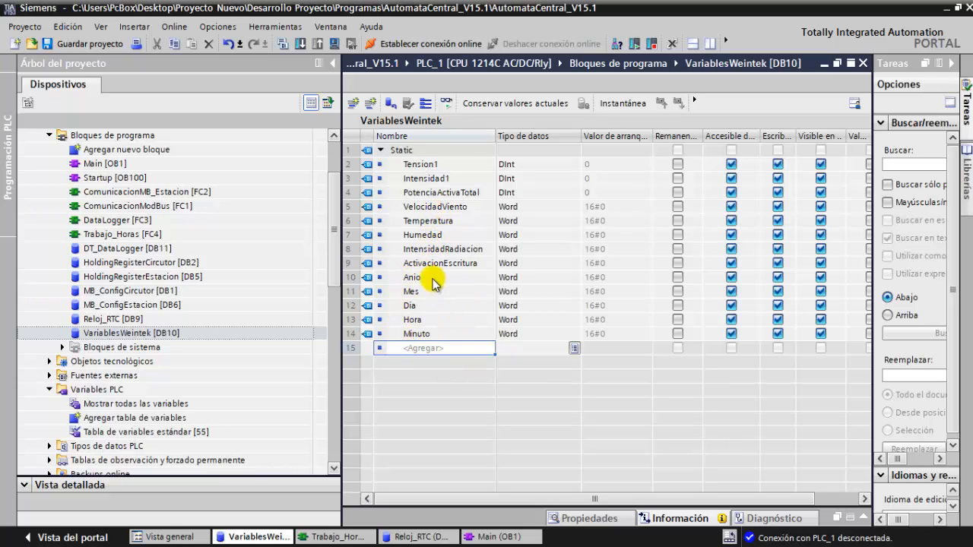
pyautogui.scroll(1, 332, 216)
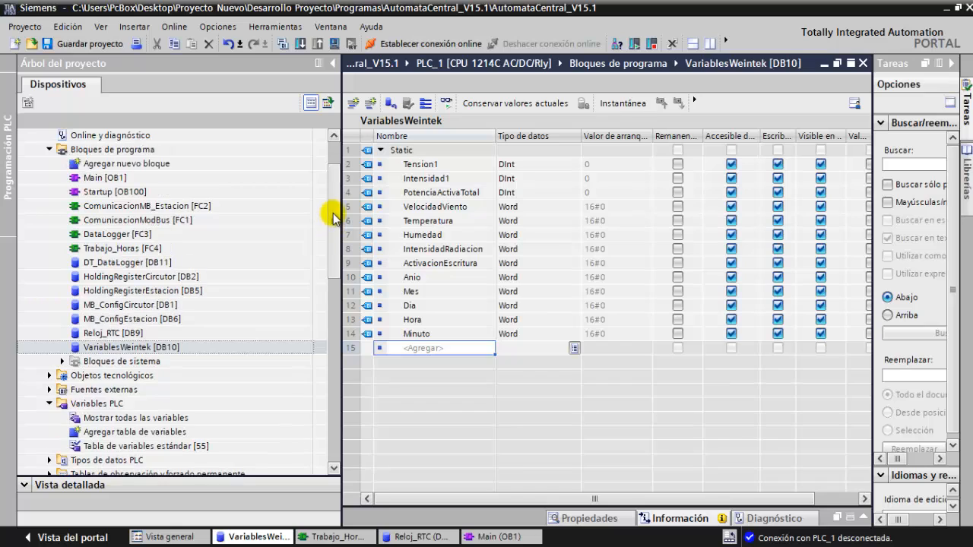
pyautogui.scroll(2, 333, 213)
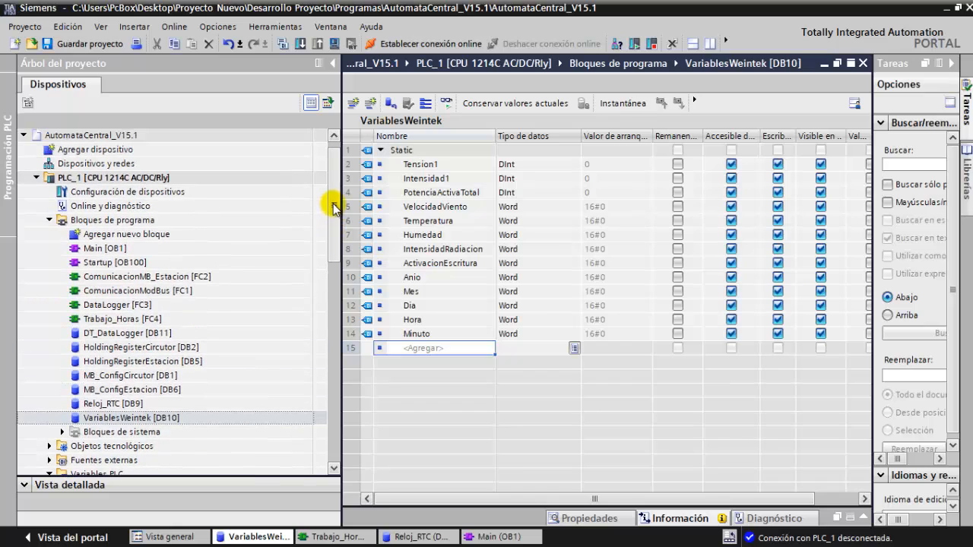
# Step: Add a static variable DH_Local of data type DTL to the Reloj_RTC data block and inspect its components
pyautogui.doubleClick(107, 403)
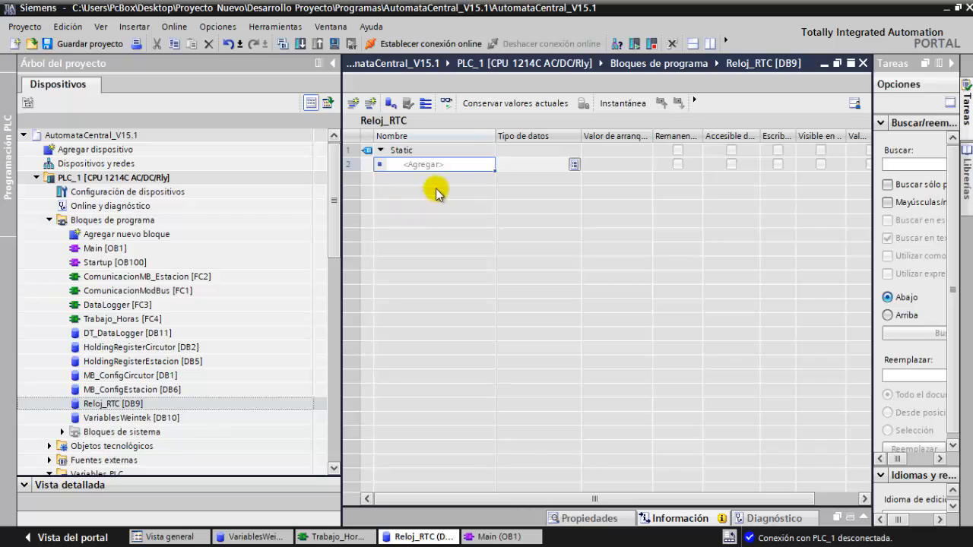
pyautogui.click(446, 165)
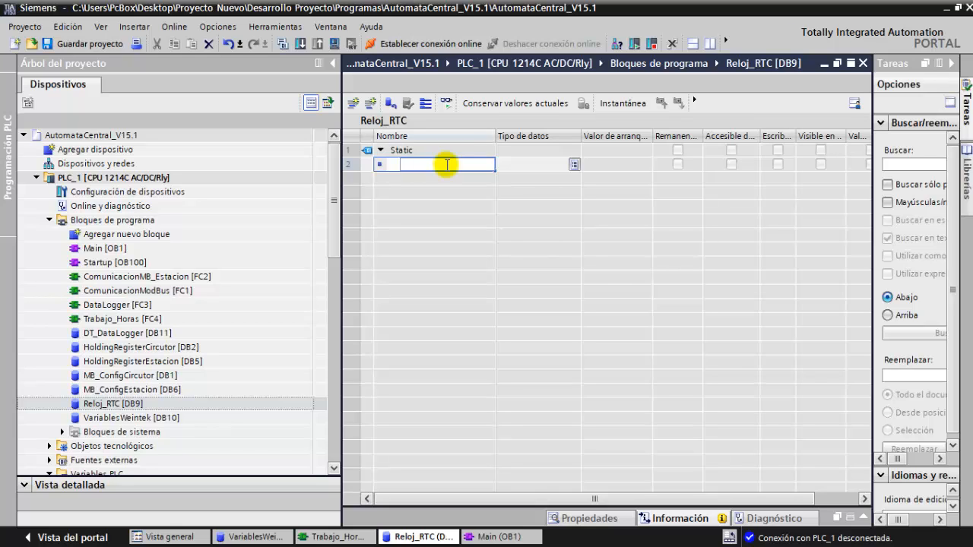
pyautogui.write('DH_Local')
pyautogui.press('Return')
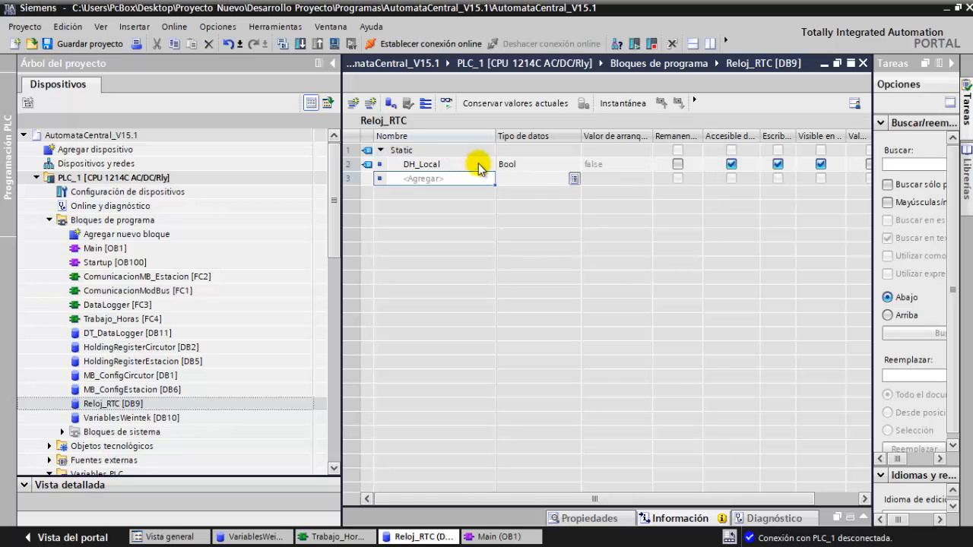
pyautogui.click(519, 165)
pyautogui.click(520, 165)
pyautogui.write('d')
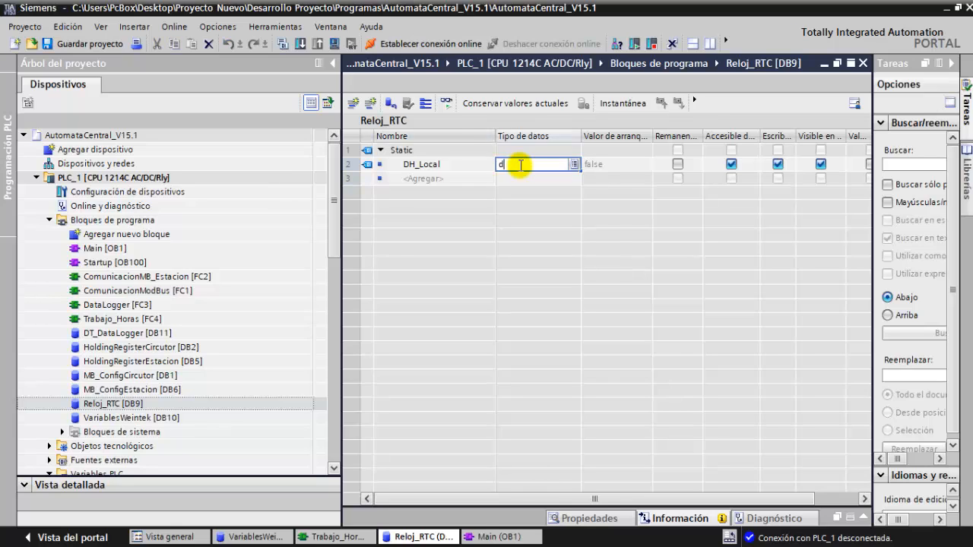
pyautogui.write('tl')
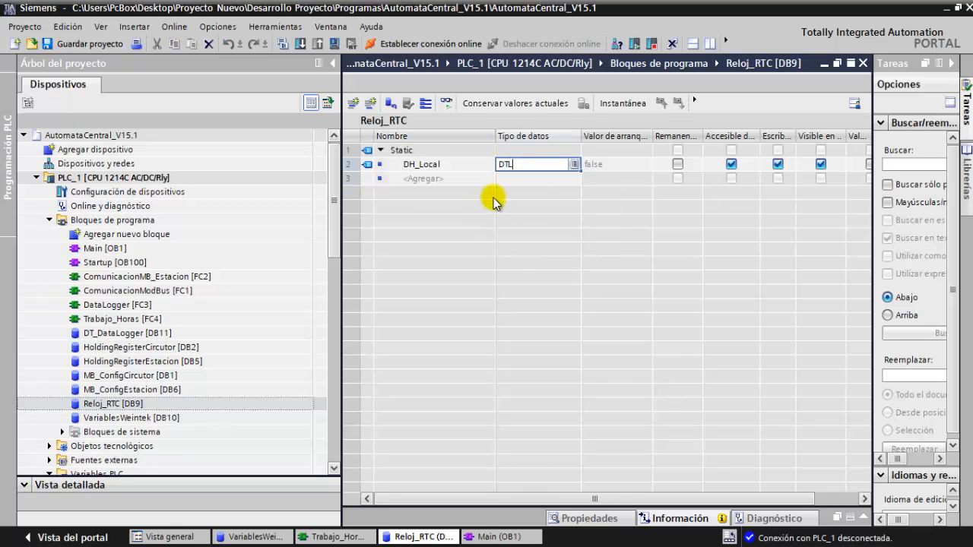
pyautogui.press('Return')
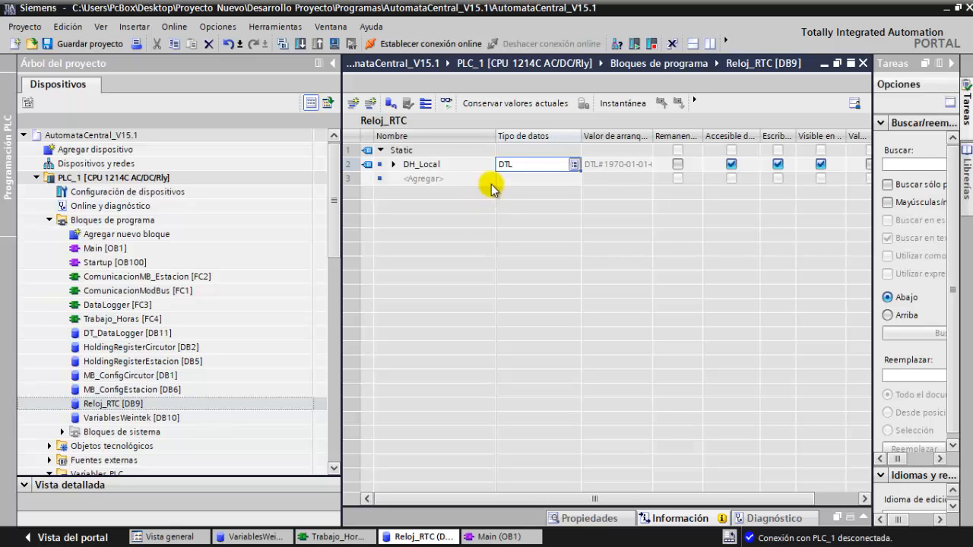
pyautogui.click(394, 165)
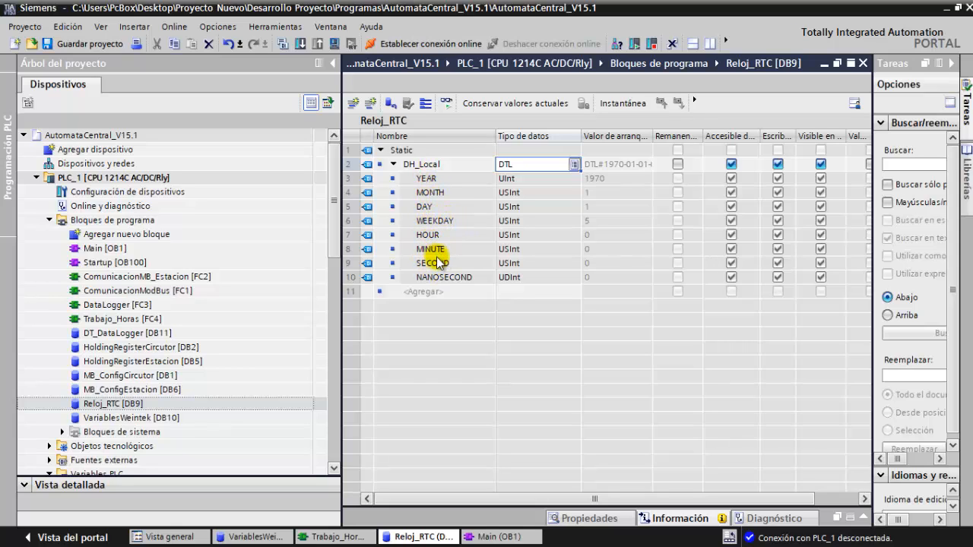
pyautogui.click(393, 165)
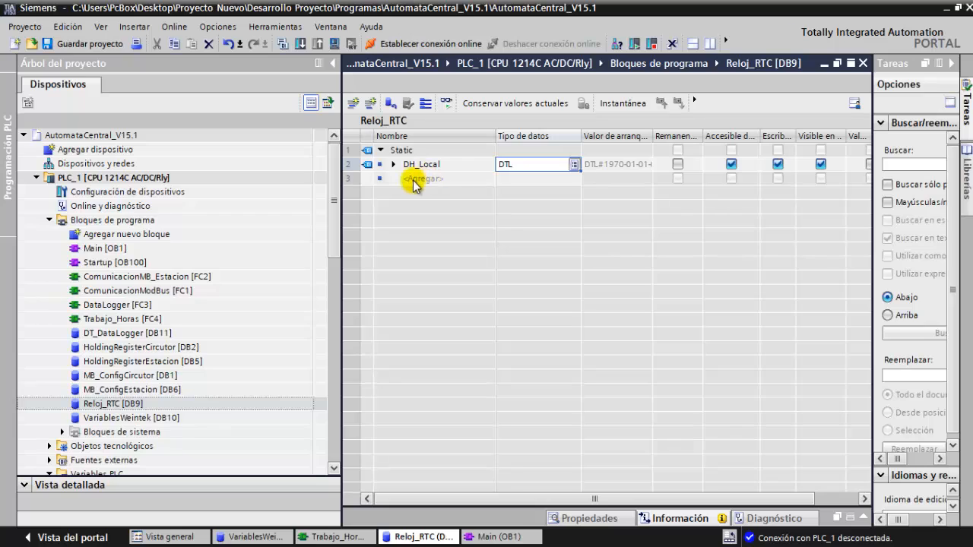
# Step: Add a variable Hora_Local of data type Time_Of_Day to the Reloj_RTC data block
pyautogui.click(414, 180)
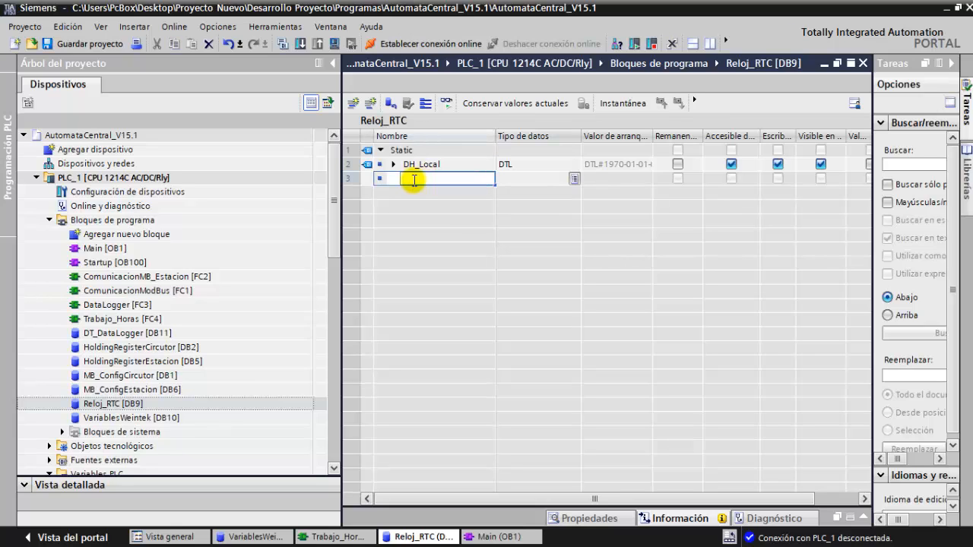
pyautogui.write('Hora_Local')
pyautogui.click(508, 187)
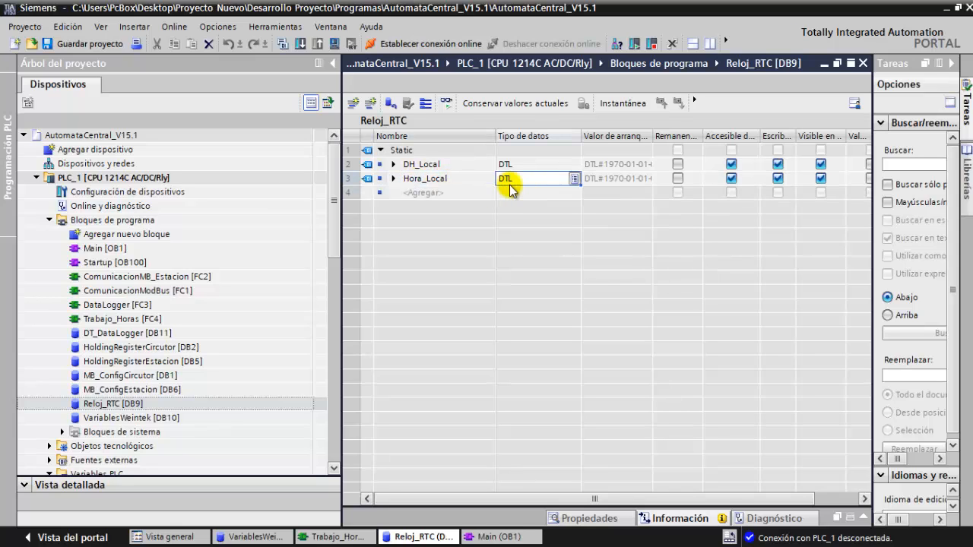
pyautogui.doubleClick(512, 179)
pyautogui.write('Ti')
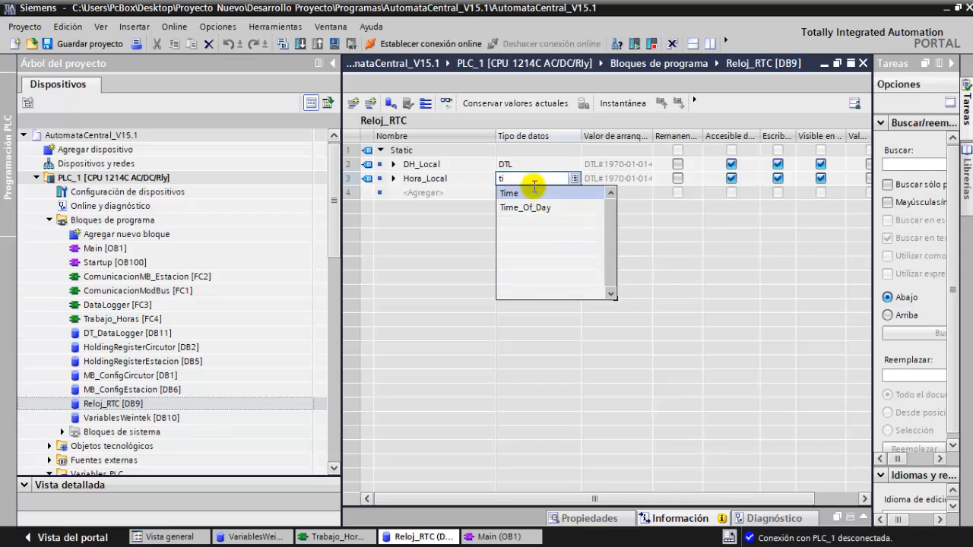
pyautogui.click(542, 208)
pyautogui.press('Return')
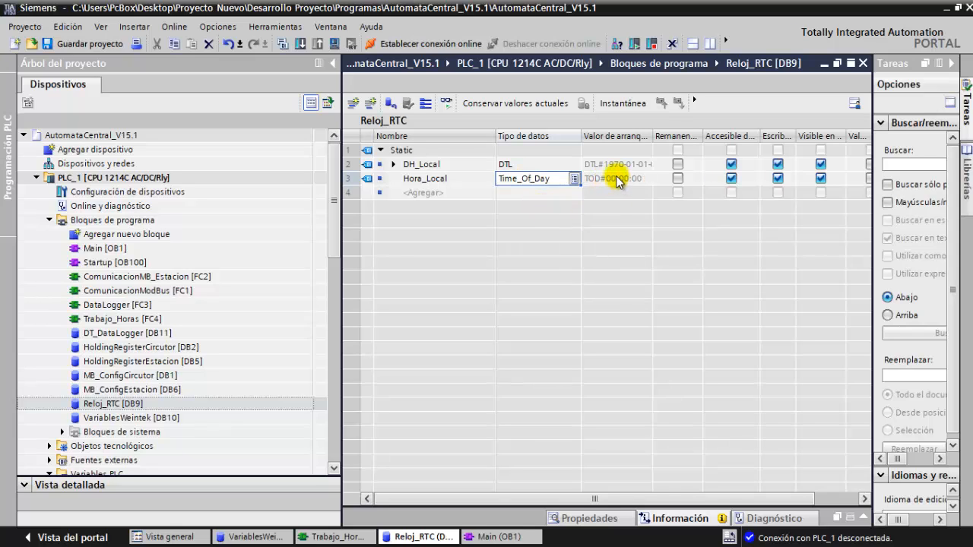
# Step: Add a variable RV_Local of data type Word to the Reloj_RTC data block
pyautogui.click(422, 193)
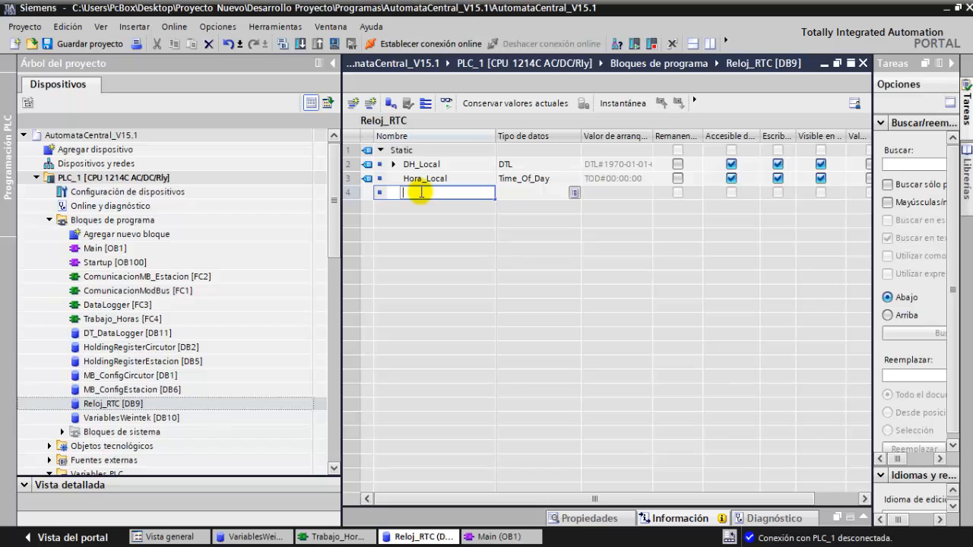
pyautogui.write('RV_Local')
pyautogui.press('Return')
pyautogui.click(517, 195)
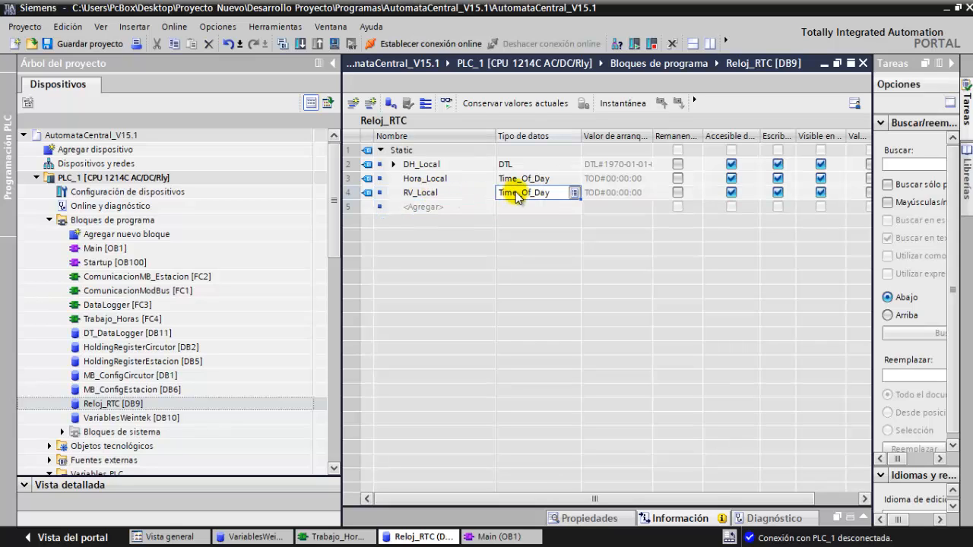
pyautogui.doubleClick(516, 193)
pyautogui.write('wor')
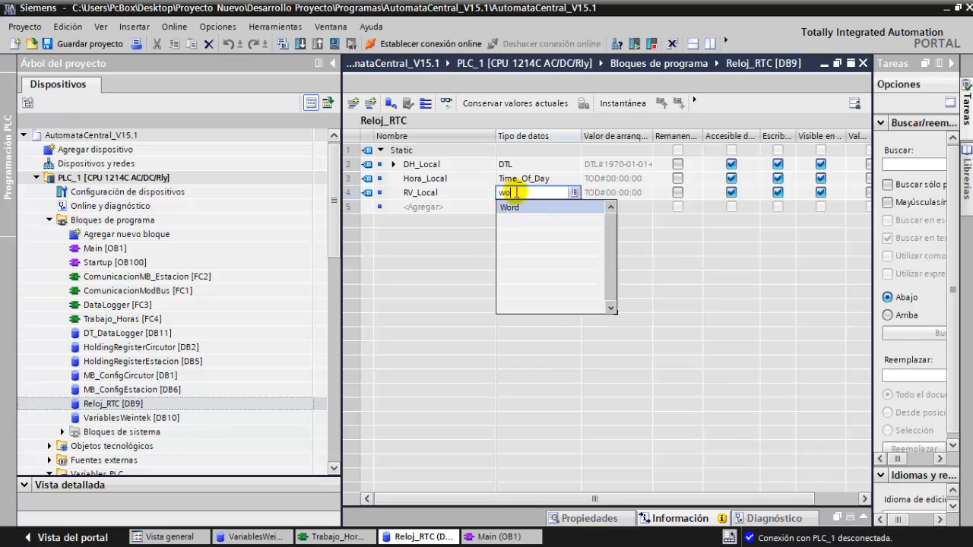
pyautogui.write('d')
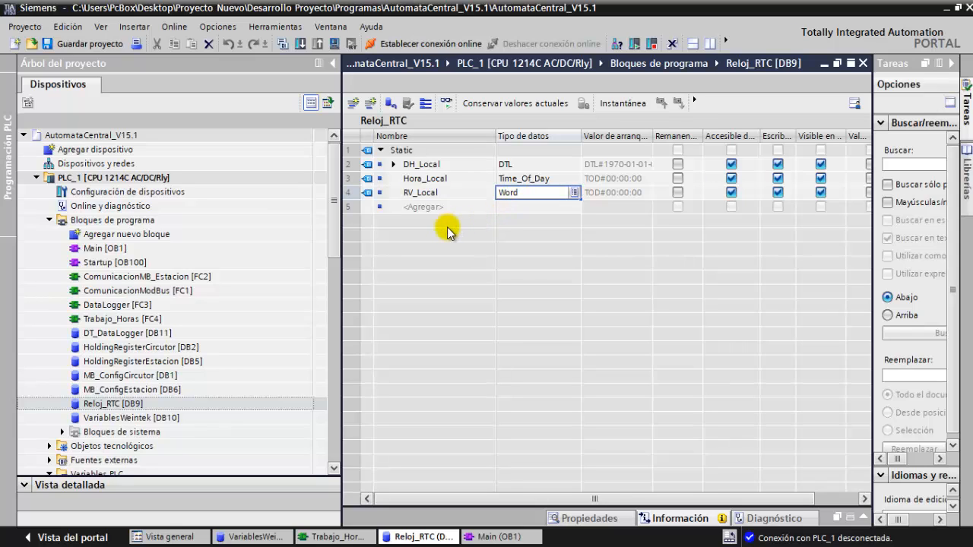
pyautogui.press('Return')
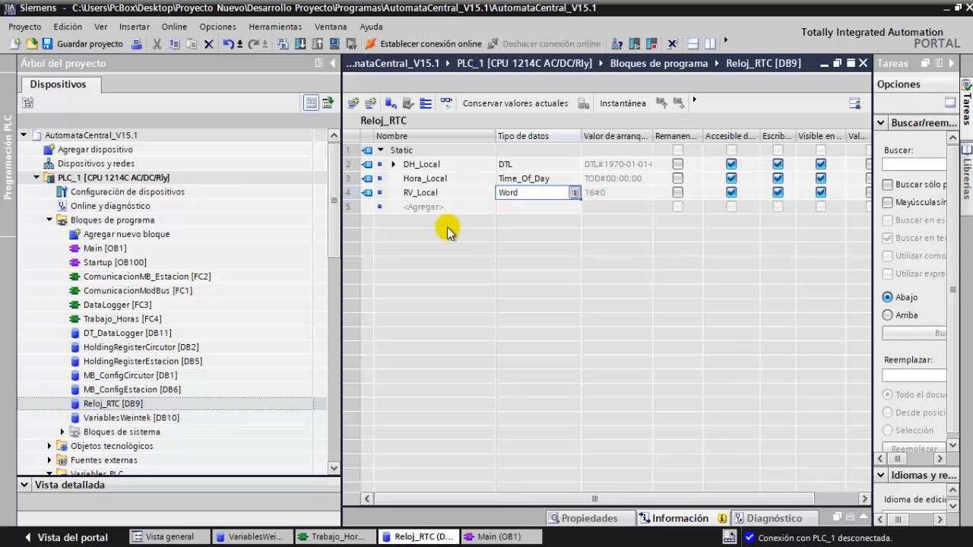
# Step: Insert the RD_LOC_T date-and-time instruction into Segment 1 of the Trabajo_Horas function
pyautogui.doubleClick(103, 321)
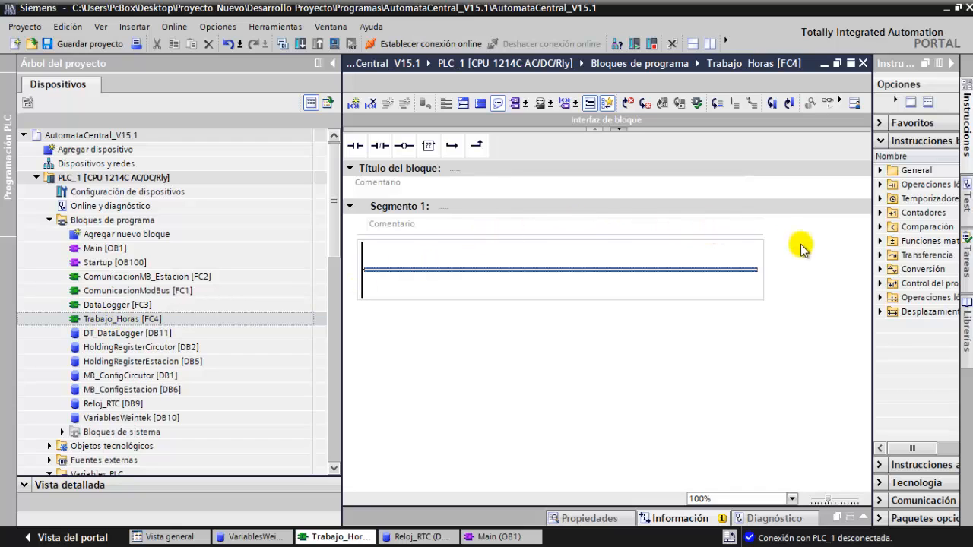
pyautogui.moveTo(871, 261); pyautogui.dragTo(780, 276)
pyautogui.click(787, 140)
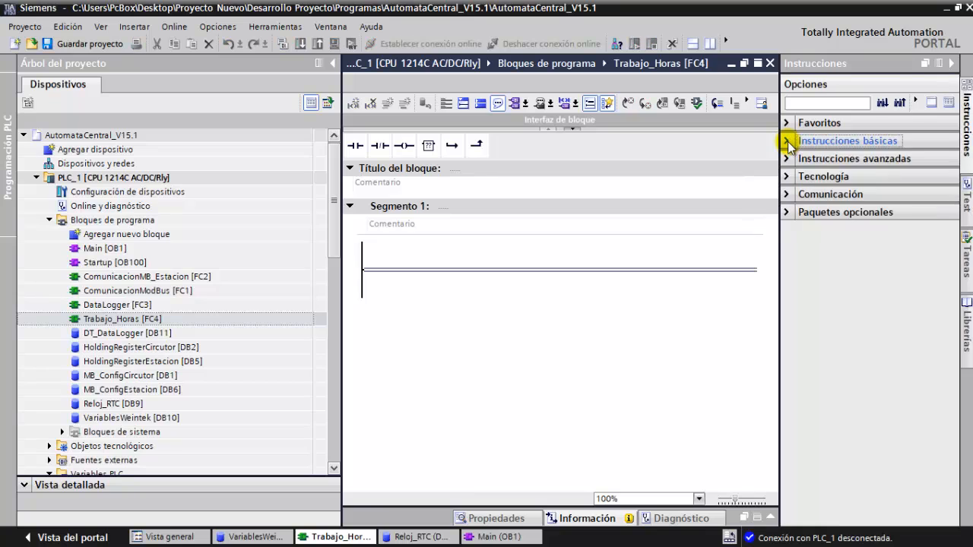
pyautogui.click(789, 158)
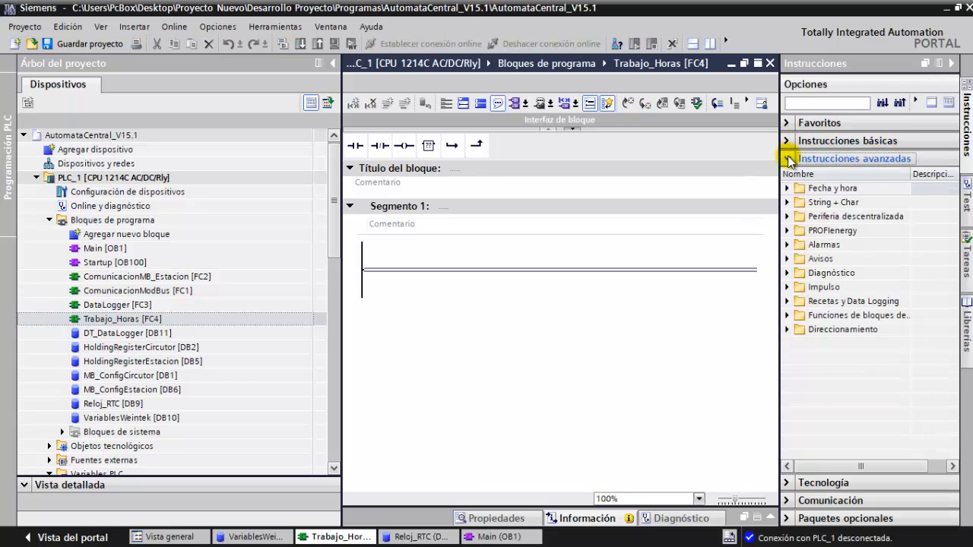
pyautogui.click(788, 187)
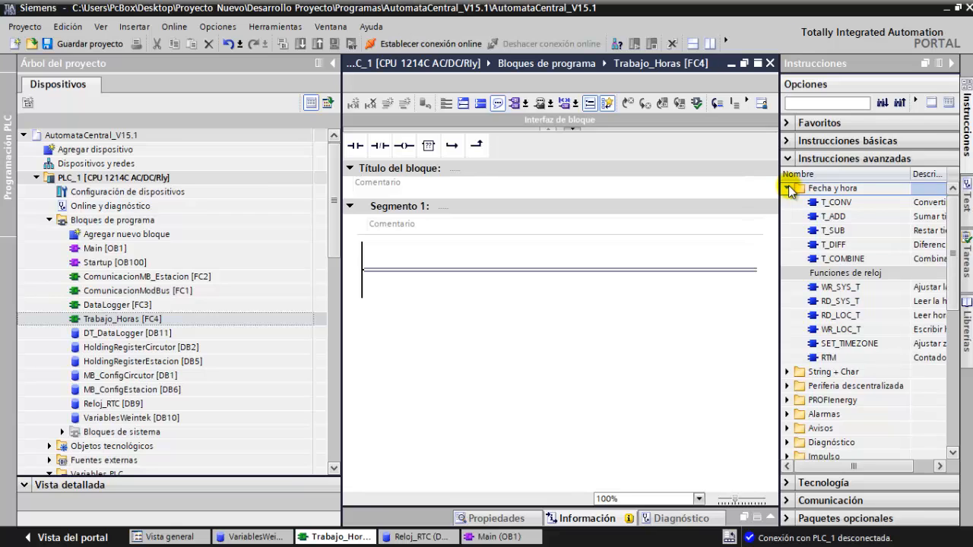
pyautogui.click(850, 319)
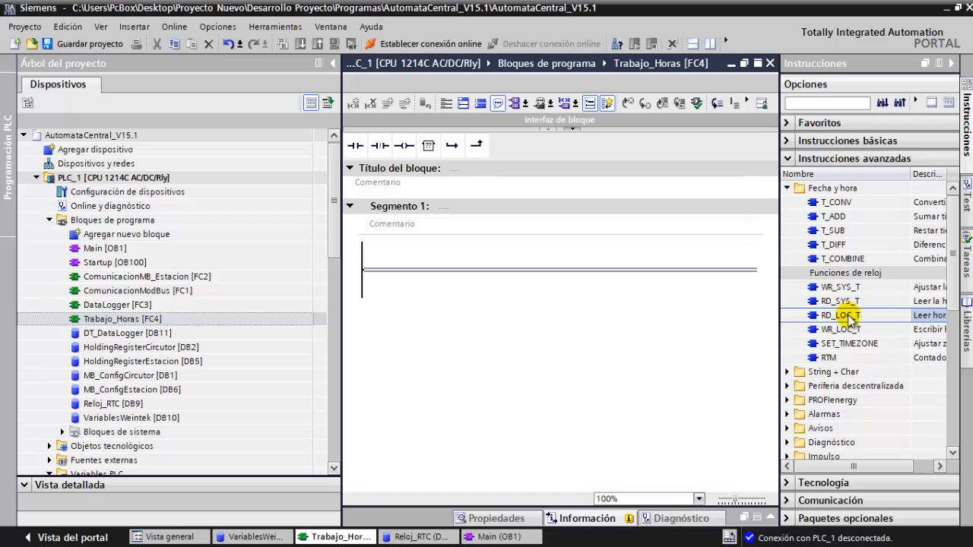
pyautogui.moveTo(850, 319); pyautogui.dragTo(561, 276)
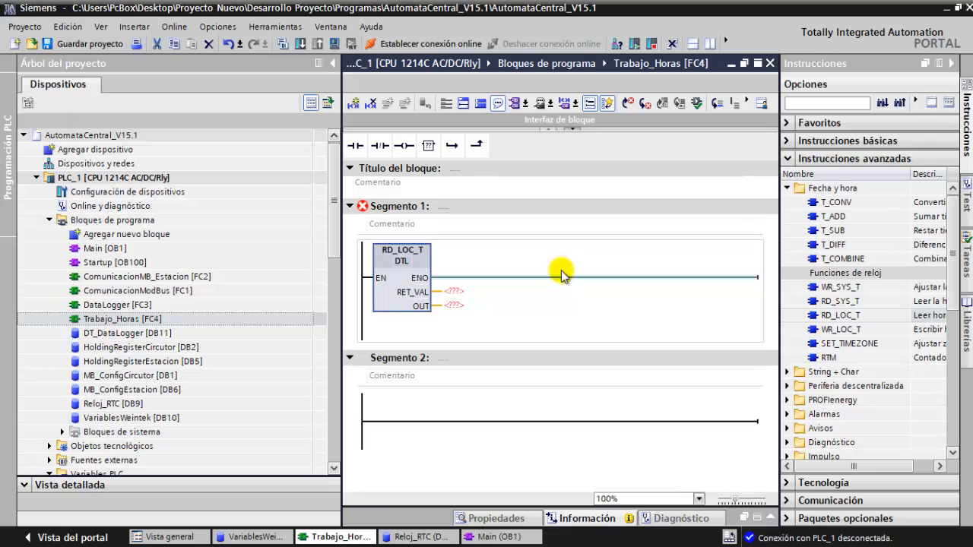
# Step: Assign "Reloj_RTC".RV_Local to the RET_VAL output of the RD_LOC_T instruction in Segmento 1
pyautogui.click(451, 293)
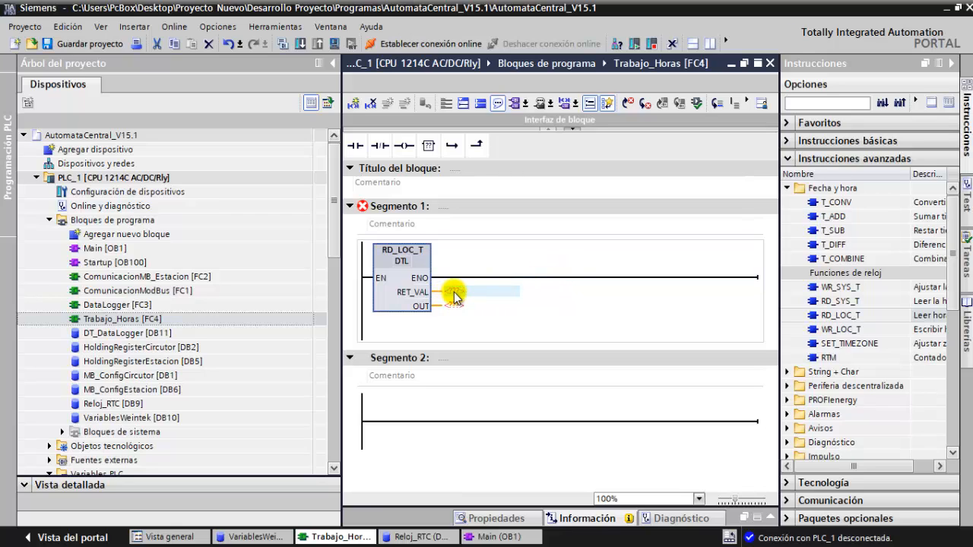
pyautogui.doubleClick(455, 292)
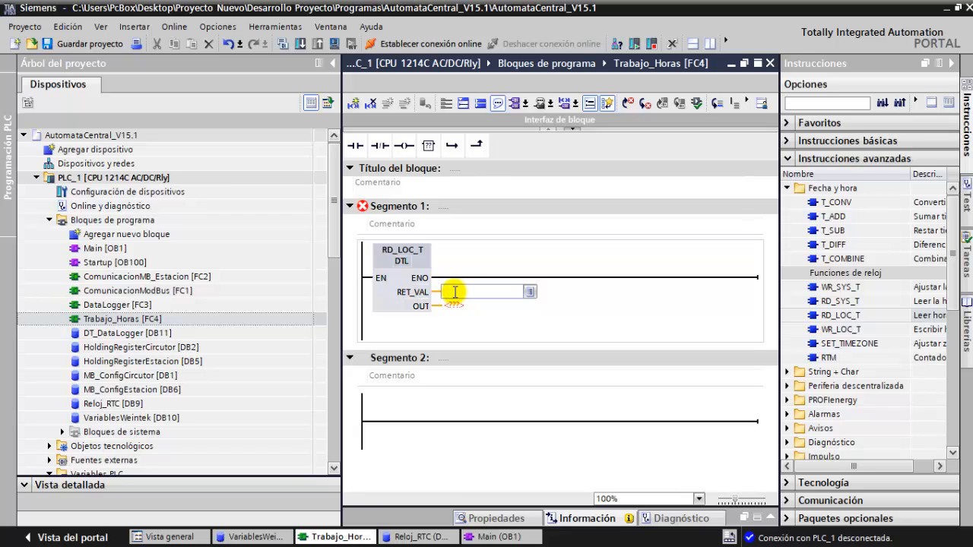
pyautogui.write('Re')
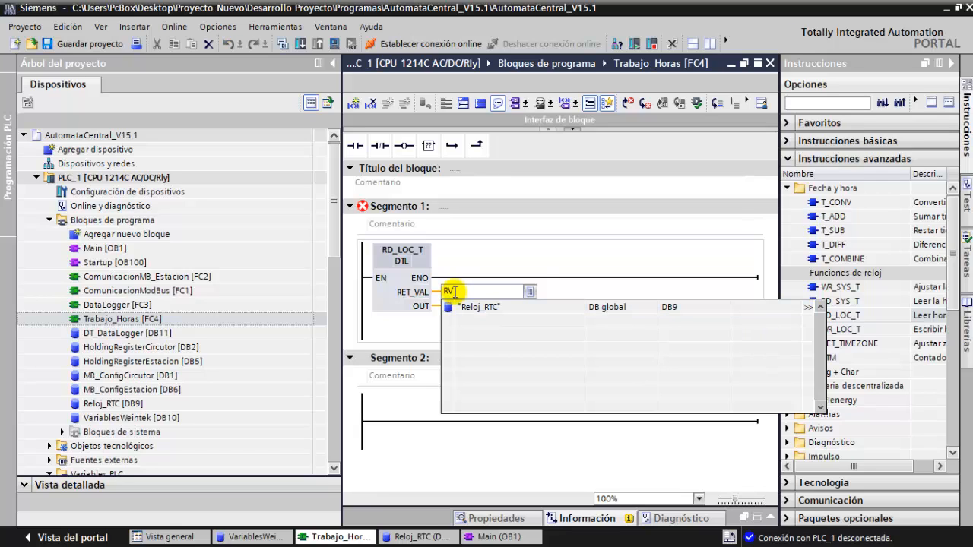
pyautogui.press('Down')
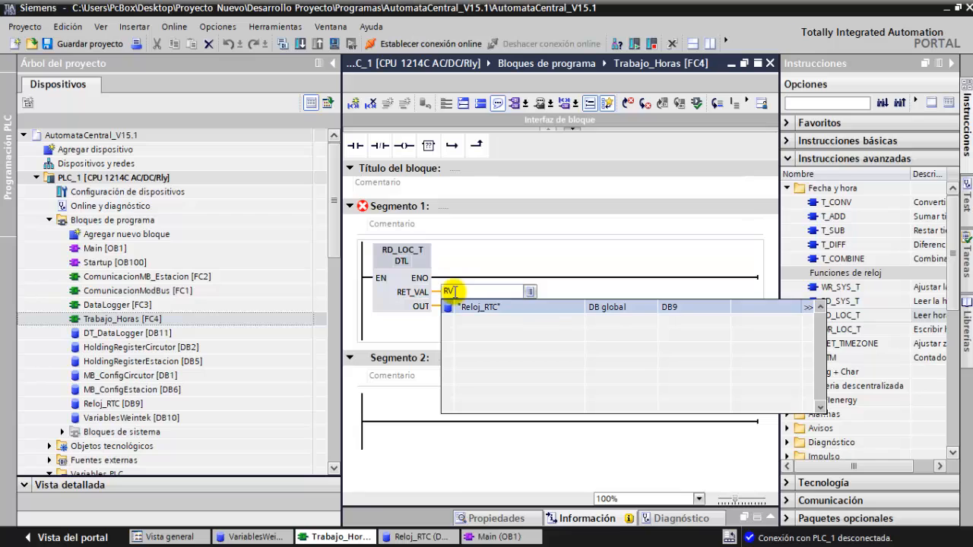
pyautogui.write('.')
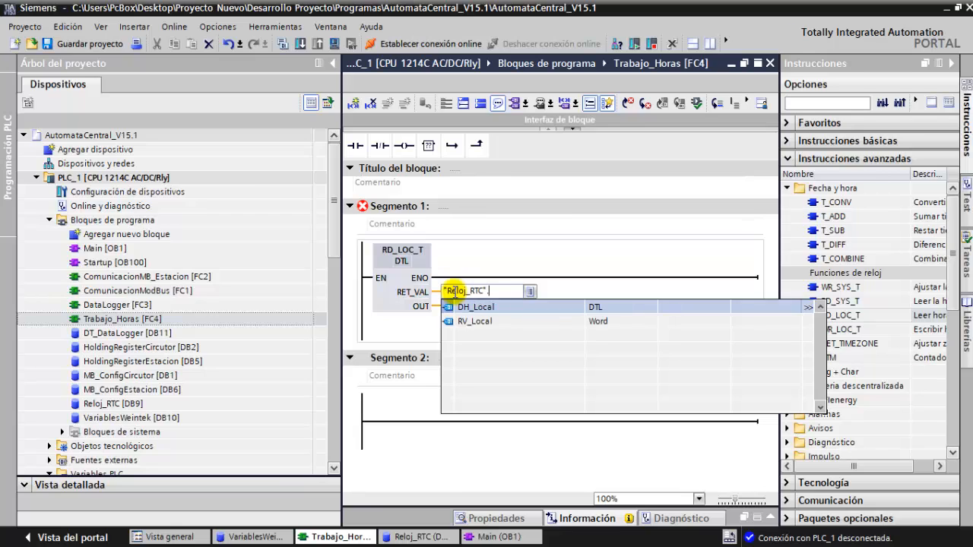
pyautogui.press('Down')
pyautogui.press('Return')
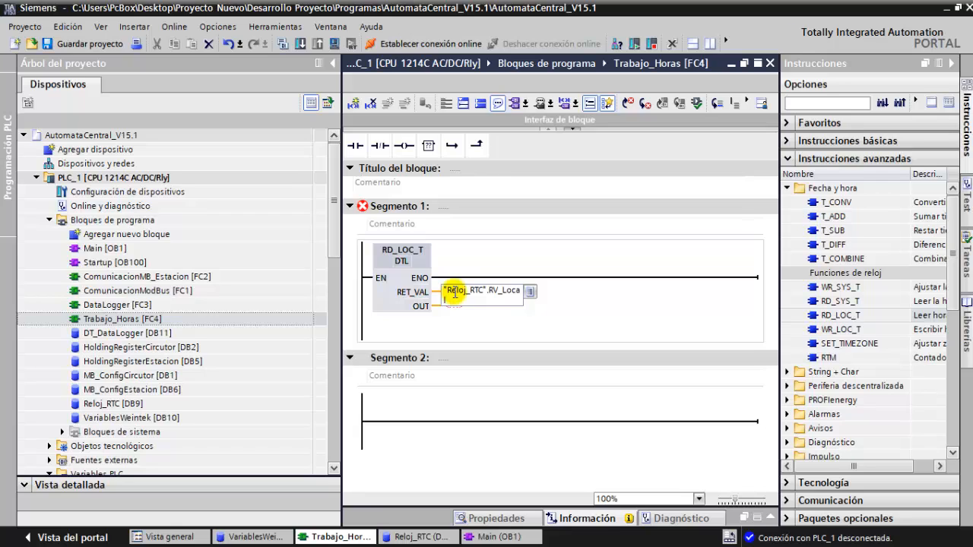
pyautogui.press('Return')
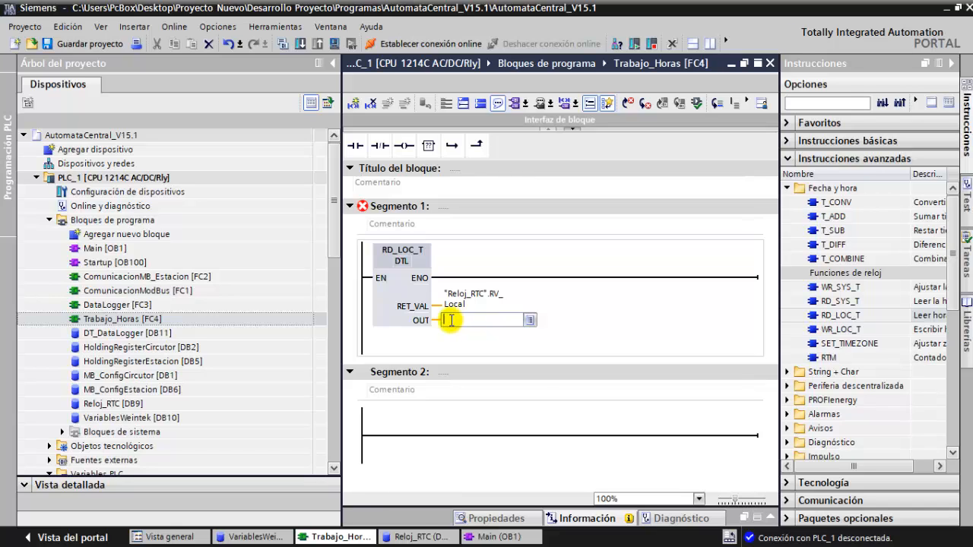
# Step: Assign "Reloj_RTC".DH_Local to the OUT parameter of the RD_LOC_T instruction in Segmento 1
pyautogui.write('DT')
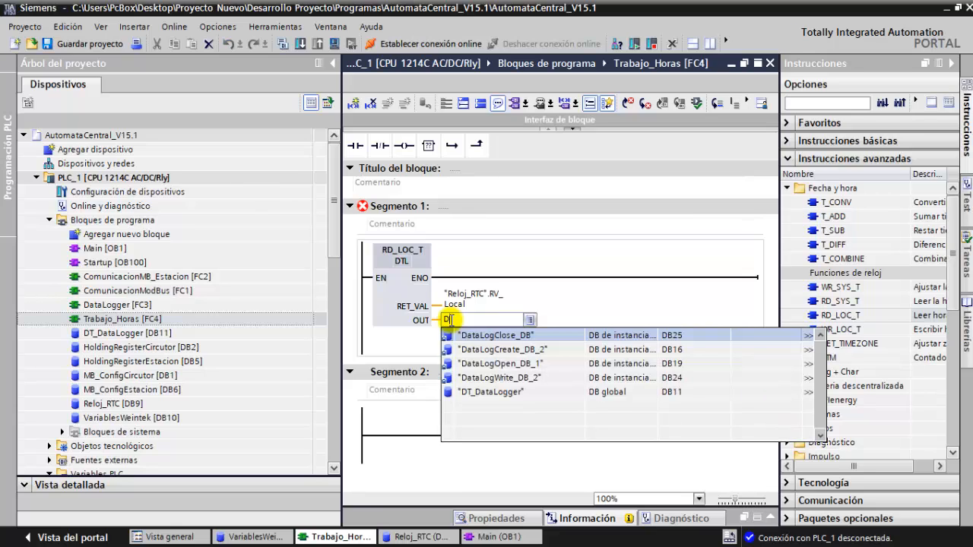
pyautogui.press('BackSpace')
pyautogui.press('BackSpace')
pyautogui.write('R')
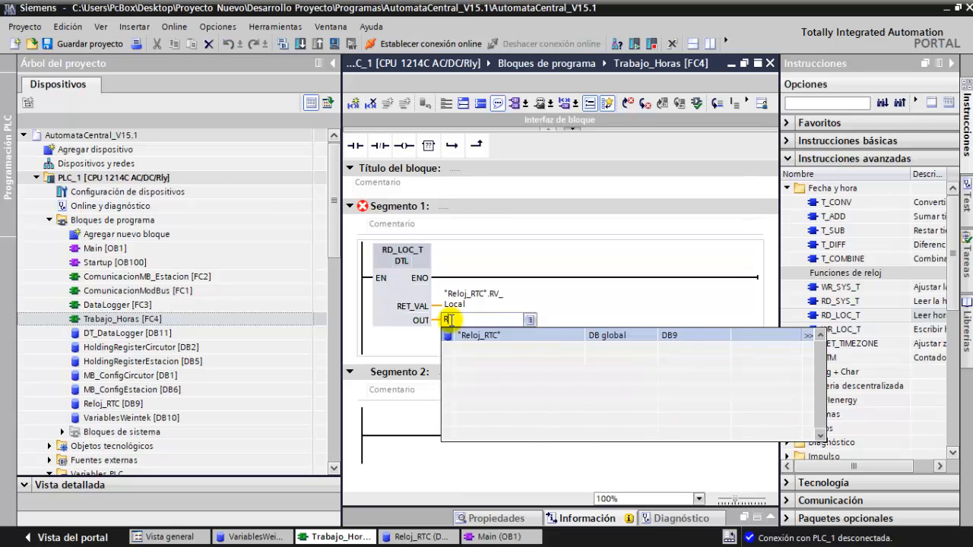
pyautogui.press('Return')
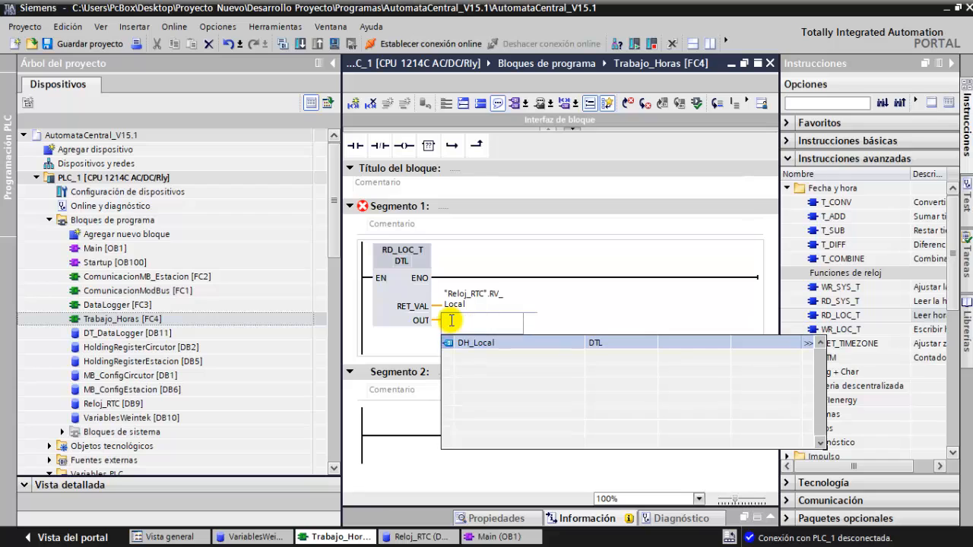
pyautogui.press('Return')
pyautogui.press('Return')
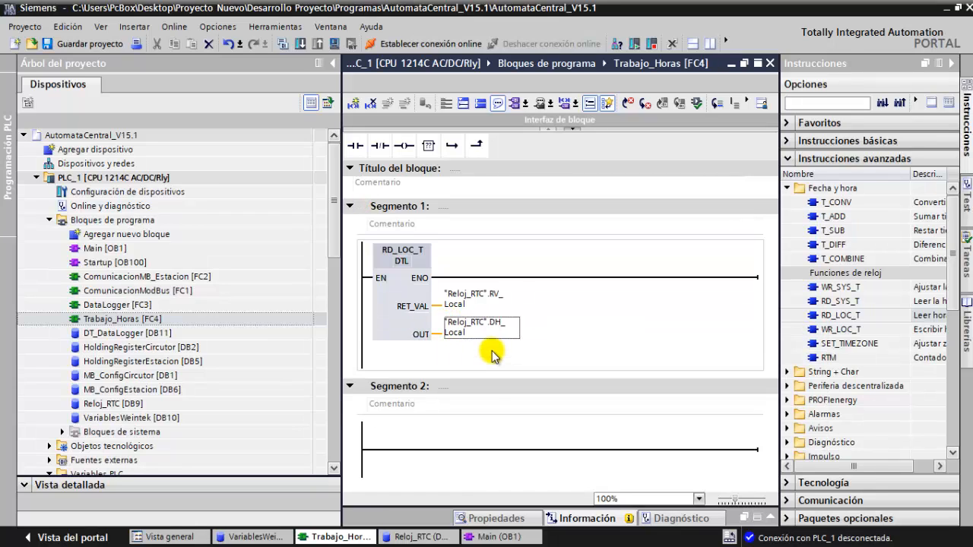
pyautogui.click(403, 255)
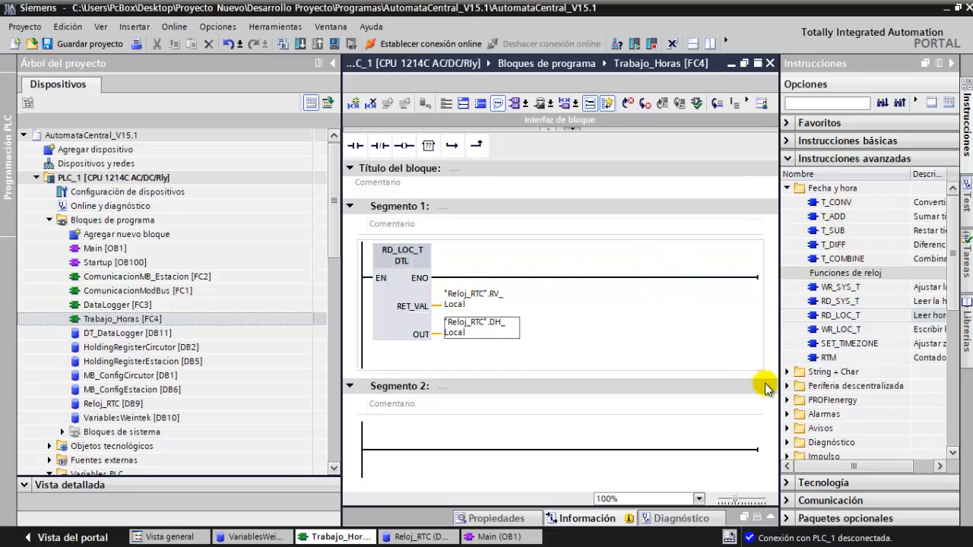
# Step: Insert the T_CONV date-and-time conversion instruction into Segmento 2 of the Trabajo_Horas function
pyautogui.click(844, 203)
pyautogui.moveTo(845, 205)
pyautogui.mouseDown()
pyautogui.moveTo(706, 242)
pyautogui.moveTo(497, 401)
pyautogui.moveTo(471, 448)
pyautogui.mouseUp()
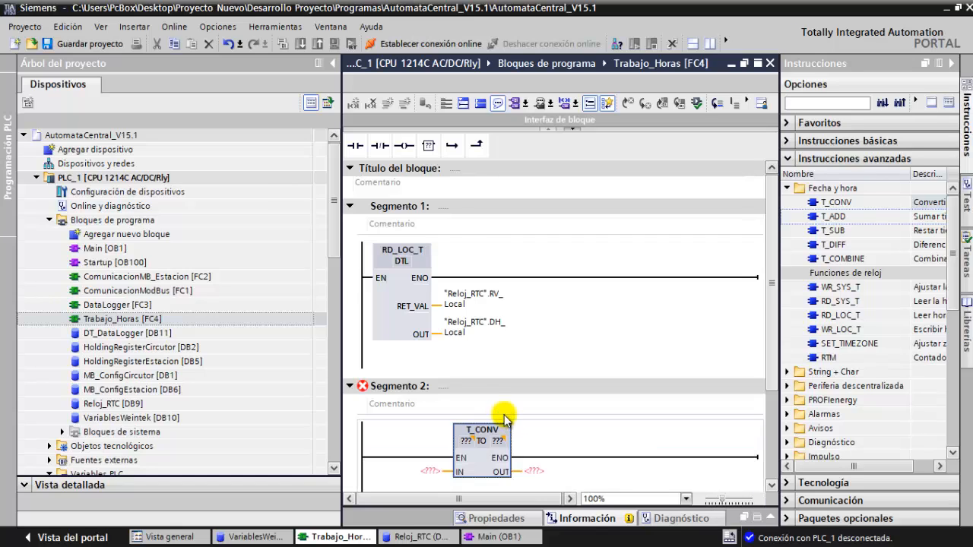
pyautogui.scroll(-1, 505, 421)
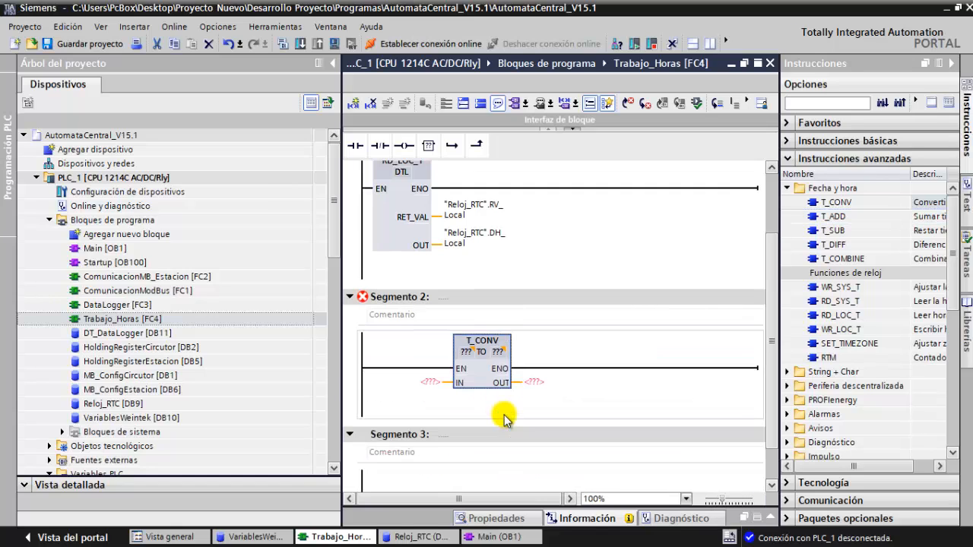
# Step: Enter "Reloj_RTC".DH_Local, without any component, as the IN operand of the T_CONV instruction in Segmento 2
pyautogui.click(429, 382)
pyautogui.write('re')
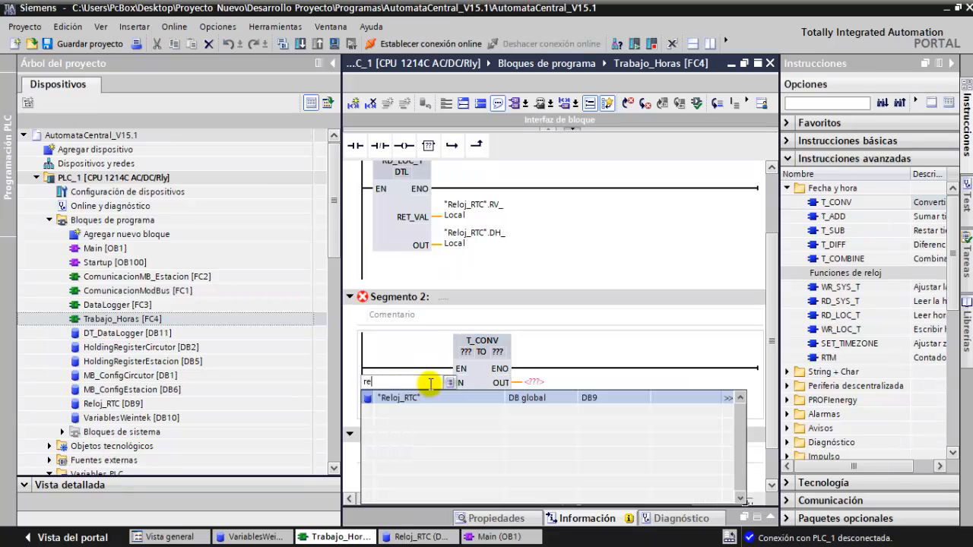
pyautogui.press('Return')
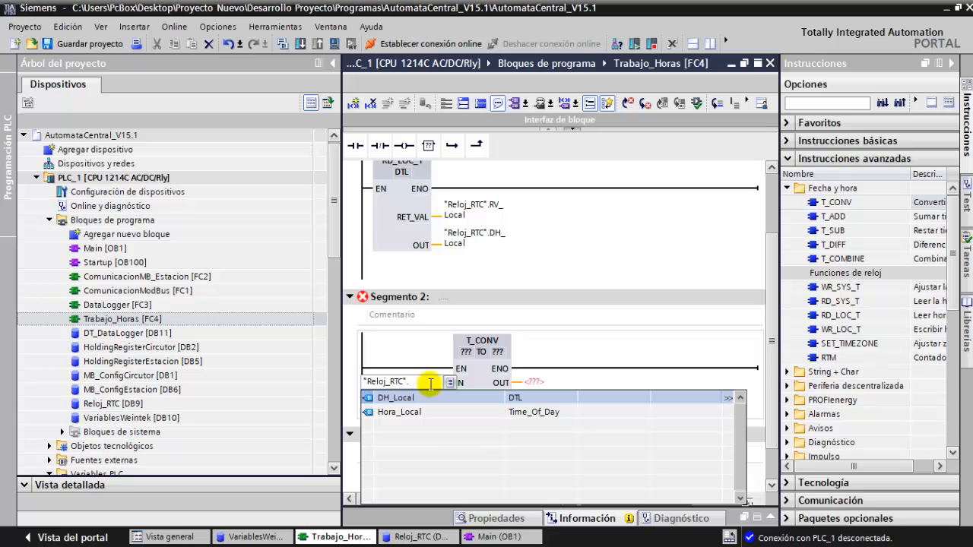
pyautogui.press('Return')
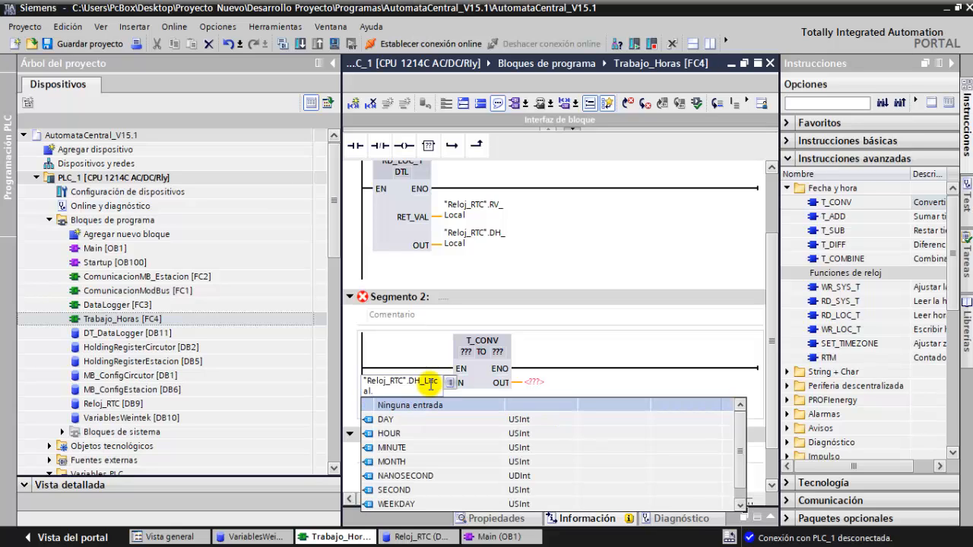
pyautogui.press('BackSpace')
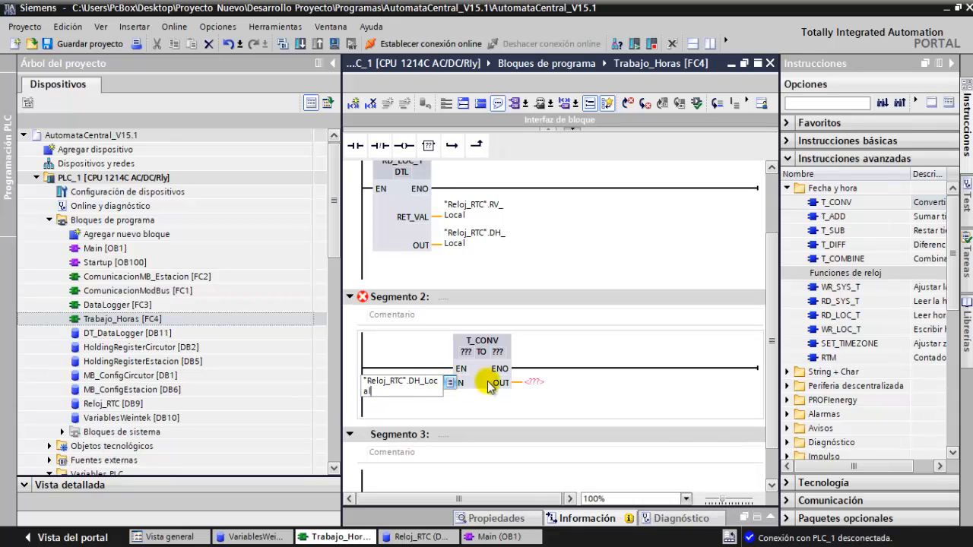
# Step: Assign "Reloj_RTC".Hora_Local to the OUT parameter of the T_CONV instruction in Segmento 2
pyautogui.click(527, 382)
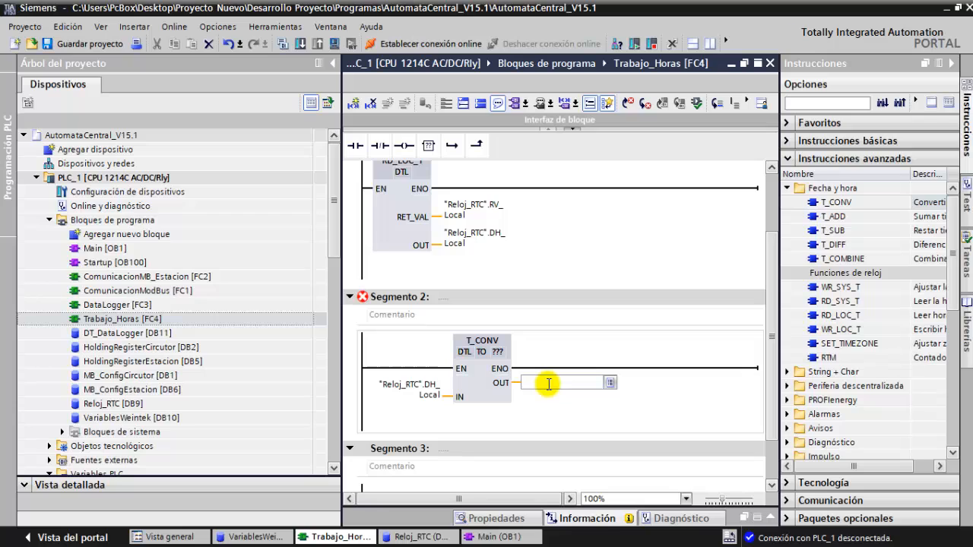
pyautogui.write('r')
pyautogui.press('Return')
pyautogui.write('.')
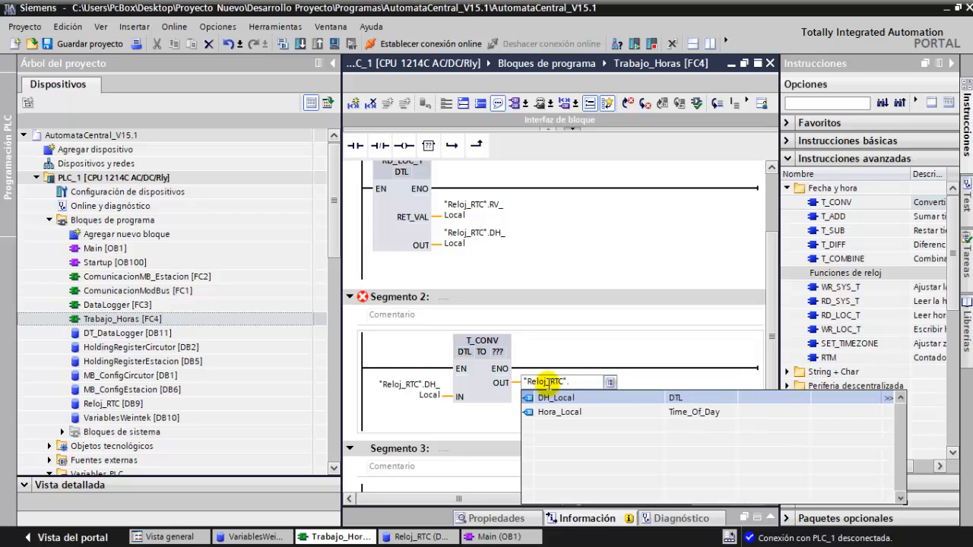
pyautogui.press('Down')
pyautogui.press('Return')
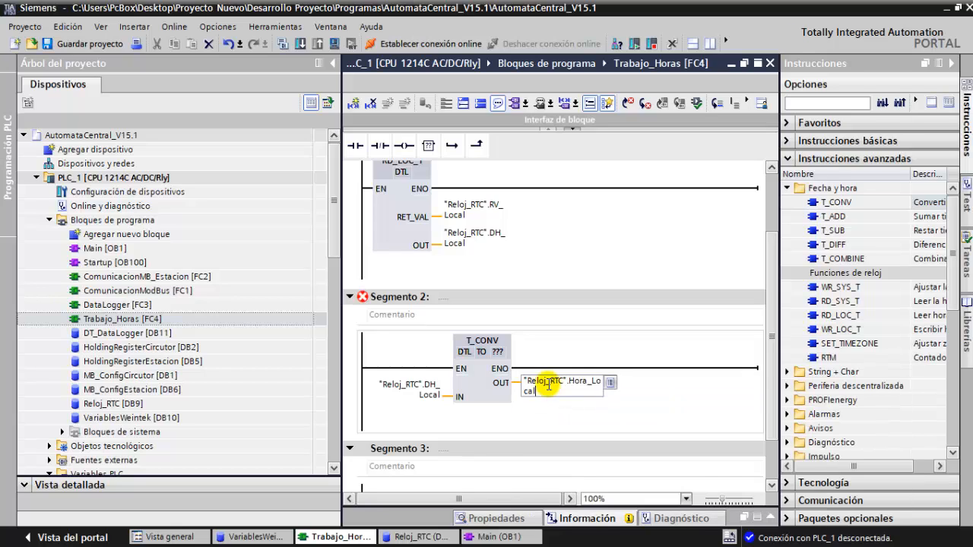
pyautogui.click(548, 388)
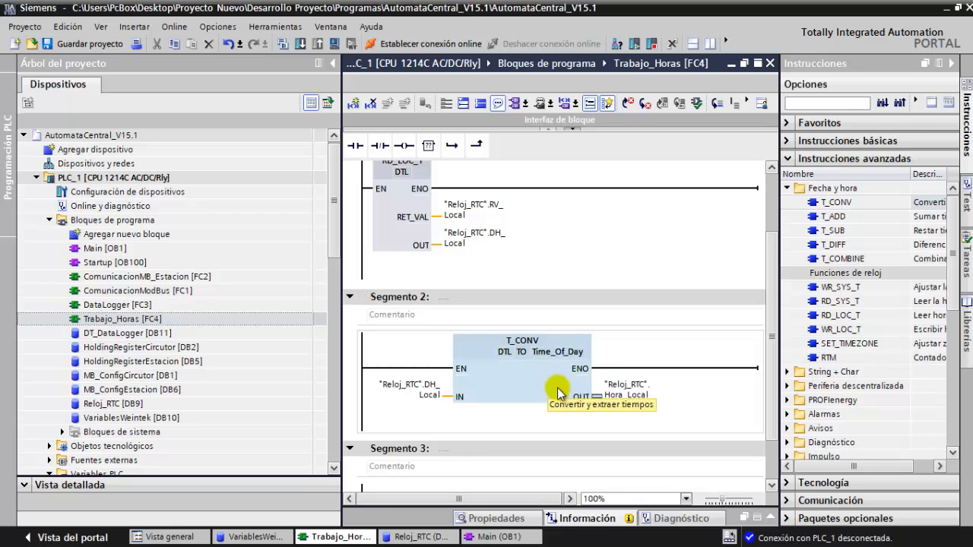
pyautogui.click(681, 425)
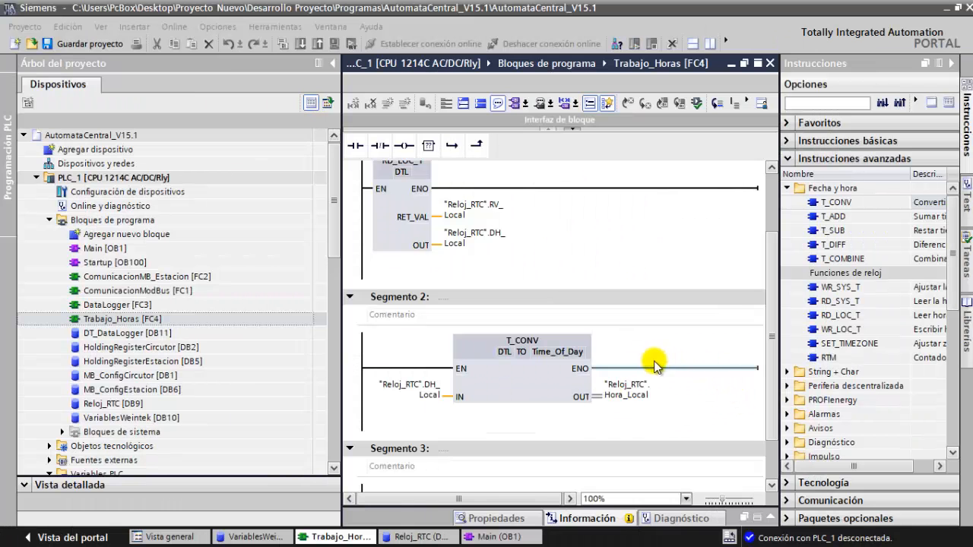
pyautogui.click(631, 391)
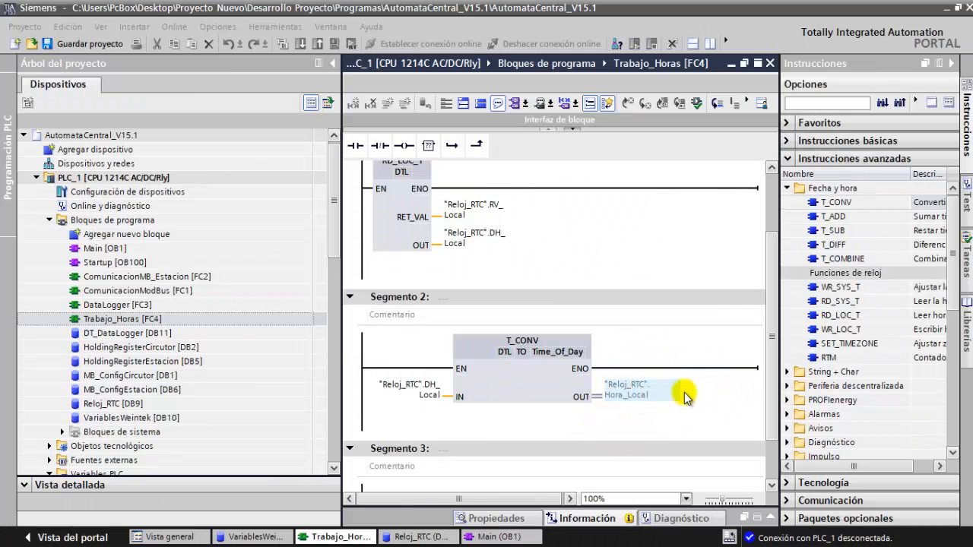
# Step: Insert an empty box into Segmento 3 and define it as a MOVE instruction
pyautogui.moveTo(772, 335); pyautogui.dragTo(773, 380)
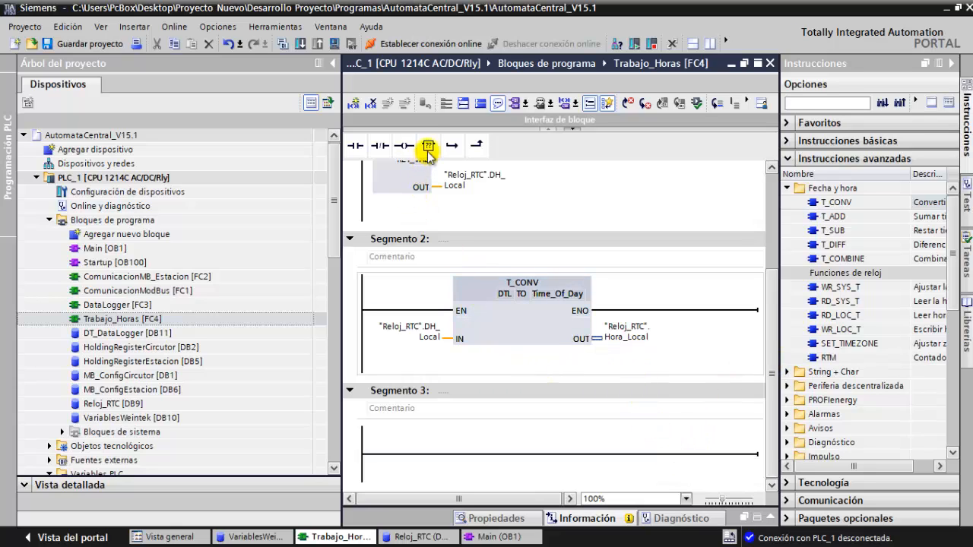
pyautogui.moveTo(428, 145); pyautogui.dragTo(522, 451)
pyautogui.click(419, 449)
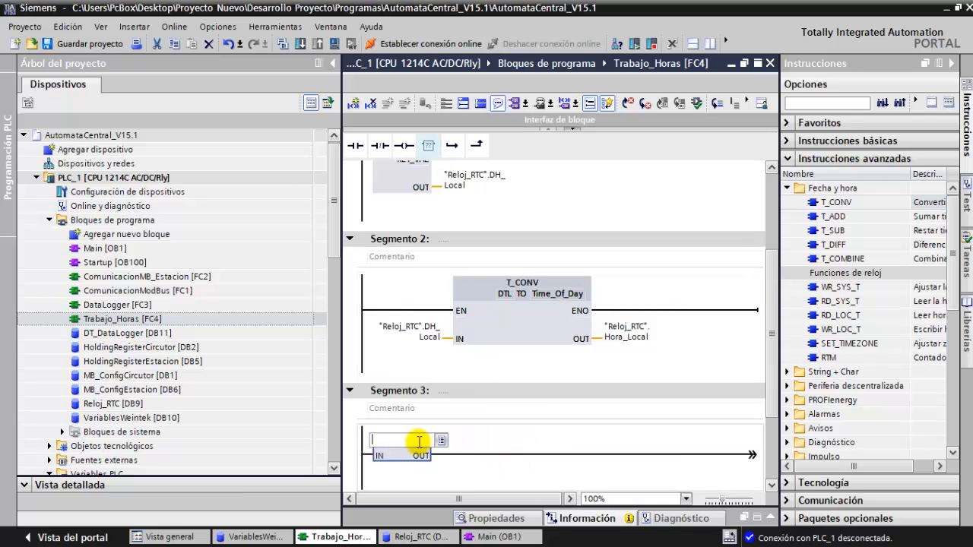
pyautogui.write('move')
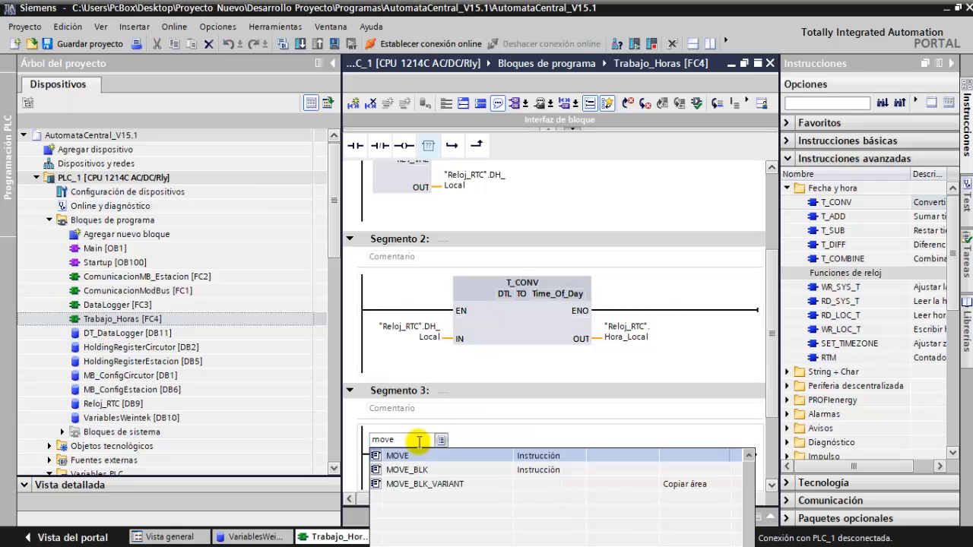
pyautogui.press('Return')
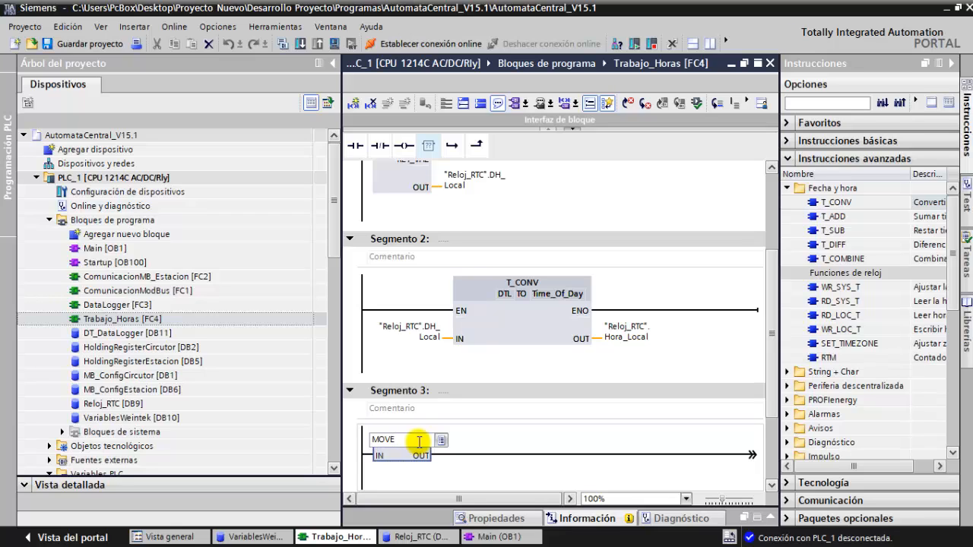
pyautogui.press('Return')
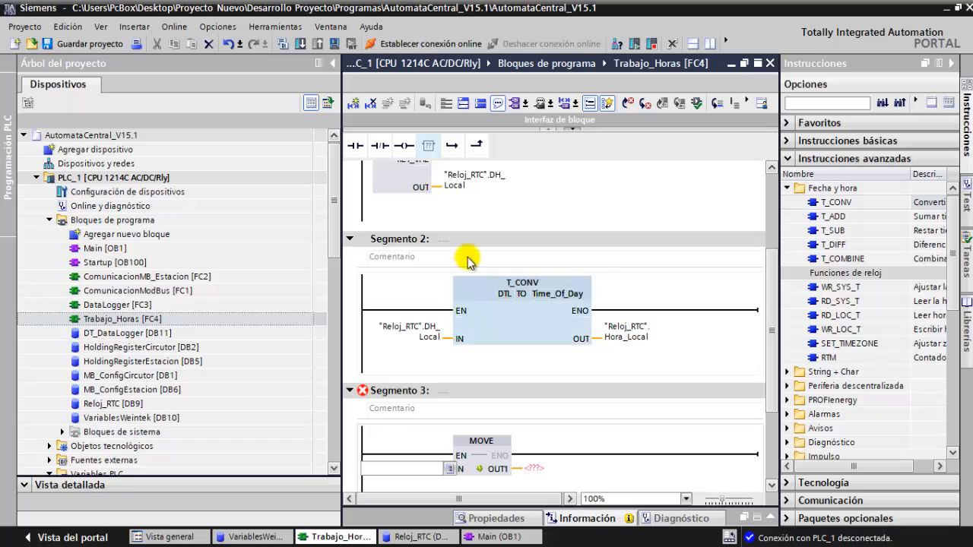
# Step: Enter "Reloj_RTC".DH_Local.YEAR as the IN operand of the MOVE instruction in Segmento 3
pyautogui.write('re')
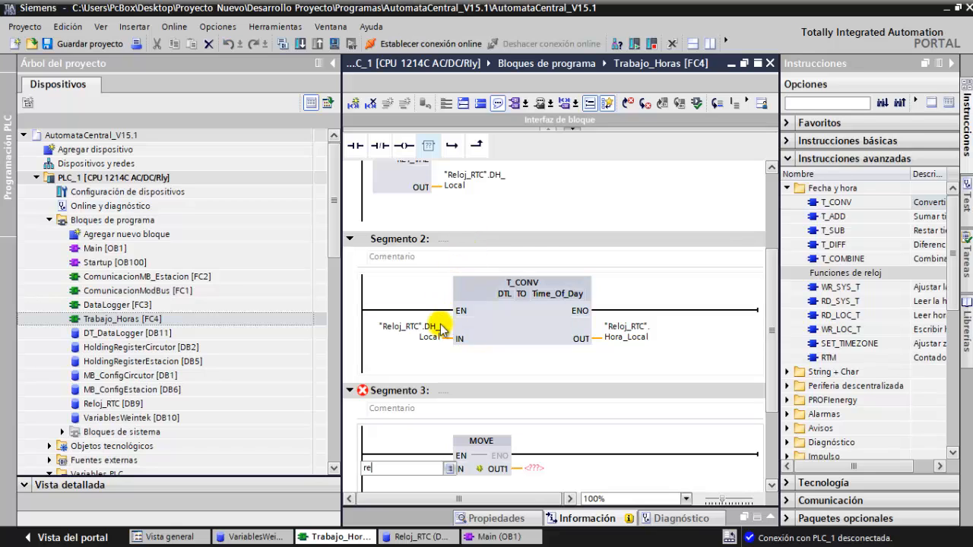
pyautogui.write('lo.')
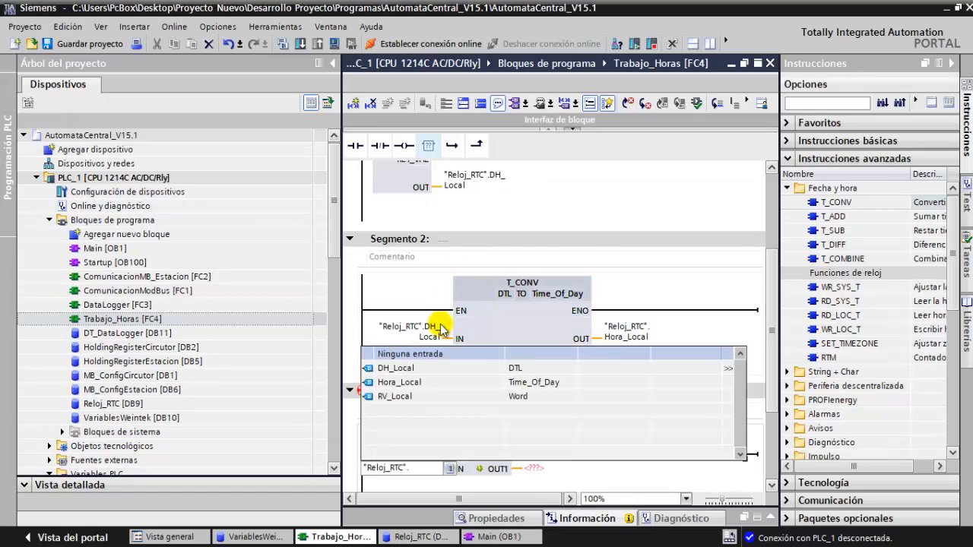
pyautogui.click(391, 368)
pyautogui.write('.')
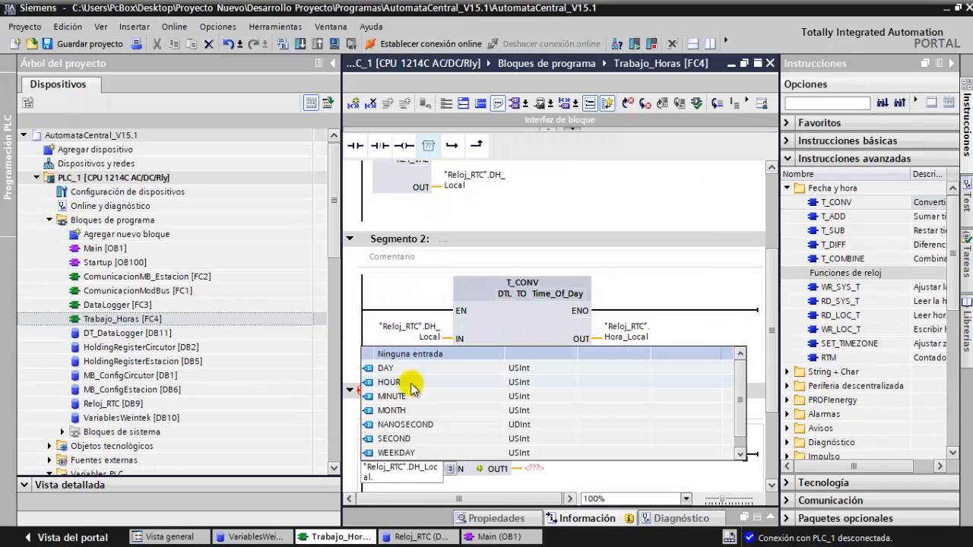
pyautogui.scroll(-2, 419, 439)
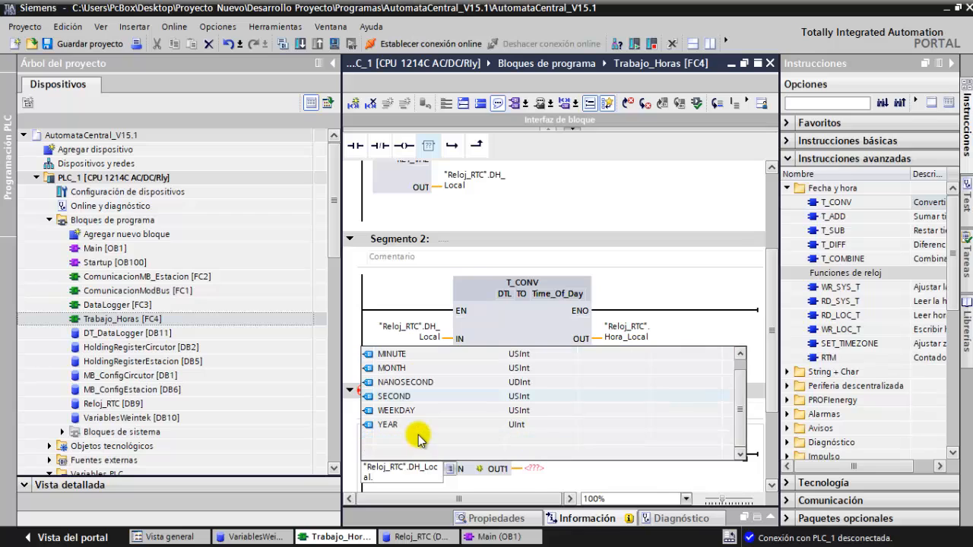
pyautogui.click(386, 425)
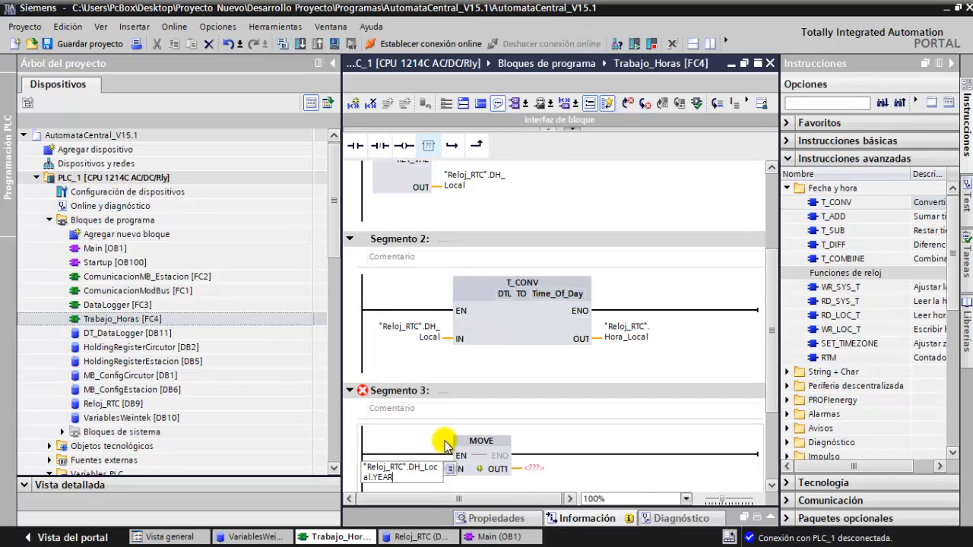
# Step: Assign "VariablesWeintek".Anio to the OUT1 parameter of the MOVE instruction in Segmento 3
pyautogui.click(535, 468)
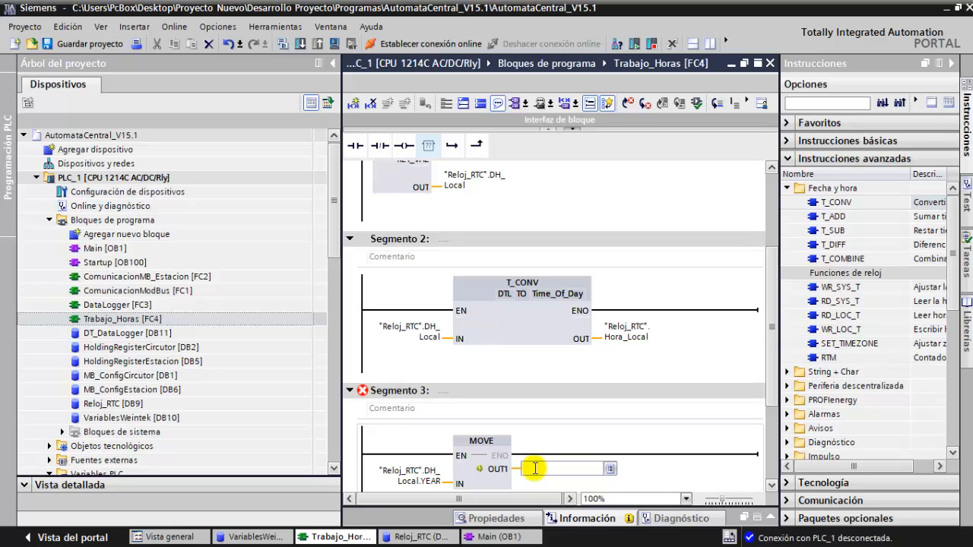
pyautogui.write('V')
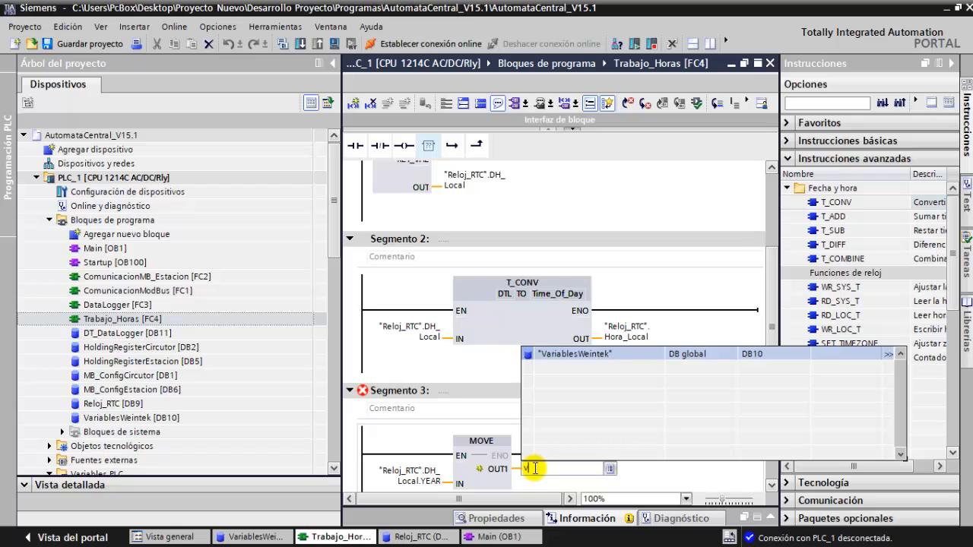
pyautogui.press('Return')
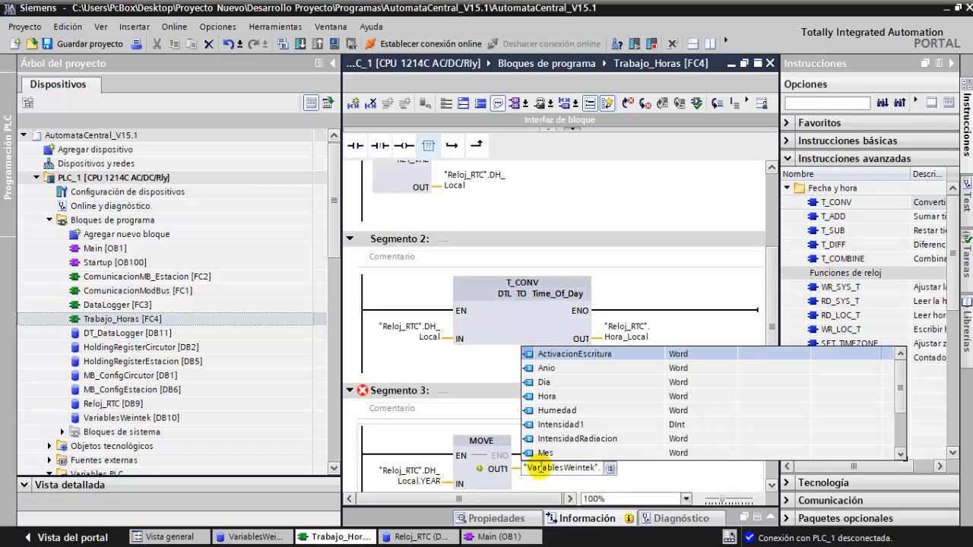
pyautogui.click(546, 369)
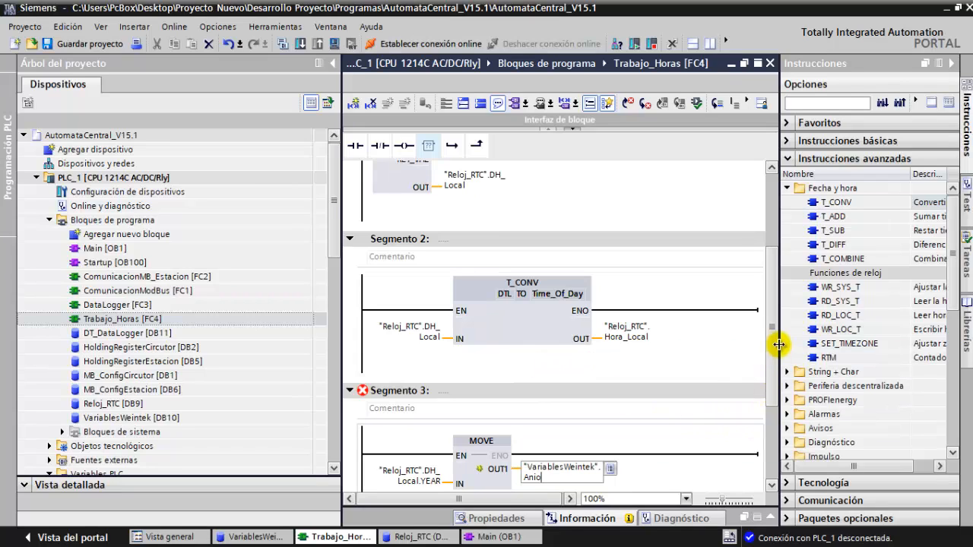
# Step: Open a parallel branch from the power rail in Segmento 3 and place a copy of the year MOVE instruction on it
pyautogui.moveTo(772, 334); pyautogui.dragTo(517, 413)
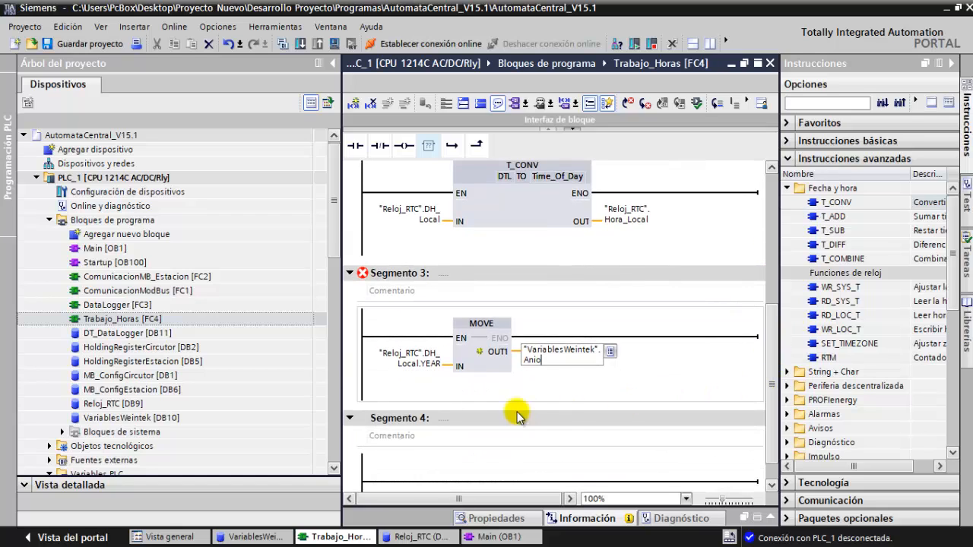
pyautogui.click(364, 387)
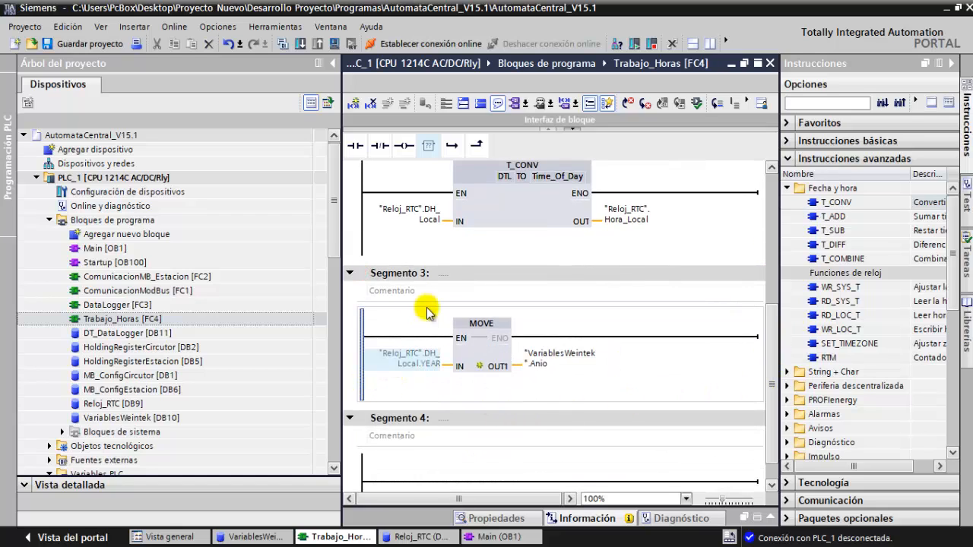
pyautogui.click(452, 146)
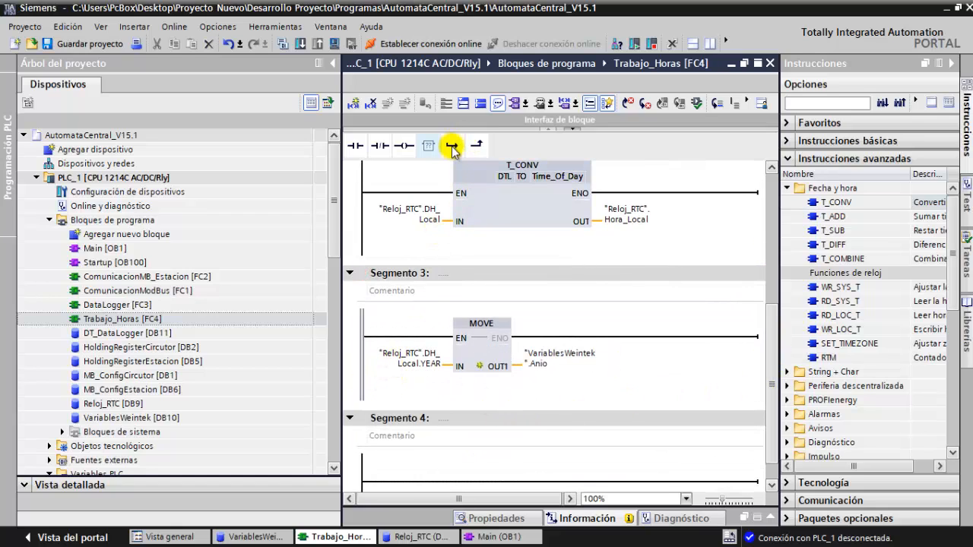
pyautogui.click(485, 326)
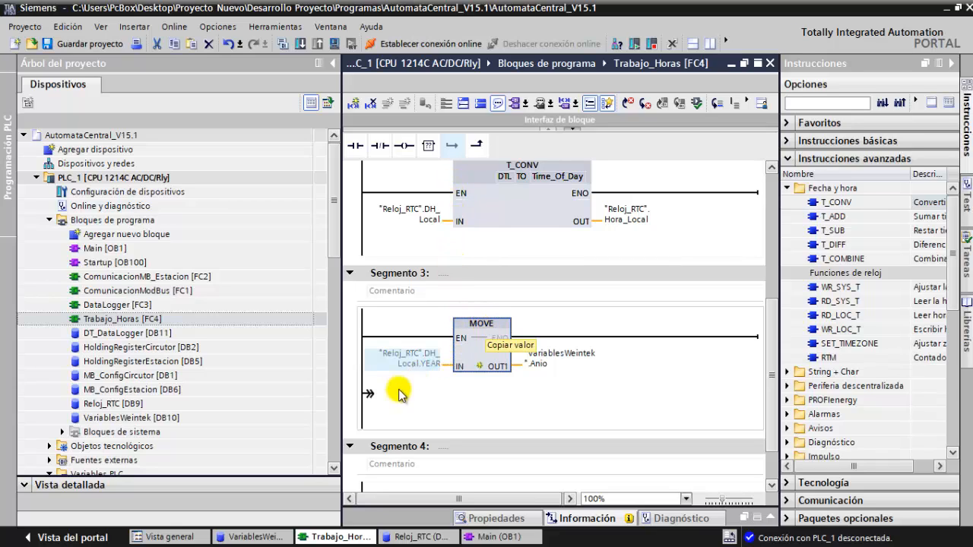
pyautogui.click(371, 395)
pyautogui.hotkey('ctrl', 'v')
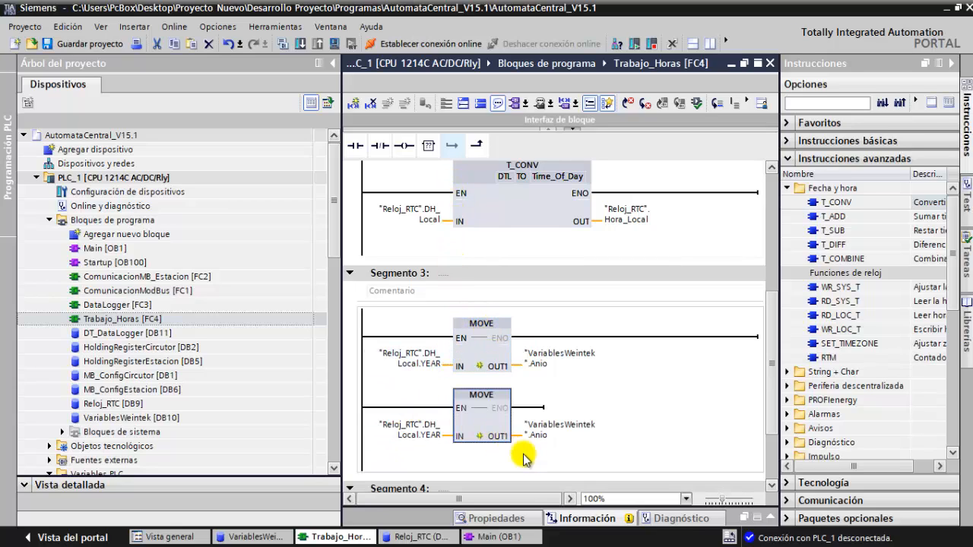
# Step: Change the IN operand of the copied MOVE instruction in Segmento 3 to "Reloj_RTC".DH_Local.MONTH
pyautogui.doubleClick(418, 431)
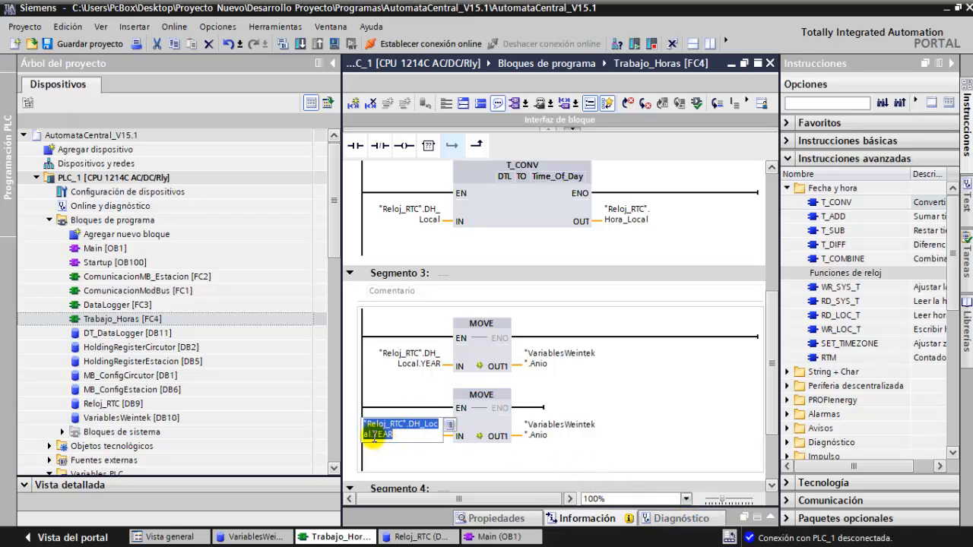
pyautogui.moveTo(373, 436); pyautogui.dragTo(391, 437)
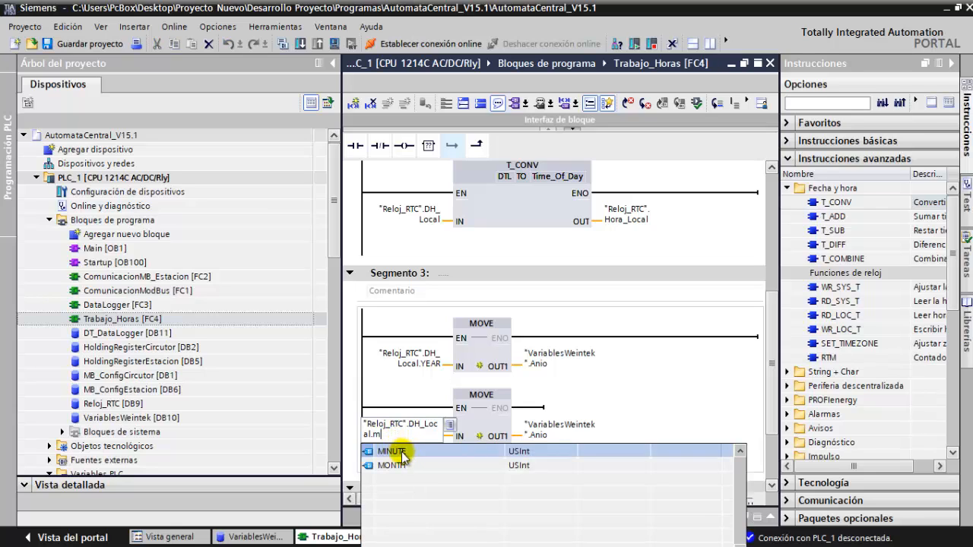
pyautogui.click(391, 464)
# Step: Change the OUT1 operand of the second MOVE instruction in Segmento 3 to "VariablesWeintek".Mes
pyautogui.doubleClick(530, 430)
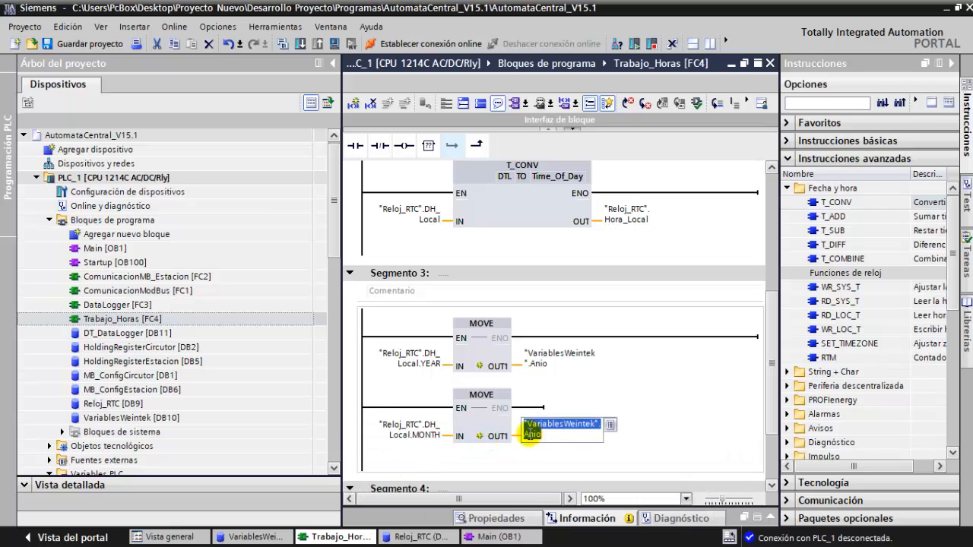
pyautogui.click(528, 435)
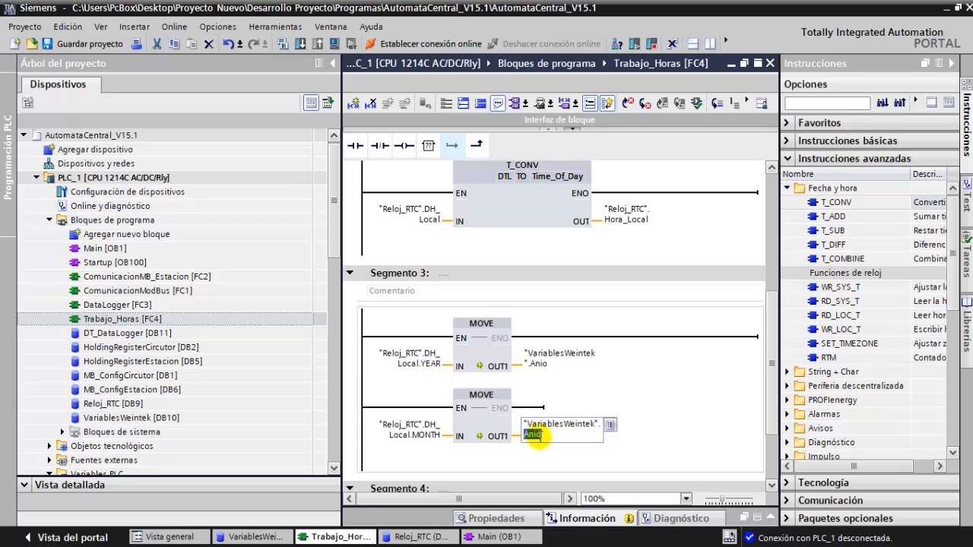
pyautogui.write('me')
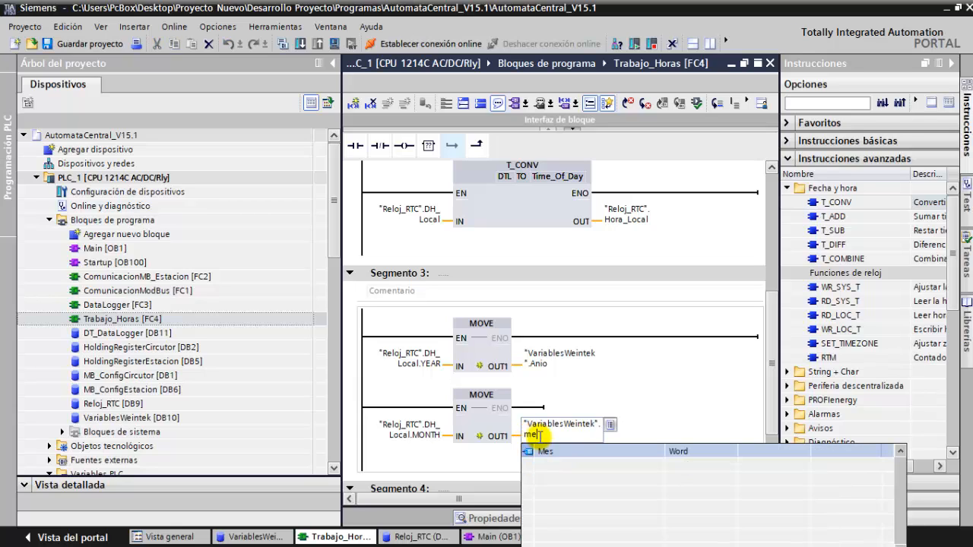
pyautogui.press('Return')
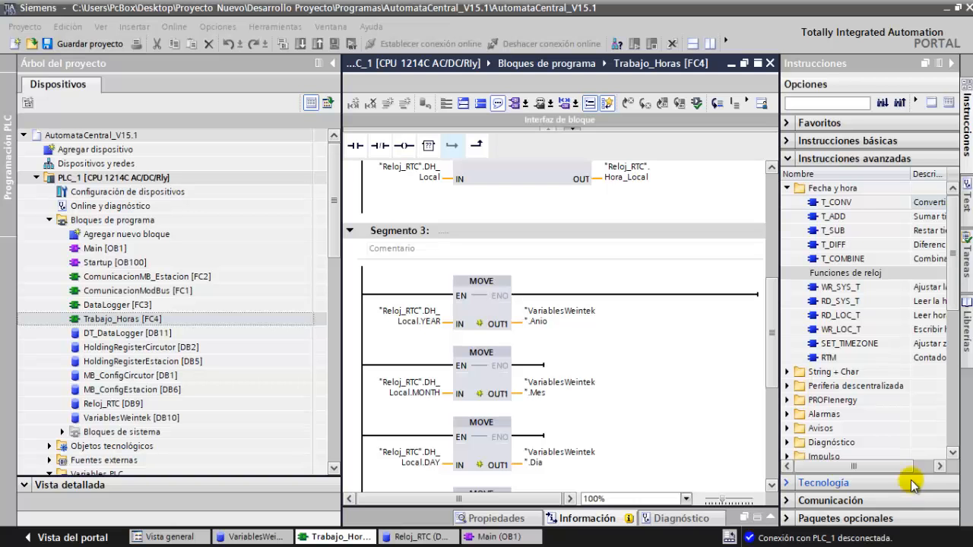
pyautogui.moveTo(775, 326); pyautogui.dragTo(775, 372)
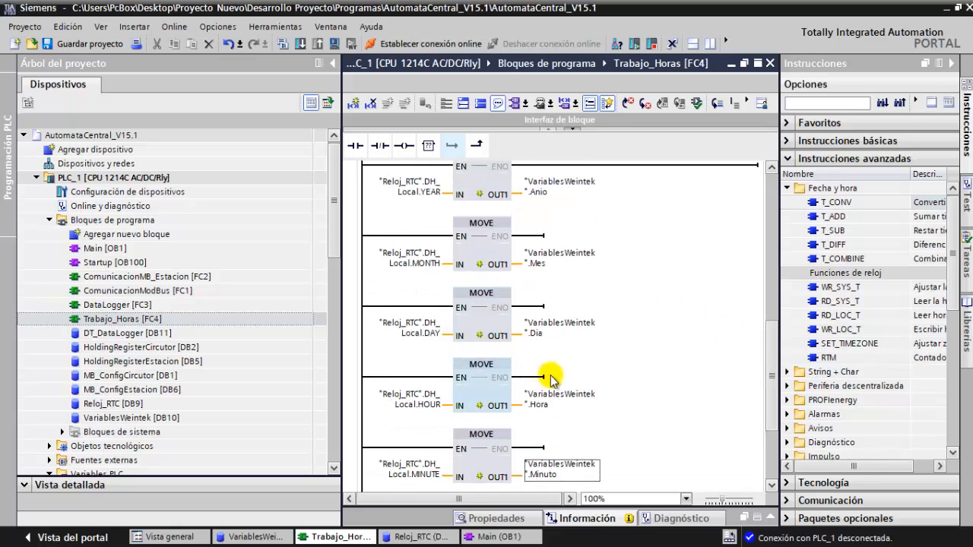
pyautogui.moveTo(775, 332)
pyautogui.mouseDown()
pyautogui.moveTo(773, 351)
pyautogui.moveTo(768, 326)
pyautogui.mouseUp()
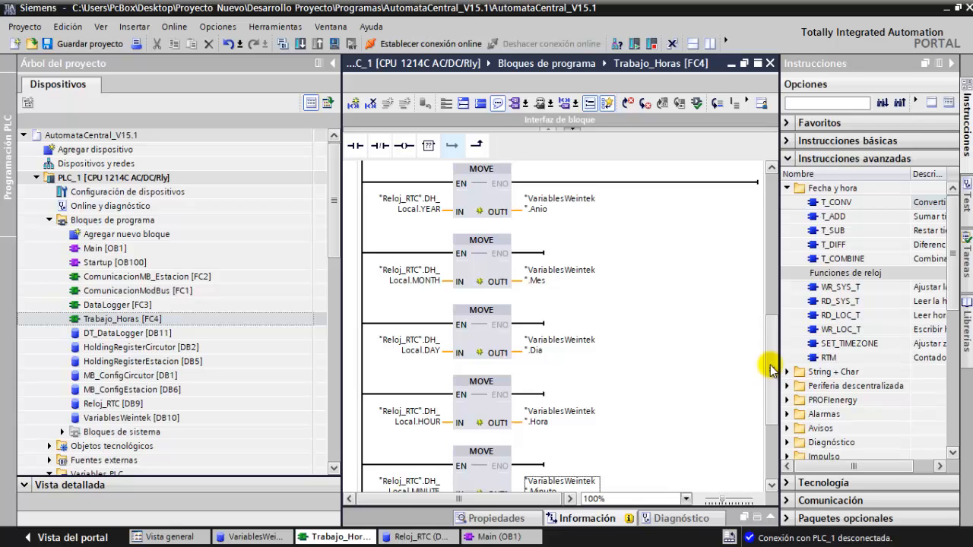
pyautogui.moveTo(770, 369); pyautogui.dragTo(771, 353)
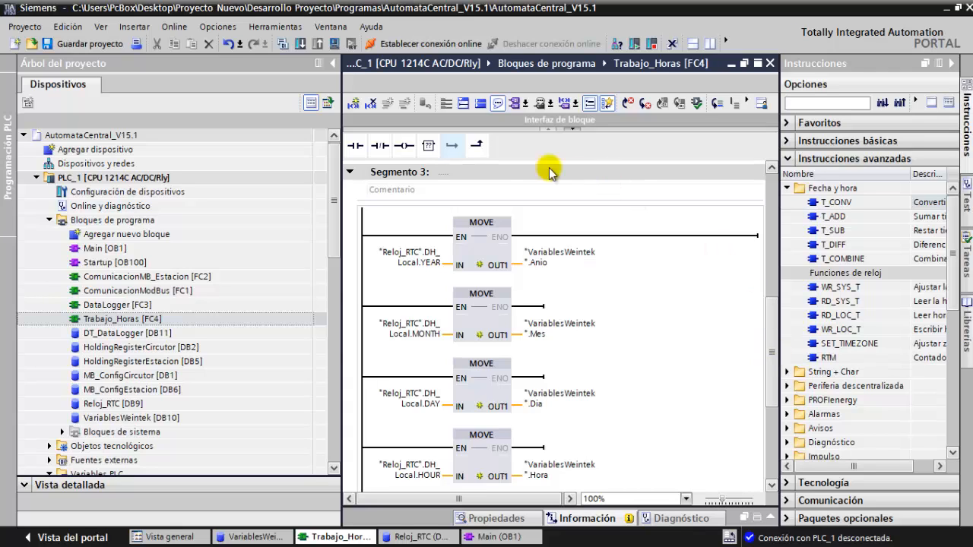
# Step: Set the local time zone in PLC_1's Hora properties to the (UTC +01:00) Amsterdam, Copenhague, Madrid option and accept the properties
pyautogui.rightClick(115, 180)
pyautogui.click(388, 315)
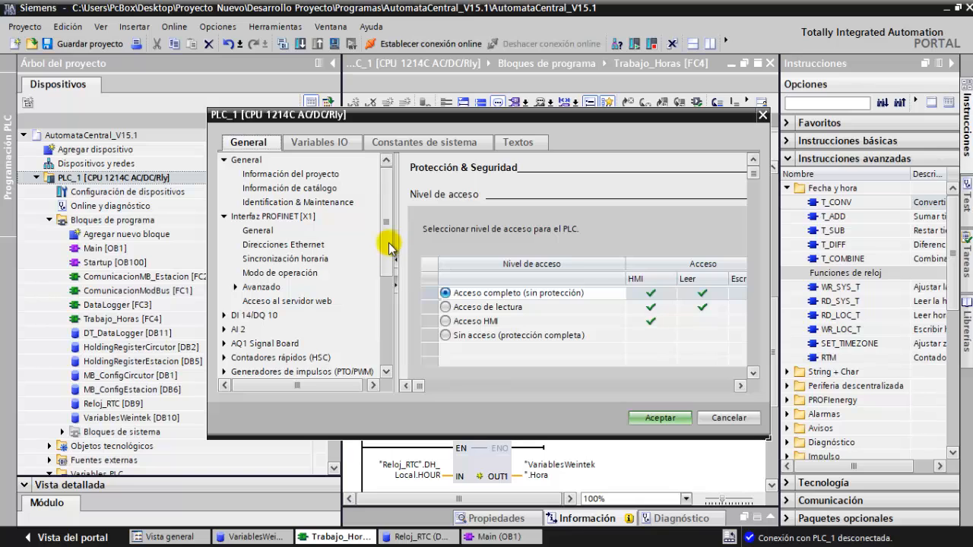
pyautogui.moveTo(389, 247); pyautogui.dragTo(380, 325)
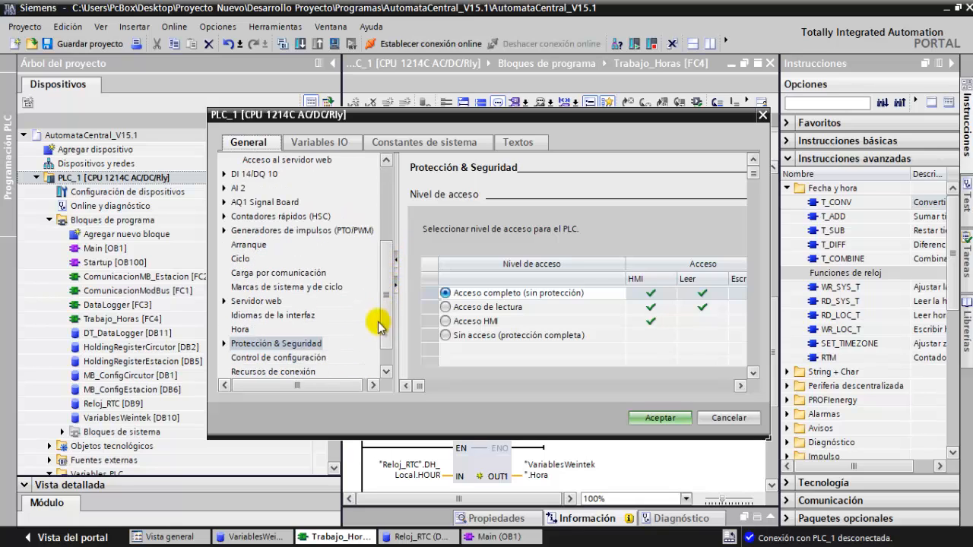
pyautogui.click(242, 328)
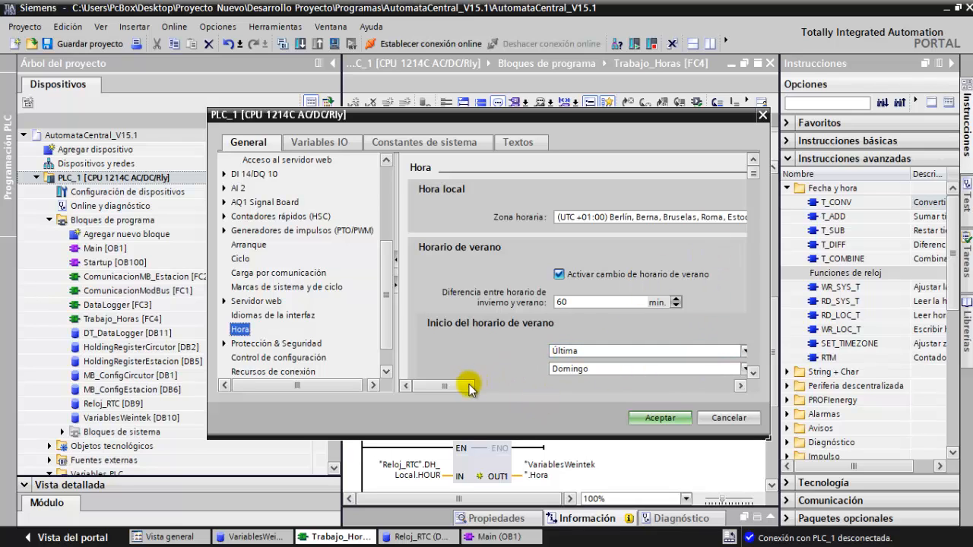
pyautogui.moveTo(470, 391); pyautogui.dragTo(661, 402)
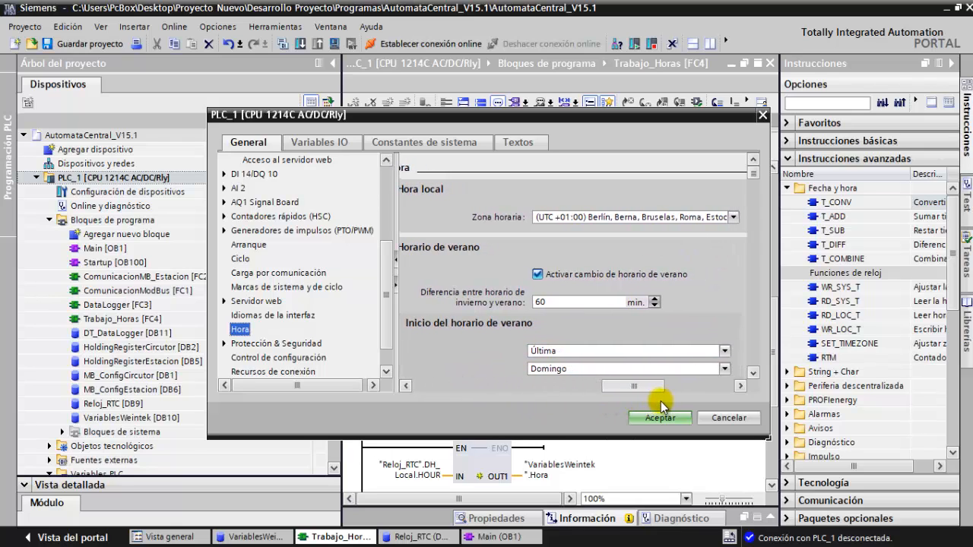
pyautogui.click(734, 216)
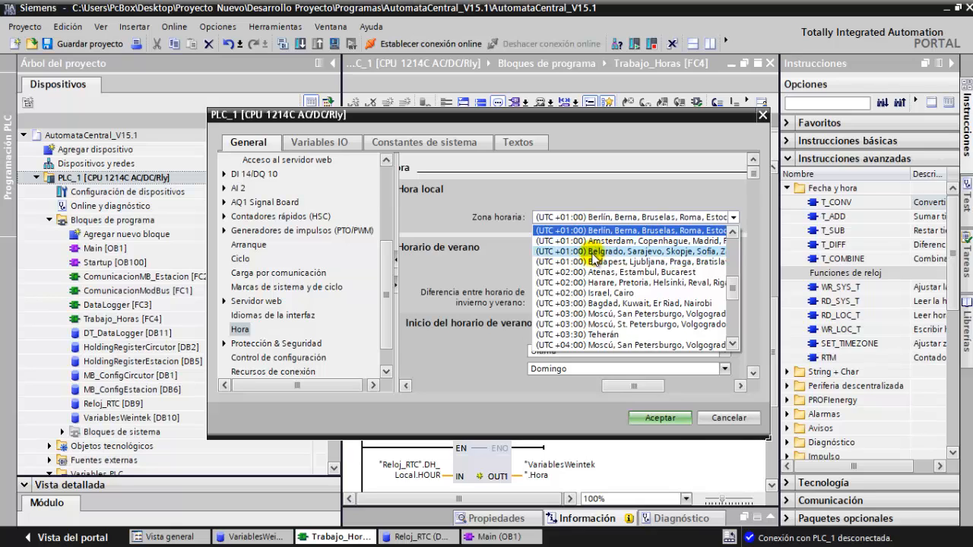
pyautogui.click(682, 242)
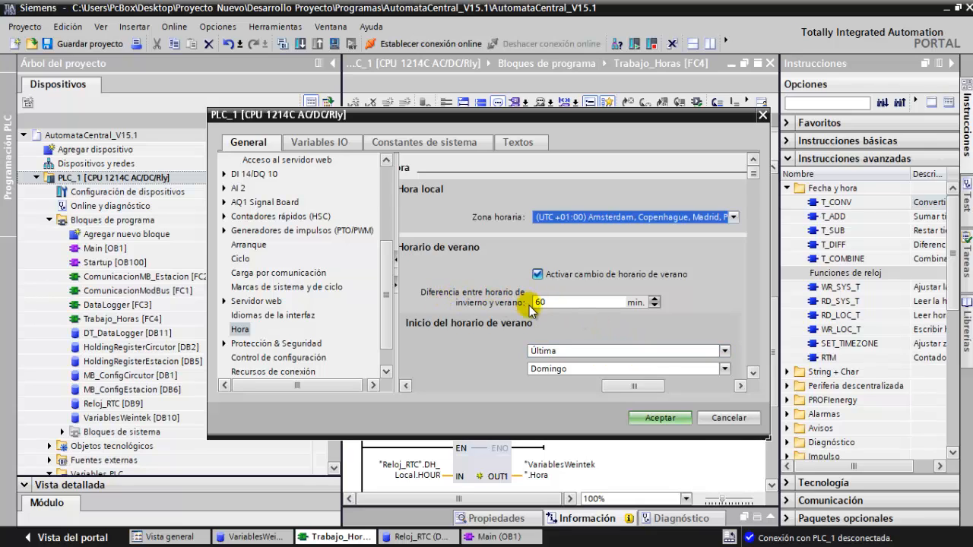
pyautogui.scroll(-3, 532, 304)
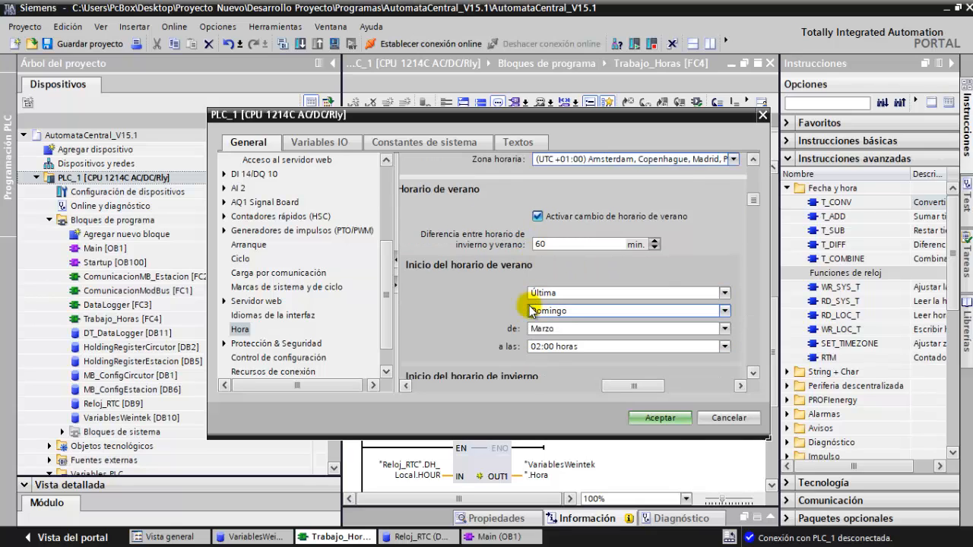
pyautogui.click(662, 418)
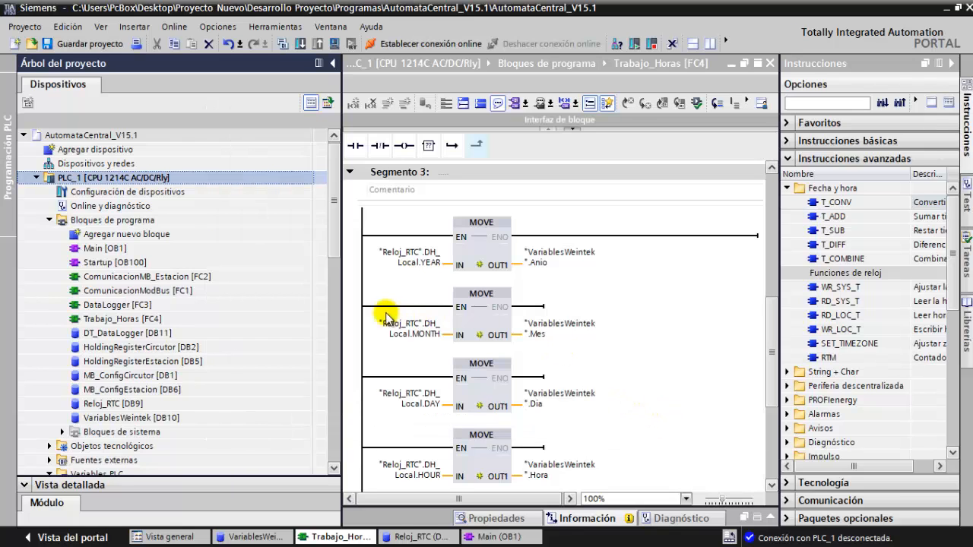
# Step: Narrow the project tree and establish the online connection with PLC_1
pyautogui.moveTo(342, 314); pyautogui.dragTo(287, 317)
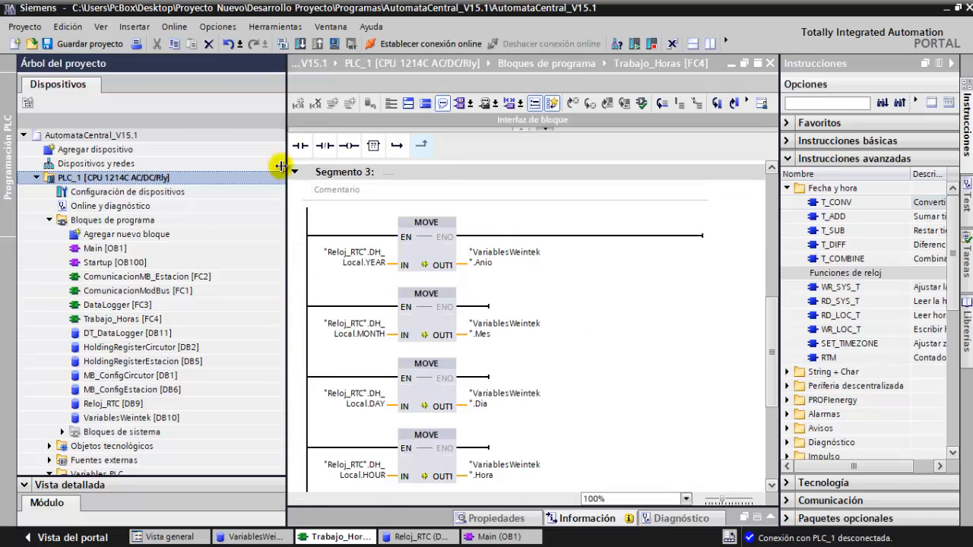
pyautogui.click(409, 44)
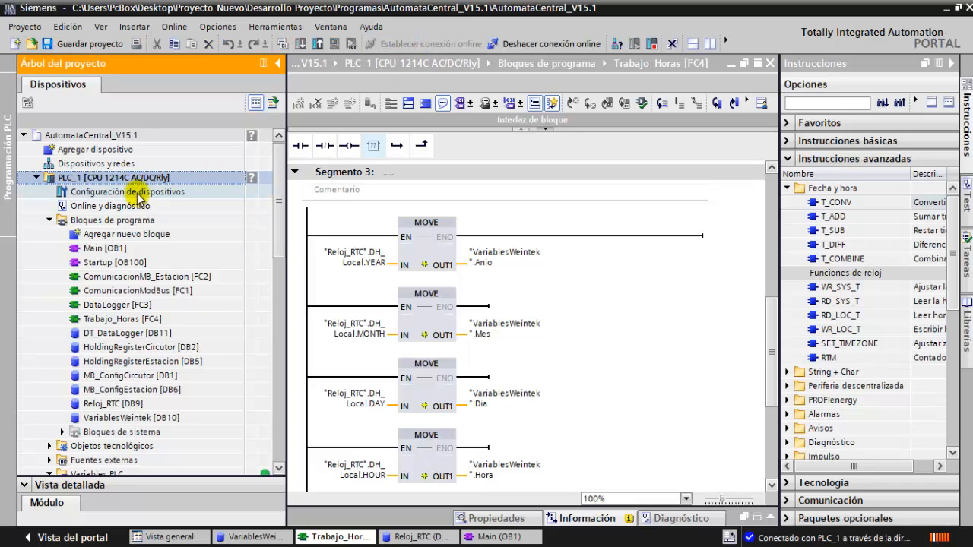
# Step: Open PLC_1's device configuration and its online diagnostics, and display the Ajustar hora function
pyautogui.doubleClick(139, 193)
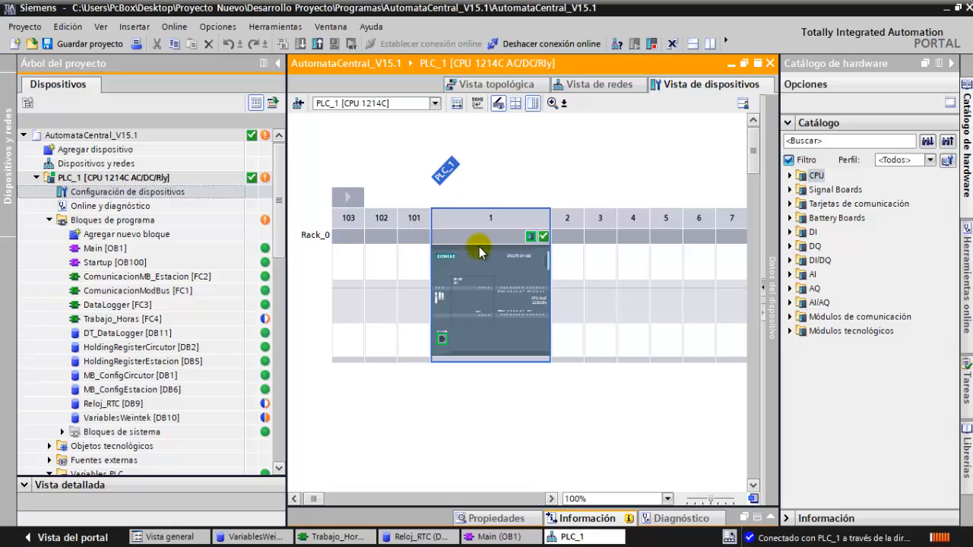
pyautogui.click(179, 33)
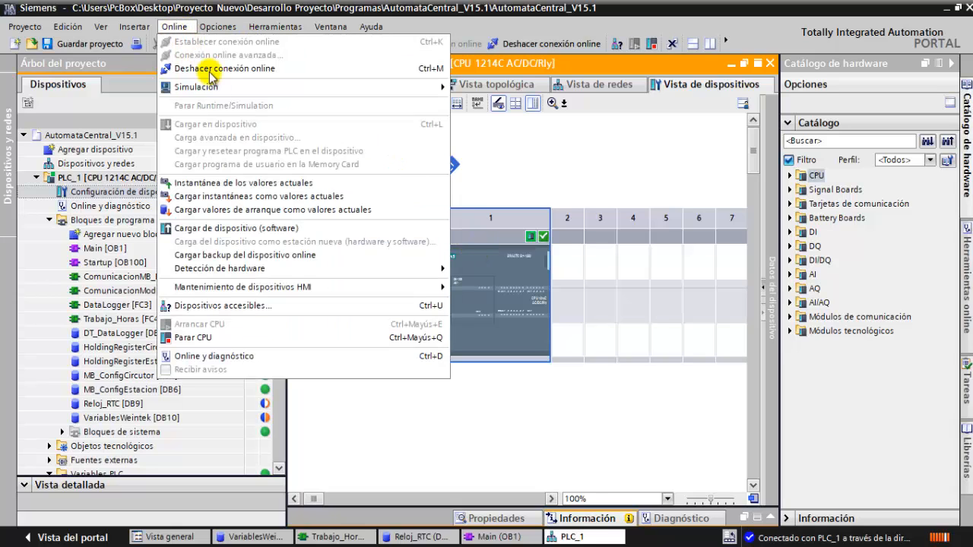
pyautogui.click(226, 355)
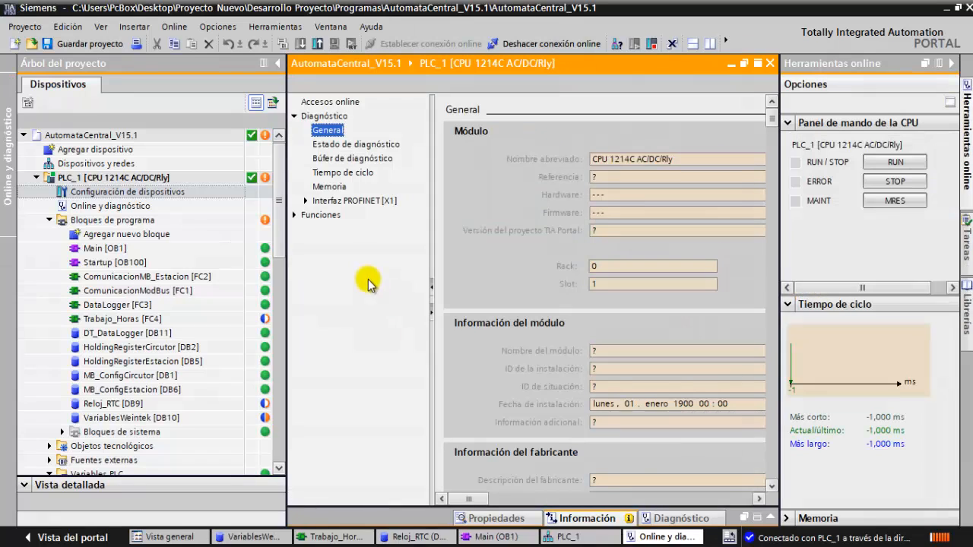
pyautogui.click(294, 215)
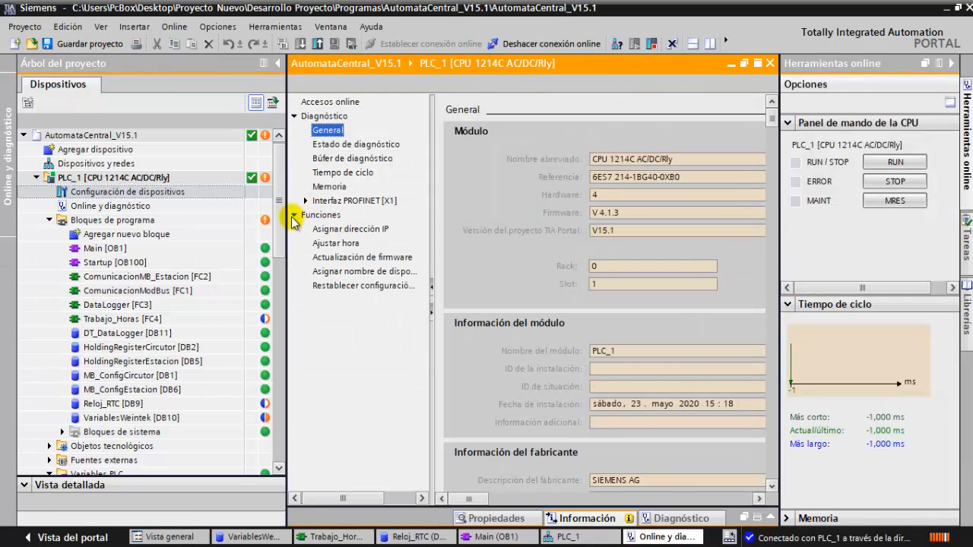
pyautogui.click(334, 243)
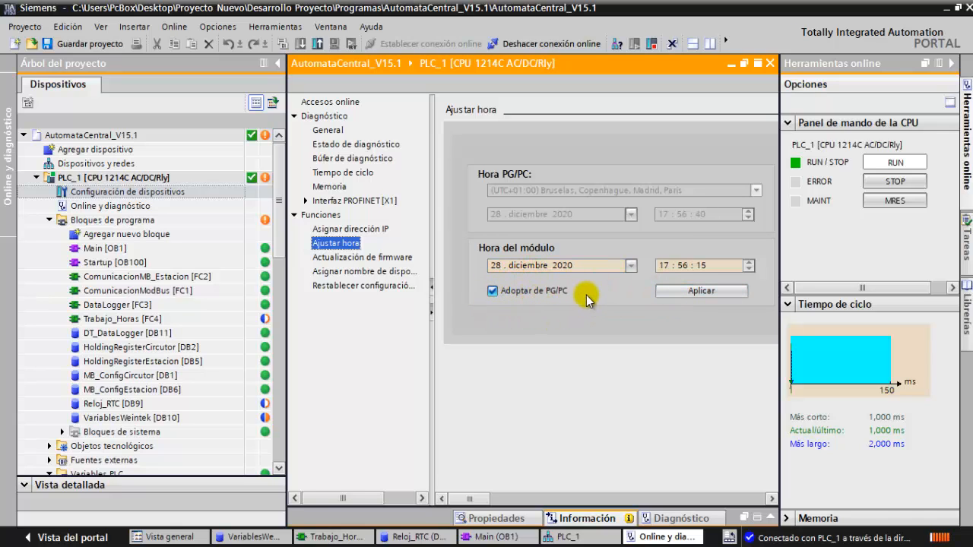
# Step: Enable Adoptar de PG/PC for the module time and apply the PC's clock to PLC_1
pyautogui.click(492, 291)
pyautogui.click(492, 291)
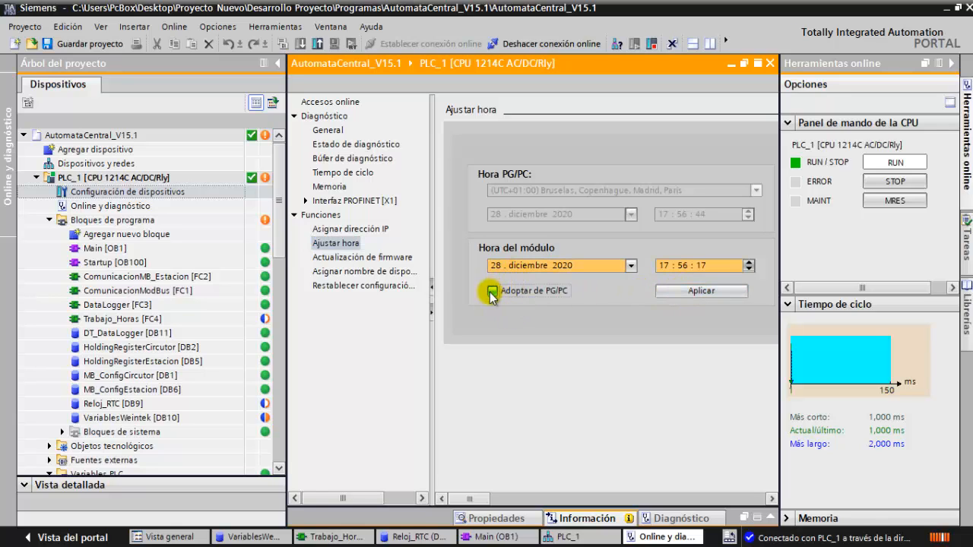
pyautogui.click(683, 266)
pyautogui.click(493, 291)
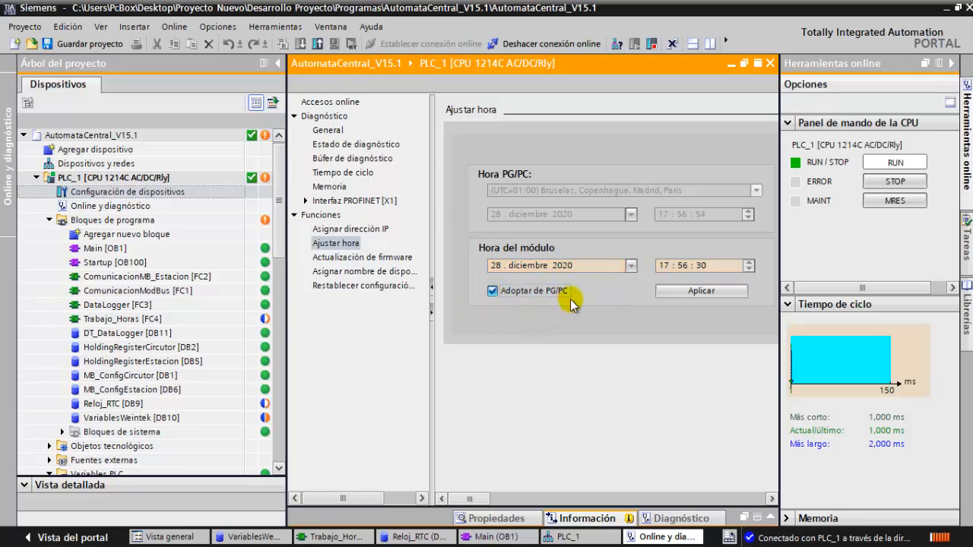
pyautogui.click(697, 292)
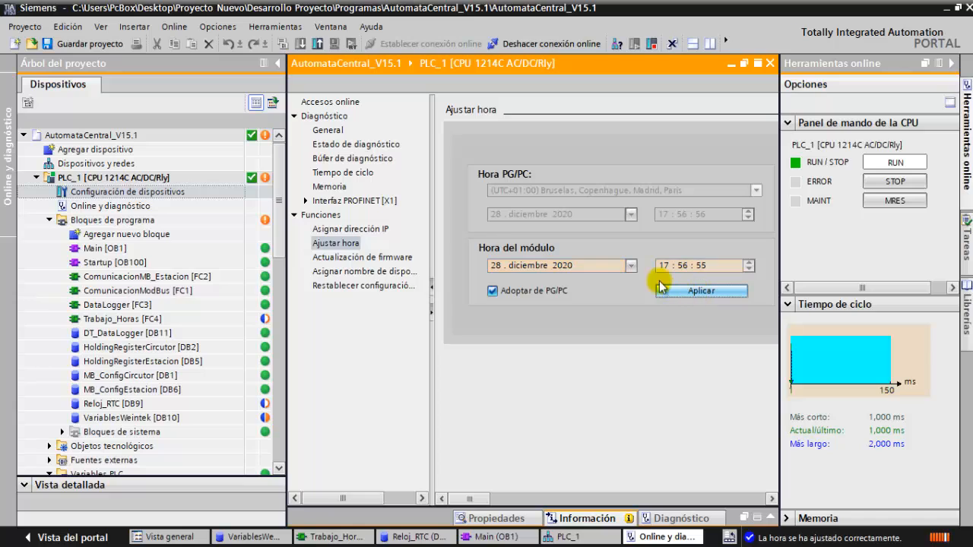
# Step: Disconnect from PLC_1 and compile its hardware and software changes
pyautogui.click(126, 251)
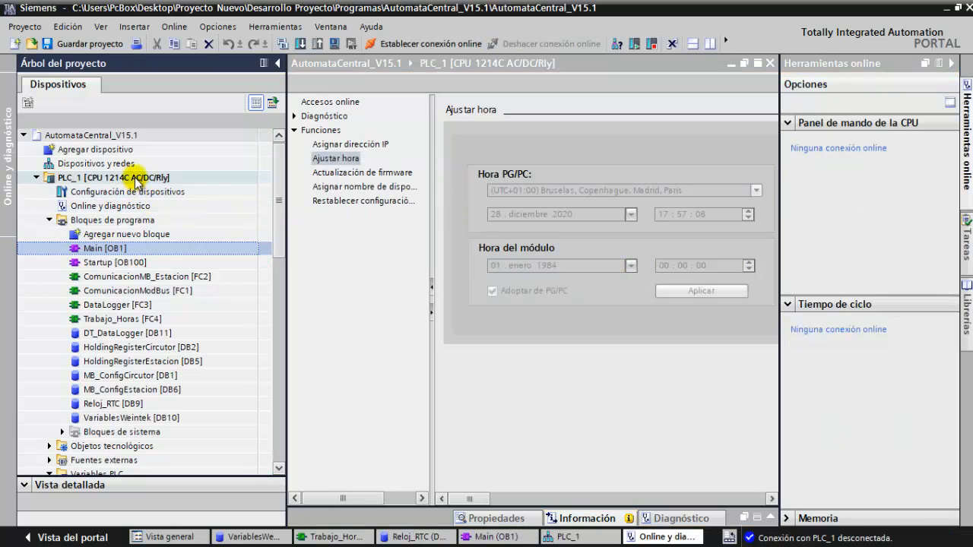
pyautogui.rightClick(136, 178)
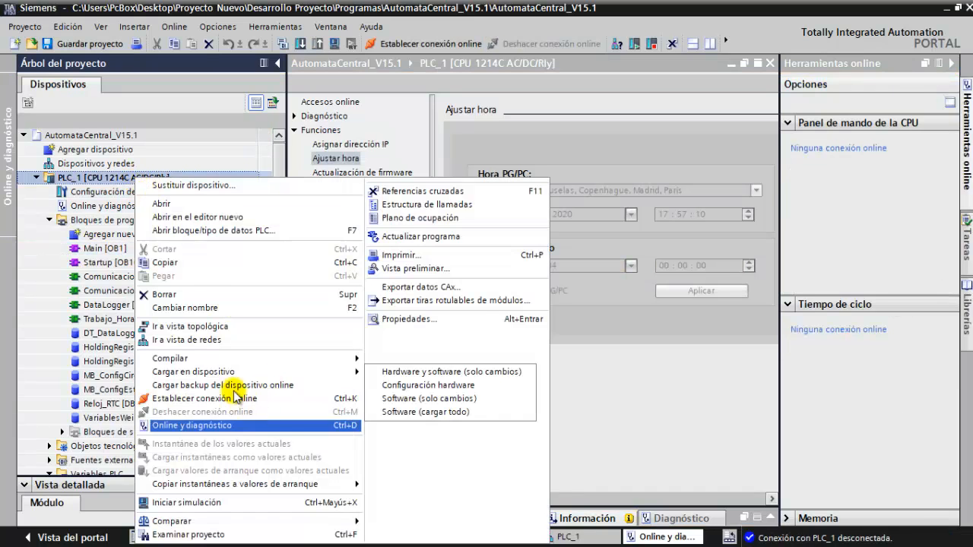
pyautogui.moveTo(218, 359)
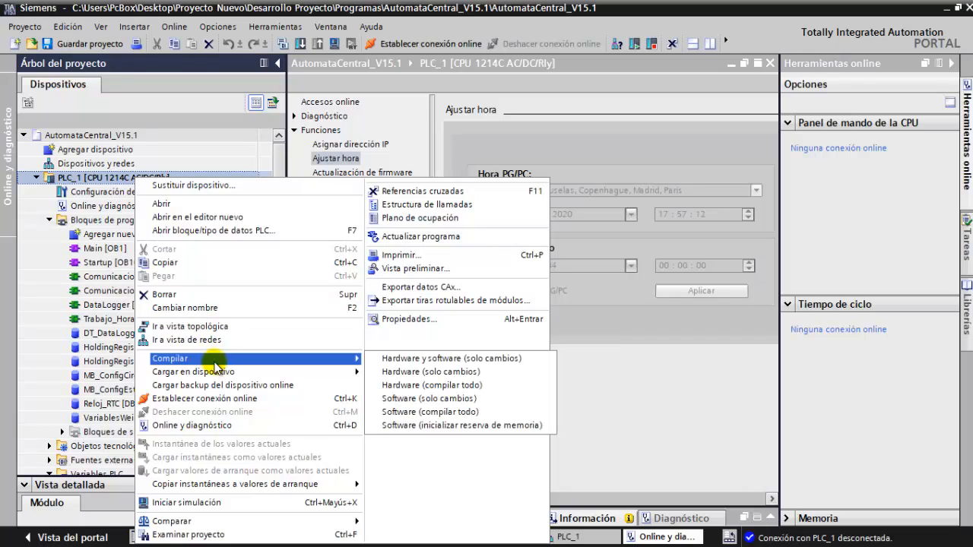
pyautogui.click(445, 369)
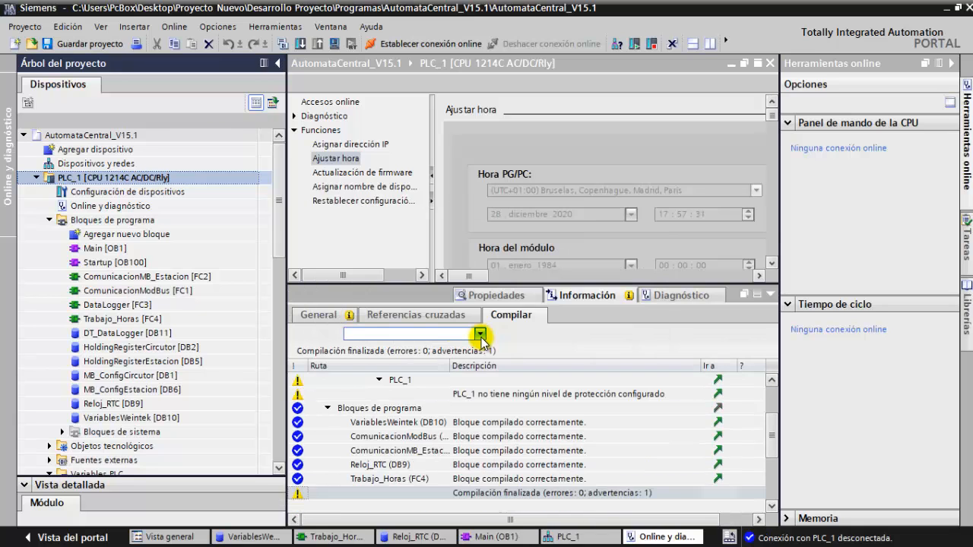
# Step: Download the compiled hardware and software to PLC_1, finish with the module started, and re-establish the online connection
pyautogui.rightClick(152, 180)
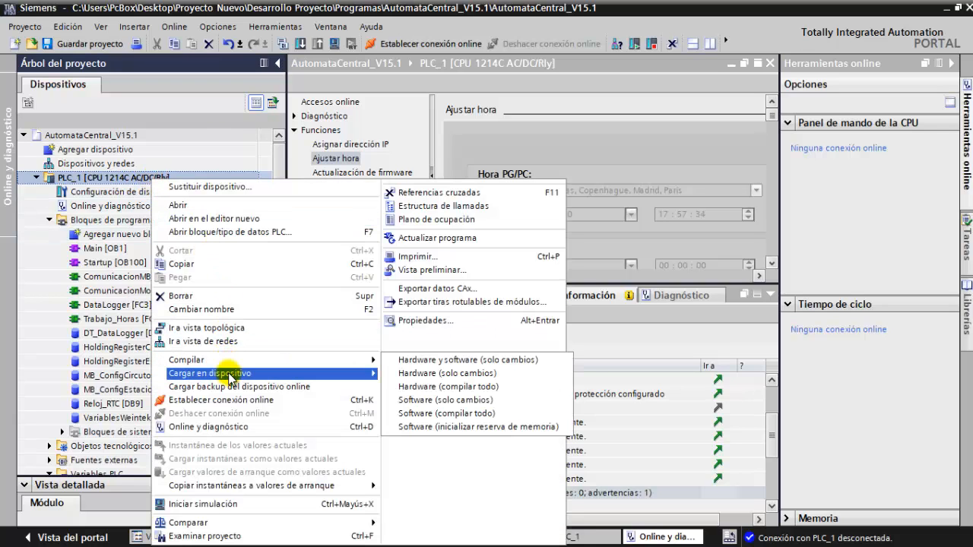
pyautogui.moveTo(225, 376)
pyautogui.click(423, 388)
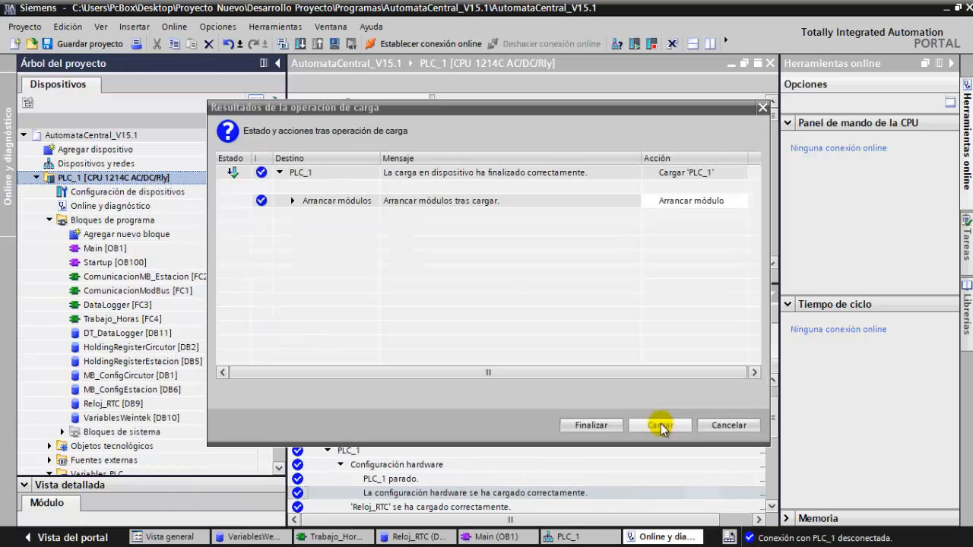
pyautogui.click(601, 426)
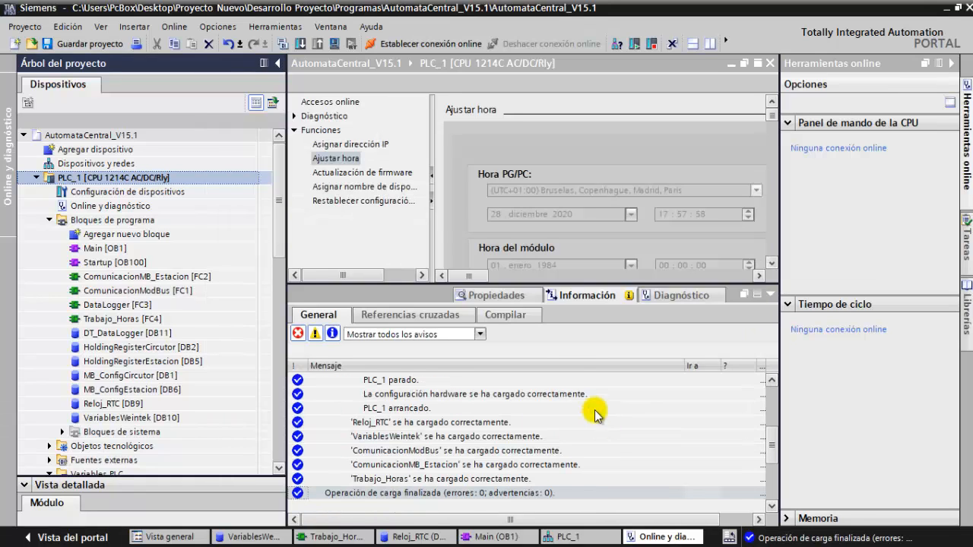
pyautogui.click(431, 43)
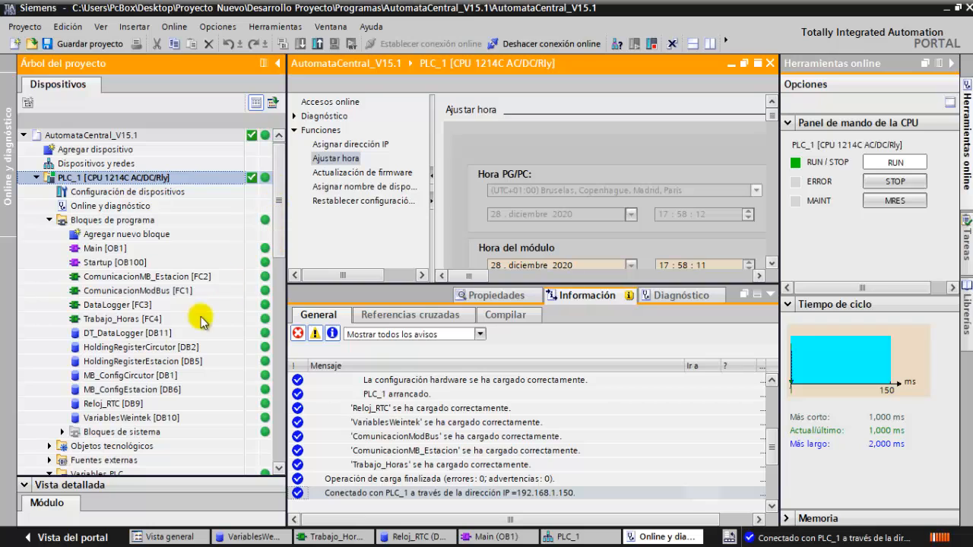
# Step: Generate a source from only the VariablesWeintek [DB10] block, replacing the existing VariablesWeintek.db in the Programas folder
pyautogui.rightClick(113, 416)
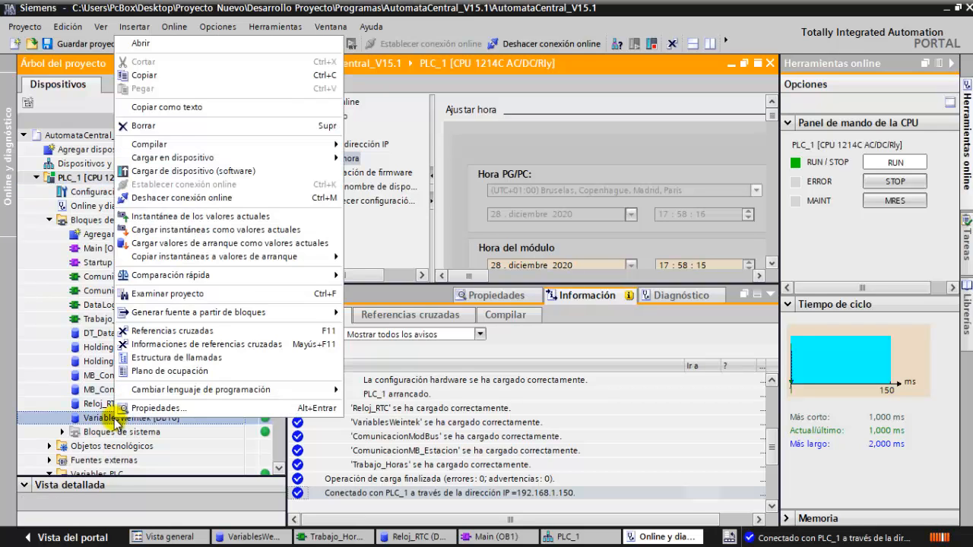
pyautogui.moveTo(263, 319)
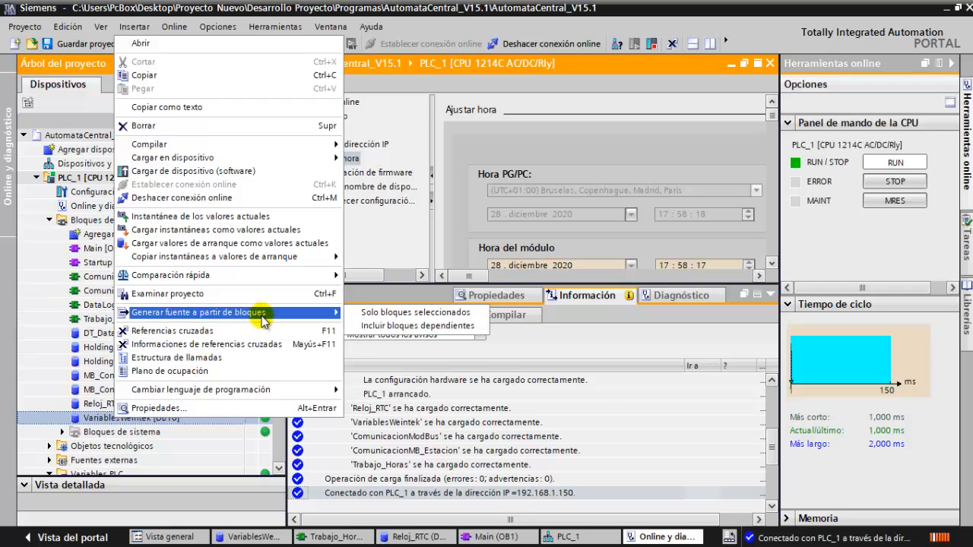
pyautogui.click(378, 313)
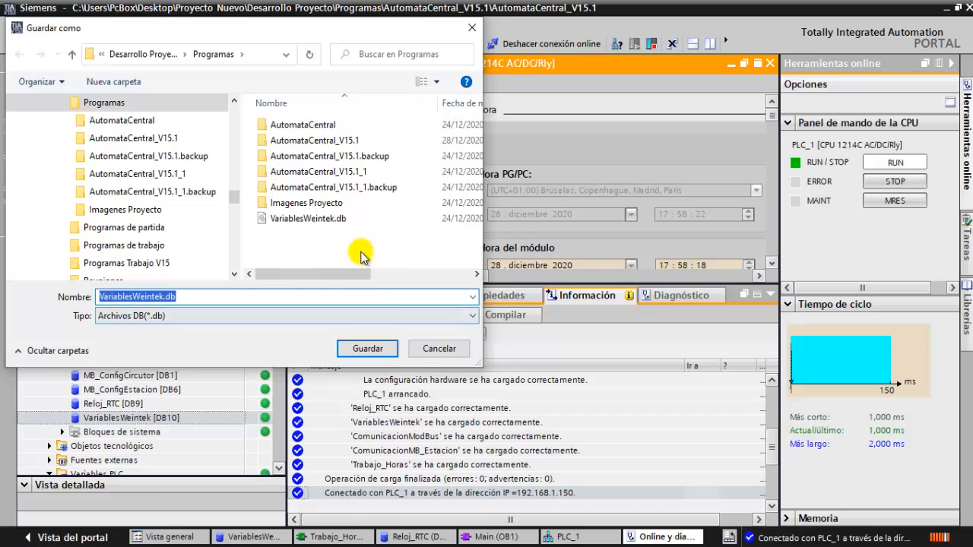
pyautogui.click(315, 219)
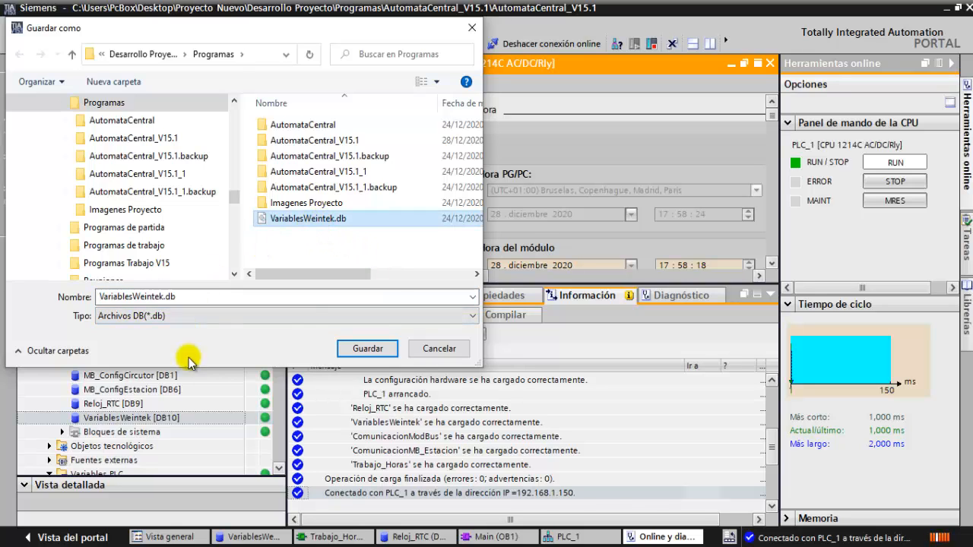
pyautogui.click(368, 348)
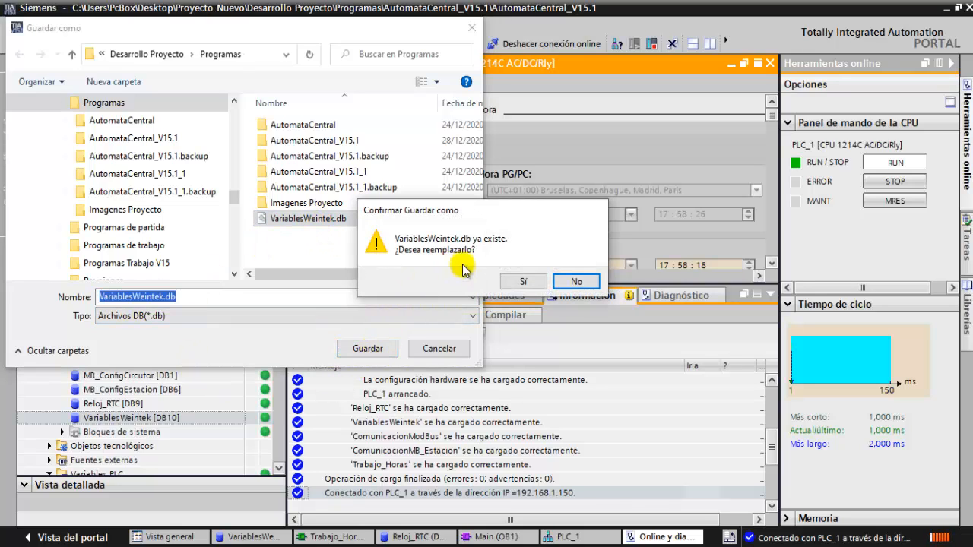
pyautogui.click(521, 281)
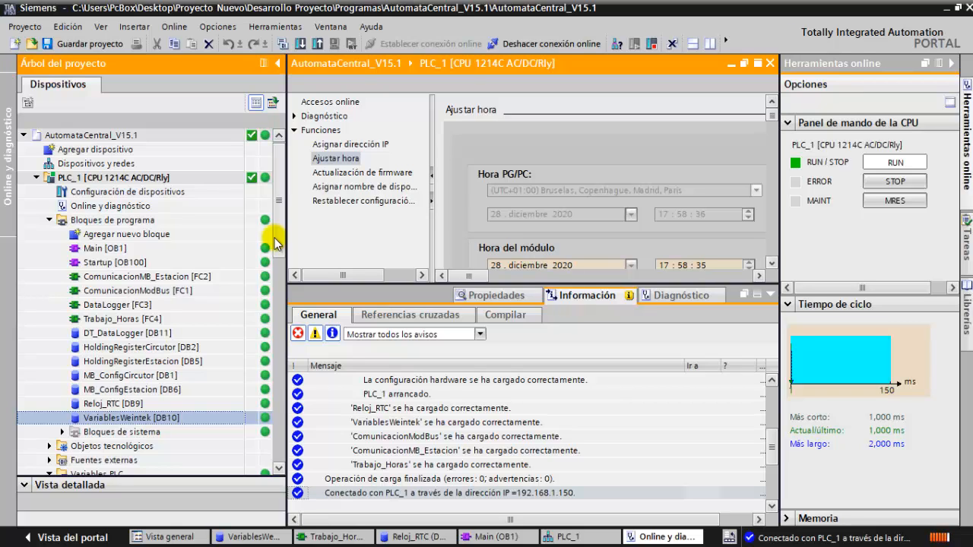
# Step: Open the VariablesWeintek data block and collapse the information area to review its complete variable list
pyautogui.doubleClick(142, 418)
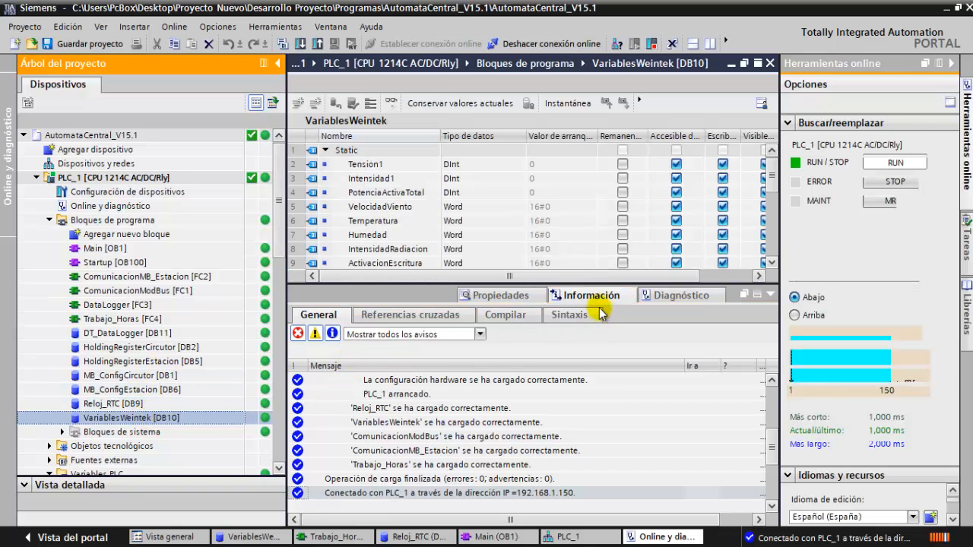
pyautogui.click(771, 295)
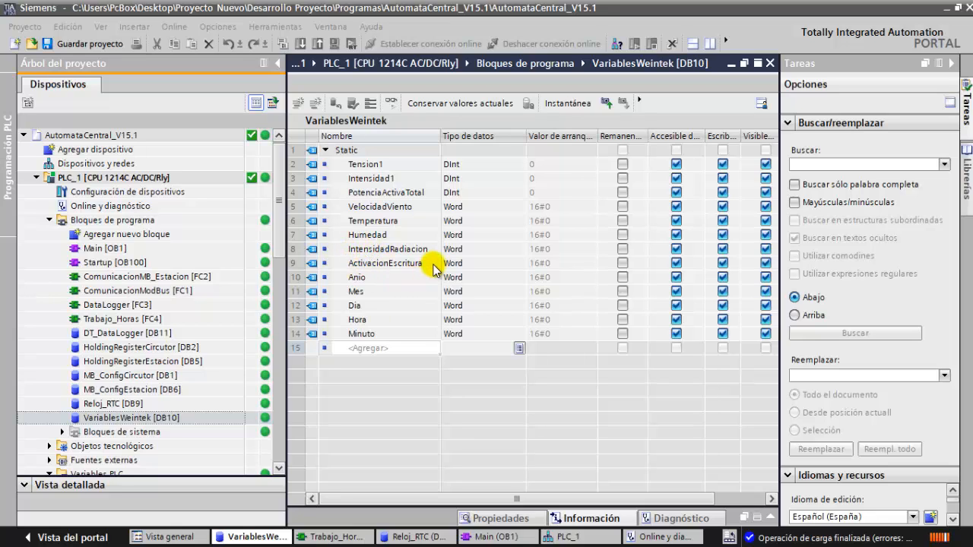
# Step: Open Trabajo_Horas [FC4] and insert a CMP == comparison at the start of Segmento 4
pyautogui.click(109, 320)
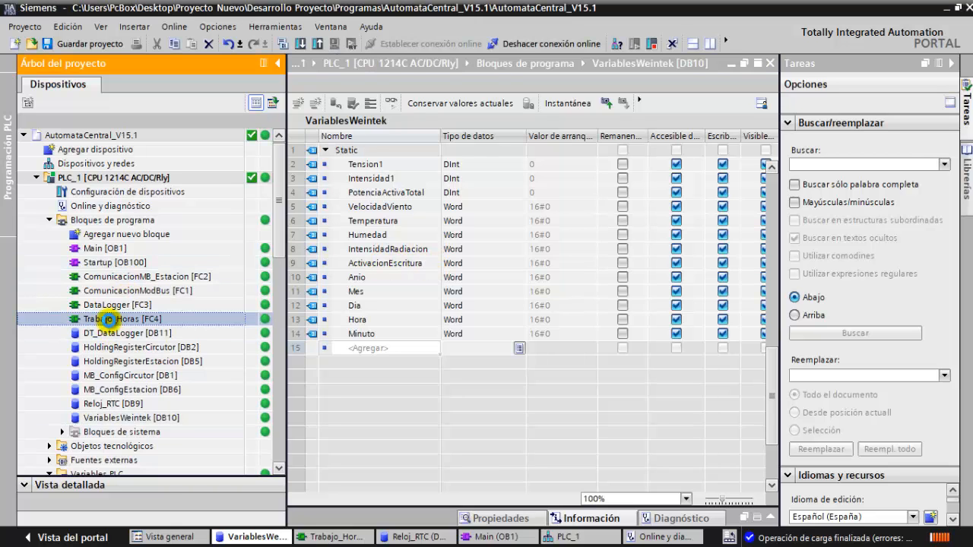
pyautogui.doubleClick(109, 320)
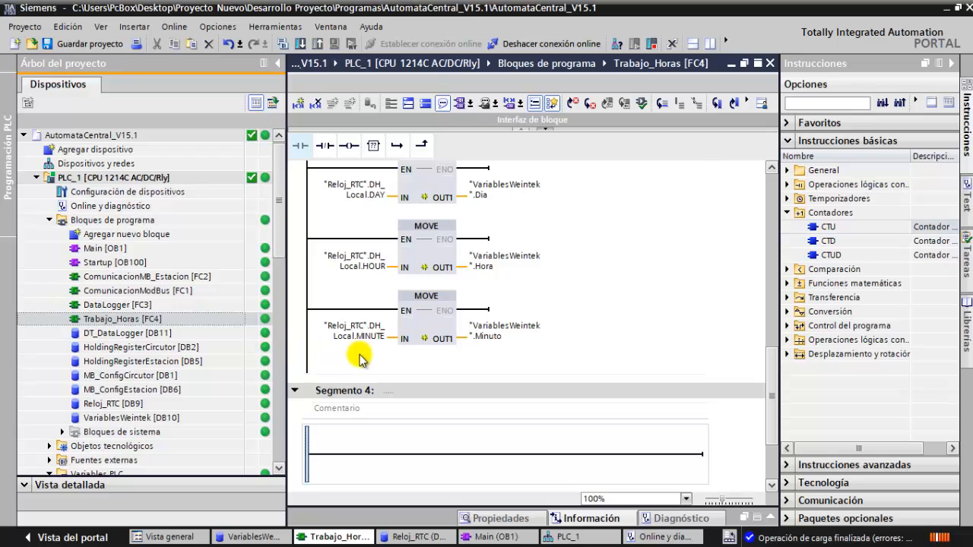
pyautogui.click(788, 185)
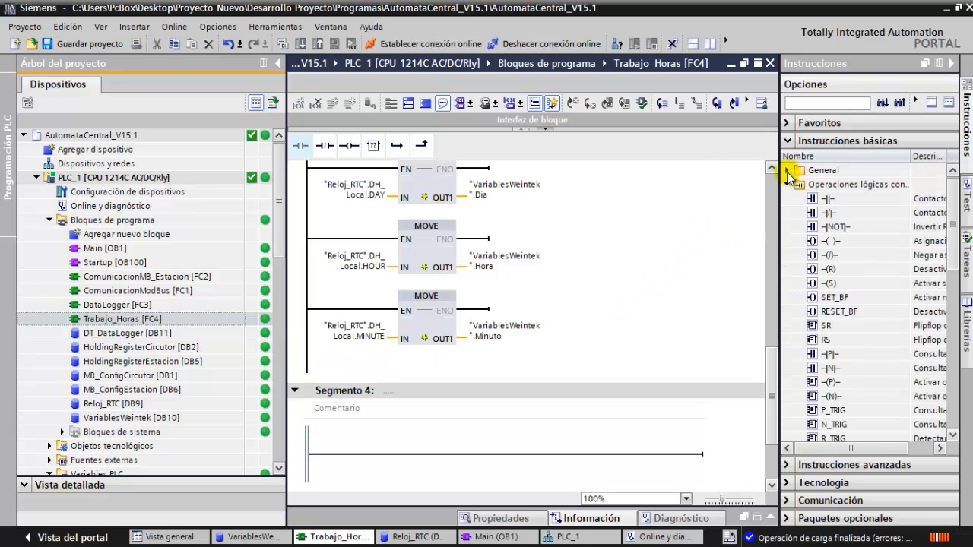
pyautogui.click(789, 185)
pyautogui.click(788, 269)
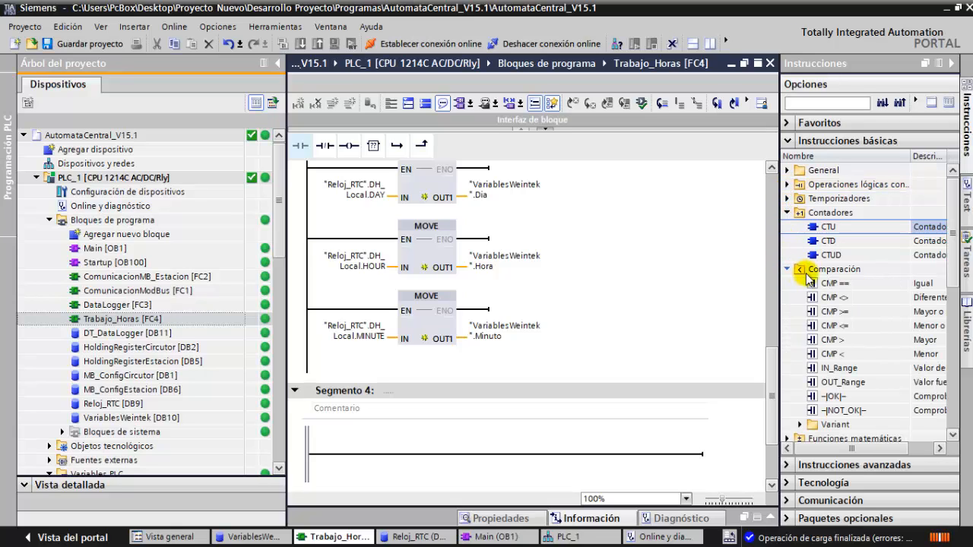
pyautogui.moveTo(827, 282)
pyautogui.mouseDown()
pyautogui.moveTo(753, 302)
pyautogui.moveTo(492, 410)
pyautogui.moveTo(419, 456)
pyautogui.moveTo(426, 448)
pyautogui.moveTo(366, 443)
pyautogui.mouseUp()
# Step: Assign "Reloj_RTC".DH_Local.MINUTE as the upper operand of the comparison in Segmento 4
pyautogui.click(347, 442)
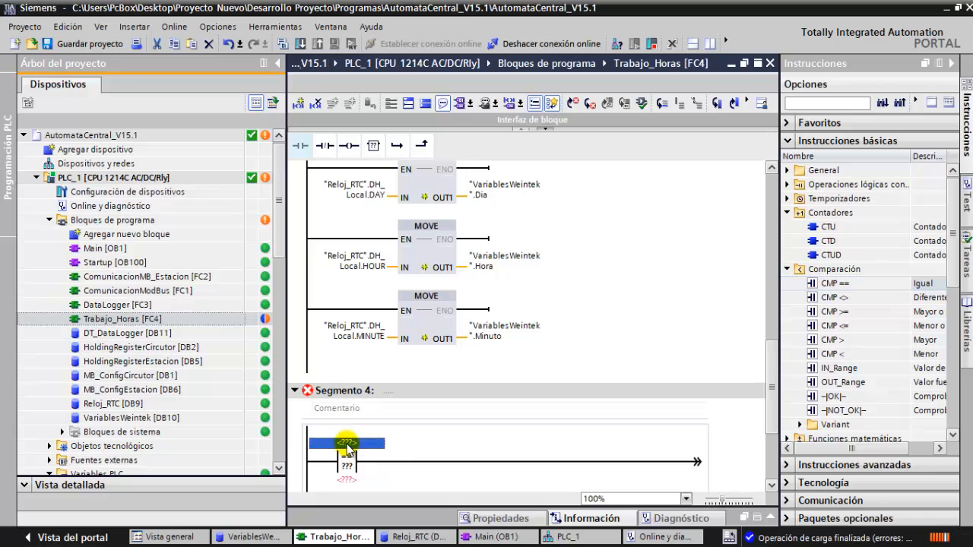
pyautogui.write('re')
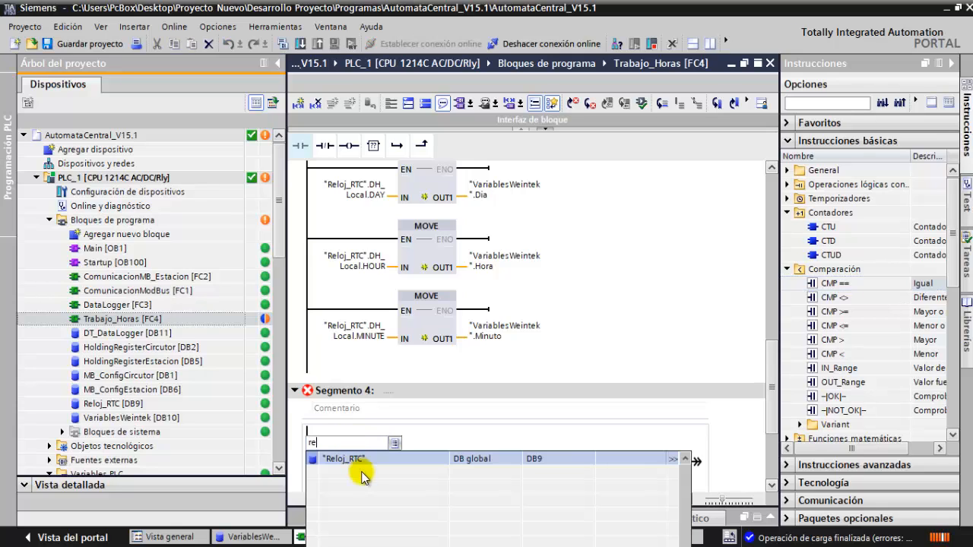
pyautogui.click(361, 459)
pyautogui.write('.')
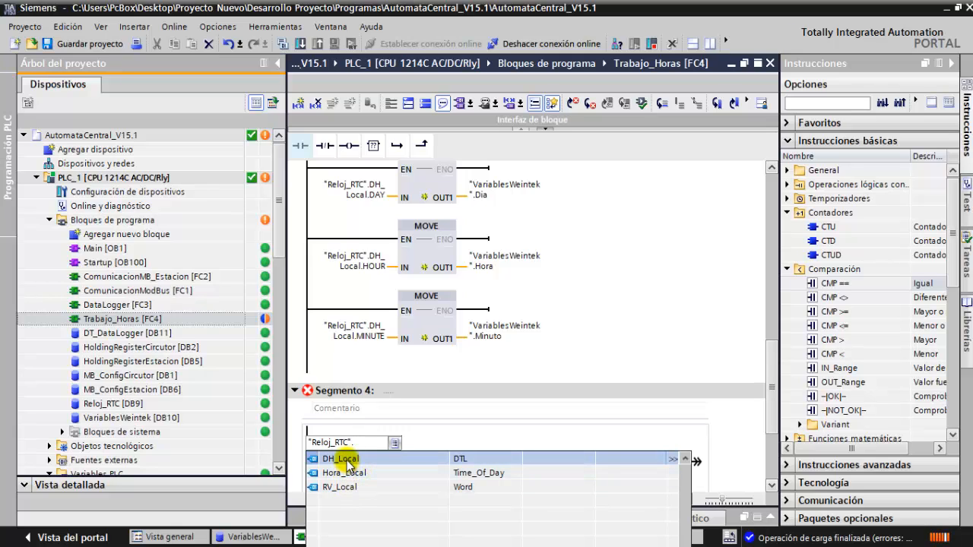
pyautogui.click(344, 460)
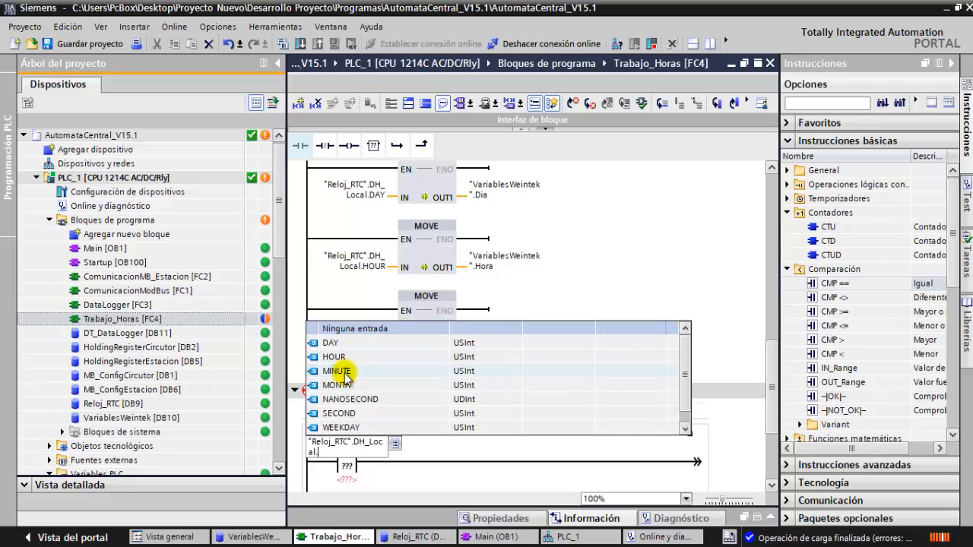
pyautogui.click(346, 372)
# Step: Set the lower operand of the "Reloj_RTC".DH_Local.MINUTE comparison in Segmento 4 to 0
pyautogui.click(346, 478)
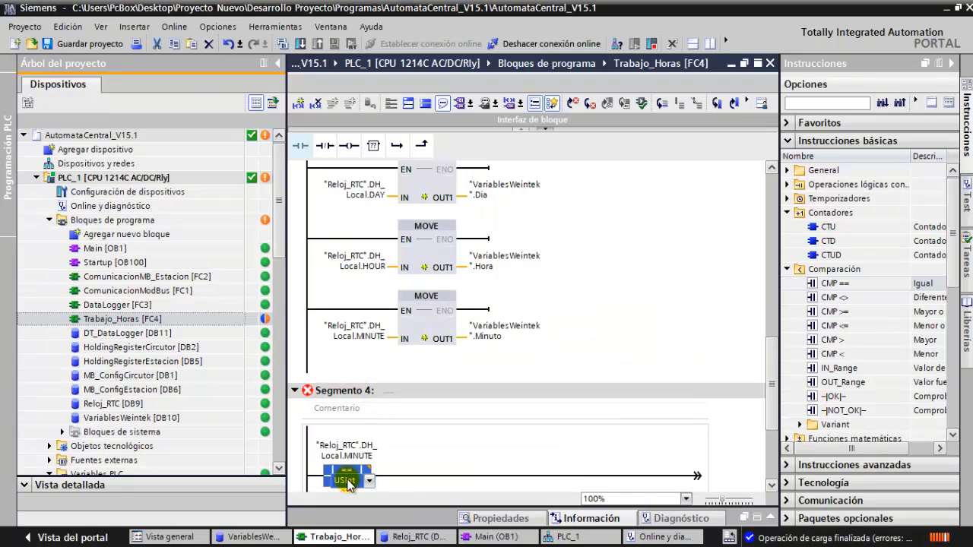
pyautogui.scroll(-3, 391, 478)
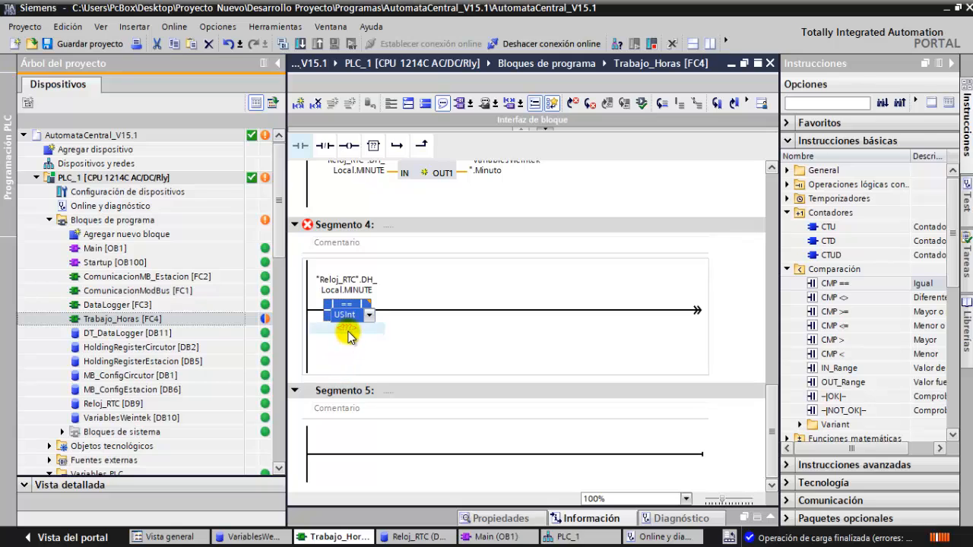
pyautogui.click(349, 332)
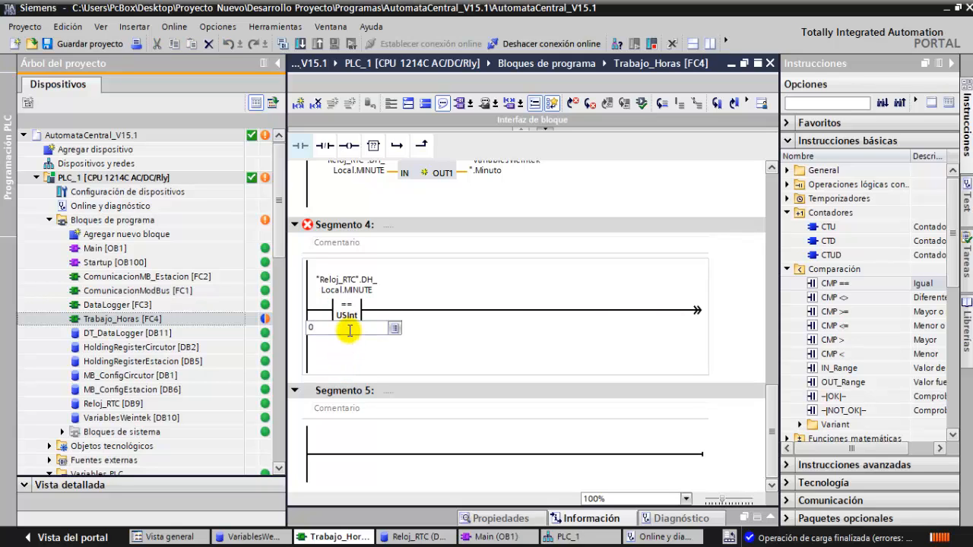
pyautogui.press('Return')
# Step: Open three parallel branches from the power rail below the MINUTE comparison in Segmento 4
pyautogui.click(308, 355)
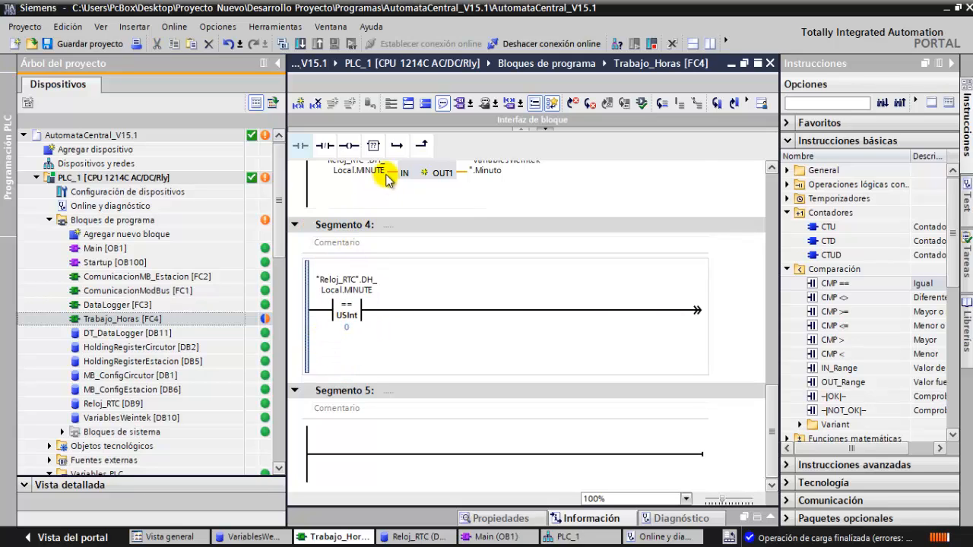
pyautogui.click(398, 146)
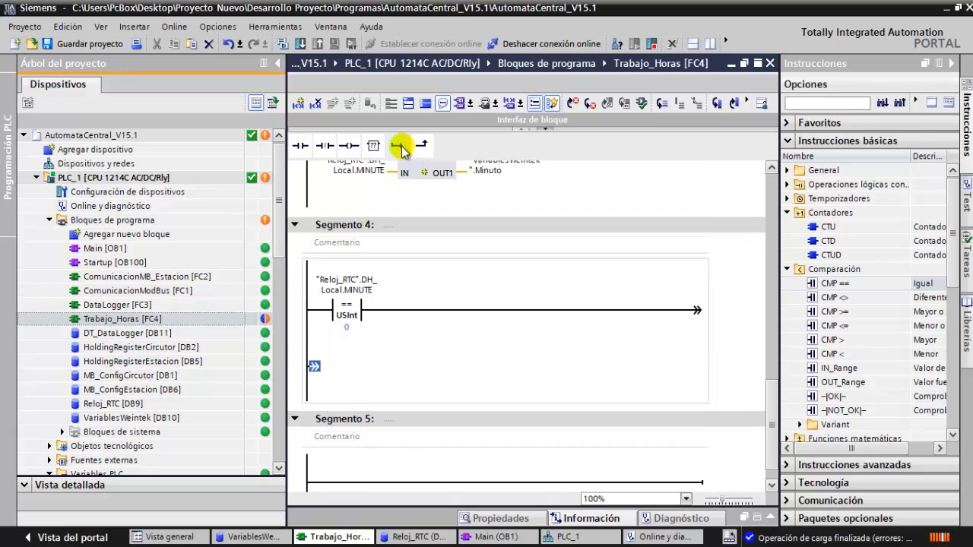
pyautogui.click(399, 146)
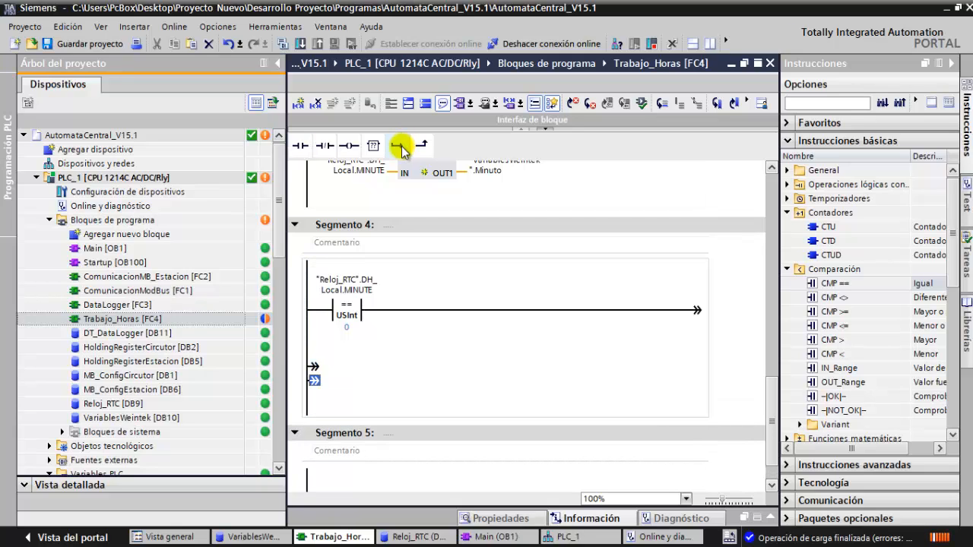
pyautogui.click(398, 145)
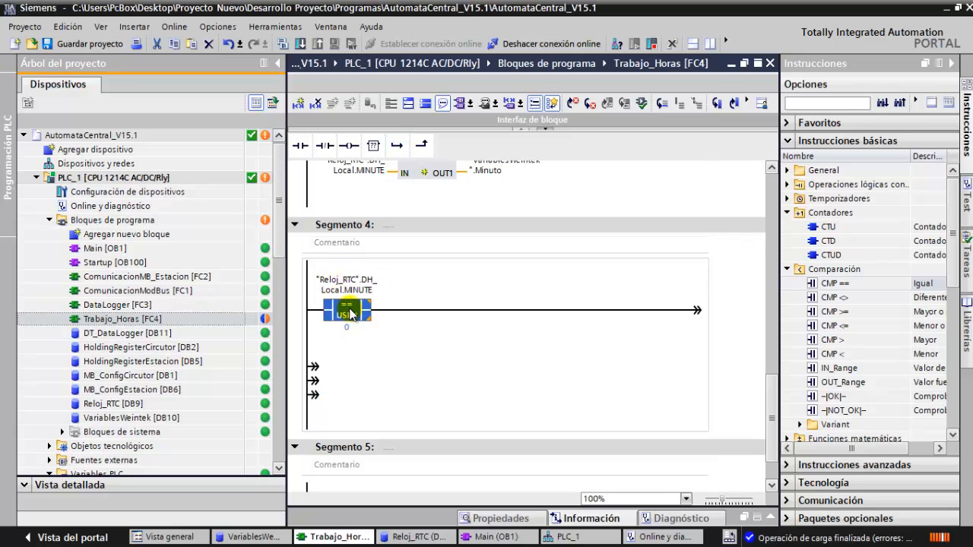
# Step: Paste a copy of the MINUTE comparison on the first new branch and set its compared value to 15
pyautogui.click(314, 366)
pyautogui.hotkey('ctrl', 'v')
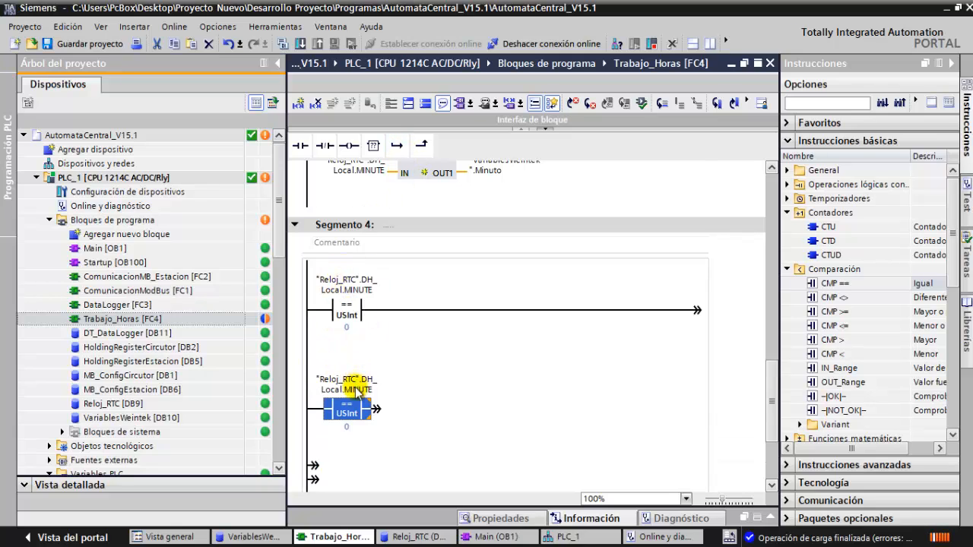
pyautogui.click(354, 427)
pyautogui.write('1')
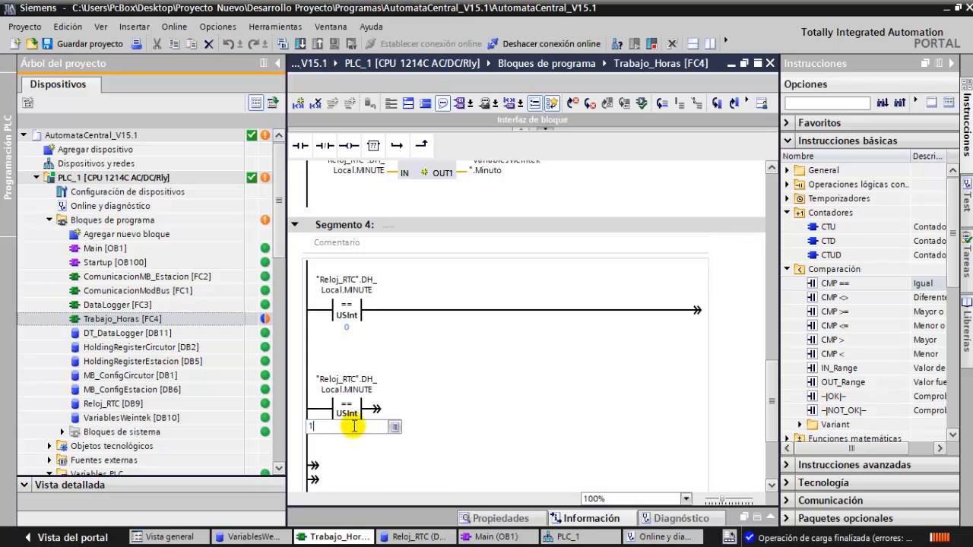
pyautogui.write('5')
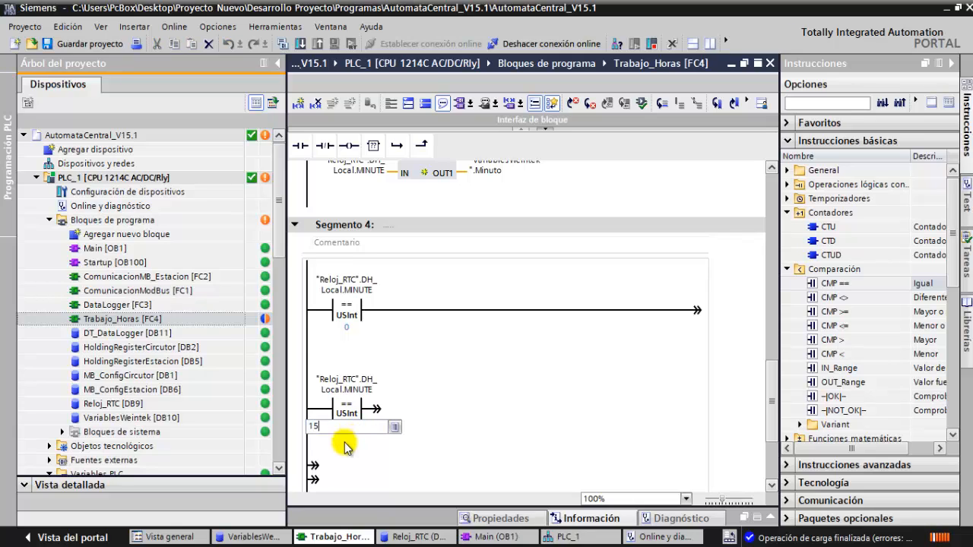
# Step: Paste the MINUTE comparison on the second new branch and set its compared value to 30
pyautogui.click(314, 468)
pyautogui.hotkey('ctrl', 'v')
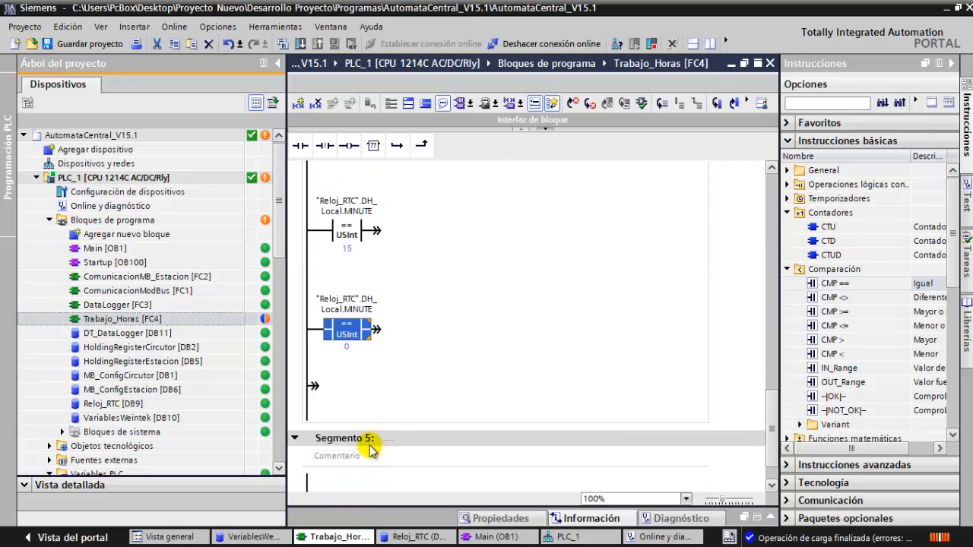
pyautogui.click(347, 347)
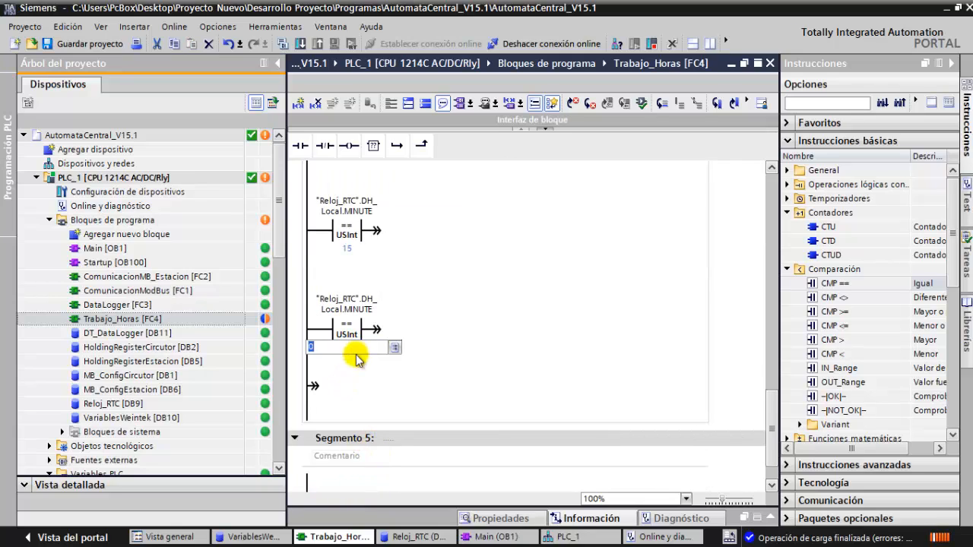
pyautogui.write('30')
pyautogui.press('Return')
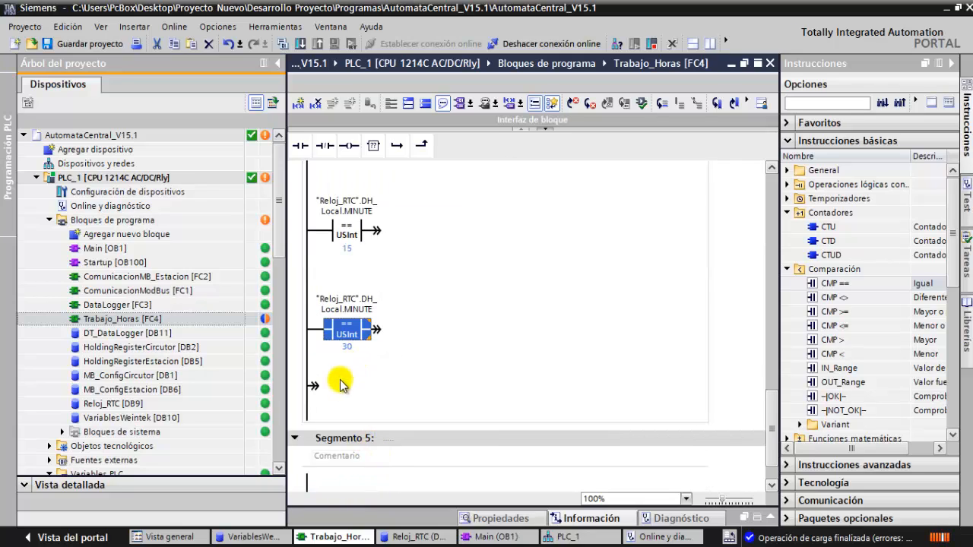
# Step: Paste the MINUTE comparison on the last new branch and set its compared value to 45
pyautogui.click(314, 387)
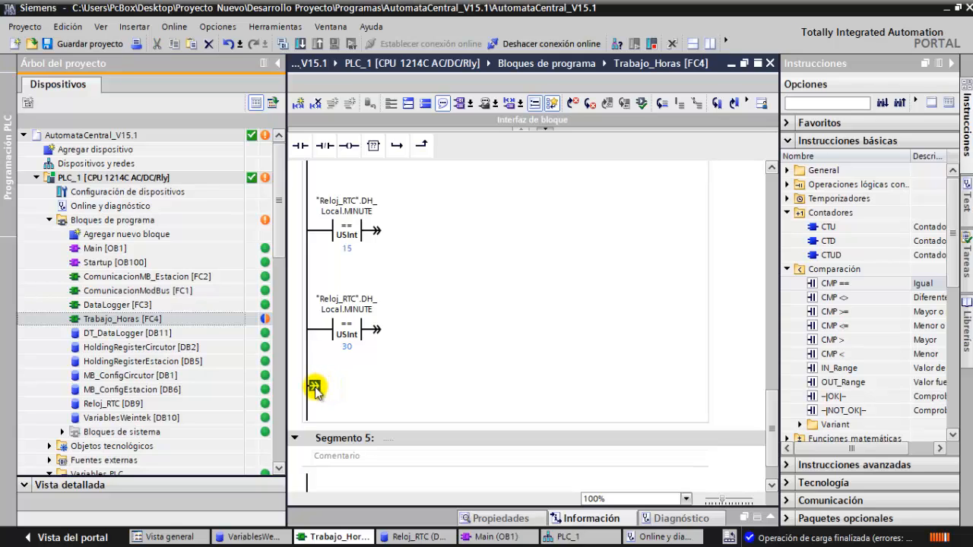
pyautogui.hotkey('ctrl', 'v')
pyautogui.click(350, 447)
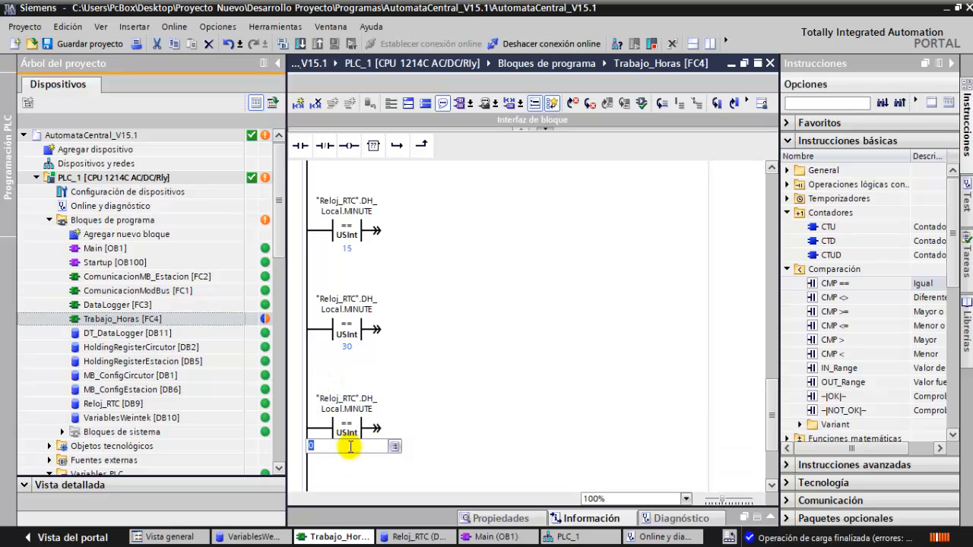
pyautogui.write('45')
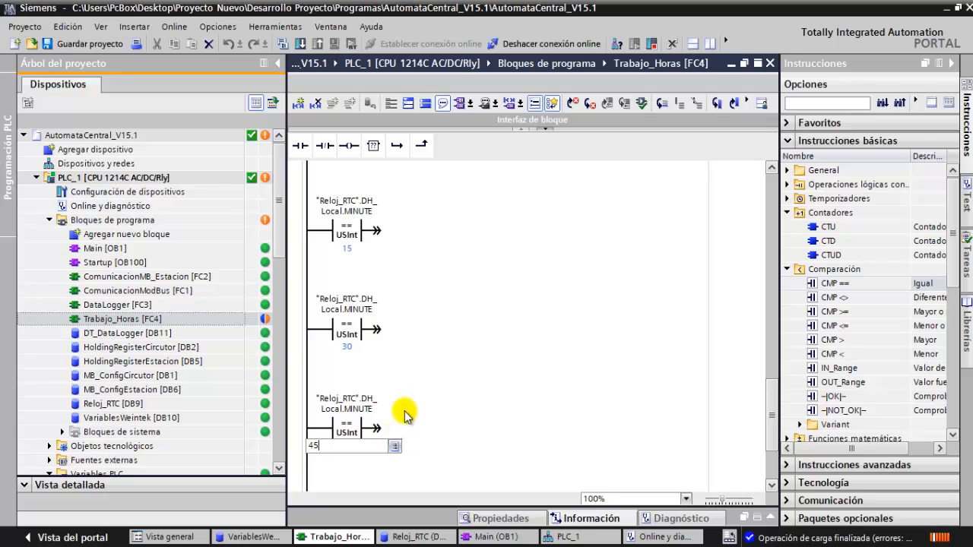
pyautogui.press('Return')
# Step: Join the outputs of the 15, 30 and 45 comparison branches to the main rung of Segmento 4 in parallel
pyautogui.scroll(5, 419, 342)
pyautogui.moveTo(376, 409); pyautogui.dragTo(455, 310)
pyautogui.scroll(-3, 456, 376)
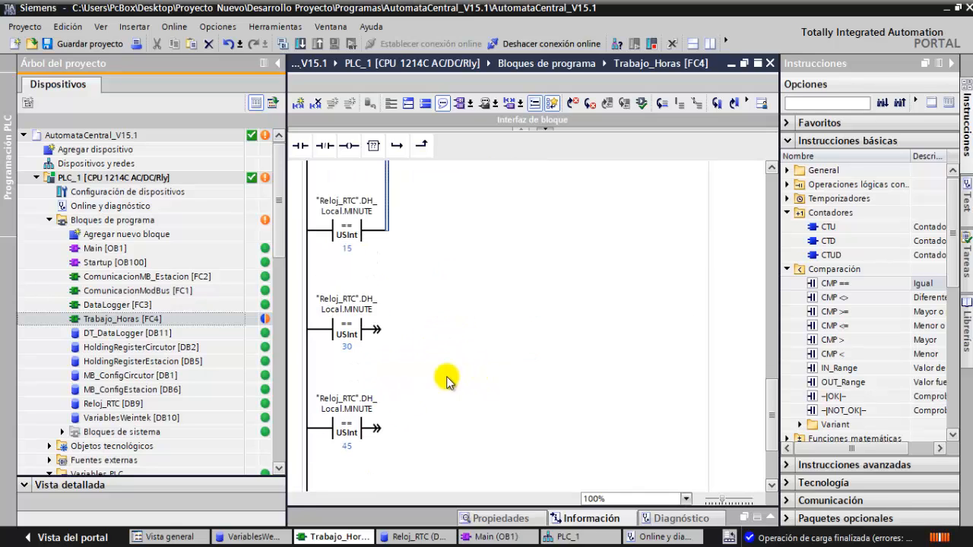
pyautogui.moveTo(375, 327); pyautogui.dragTo(375, 231)
pyautogui.moveTo(375, 428); pyautogui.dragTo(373, 330)
# Step: Review the variable list in VariablesWeintek [DB10], returning to Trabajo_Horas [FC4]
pyautogui.scroll(5, 498, 363)
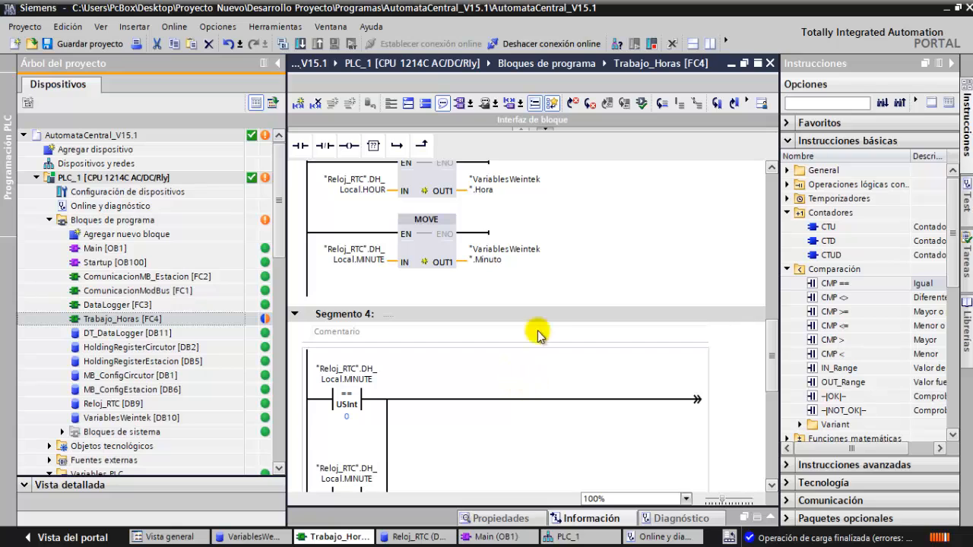
pyautogui.doubleClick(116, 418)
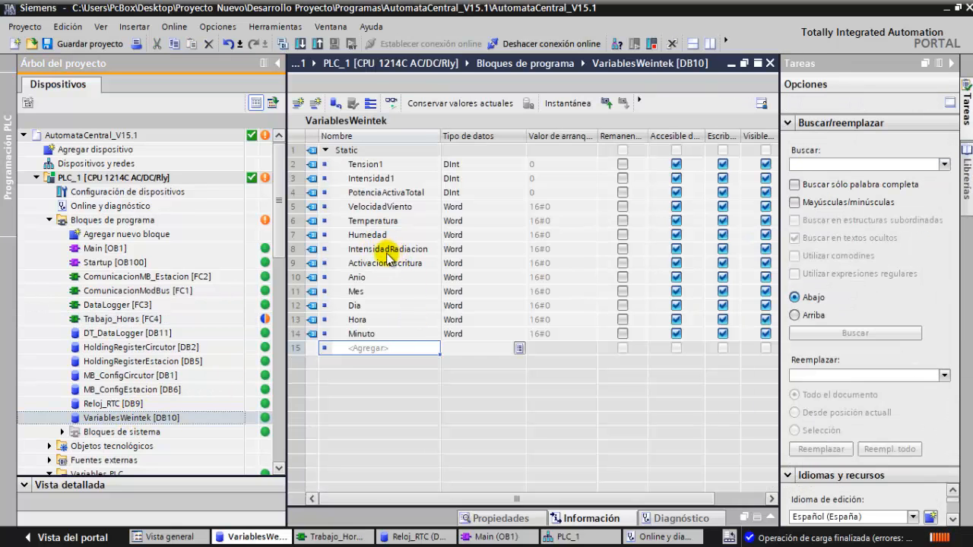
pyautogui.doubleClick(121, 321)
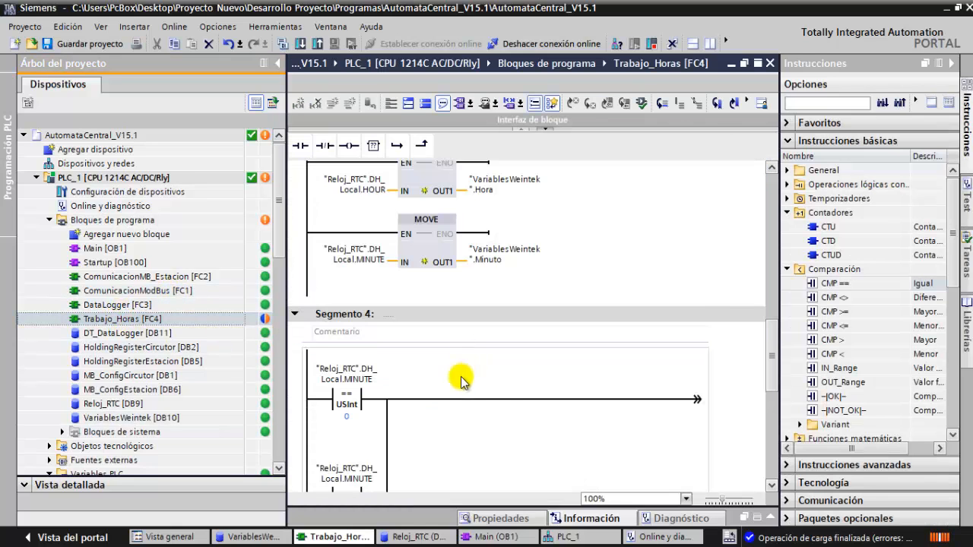
# Step: Insert an IN_Range comparison on the main rung of Segmento 4, after the junction of the parallel MINUTE comparisons
pyautogui.click(788, 185)
pyautogui.click(788, 184)
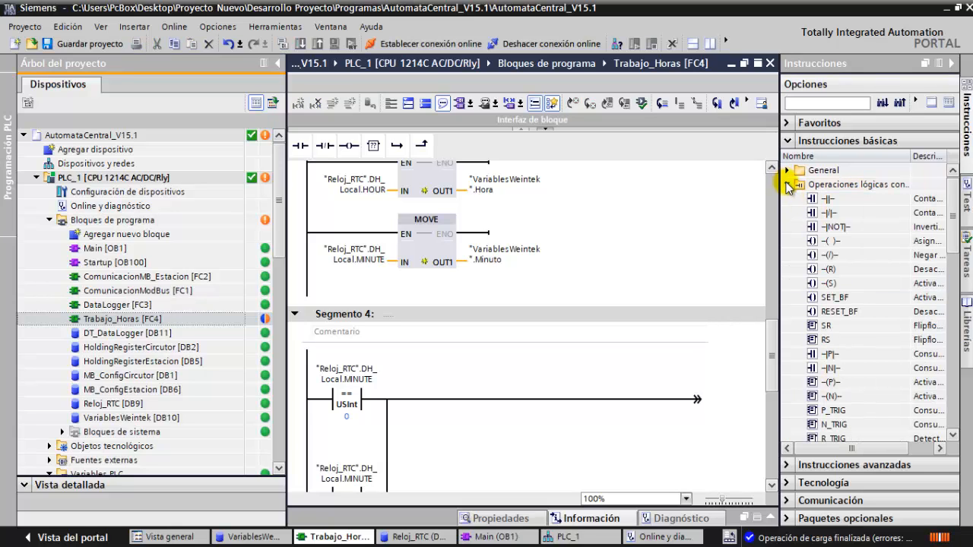
pyautogui.click(788, 213)
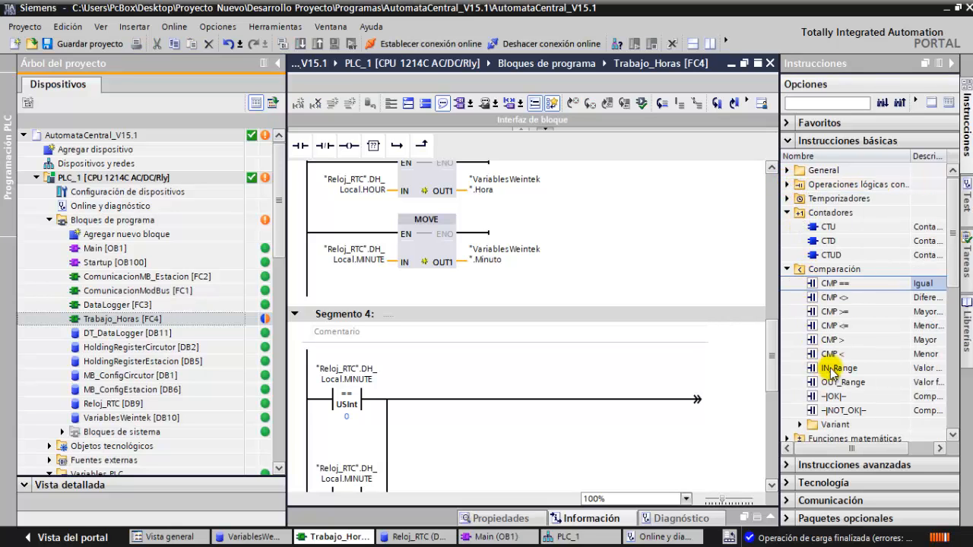
pyautogui.moveTo(829, 368)
pyautogui.mouseDown()
pyautogui.moveTo(612, 360)
pyautogui.moveTo(523, 400)
pyautogui.mouseUp()
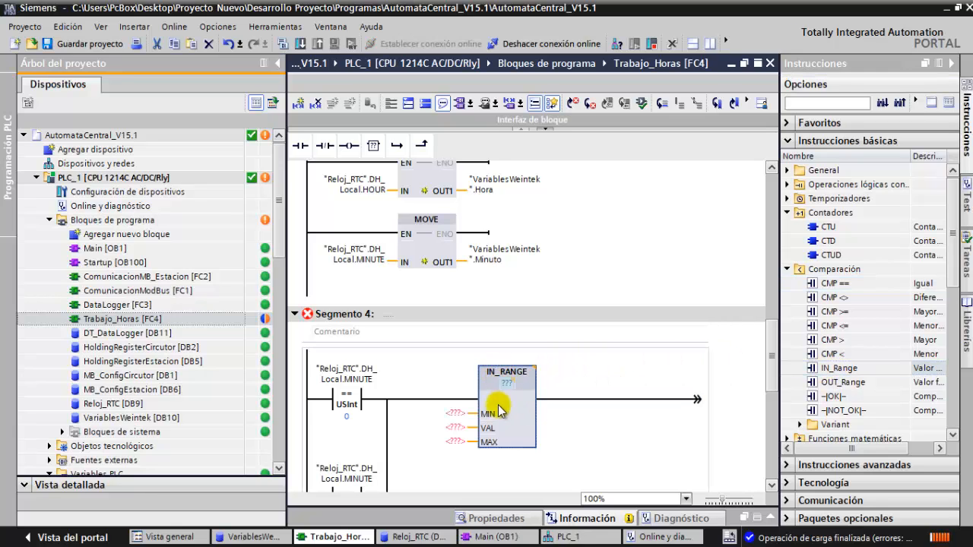
# Step: Configure IN_RANGE with MIN 0, MAX 1 and "Reloj_RTC".DH_Local.SECOND as VAL
pyautogui.click(453, 414)
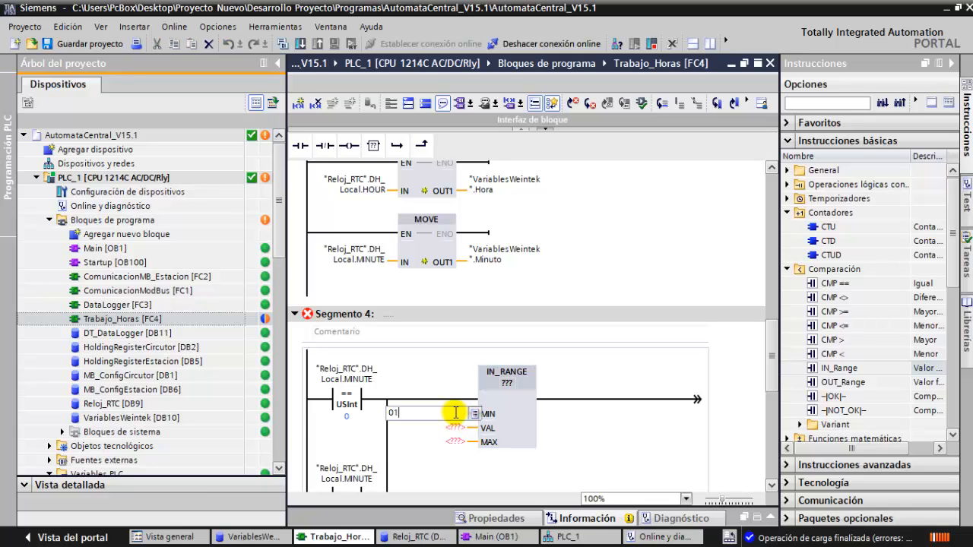
pyautogui.write('01')
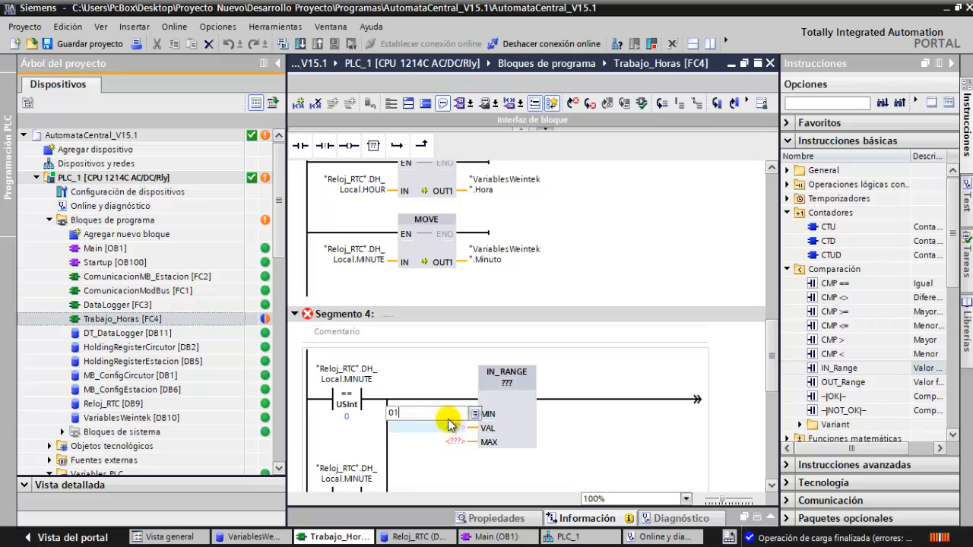
pyautogui.press('BackSpace')
pyautogui.click(453, 442)
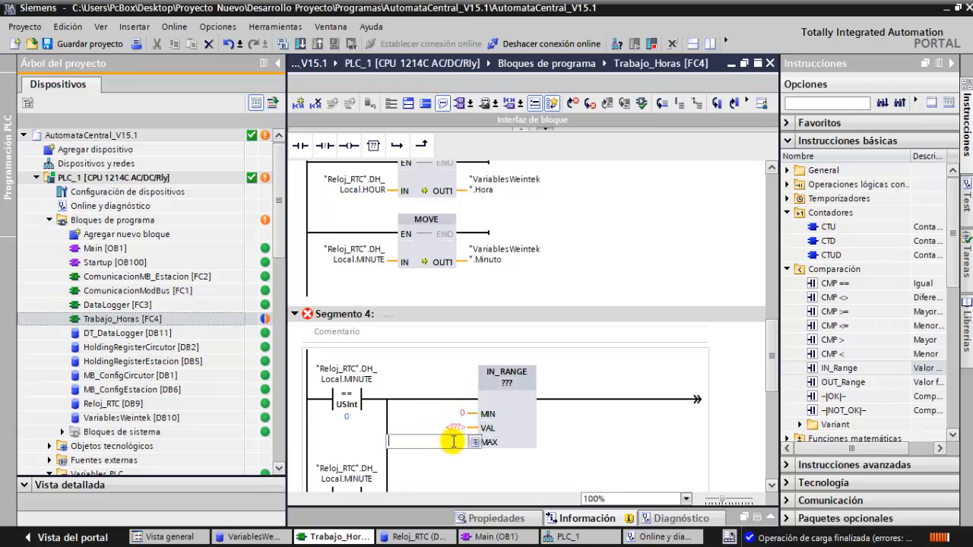
pyautogui.write('1')
pyautogui.click(459, 429)
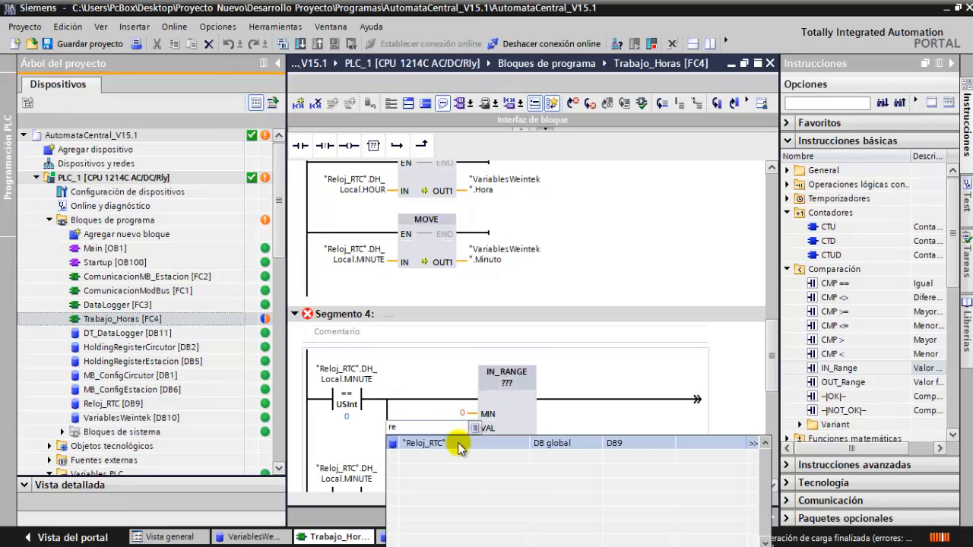
pyautogui.click(458, 446)
pyautogui.click(449, 445)
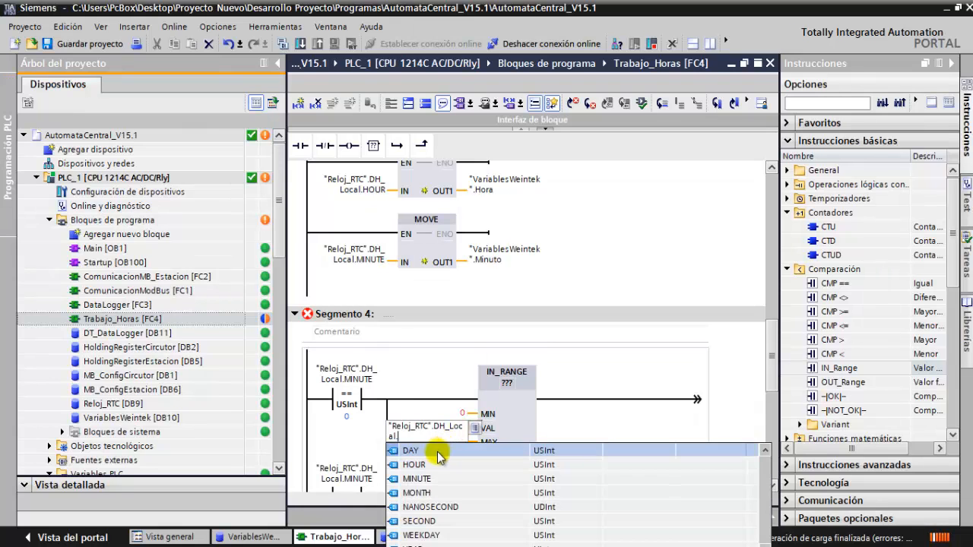
pyautogui.click(425, 522)
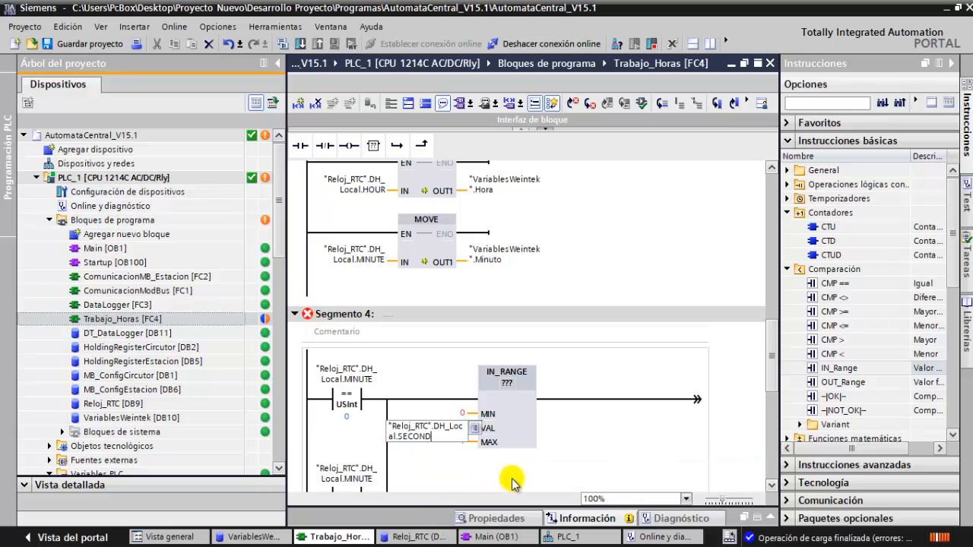
pyautogui.press('Return')
# Step: Insert a MOVE block on the main rung of Segmento 4, after the IN_RANGE comparison
pyautogui.click(590, 398)
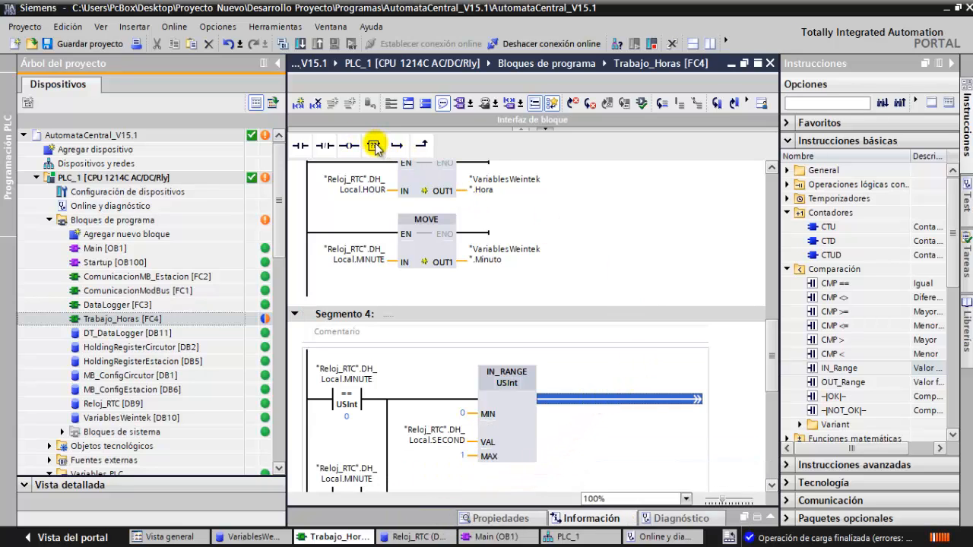
pyautogui.click(374, 148)
pyautogui.moveTo(420, 171); pyautogui.dragTo(614, 396)
pyautogui.click(598, 385)
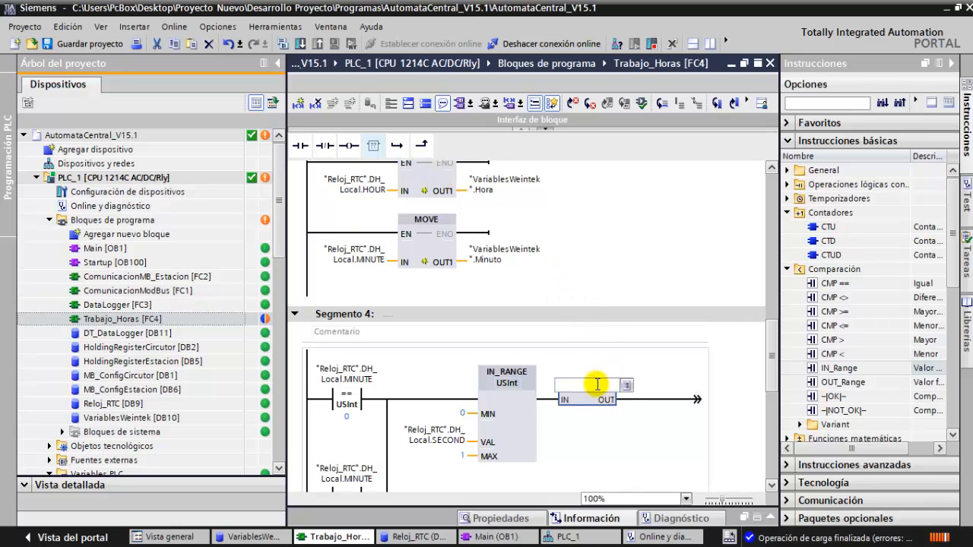
pyautogui.write('move')
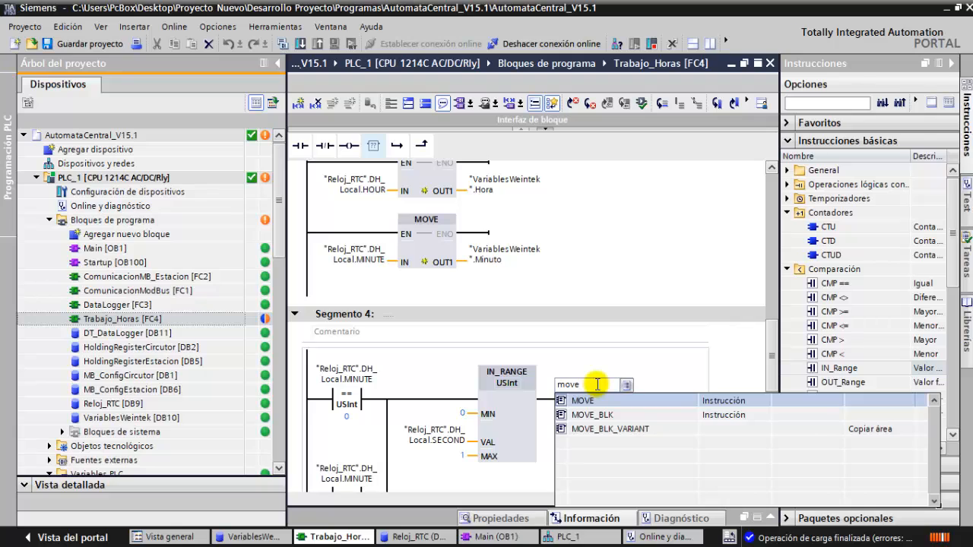
pyautogui.press('Return')
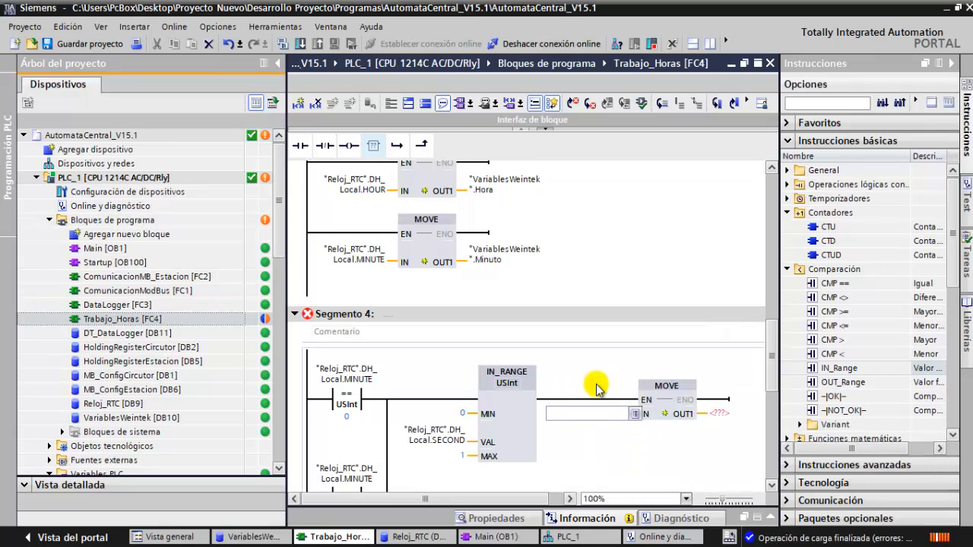
# Step: Configure the new MOVE with IN 5 and OUT1 "VariablesWeintek".ActivacionEscritura
pyautogui.write('5')
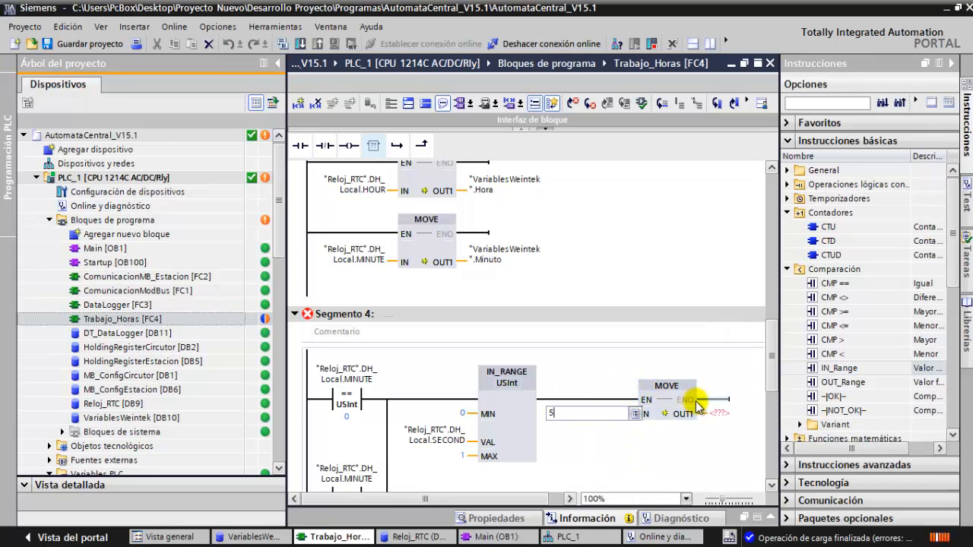
pyautogui.click(719, 412)
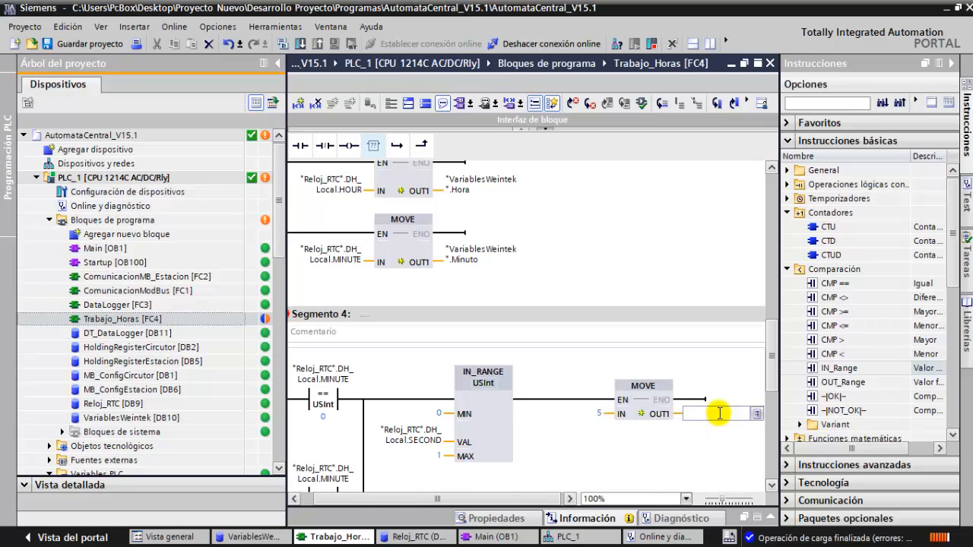
pyautogui.write('v')
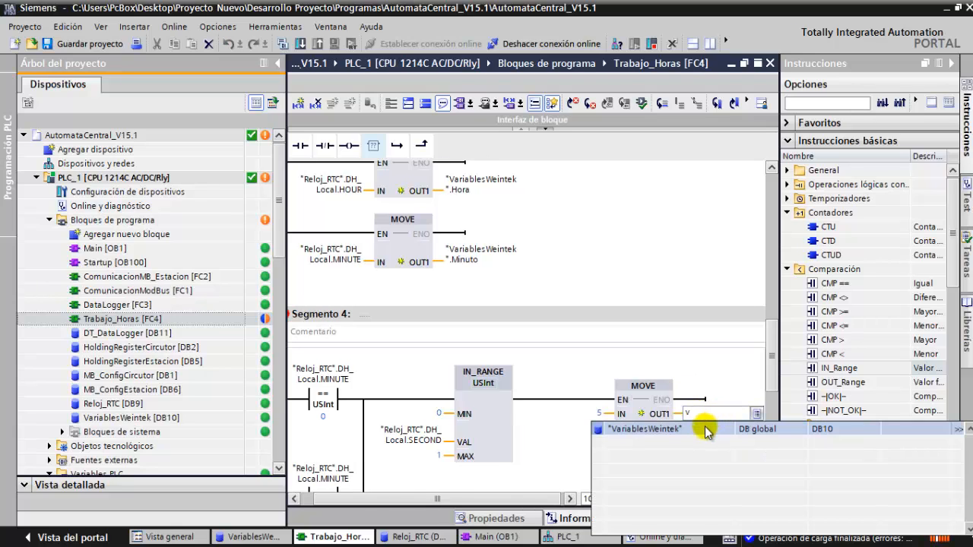
pyautogui.click(706, 431)
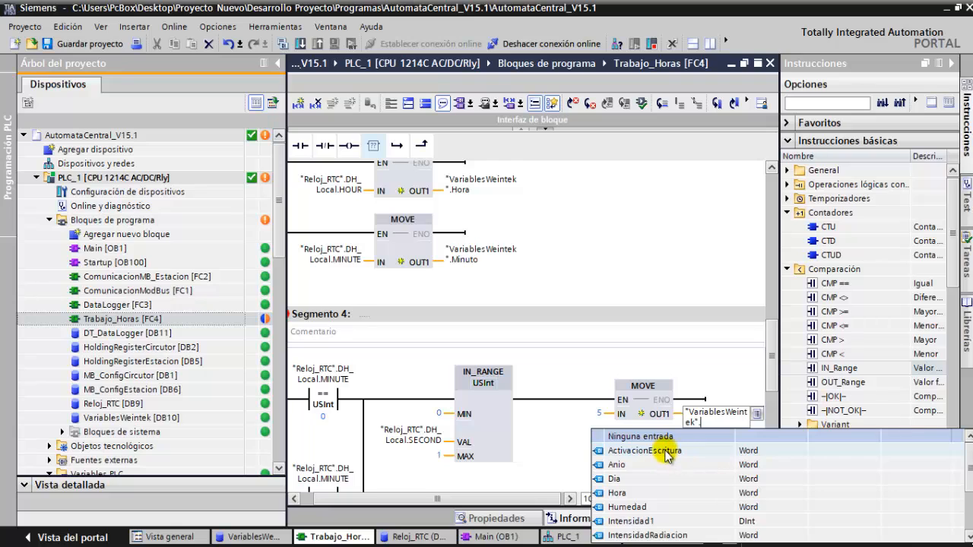
pyautogui.click(690, 456)
pyautogui.scroll(-3, 660, 465)
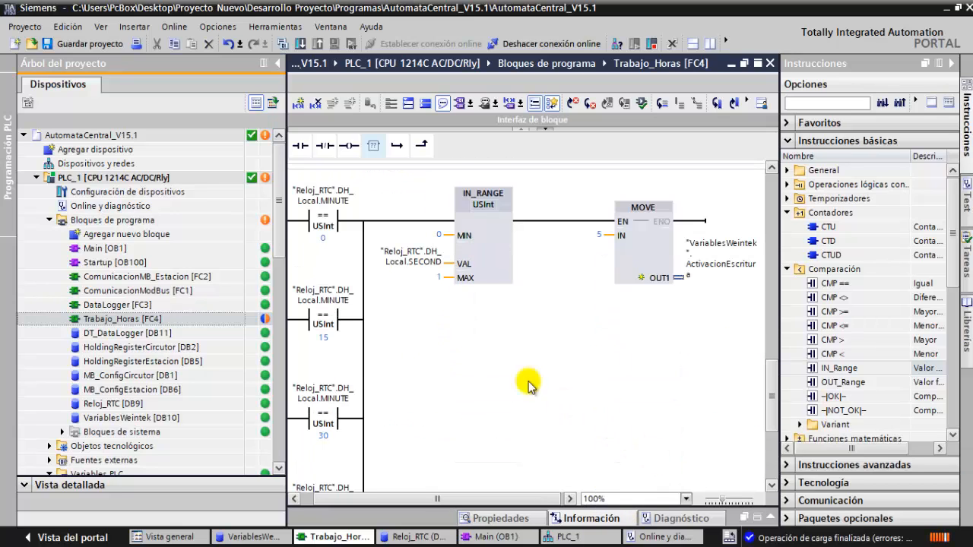
# Step: Open a parallel branch at the junction of the MINUTE comparisons and insert an OUT_Range comparison on it
pyautogui.click(416, 222)
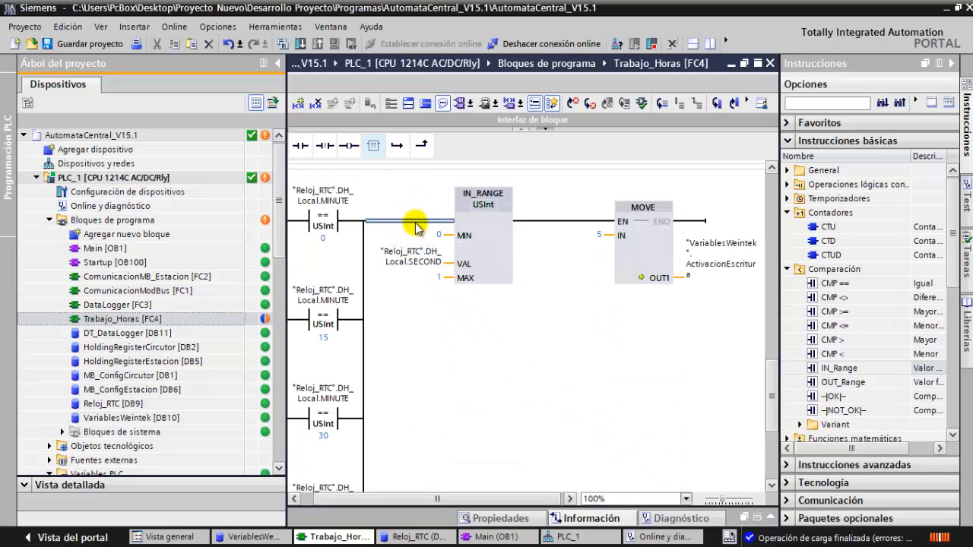
pyautogui.click(396, 145)
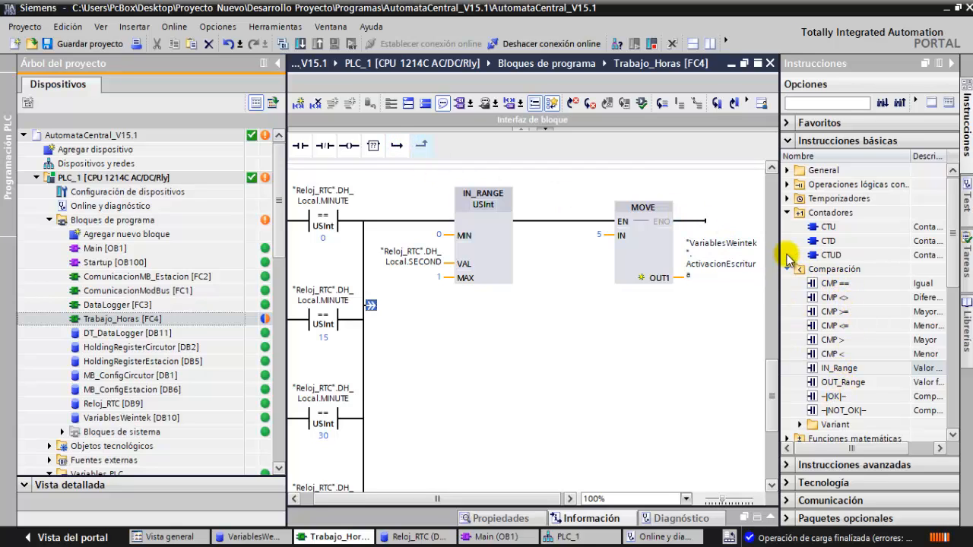
pyautogui.click(787, 213)
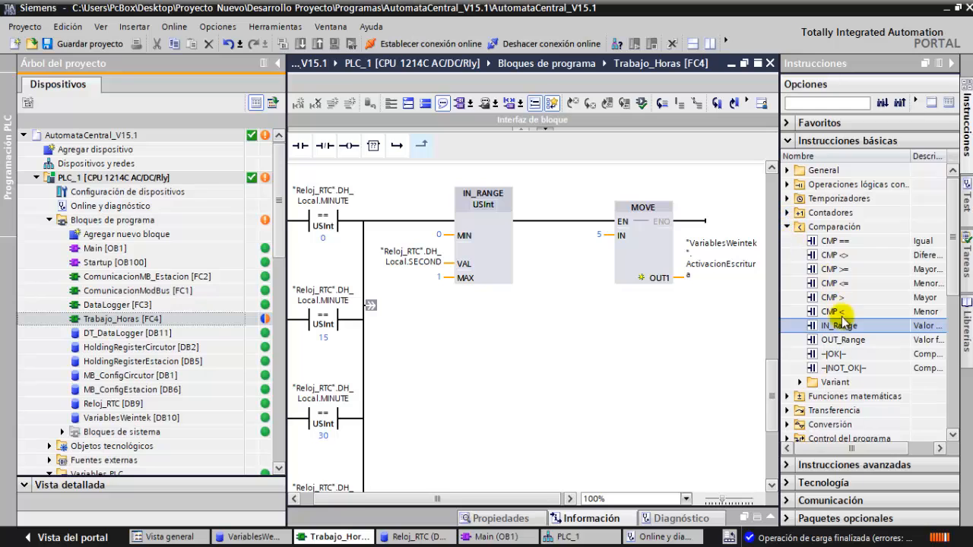
pyautogui.moveTo(836, 340); pyautogui.dragTo(380, 310)
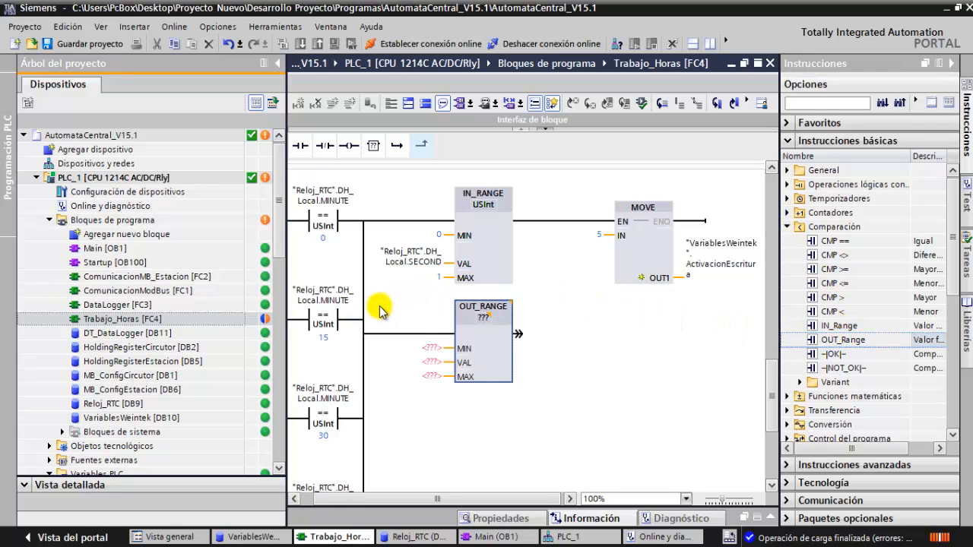
# Step: Configure OUT_RANGE with MIN 0, MAX 1 and "Reloj_RTC".DH_Local.SECOND as VAL
pyautogui.click(431, 349)
pyautogui.write('0')
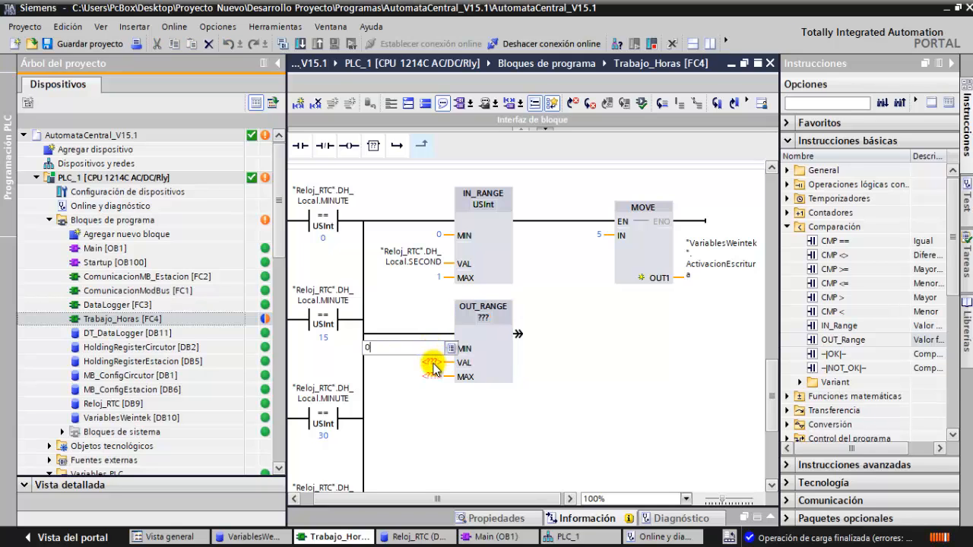
pyautogui.click(432, 375)
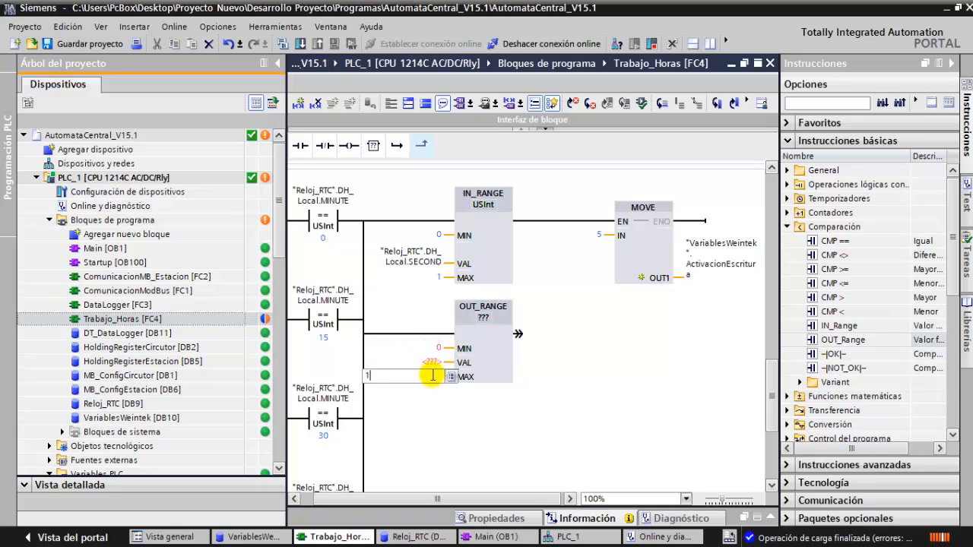
pyautogui.write('1')
pyautogui.click(422, 262)
pyautogui.hotkey('ctrl', 'c')
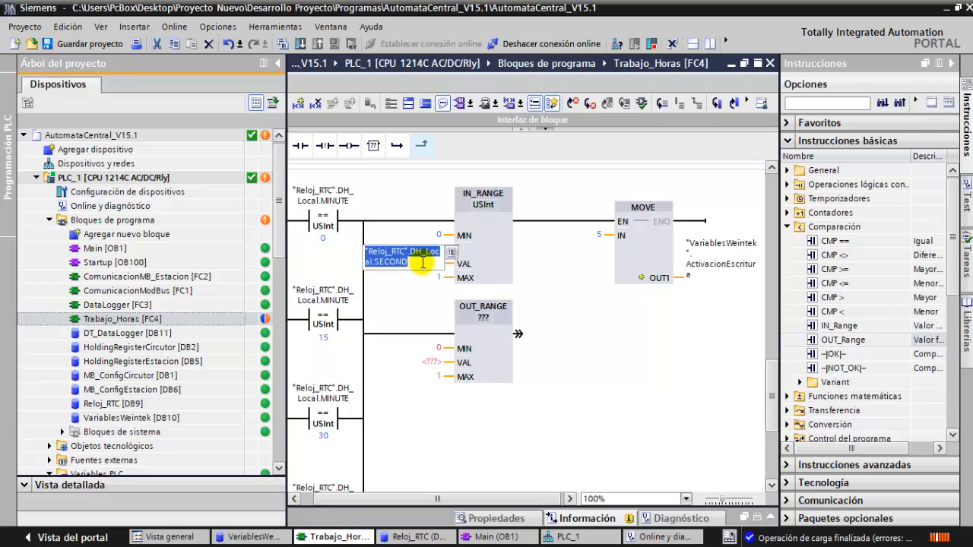
pyautogui.click(432, 362)
pyautogui.hotkey('ctrl', 'v')
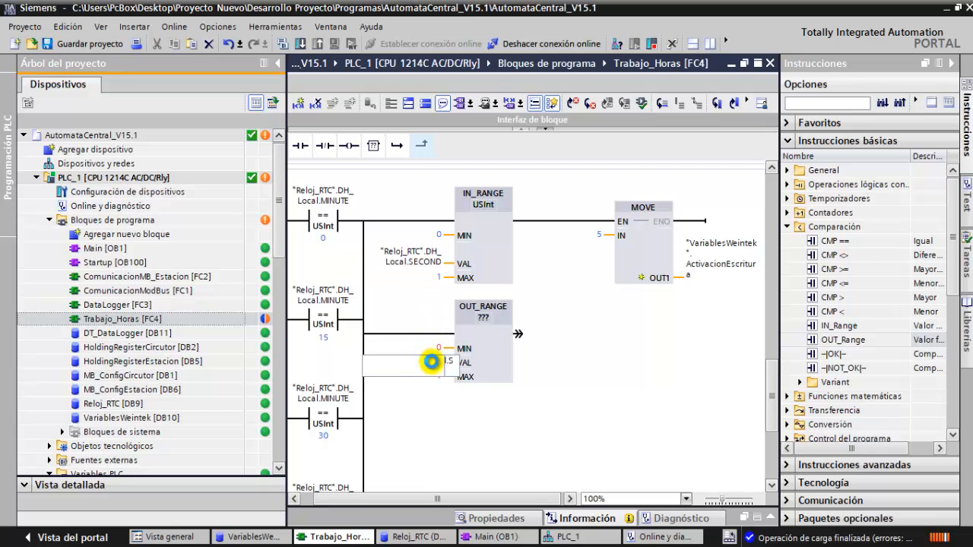
pyautogui.click(448, 388)
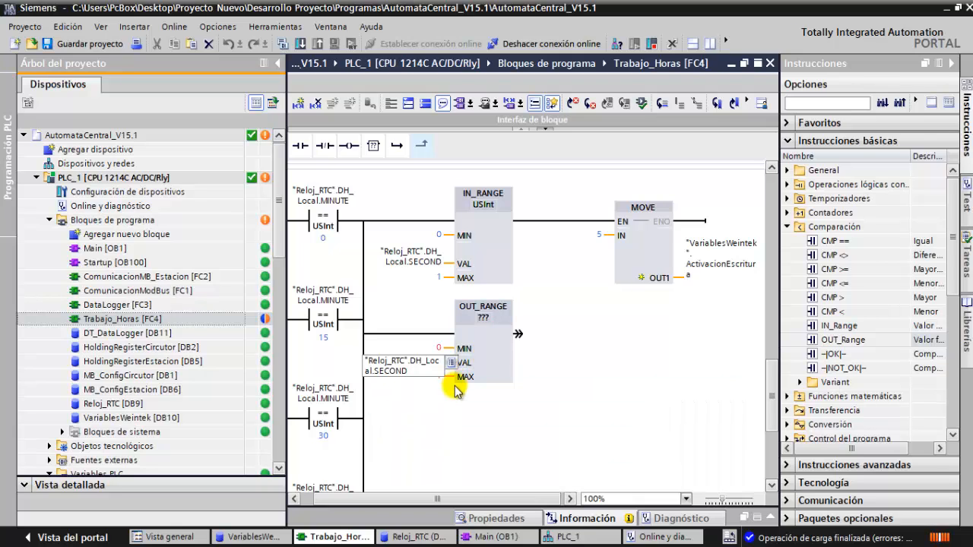
pyautogui.click(521, 336)
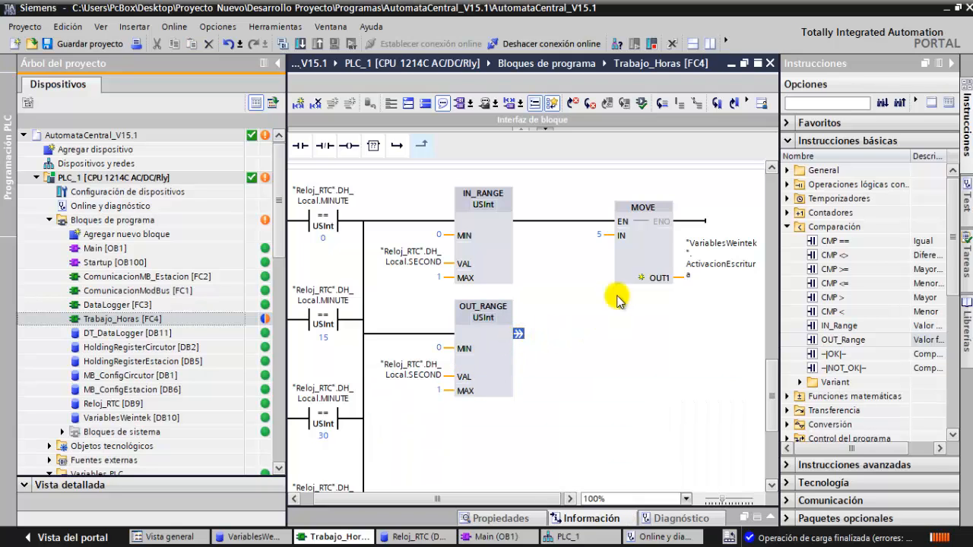
# Step: Copy the ActivacionEscritura MOVE to the output of the OUT_RANGE branch and set the copy's IN to 0
pyautogui.click(654, 218)
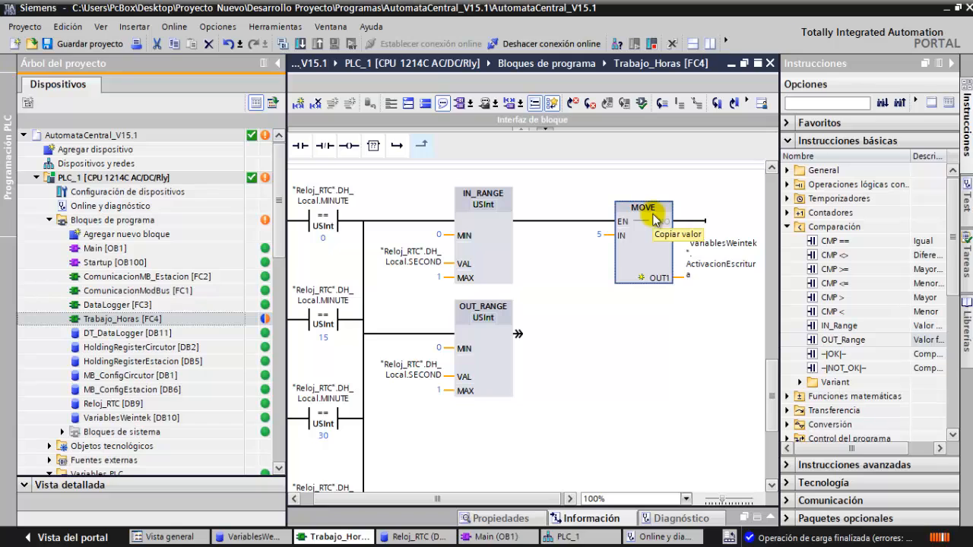
pyautogui.click(521, 336)
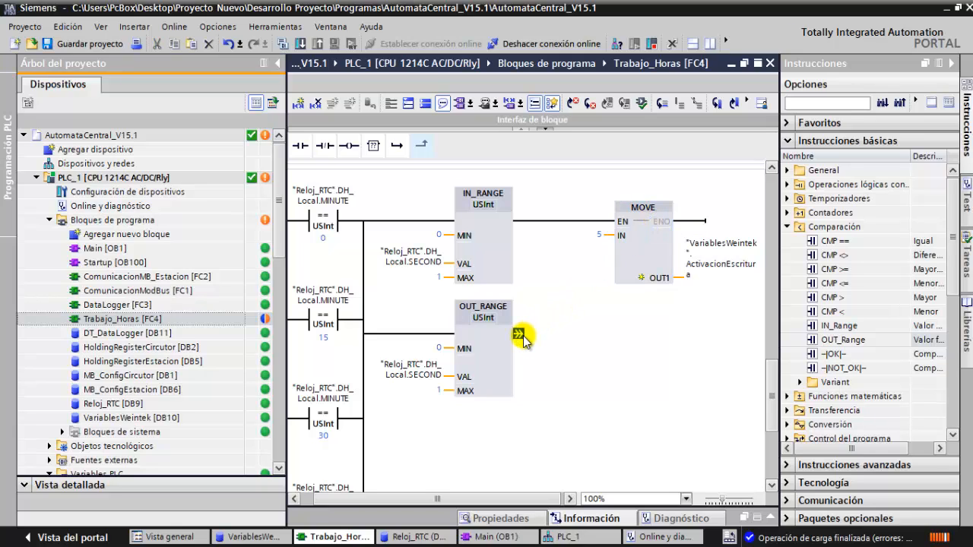
pyautogui.hotkey('ctrl', 'v')
pyautogui.doubleClick(598, 349)
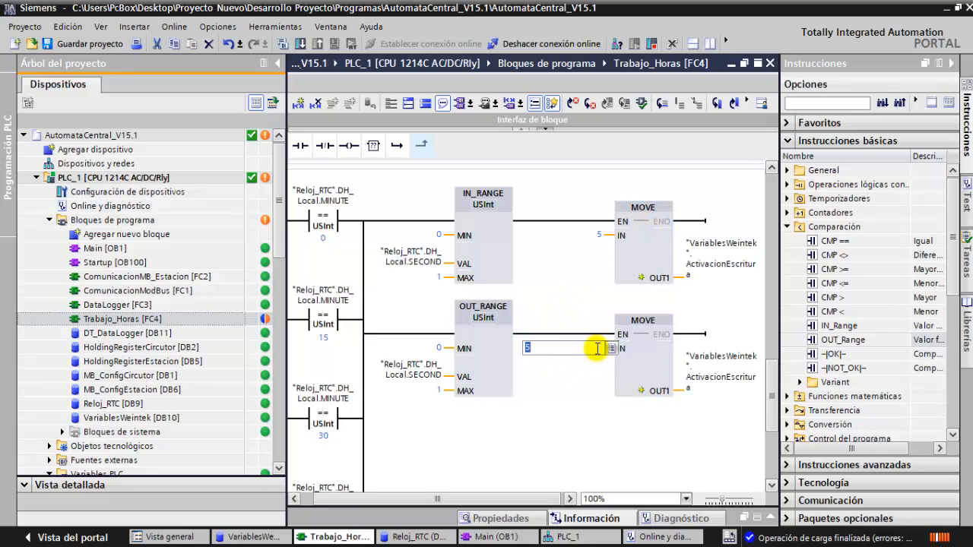
pyautogui.write('0')
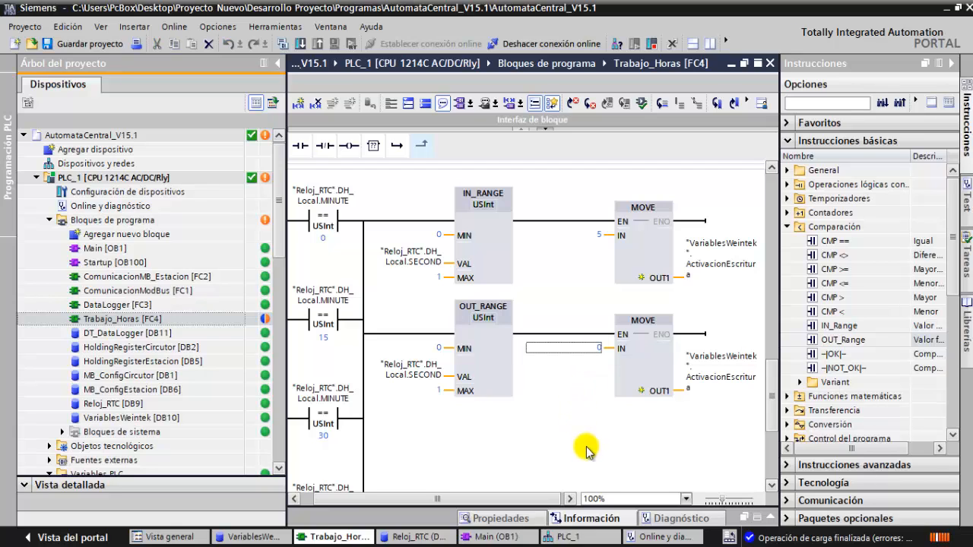
# Step: Load Trabajo_Horas [FC4] into the PLC, overwriting the existing block, and collapse the load information
pyautogui.scroll(-3, 335, 241)
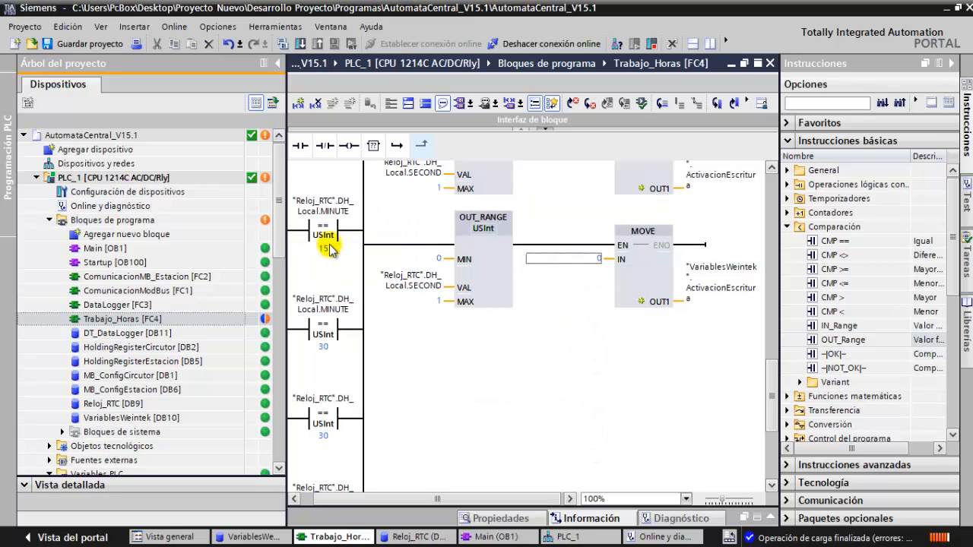
pyautogui.scroll(3, 340, 319)
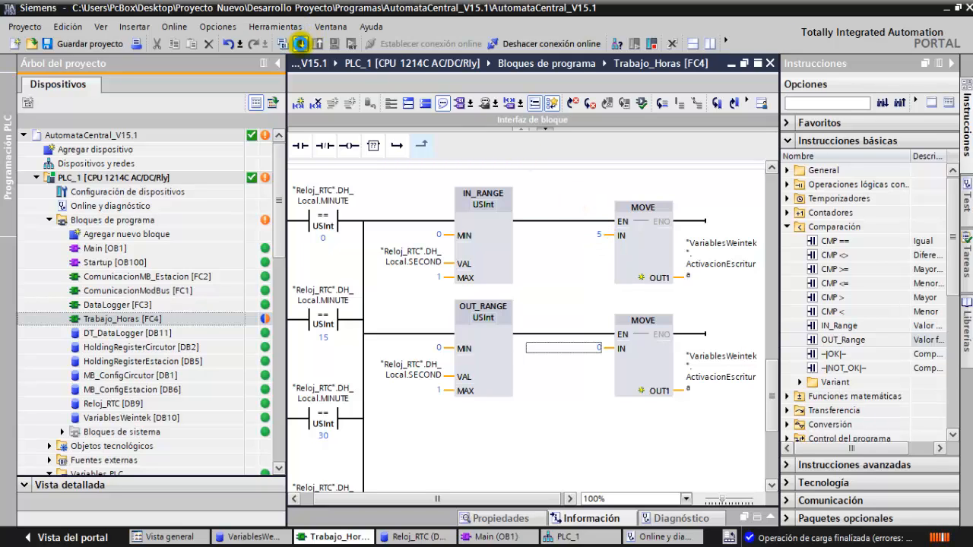
pyautogui.click(301, 43)
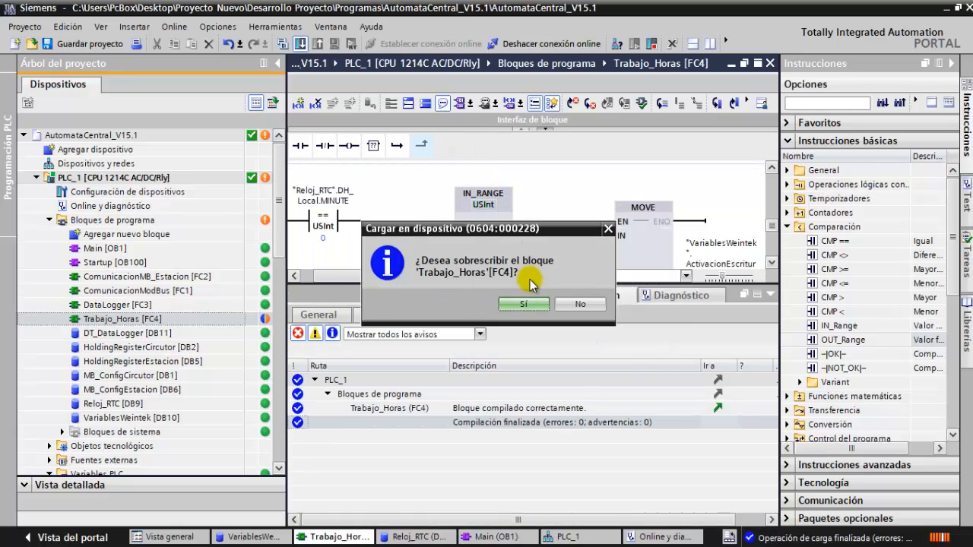
pyautogui.click(523, 303)
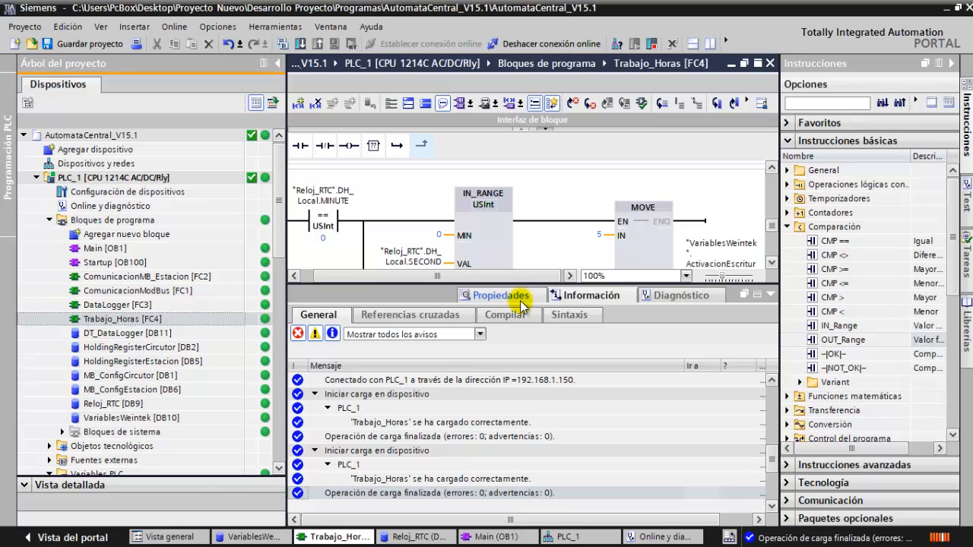
pyautogui.click(771, 298)
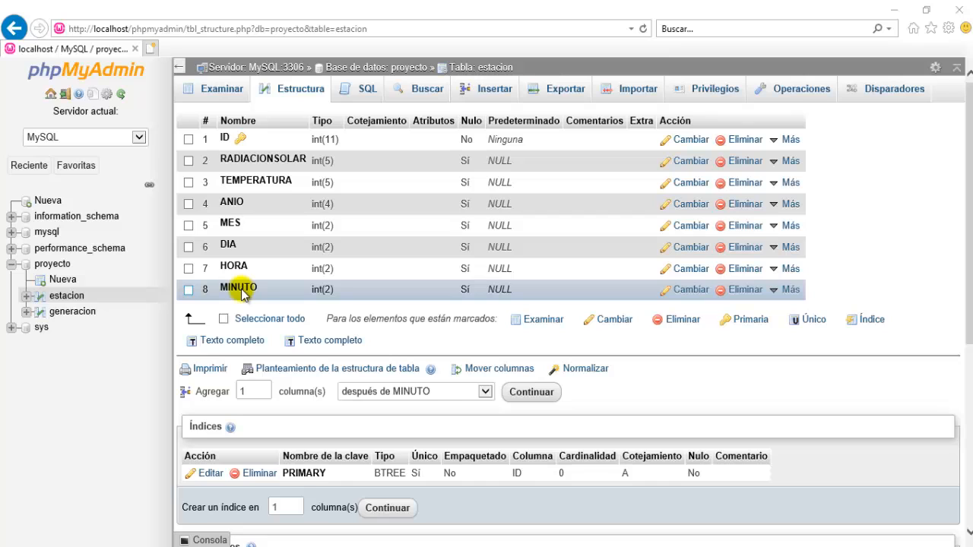
# Step: In phpMyAdmin, open the SQL query editor for the generacion table of the proyecto database and clear the default query
pyautogui.click(73, 313)
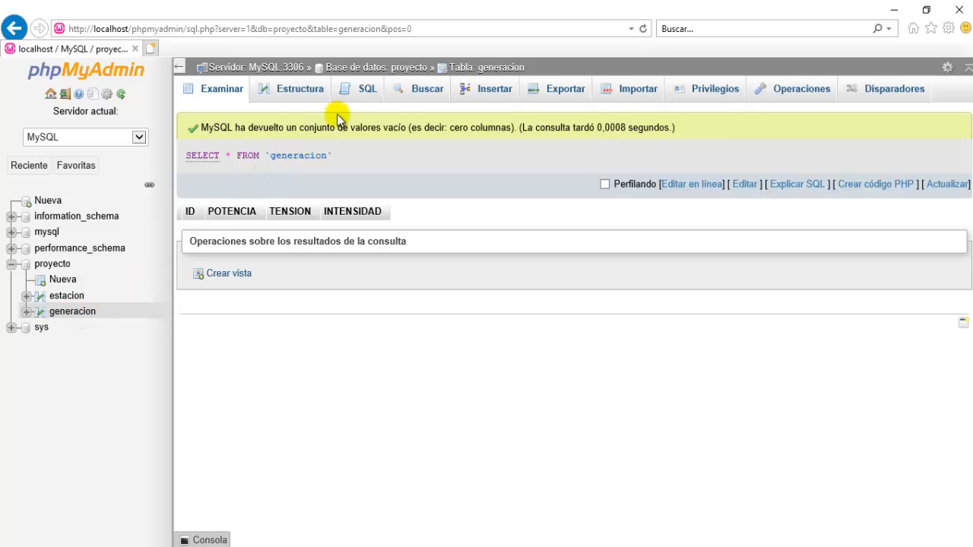
pyautogui.click(364, 92)
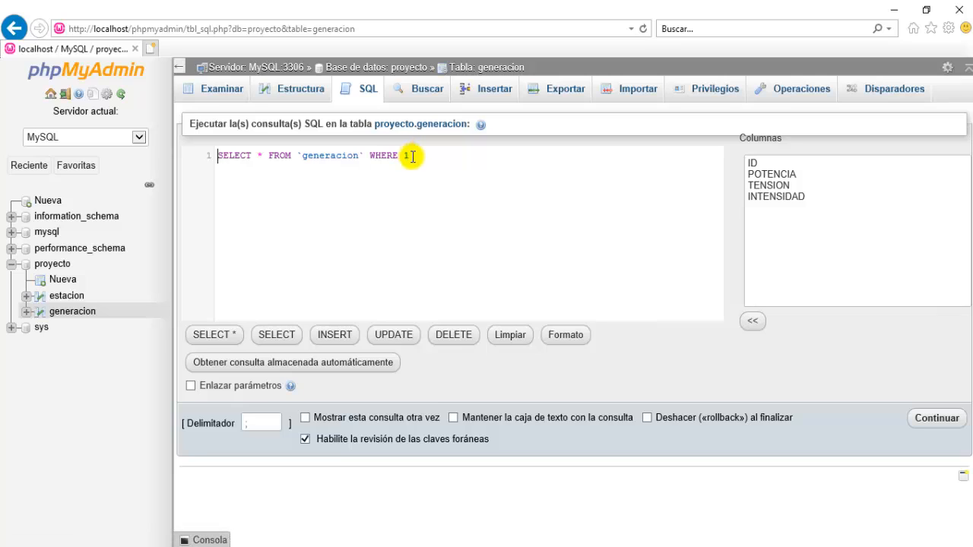
pyautogui.moveTo(409, 156); pyautogui.dragTo(207, 156)
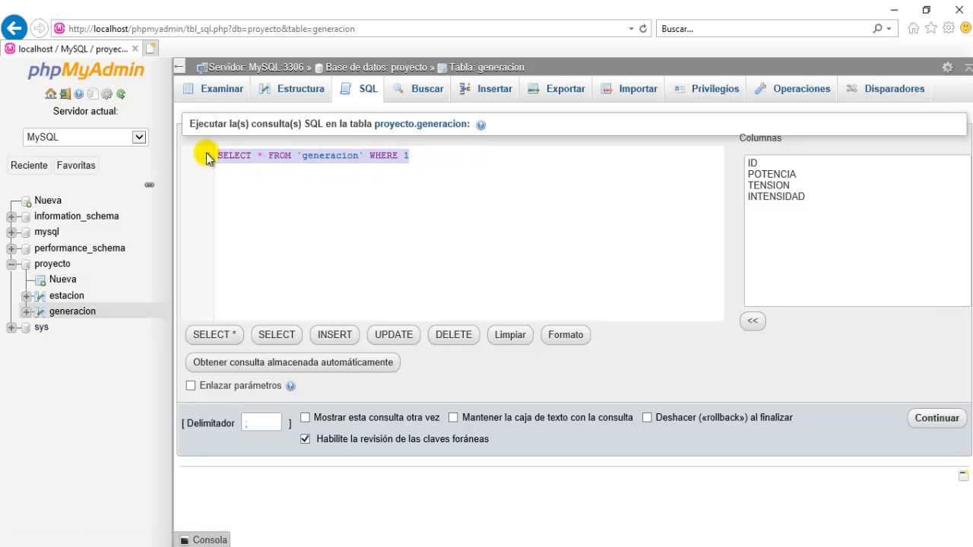
pyautogui.press('Delete')
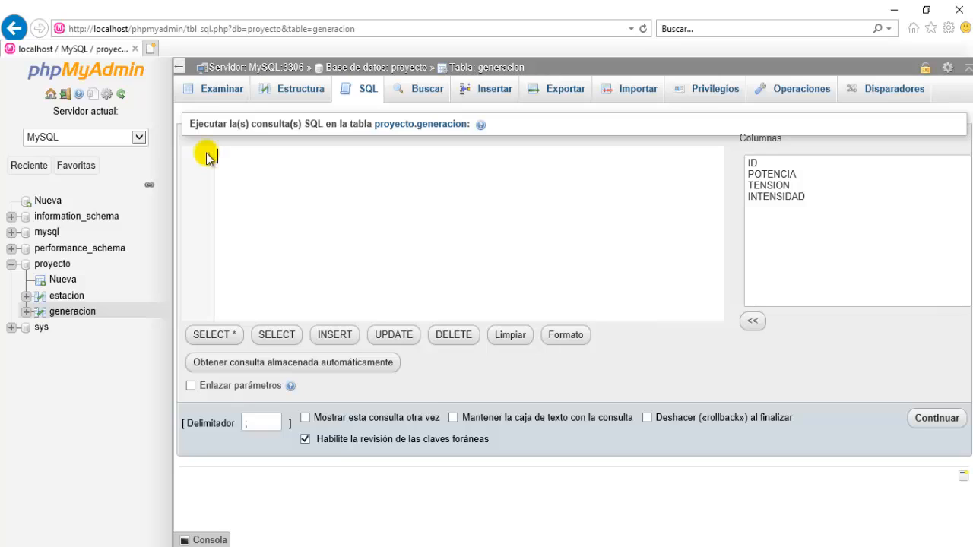
# Step: Run an ALTER TABLE query adding ANIO INT(4), MES INT(2), DIA INT(2), HORA INT(2) and MINUTO INT(2) to generacion, and browse the table
pyautogui.click(207, 156)
pyautogui.write('ALTER TABLE generacion     ADD ANIO INT(4),     ADD MES INT(2),     ADD DIA INT(2),     ADD HORA INT(2),     ADD MINUTO INT(2);')
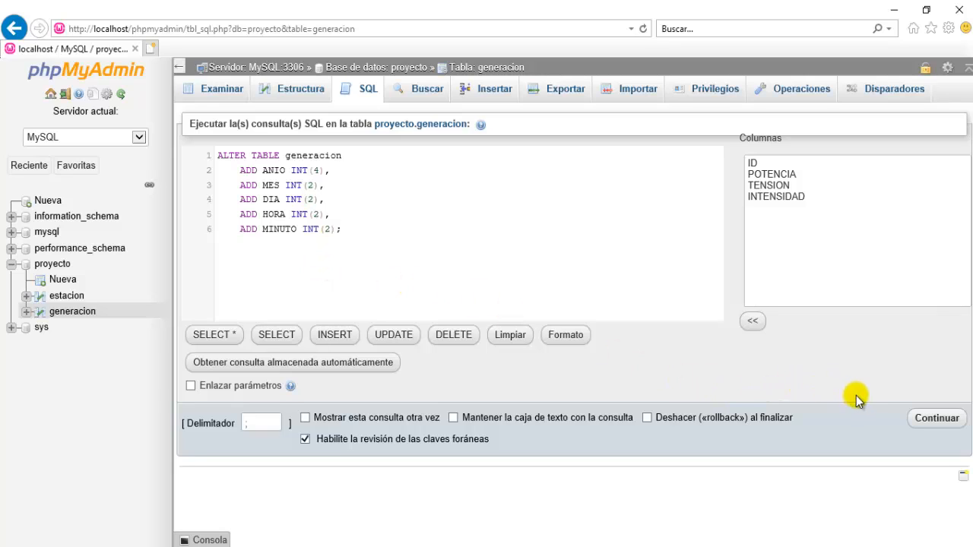
pyautogui.click(936, 419)
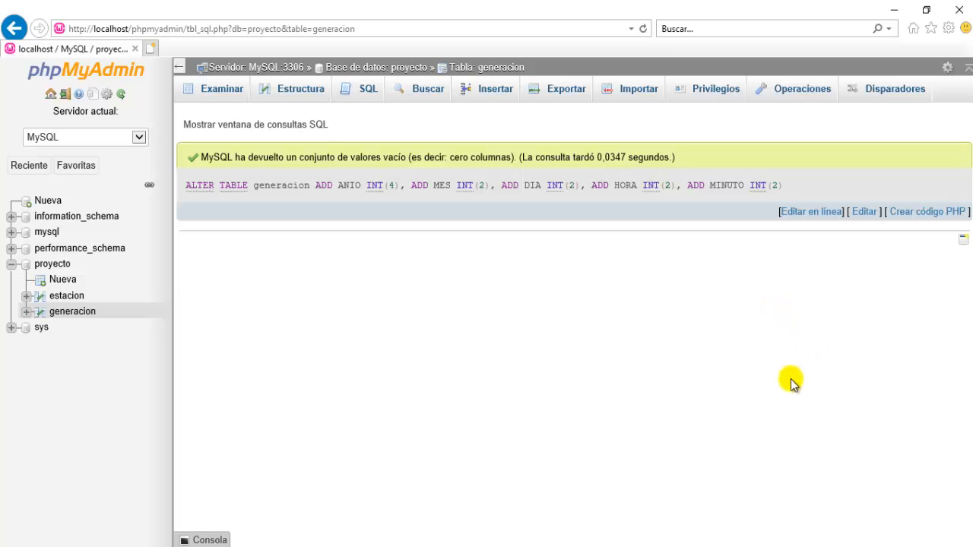
pyautogui.click(82, 312)
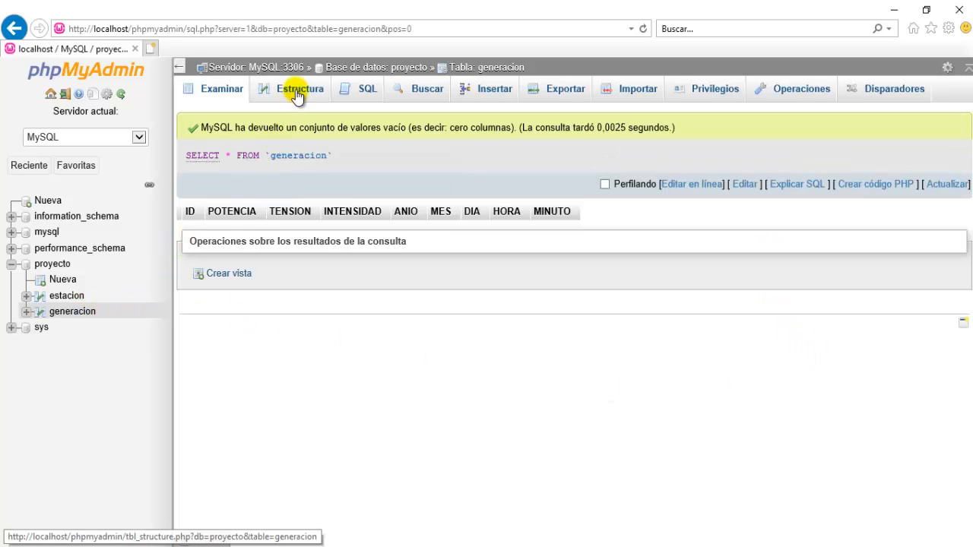
# Step: Examine the structure of the generacion and estacion tables, including the ID column's auto-increment setting, and browse the rows of estacion
pyautogui.click(297, 94)
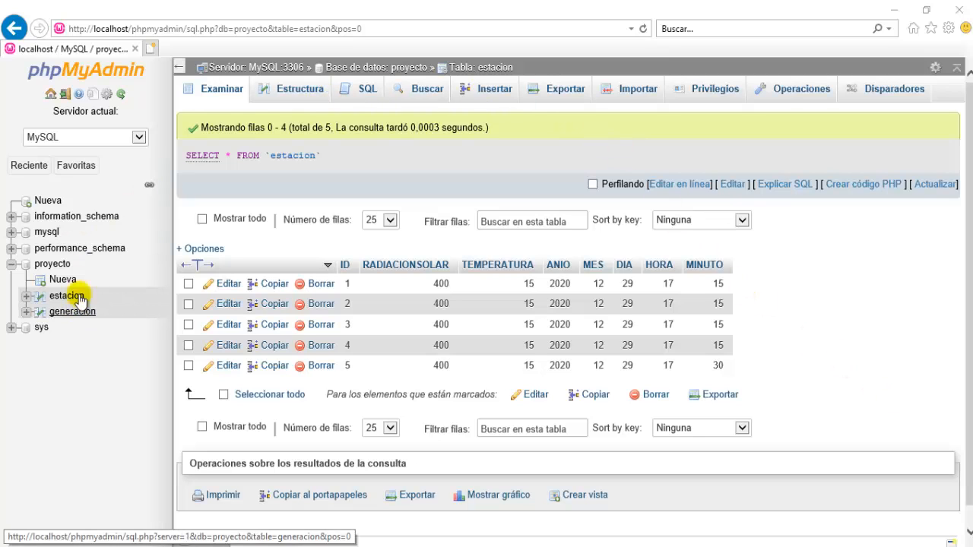
pyautogui.click(292, 91)
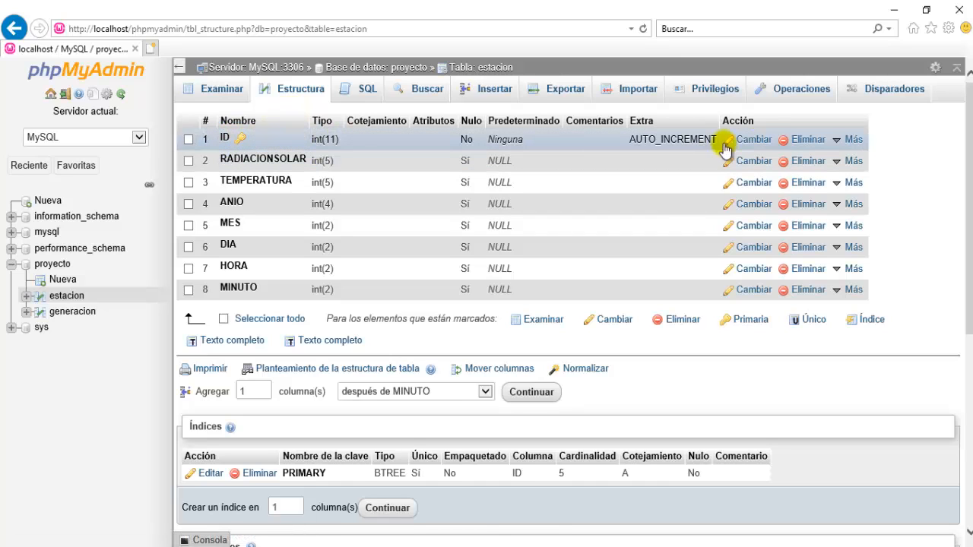
pyautogui.click(748, 140)
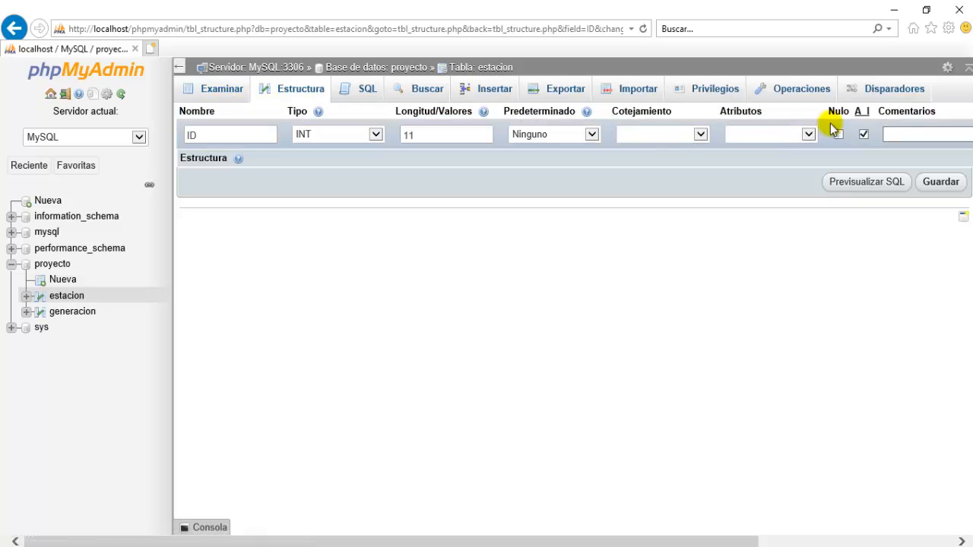
pyautogui.click(222, 90)
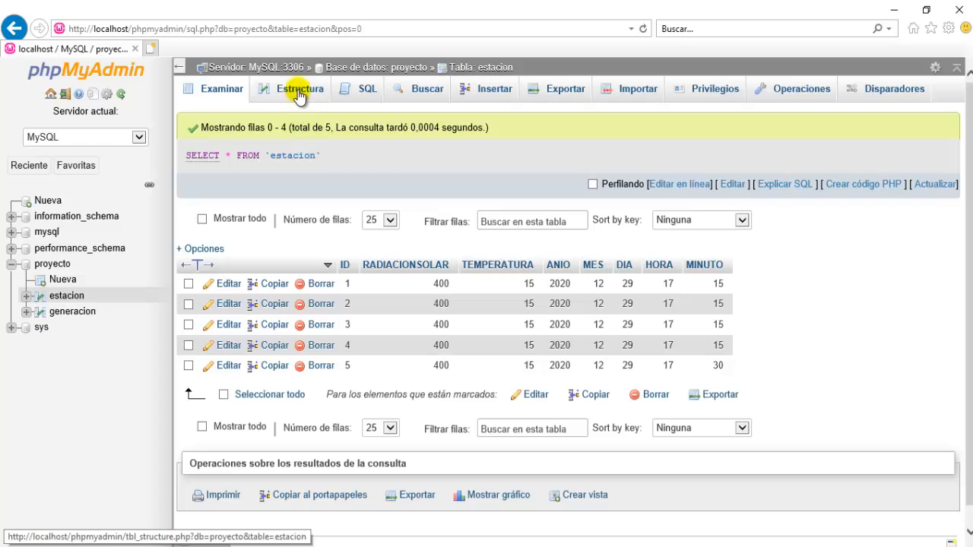
pyautogui.click(300, 91)
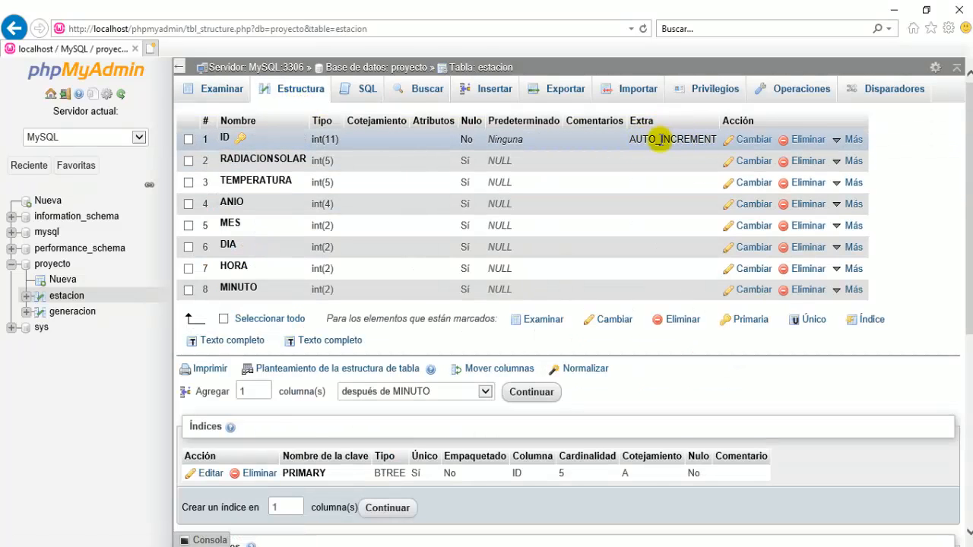
pyautogui.click(225, 96)
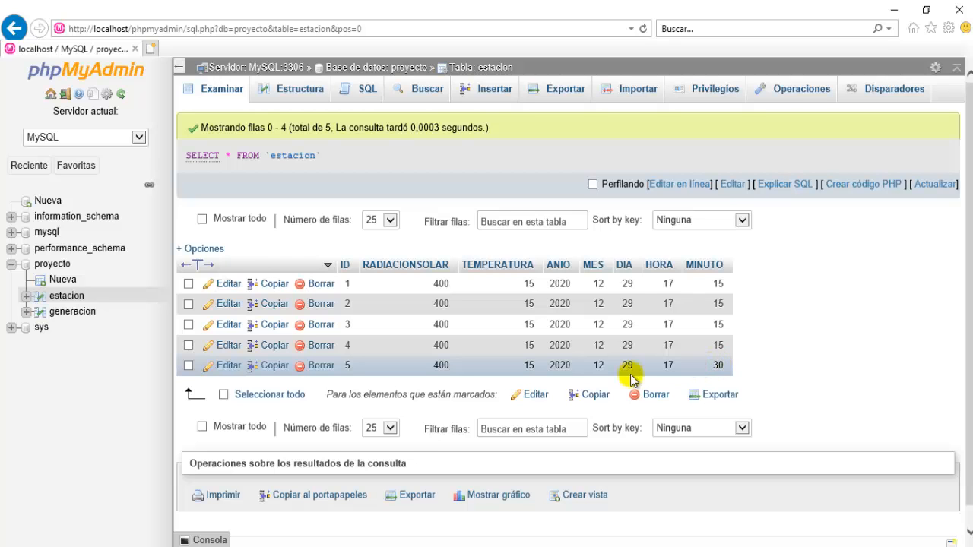
# Step: Switch to TIA Portal and examine online the MarcaEscritura range logic in segment 4 and the ActivacionEscritura MOVE blocks in segment 5 of Trabajo_Horas
pyautogui.moveTo(325, 546)
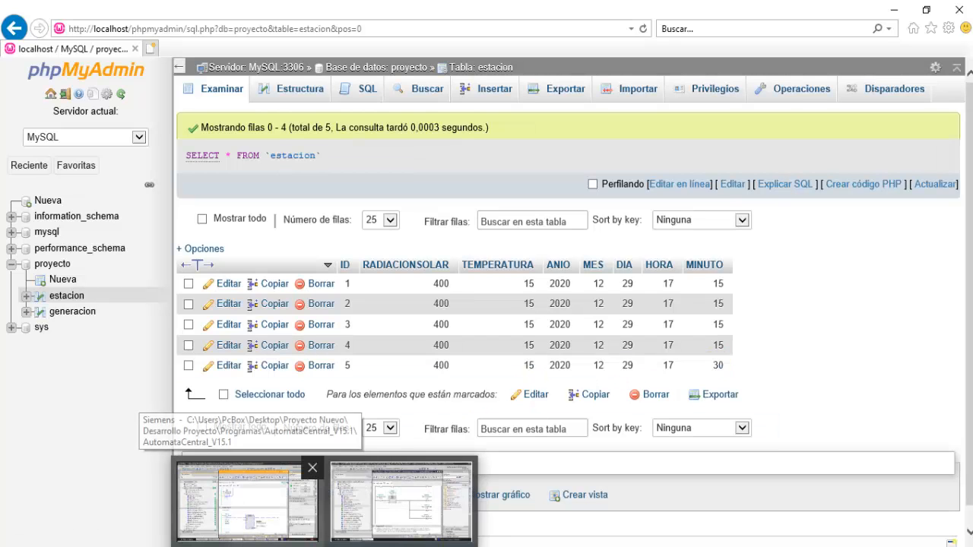
pyautogui.click(247, 501)
pyautogui.scroll(3, 616, 300)
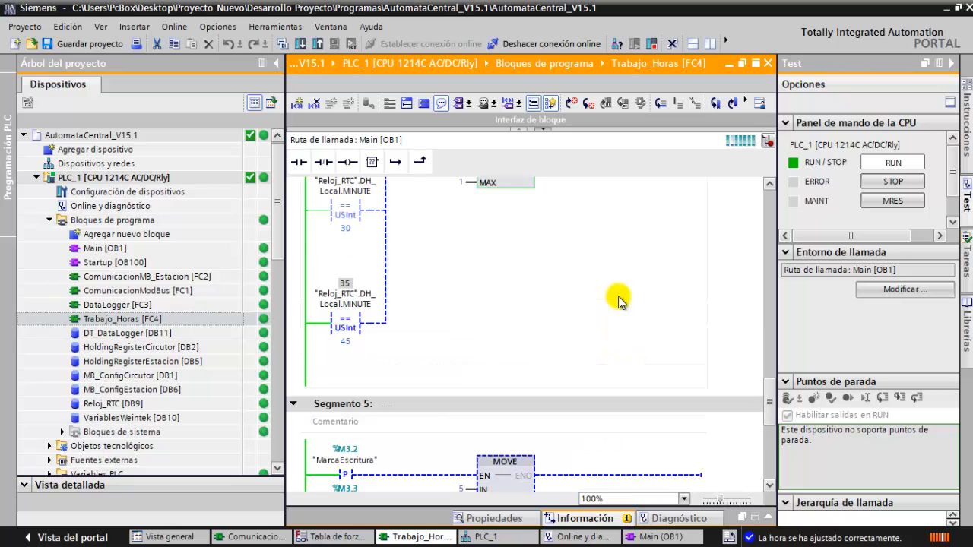
pyautogui.scroll(6, 620, 299)
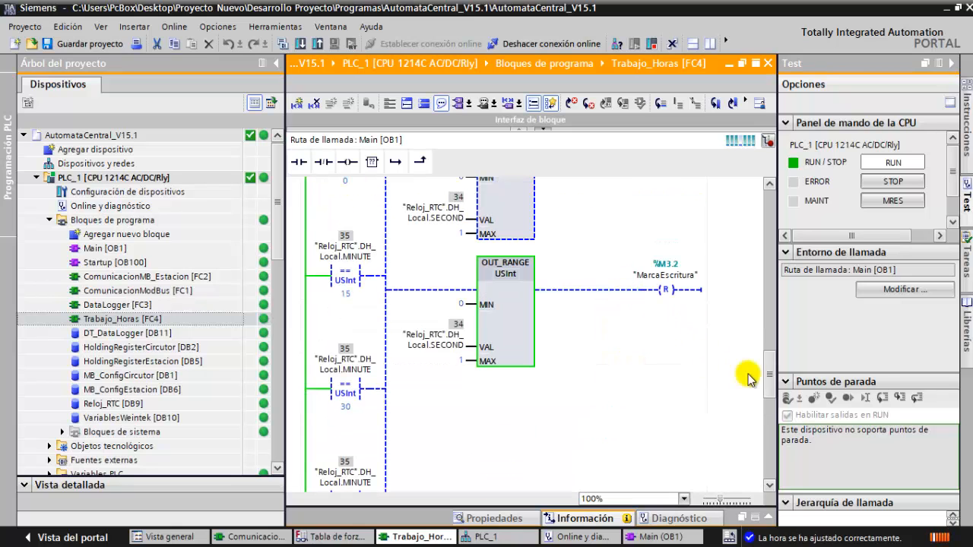
pyautogui.scroll(6, 770, 378)
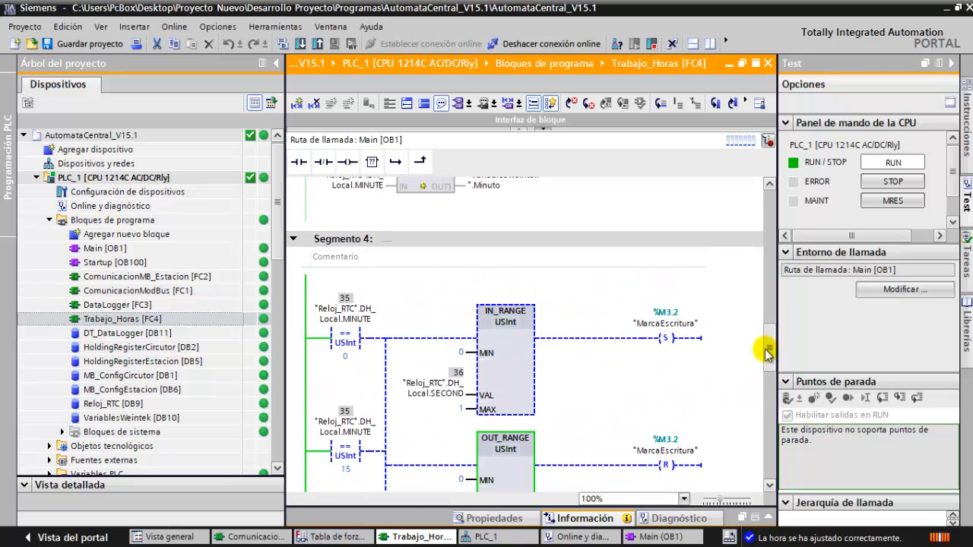
pyautogui.moveTo(766, 350); pyautogui.dragTo(766, 362)
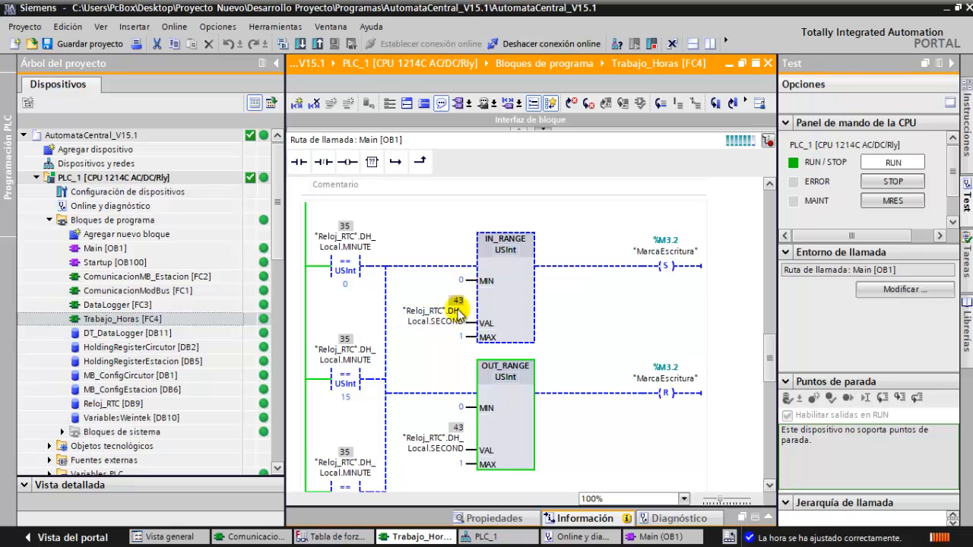
pyautogui.scroll(-3, 623, 320)
pyautogui.scroll(-5, 637, 327)
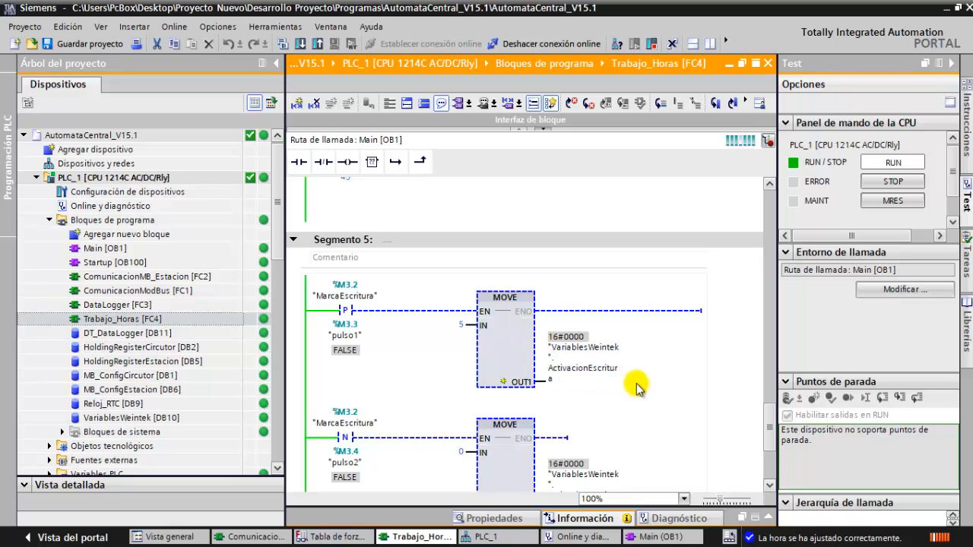
pyautogui.scroll(4, 639, 365)
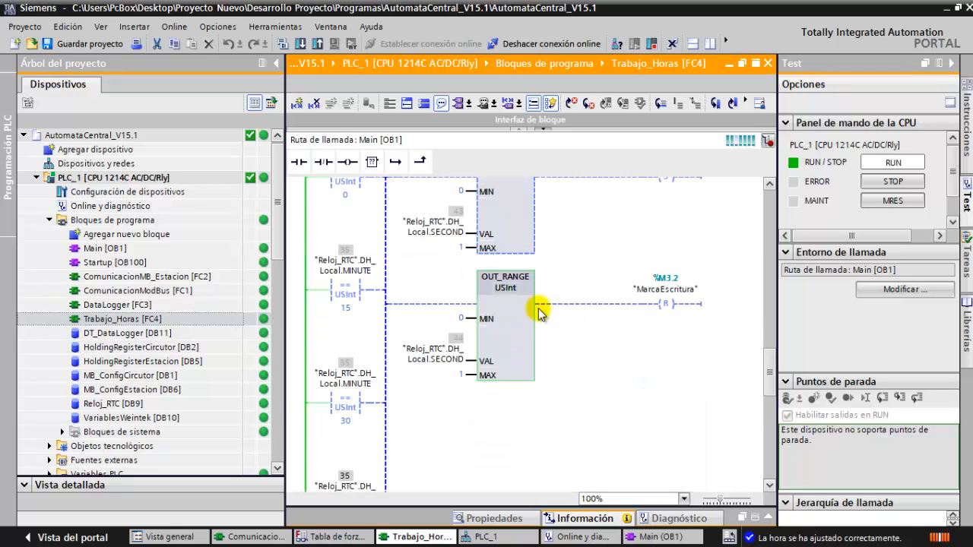
pyautogui.scroll(-5, 558, 342)
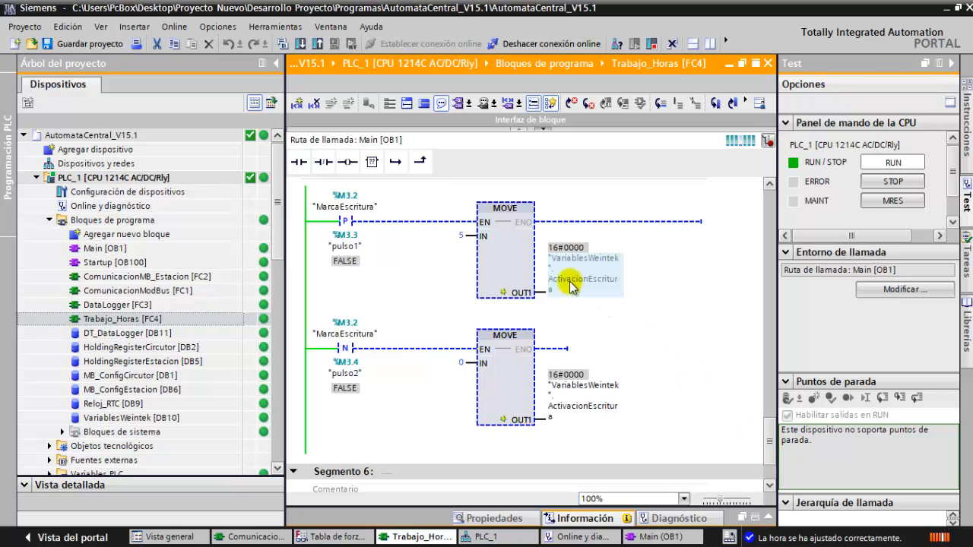
pyautogui.click(570, 546)
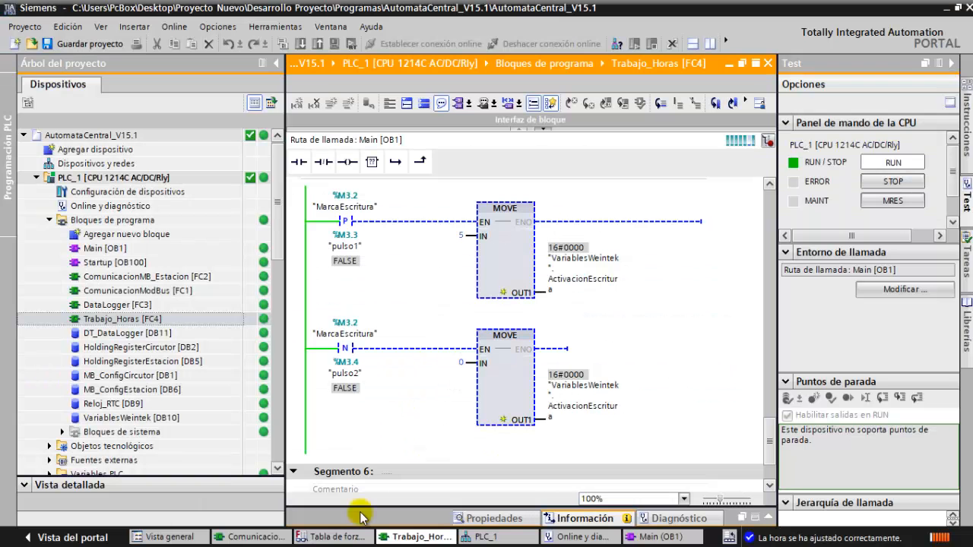
# Step: Examine the Trabajo_Horas [FC4] networks that set and reset MarcaEscritura and move values to ActivacionEscritura
pyautogui.scroll(6, 582, 348)
pyautogui.scroll(6, 591, 349)
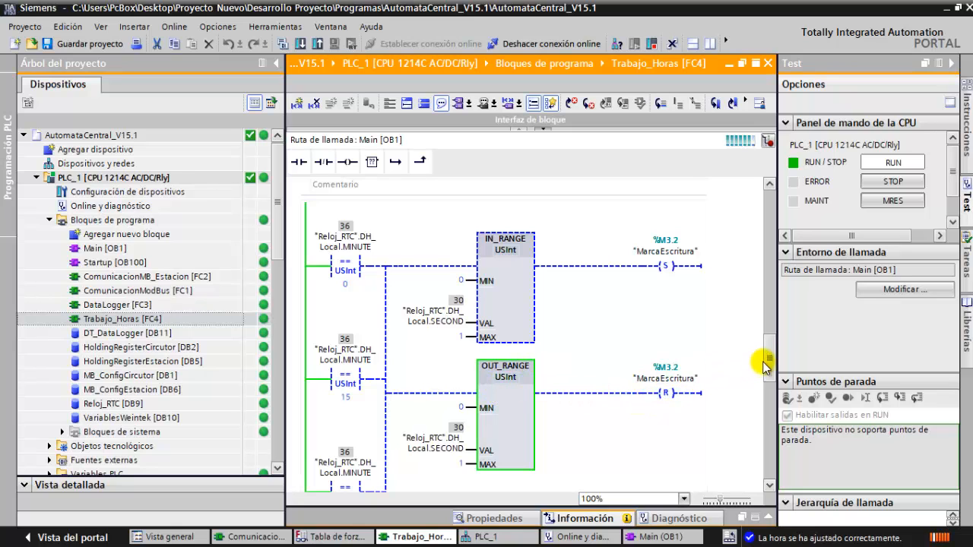
pyautogui.moveTo(770, 356); pyautogui.dragTo(770, 418)
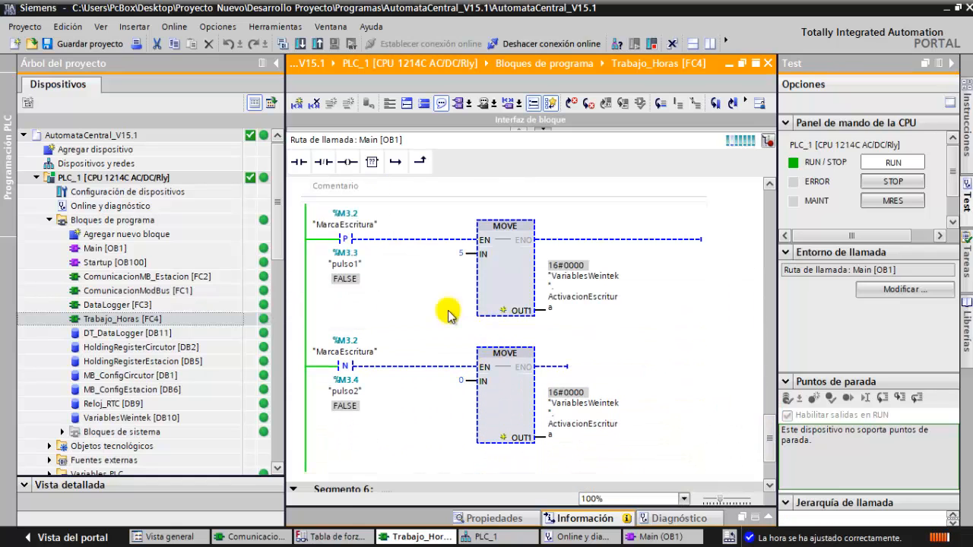
pyautogui.scroll(-3, 471, 296)
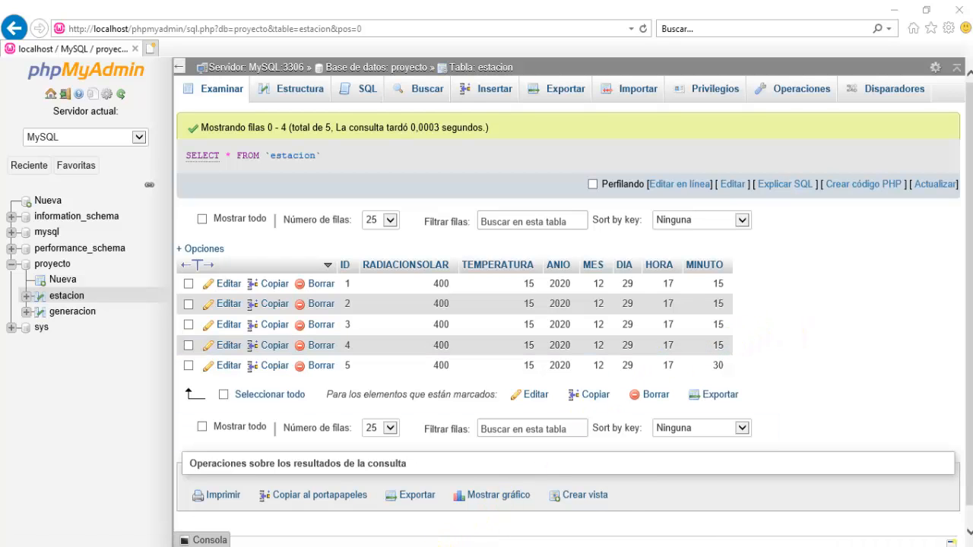
# Step: Switch to EasyBuilder Pro and view the settings of the existing database server entry, leaving them without changes
pyautogui.moveTo(437, 545)
pyautogui.click(438, 502)
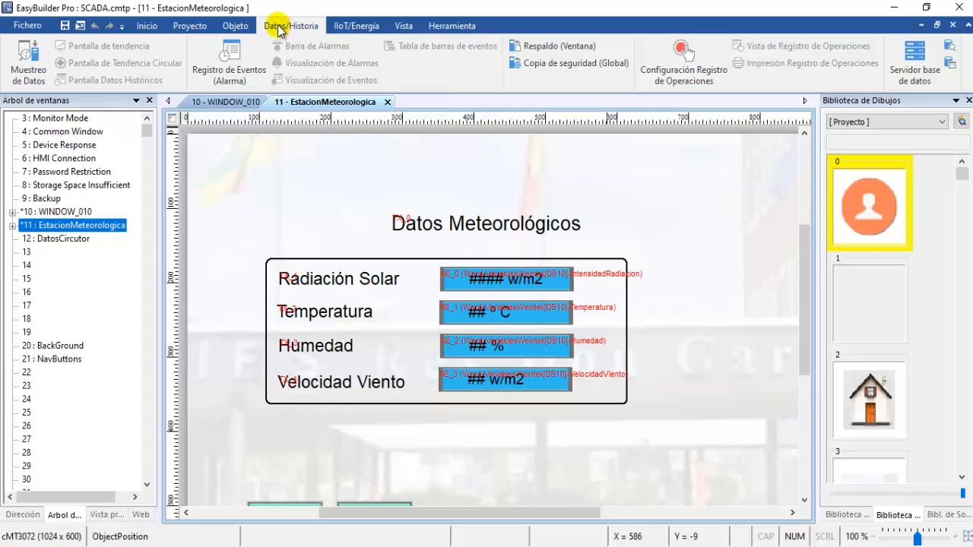
pyautogui.click(917, 66)
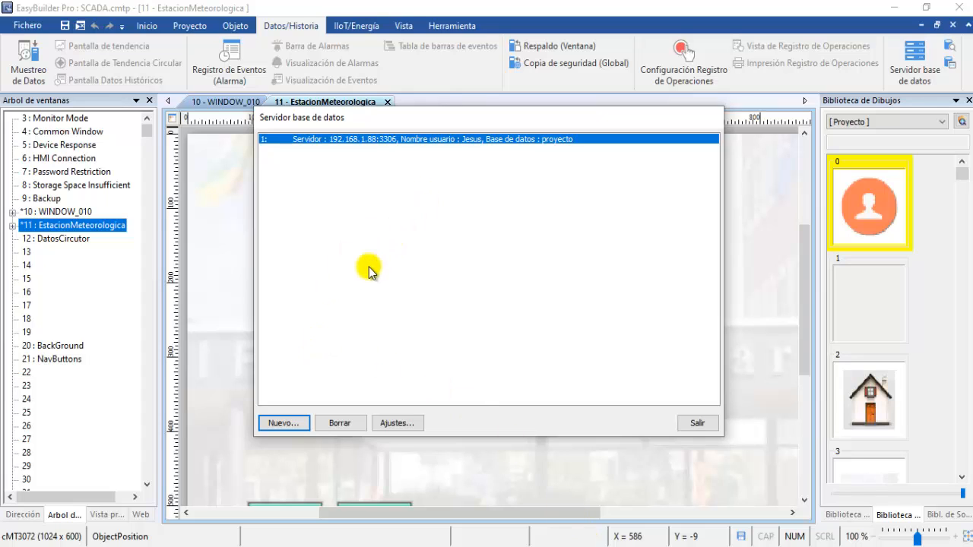
pyautogui.click(398, 427)
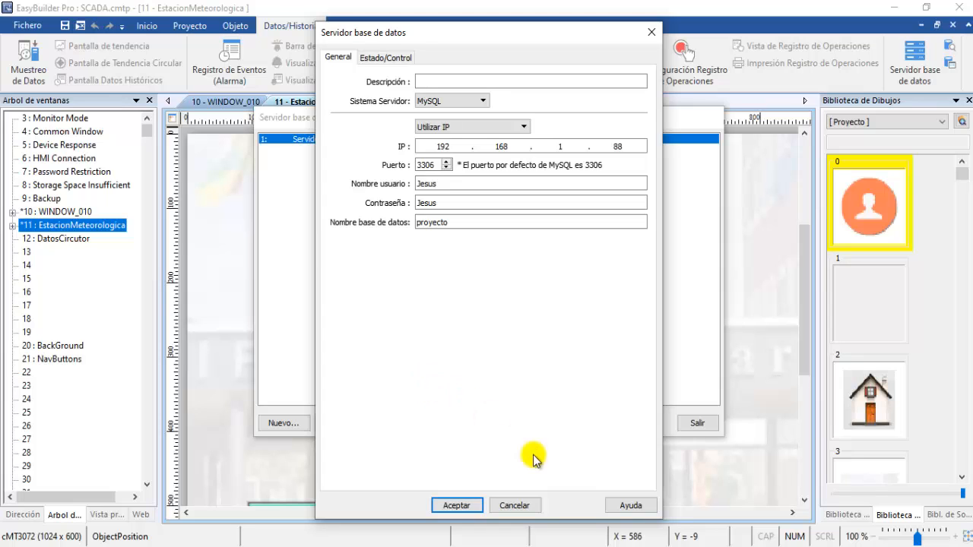
pyautogui.click(514, 505)
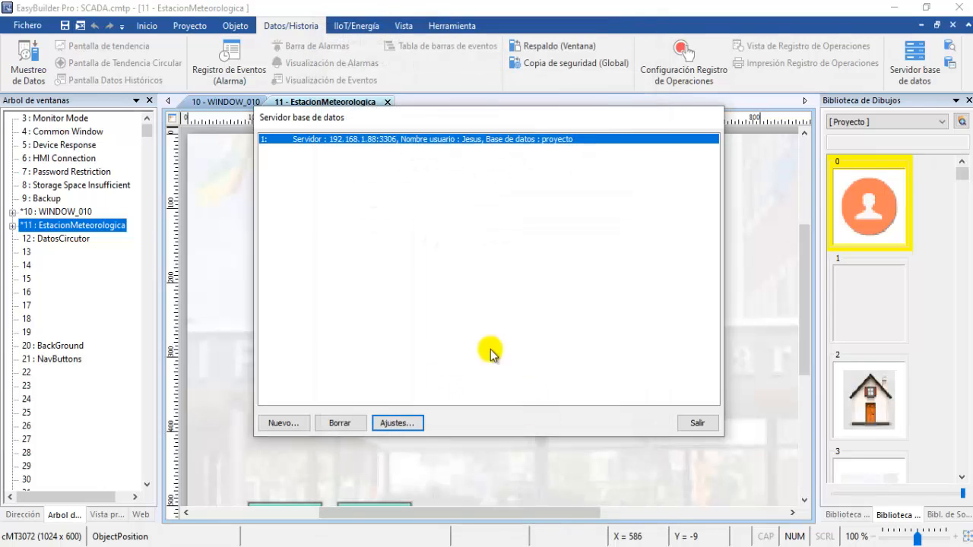
# Step: View the blank form for a new database server and close it without creating an entry
pyautogui.click(286, 423)
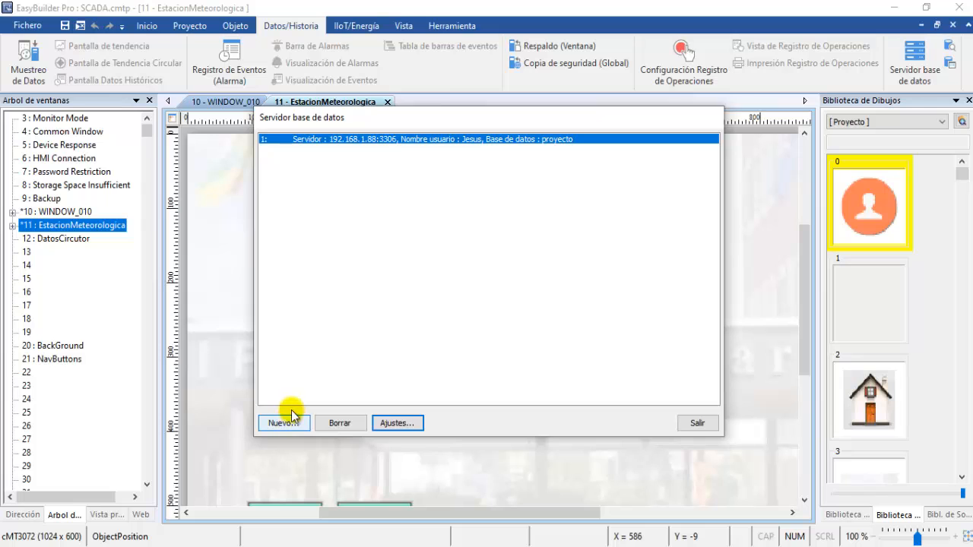
pyautogui.click(290, 424)
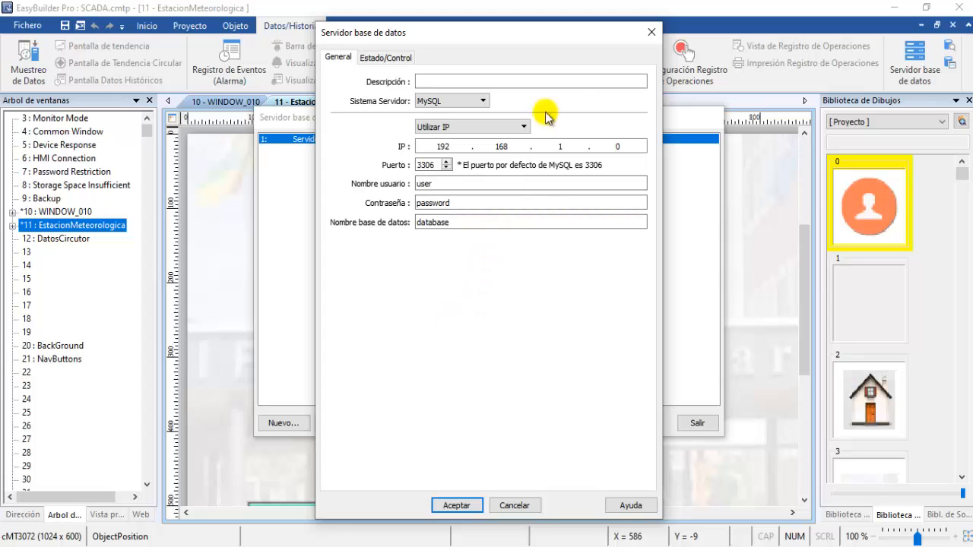
pyautogui.click(653, 34)
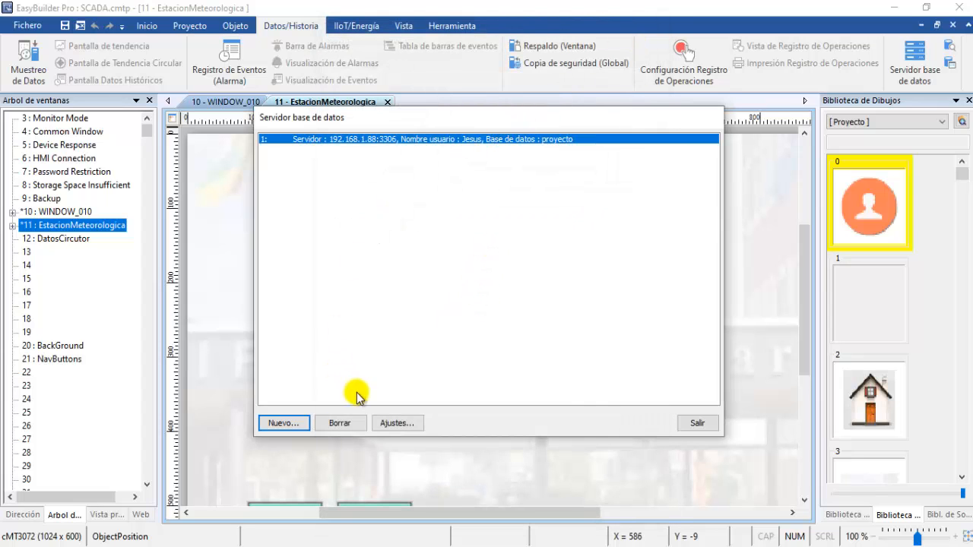
# Step: Review the existing database server's system type options, port, user name, password and database name fields
pyautogui.click(398, 424)
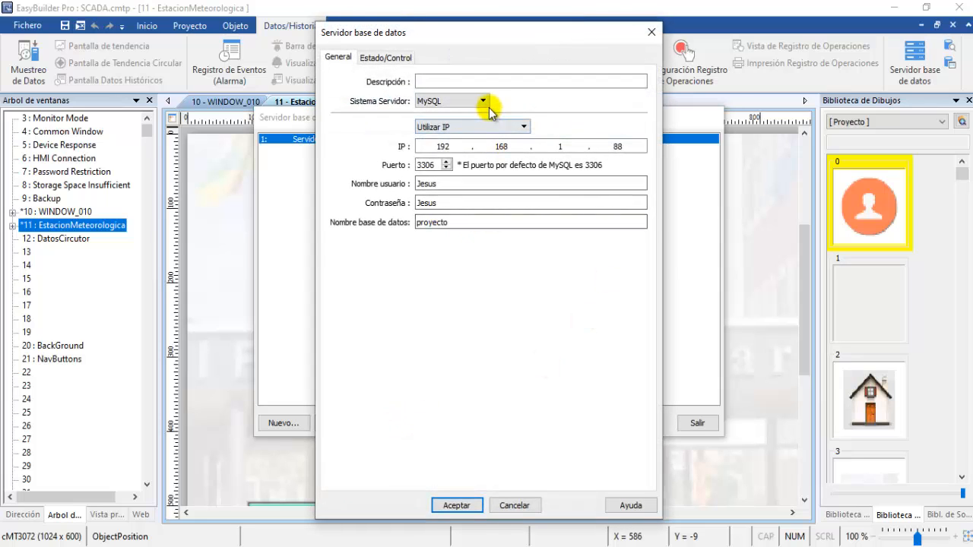
pyautogui.click(437, 79)
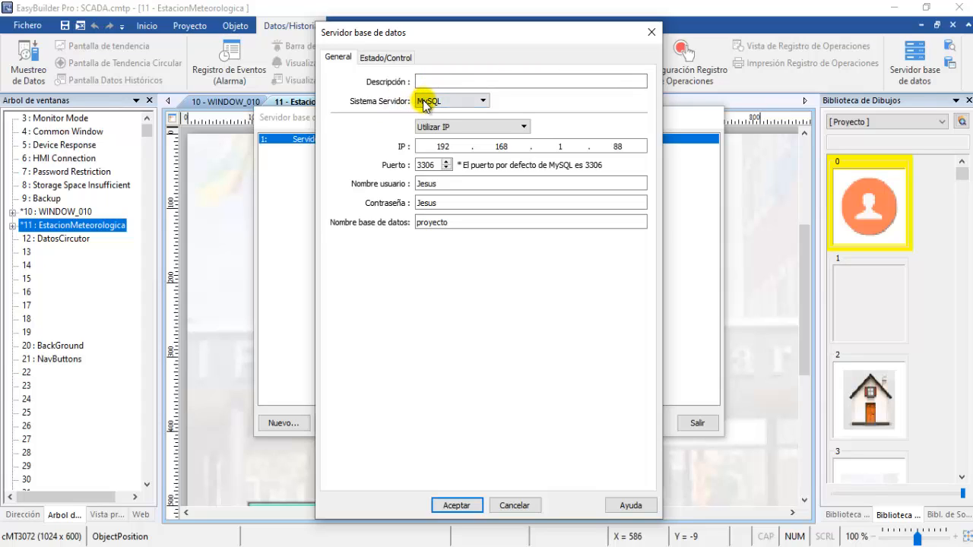
pyautogui.click(483, 101)
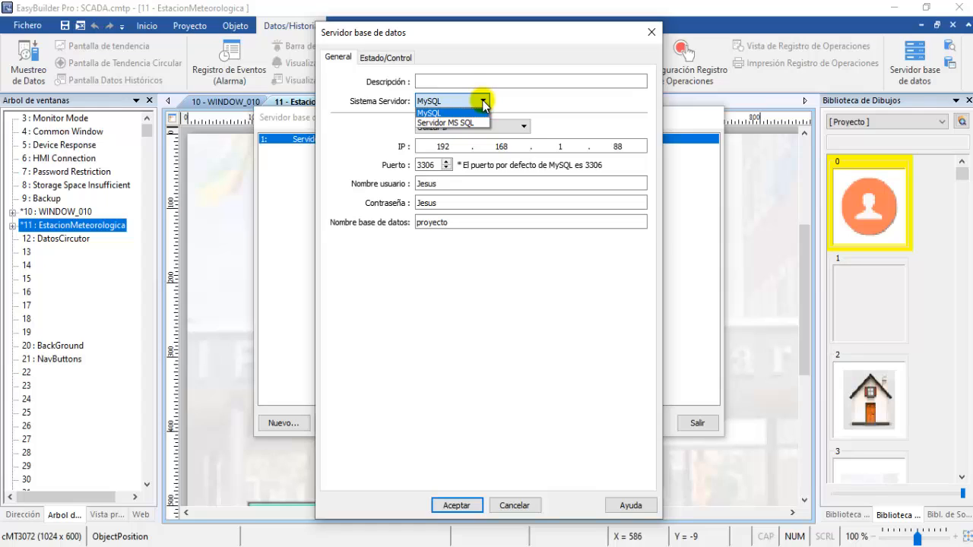
pyautogui.click(482, 102)
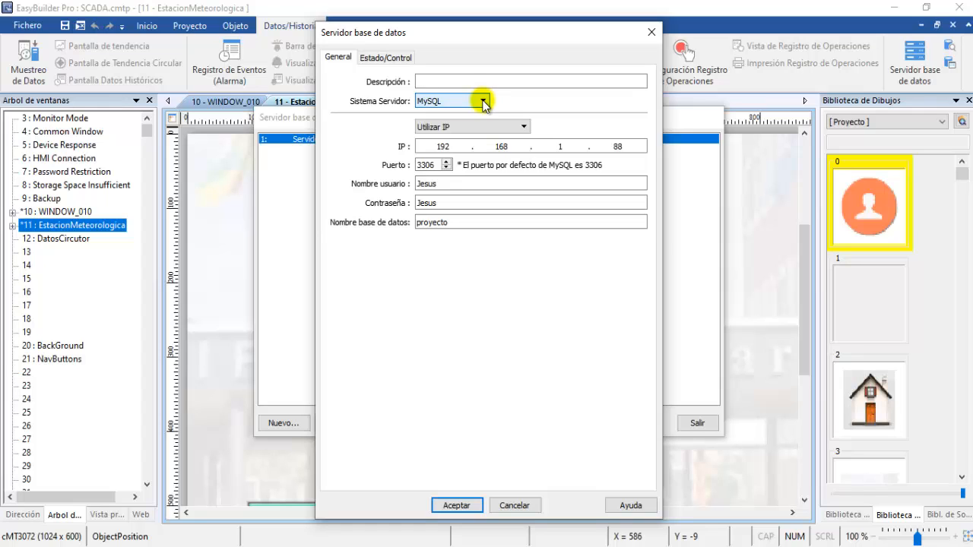
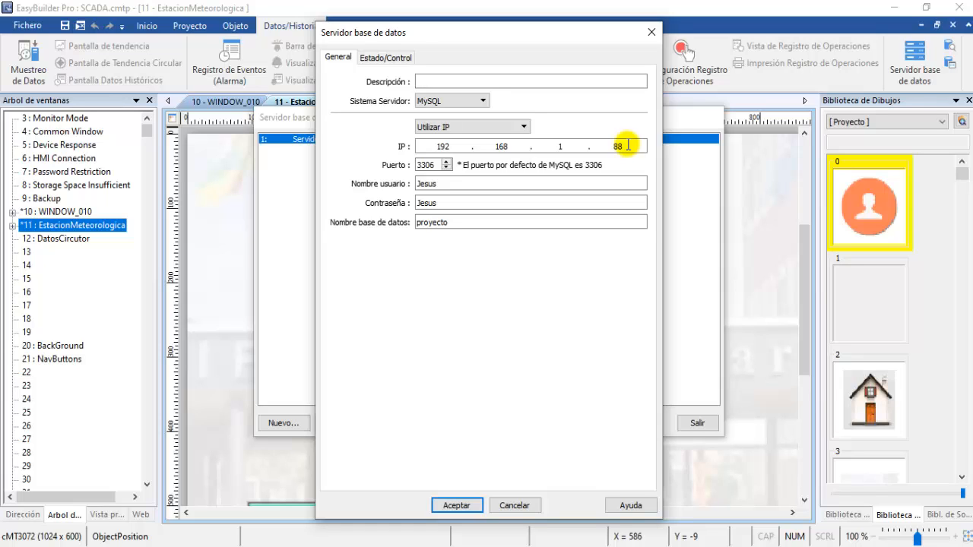
pyautogui.click(435, 164)
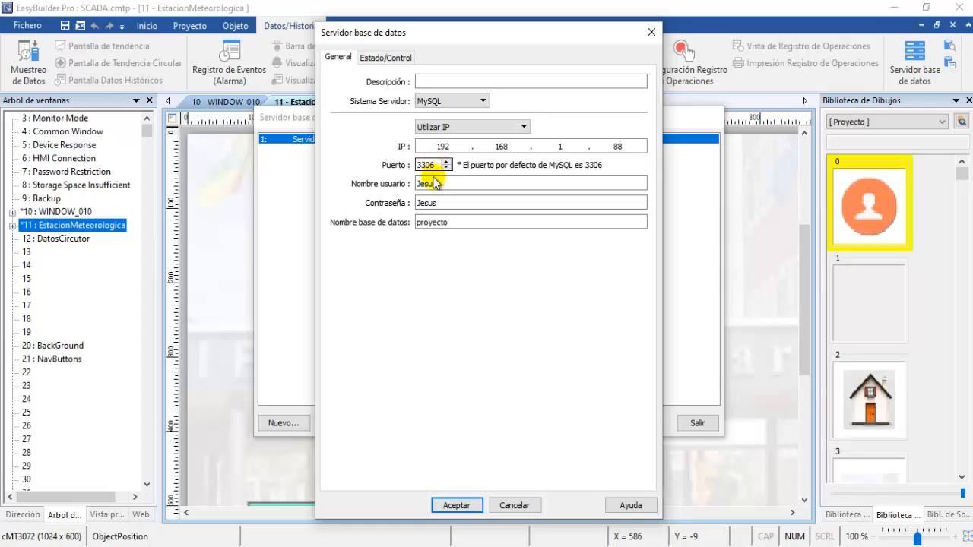
pyautogui.click(426, 183)
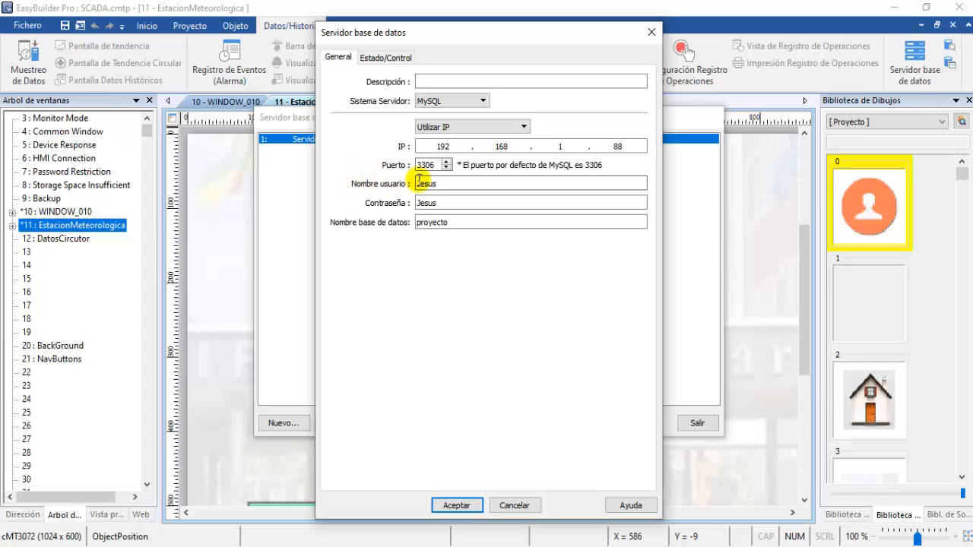
pyautogui.click(427, 203)
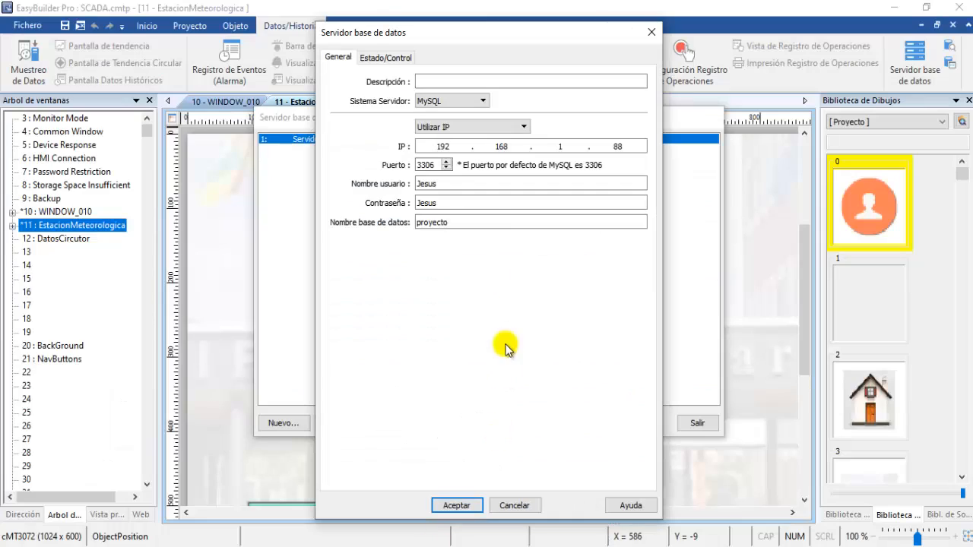
pyautogui.click(439, 222)
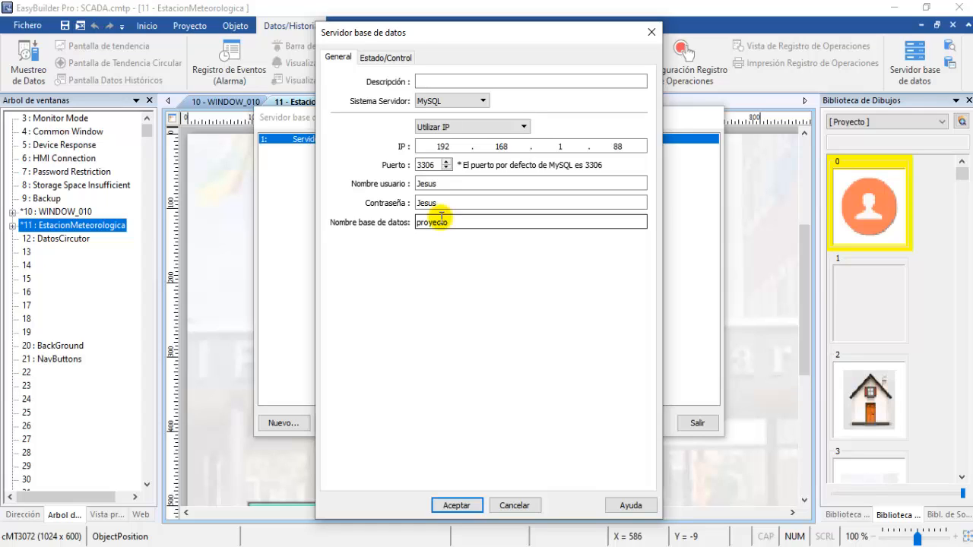
# Step: Check the proyecto database in phpMyAdmin, return to EasyBuilder Pro, accept the server settings and close the server list
pyautogui.click(584, 546)
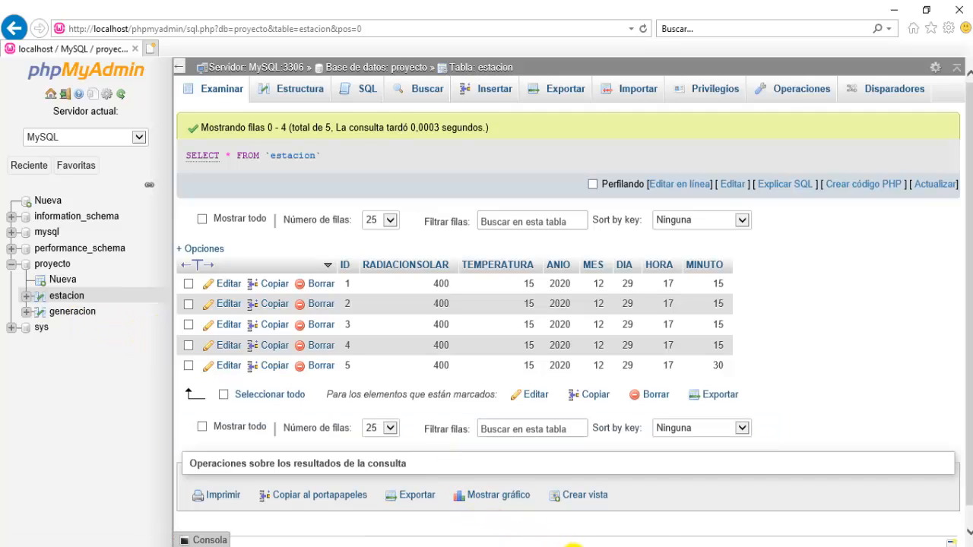
pyautogui.moveTo(473, 545)
pyautogui.click(550, 502)
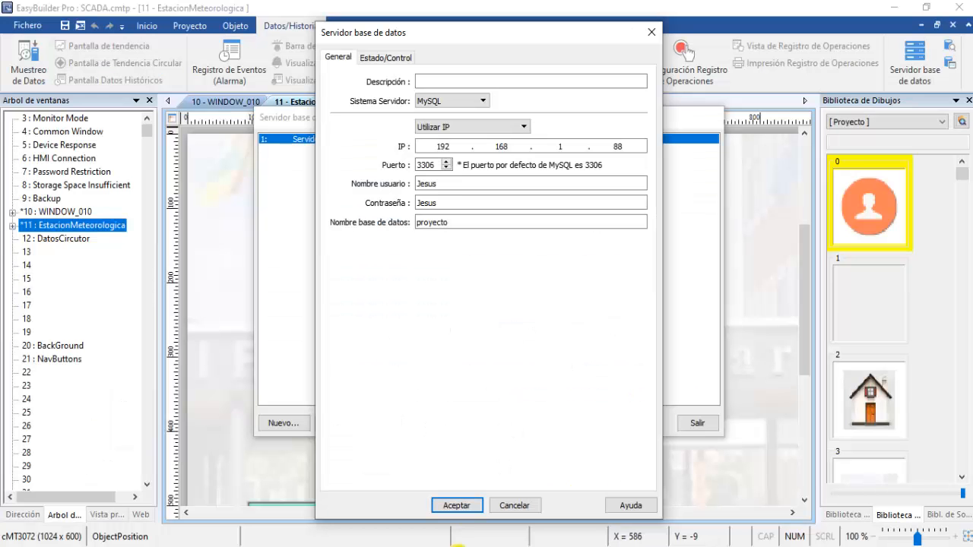
pyautogui.click(462, 507)
pyautogui.click(694, 425)
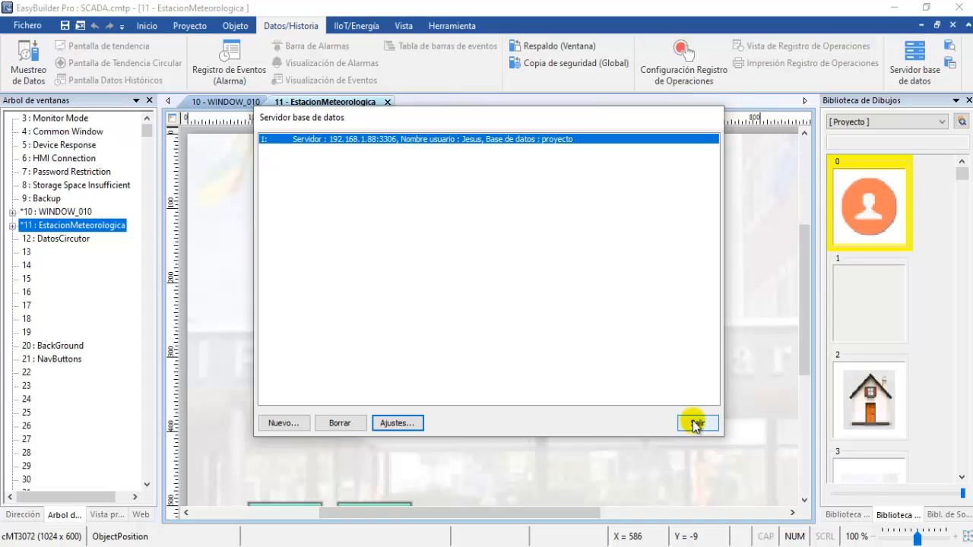
pyautogui.click(693, 425)
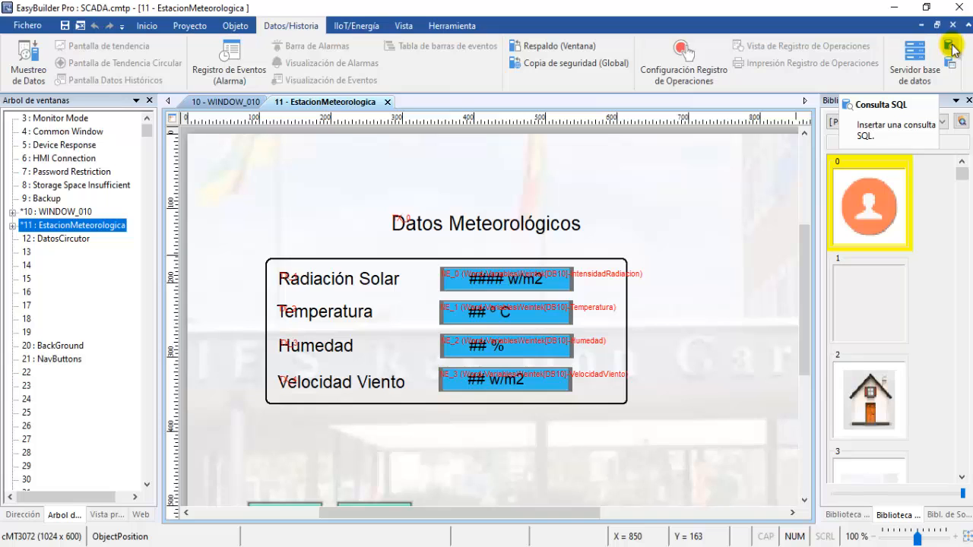
# Step: Open SQL query 1 from the SQL query list and examine its control address and command list
pyautogui.click(950, 48)
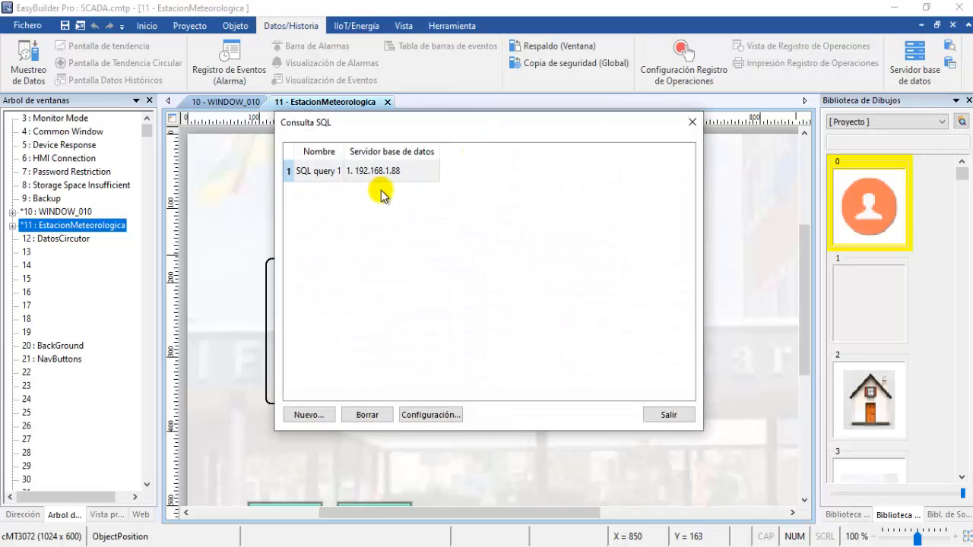
pyautogui.doubleClick(319, 171)
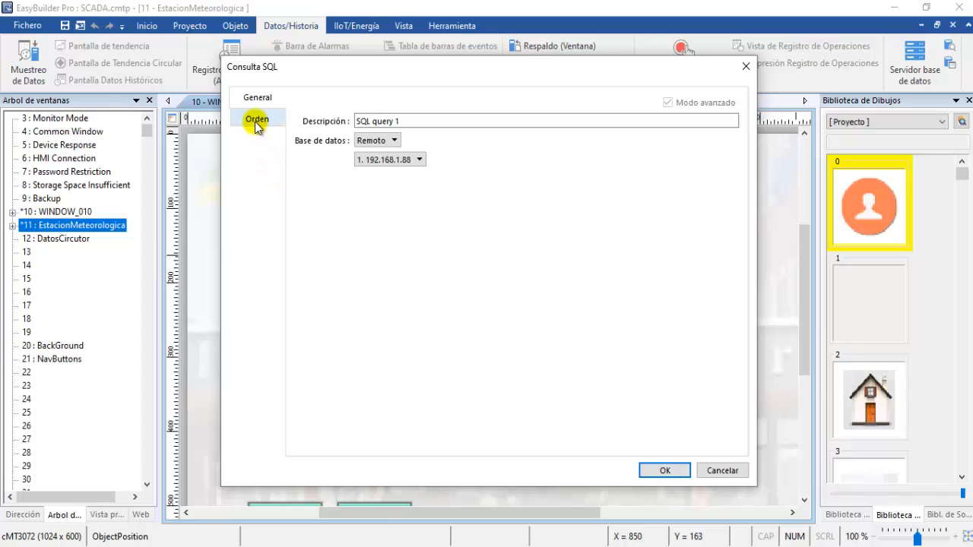
pyautogui.click(256, 119)
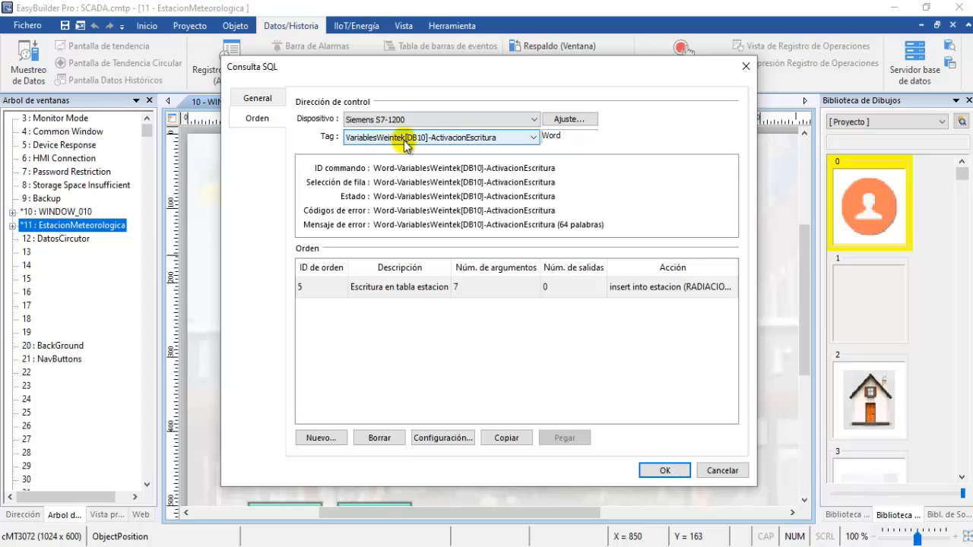
# Step: Review the insert statement and arguments of the "Escritura en tabla estacion" command, then accept and close the query settings
pyautogui.doubleClick(338, 291)
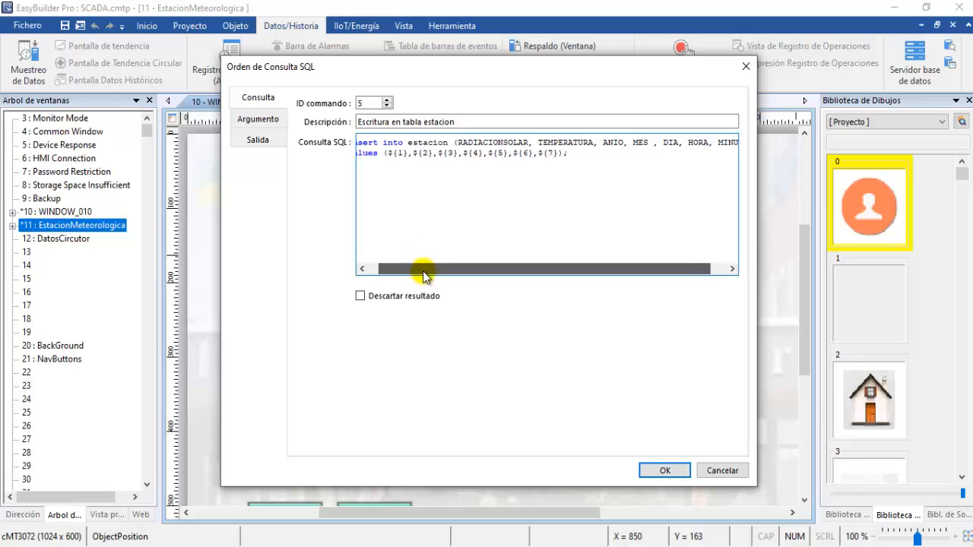
pyautogui.moveTo(414, 272); pyautogui.dragTo(465, 263)
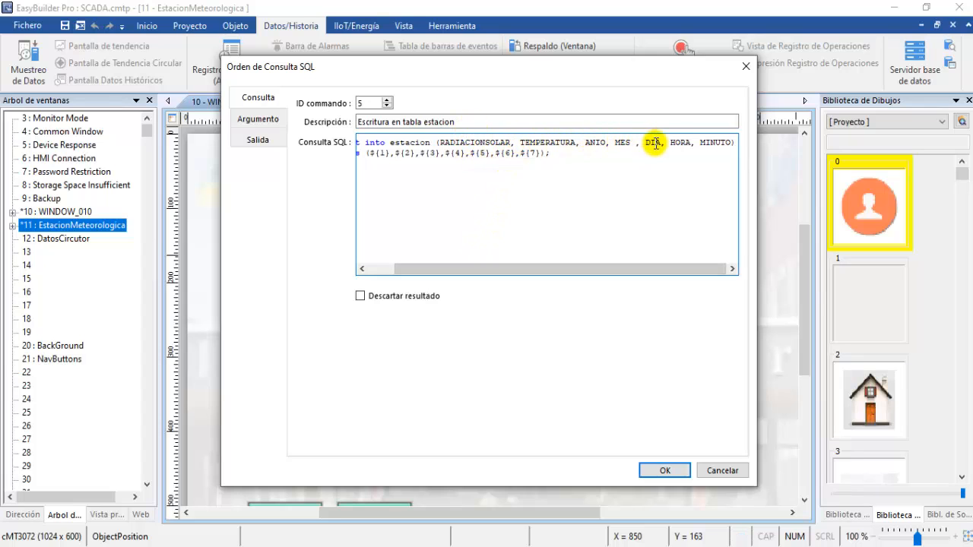
pyautogui.moveTo(581, 275); pyautogui.dragTo(542, 256)
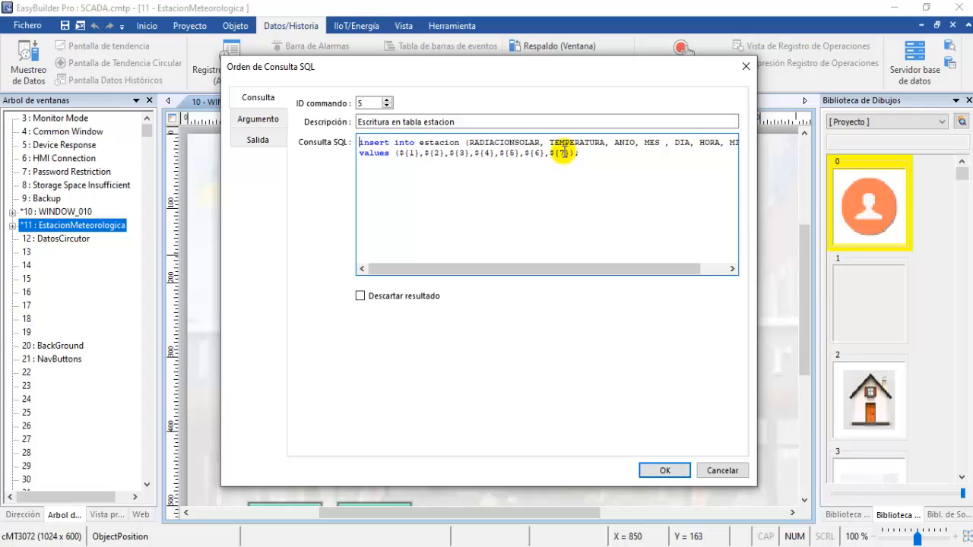
pyautogui.click(262, 122)
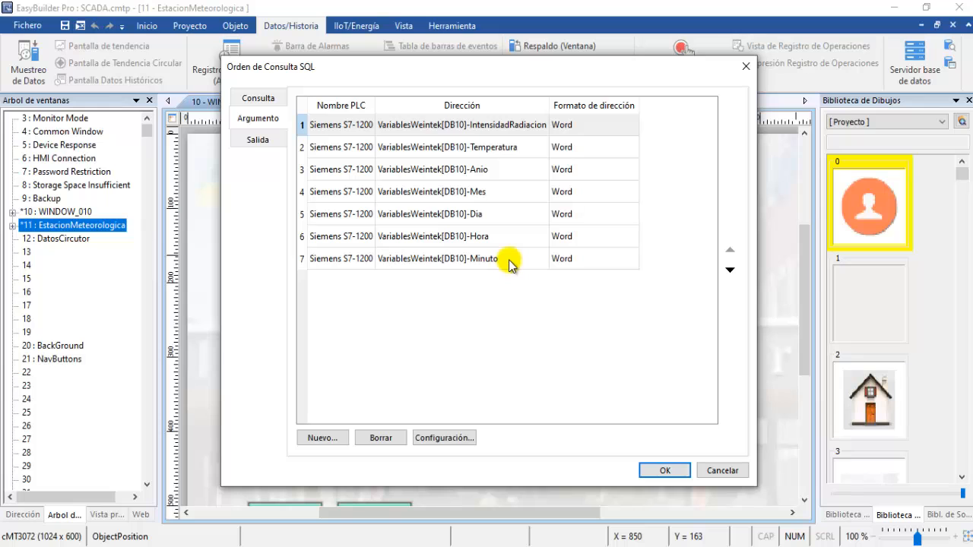
pyautogui.click(665, 472)
pyautogui.click(666, 472)
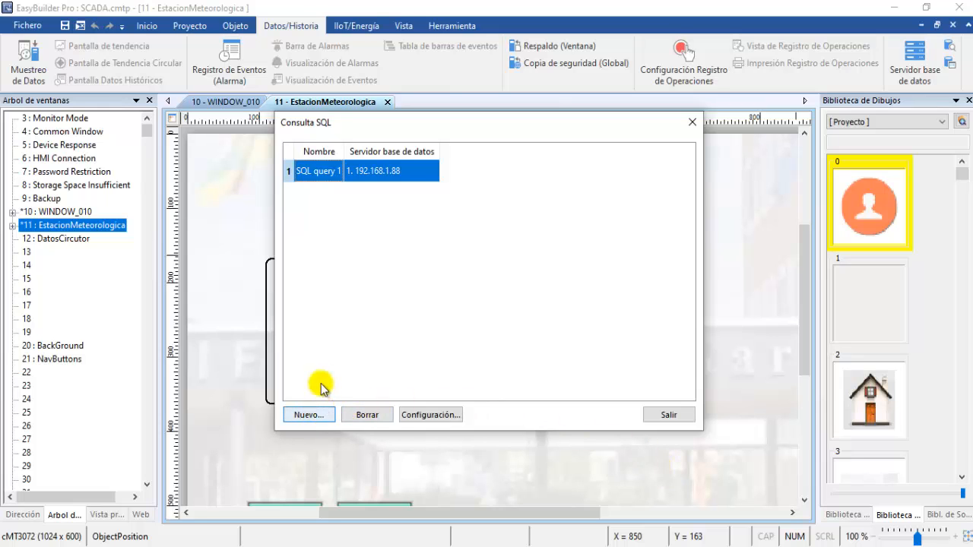
# Step: Create a new SQL query on the remote 192.168.1.88 database and switch it to advanced mode
pyautogui.click(314, 416)
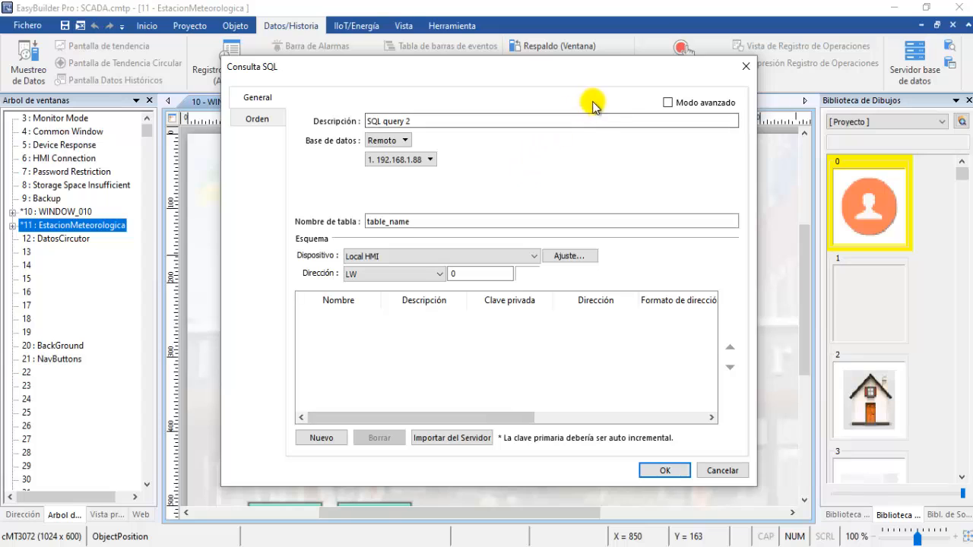
pyautogui.click(668, 103)
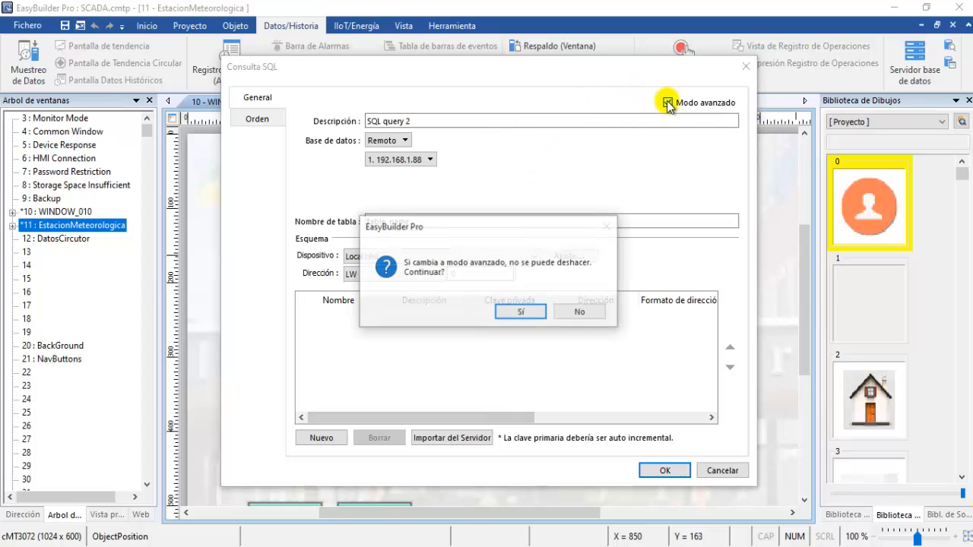
pyautogui.click(521, 314)
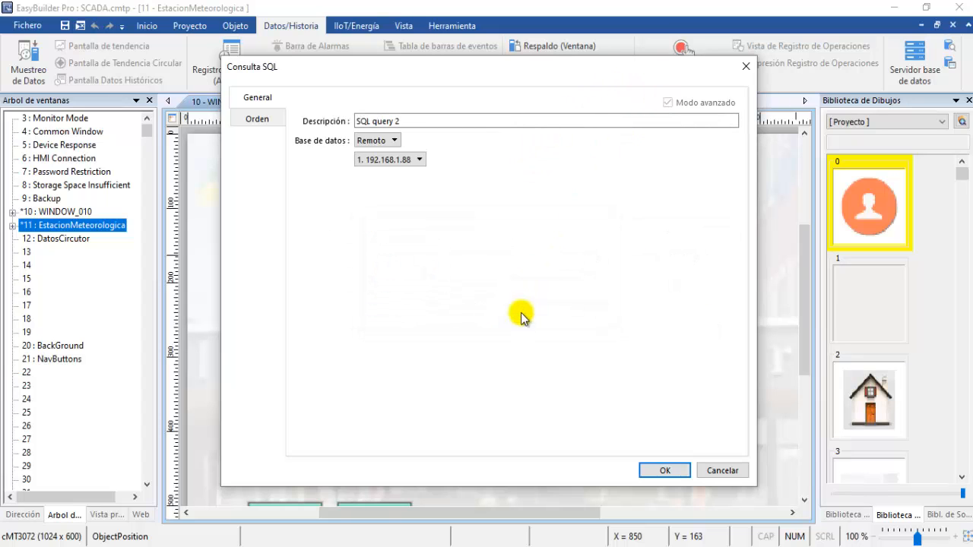
# Step: Set the new query's control address to the Siemens S7-1200 tag VariablesWeintek[DB10]-ActivacionEscritura
pyautogui.click(269, 120)
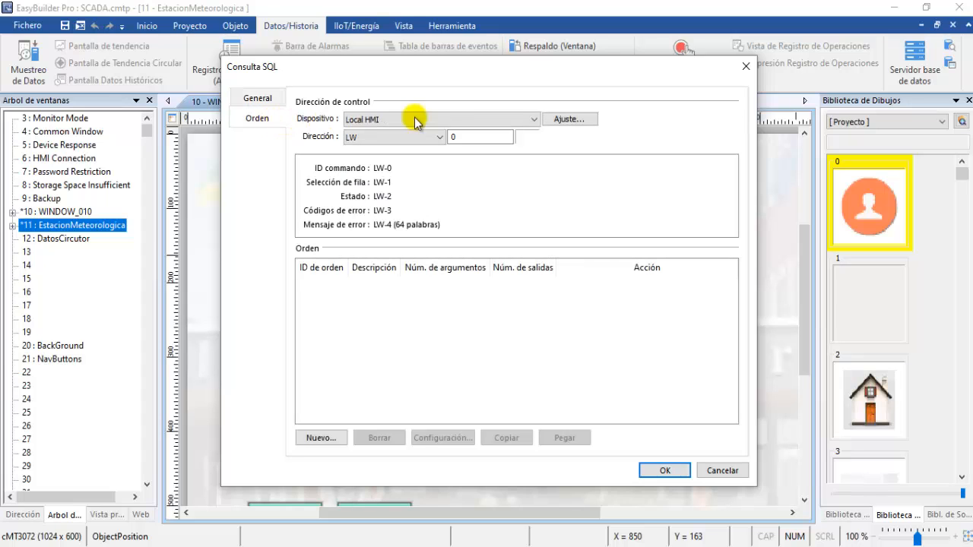
pyautogui.click(533, 120)
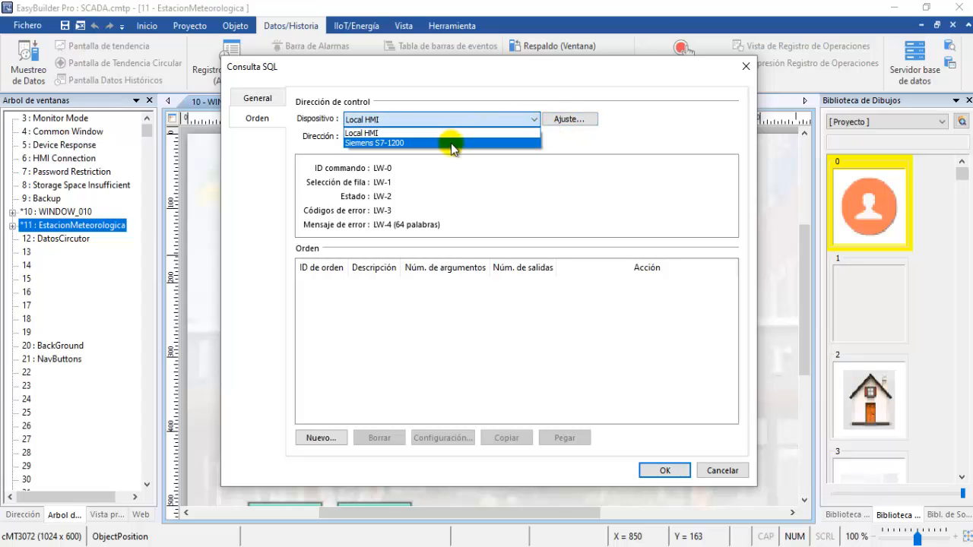
pyautogui.click(451, 142)
pyautogui.click(566, 121)
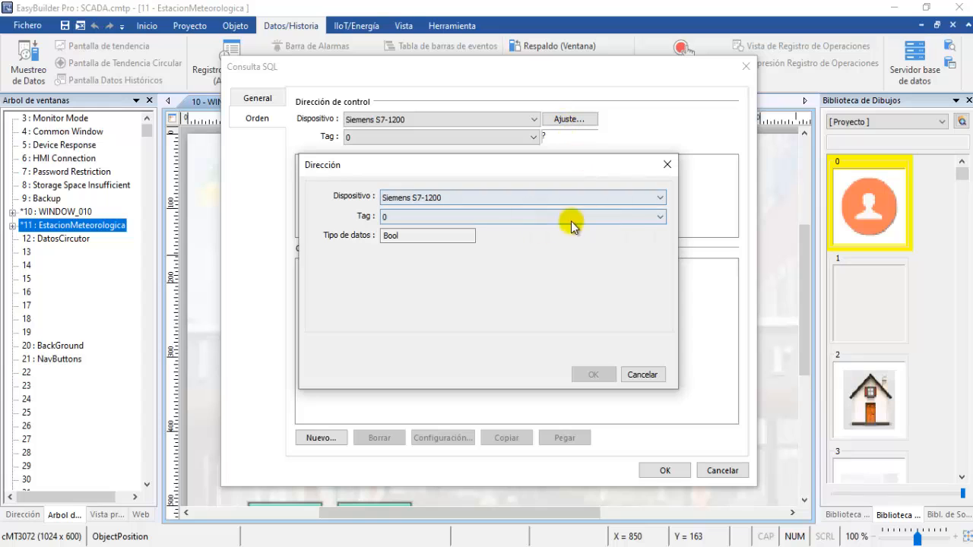
pyautogui.click(660, 217)
pyautogui.doubleClick(467, 286)
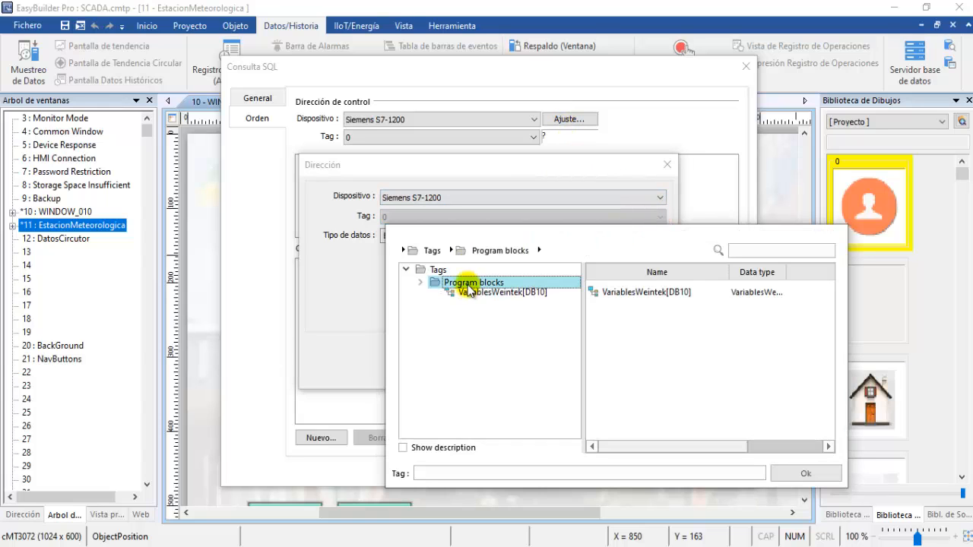
pyautogui.click(505, 296)
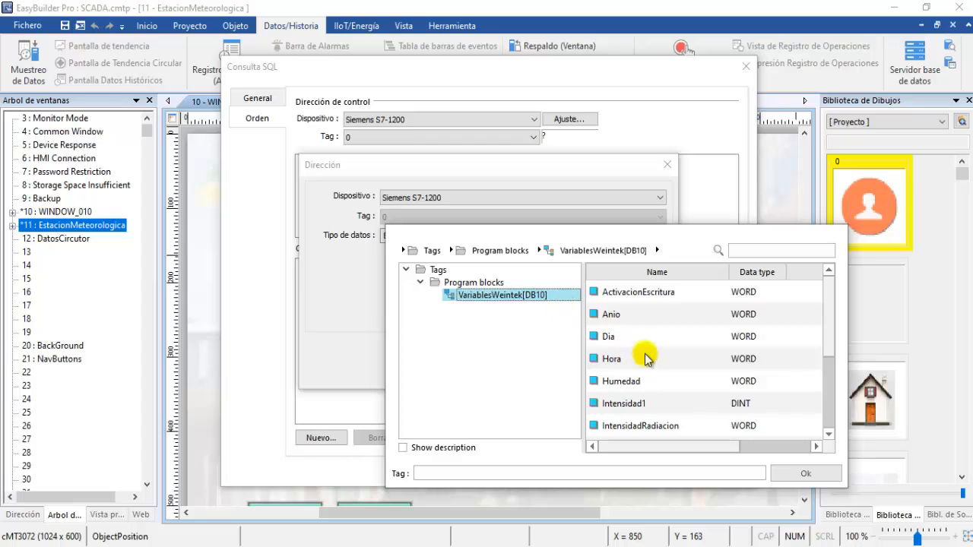
pyautogui.click(641, 295)
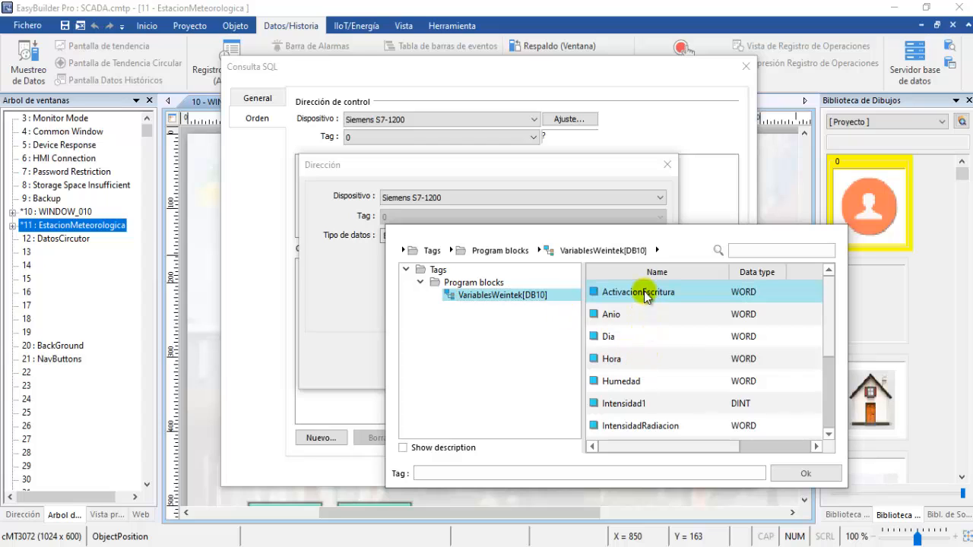
pyautogui.click(805, 473)
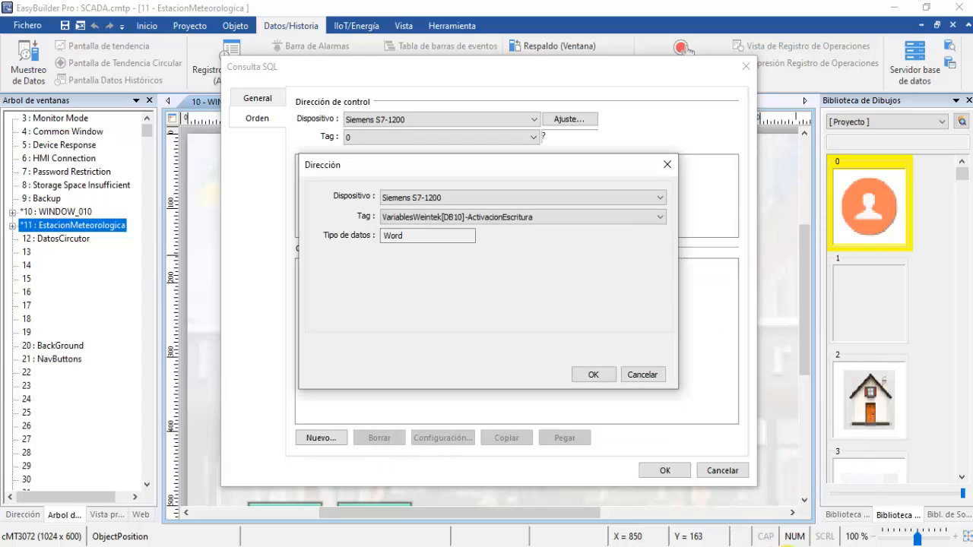
pyautogui.click(593, 376)
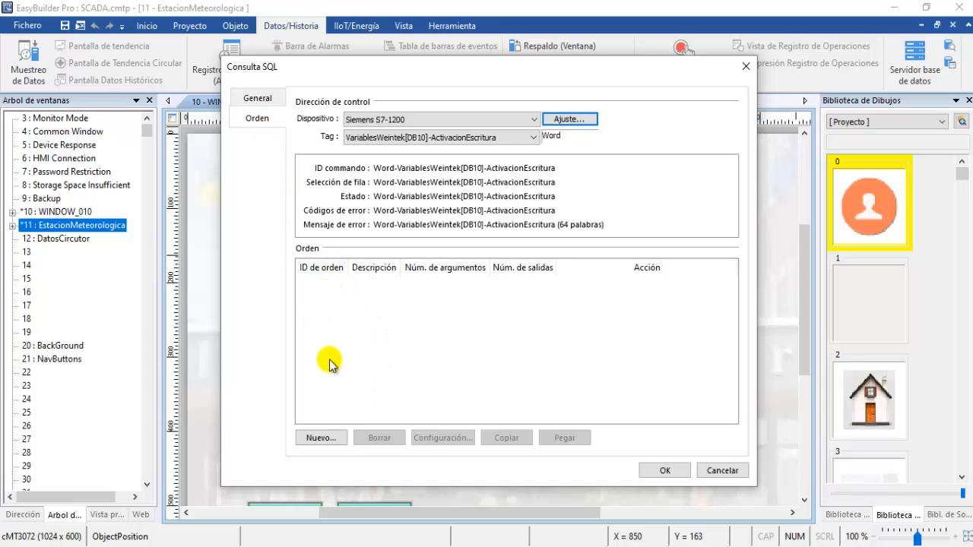
# Step: Add a command with ID 5 and description "Escritura tabla generacion", checking the table name in phpMyAdmin
pyautogui.click(323, 439)
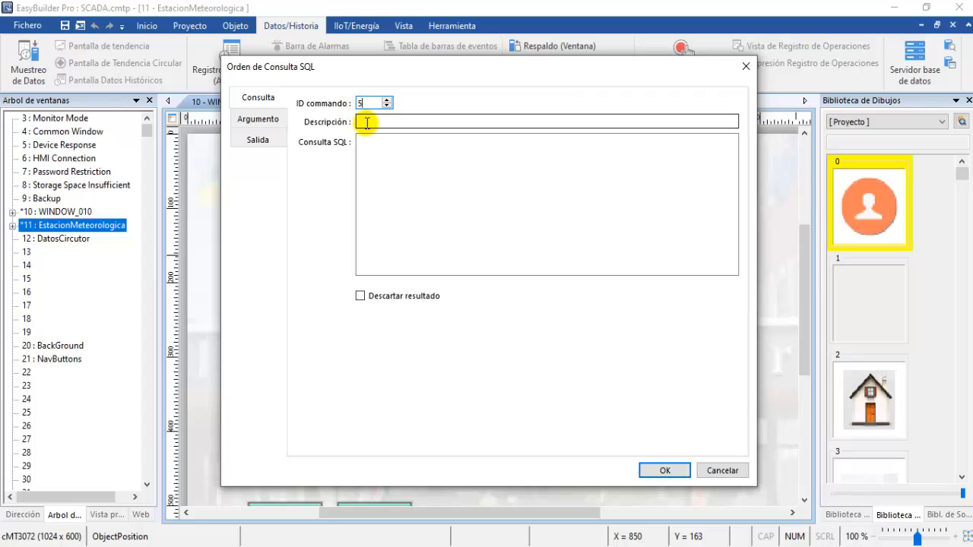
pyautogui.click(379, 120)
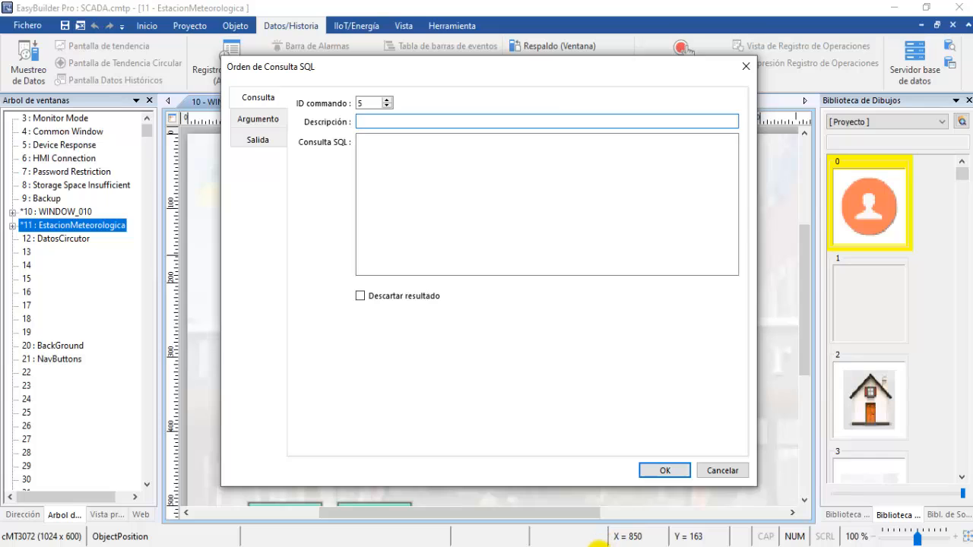
pyautogui.click(599, 546)
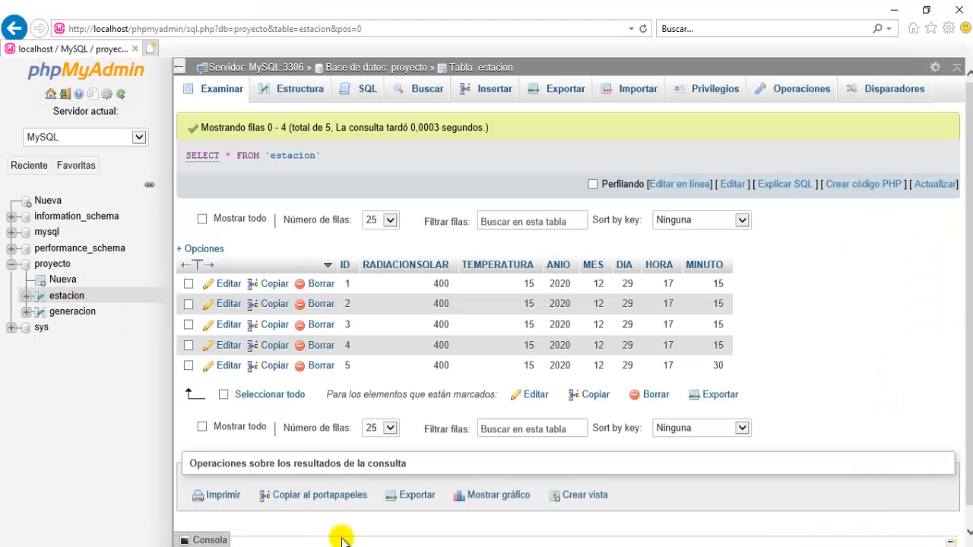
pyautogui.click(384, 546)
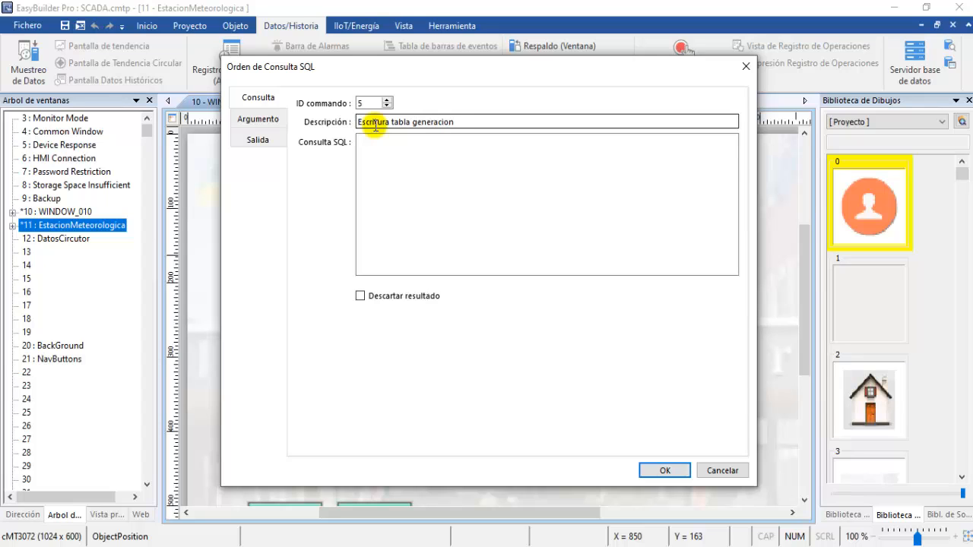
# Step: Start a new argument for the command, check the generacion table's columns in phpMyAdmin, and return to EasyBuilder Pro
pyautogui.click(267, 120)
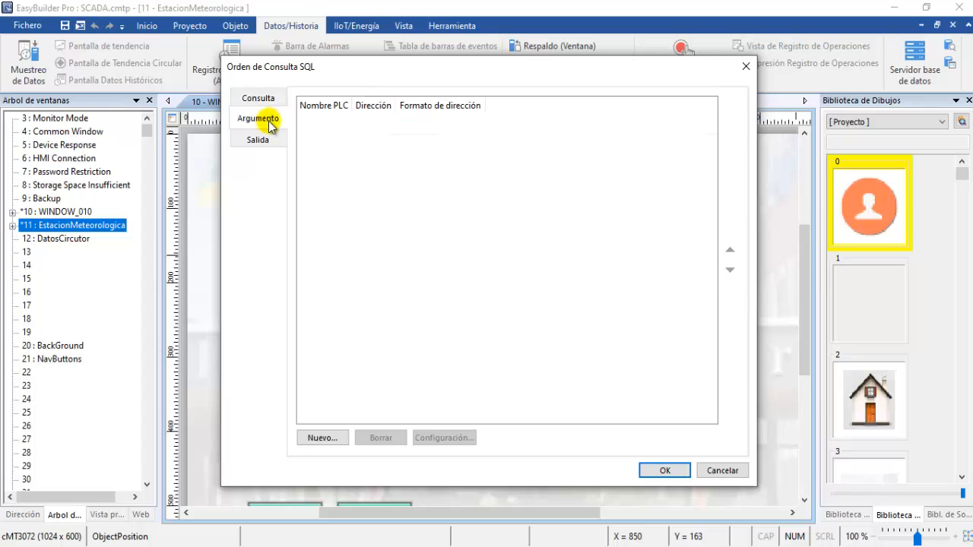
pyautogui.click(322, 431)
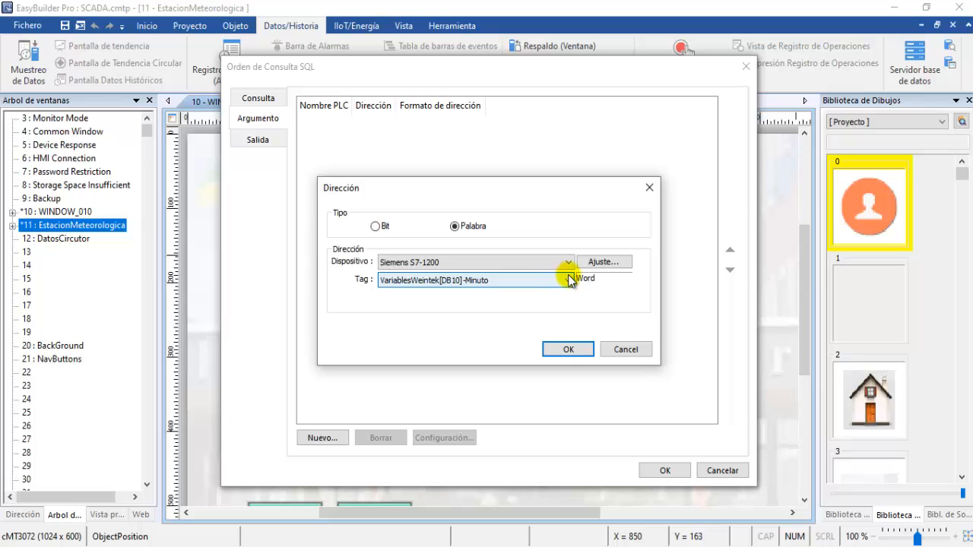
pyautogui.click(592, 546)
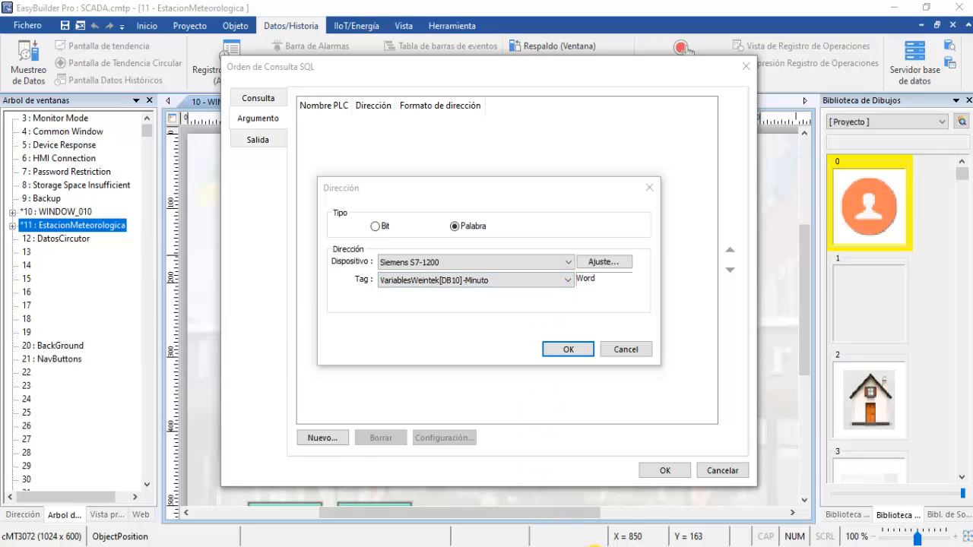
pyautogui.click(90, 313)
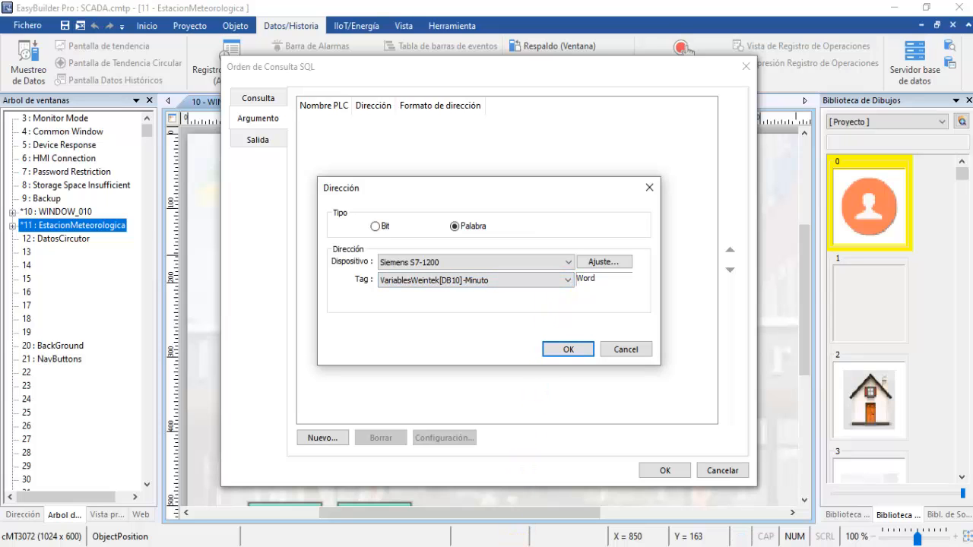
pyautogui.moveTo(582, 546)
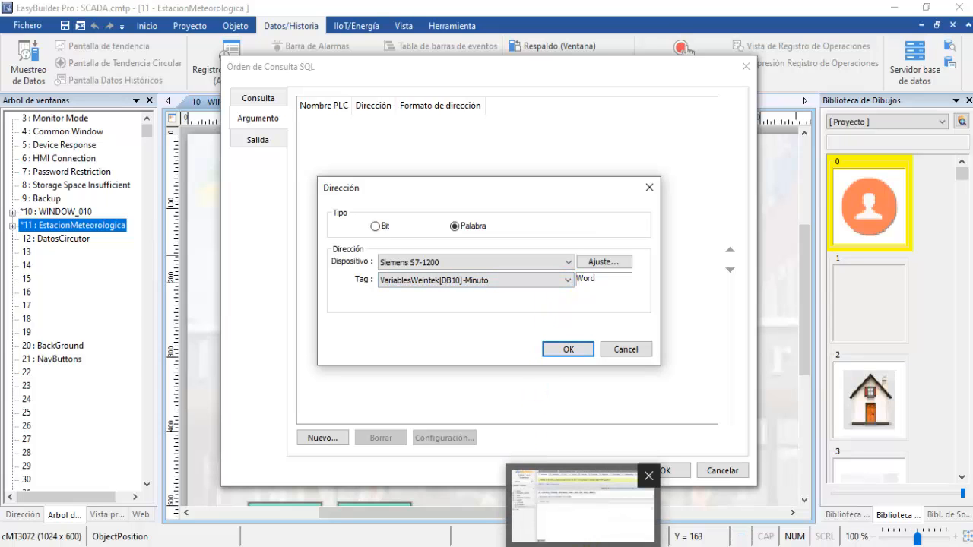
pyautogui.click(582, 505)
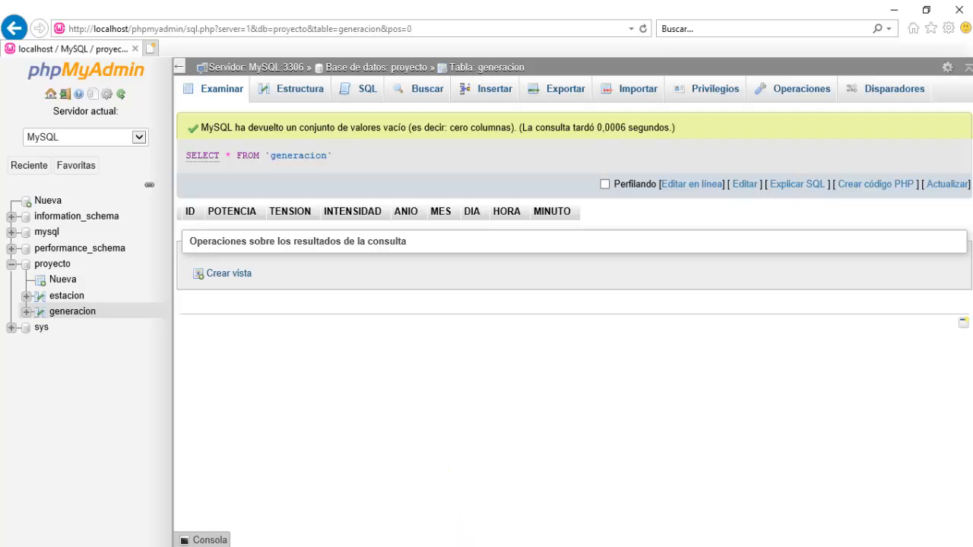
pyautogui.moveTo(471, 546)
pyautogui.click(380, 499)
# Step: Set the first argument to the tag VariablesWeintek[DB10]-PotenciaActivaTotal and accept it
pyautogui.click(568, 280)
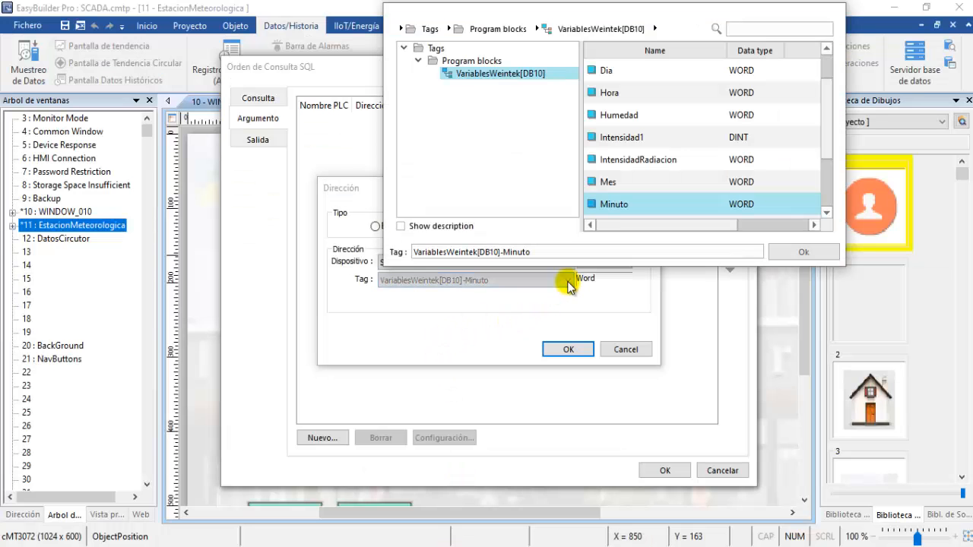
pyautogui.scroll(1, 656, 186)
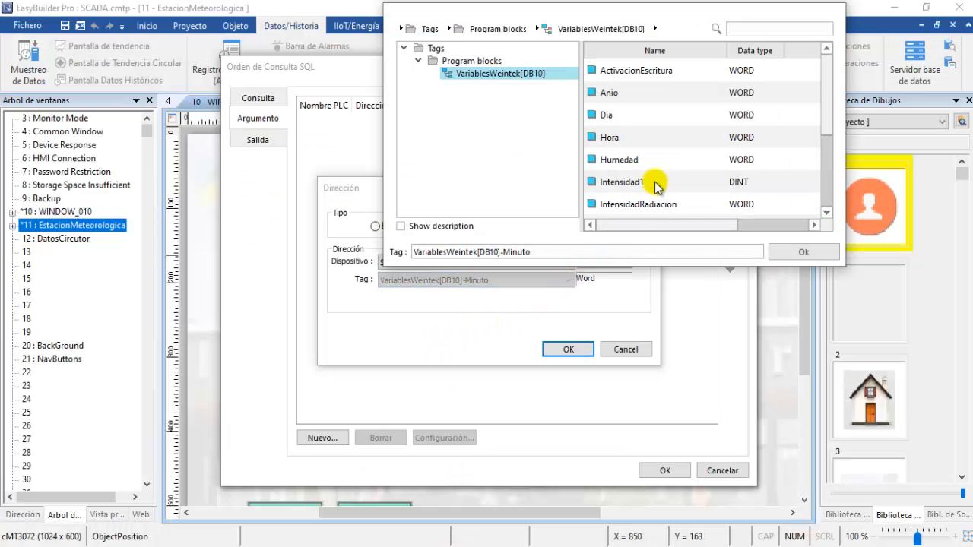
pyautogui.scroll(-2, 657, 187)
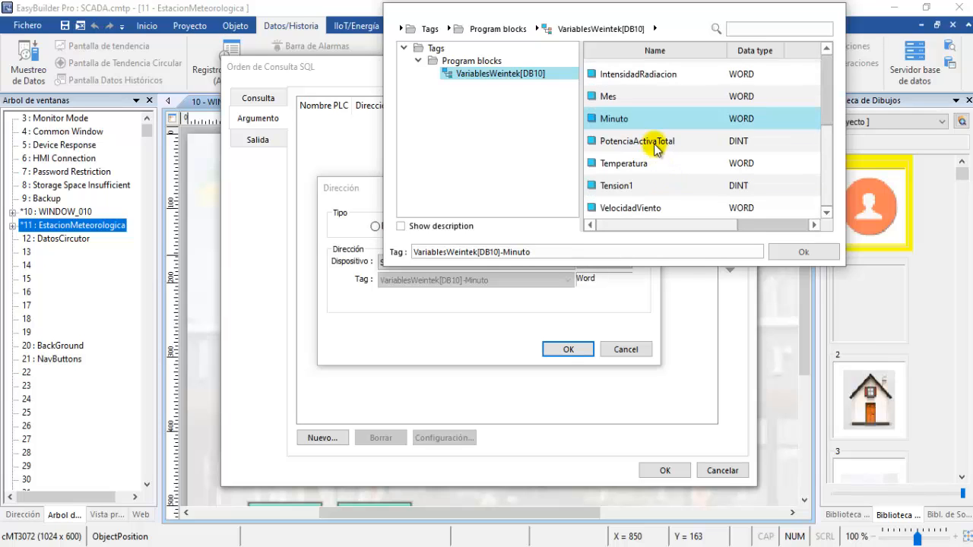
pyautogui.click(659, 141)
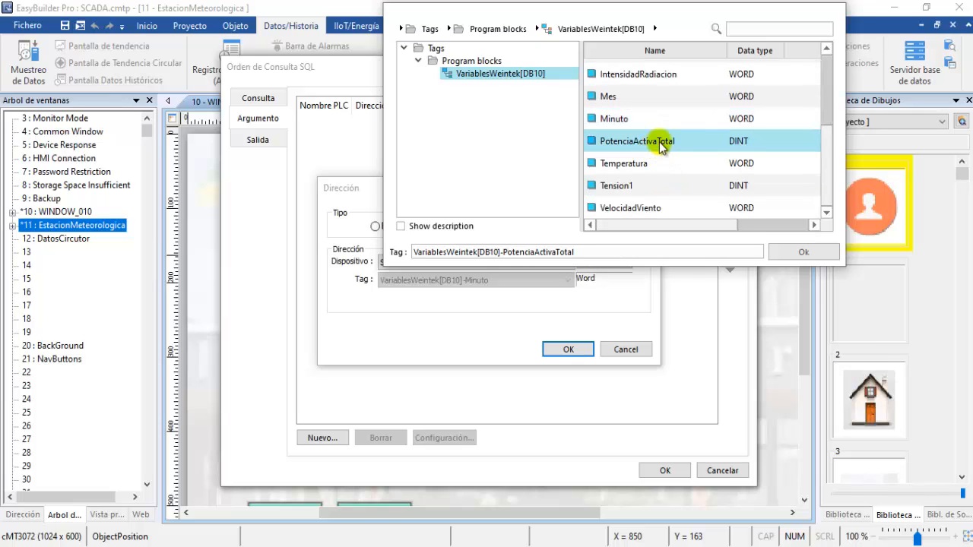
pyautogui.click(802, 255)
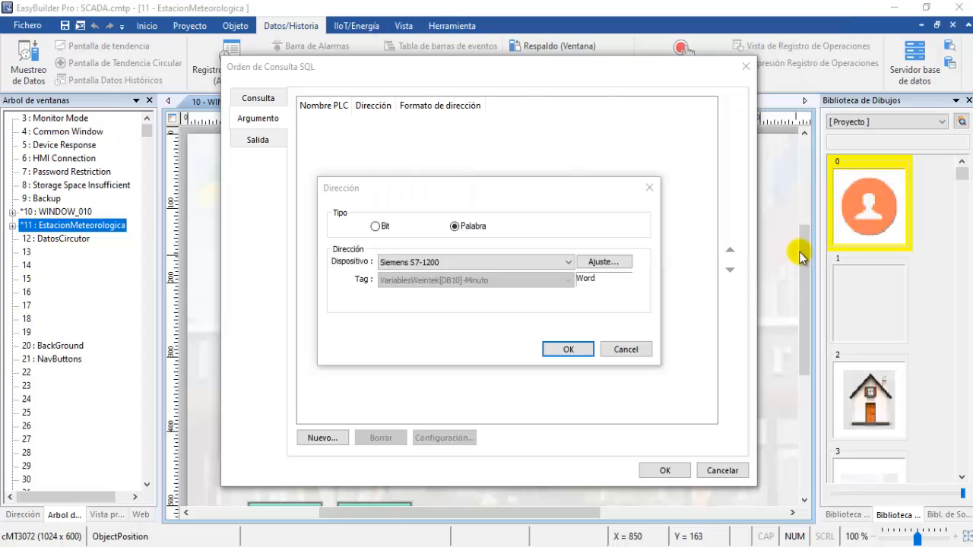
pyautogui.click(568, 349)
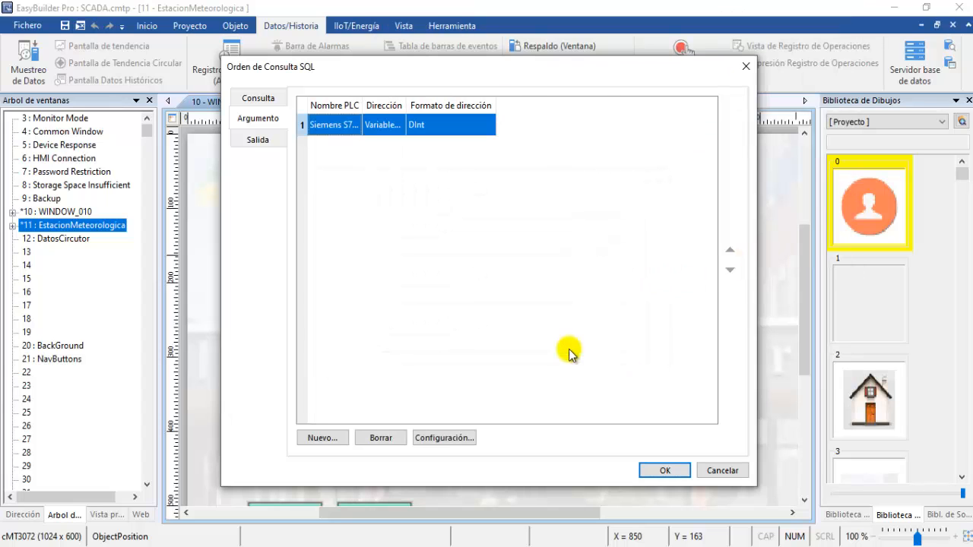
# Step: Add a second argument using the tag VariablesWeintek[DB10]-Tension1
pyautogui.click(312, 437)
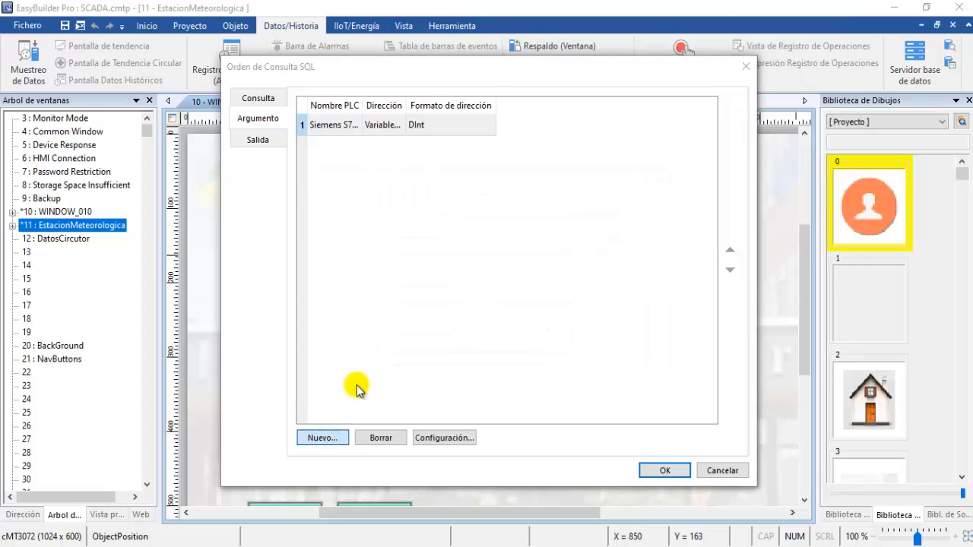
pyautogui.click(566, 280)
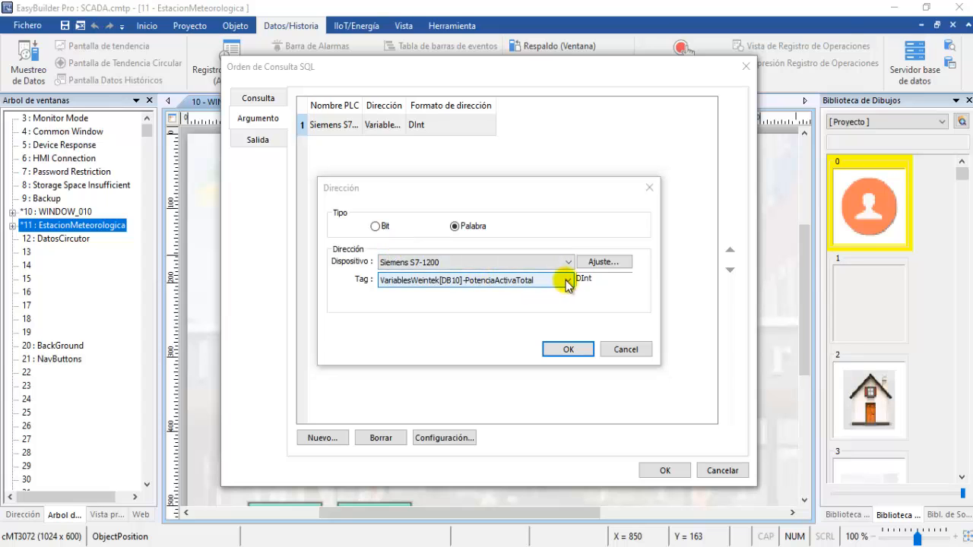
pyautogui.scroll(-1, 669, 202)
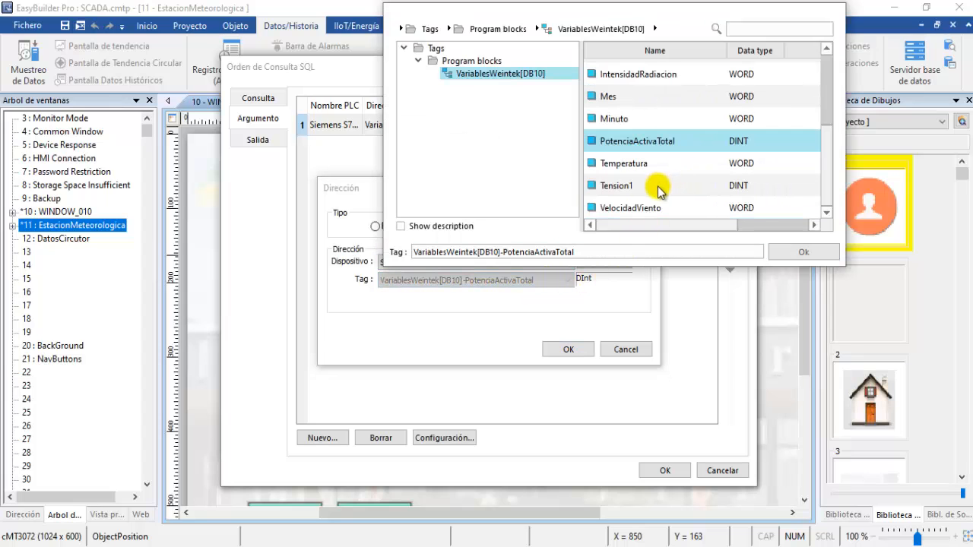
pyautogui.click(655, 186)
pyautogui.click(798, 256)
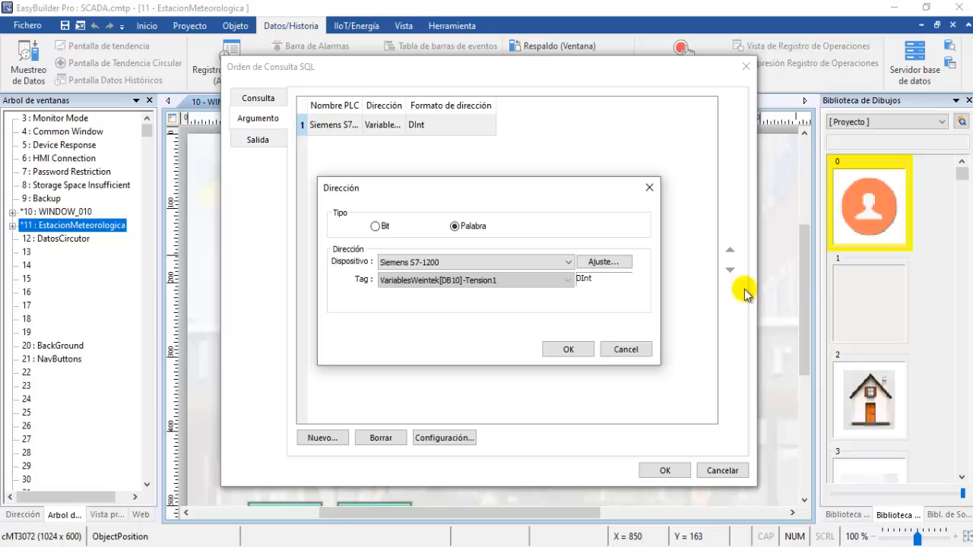
pyautogui.click(566, 349)
# Step: Add a third argument using the tag VariablesWeintek[DB10]-Intensidad1
pyautogui.click(322, 437)
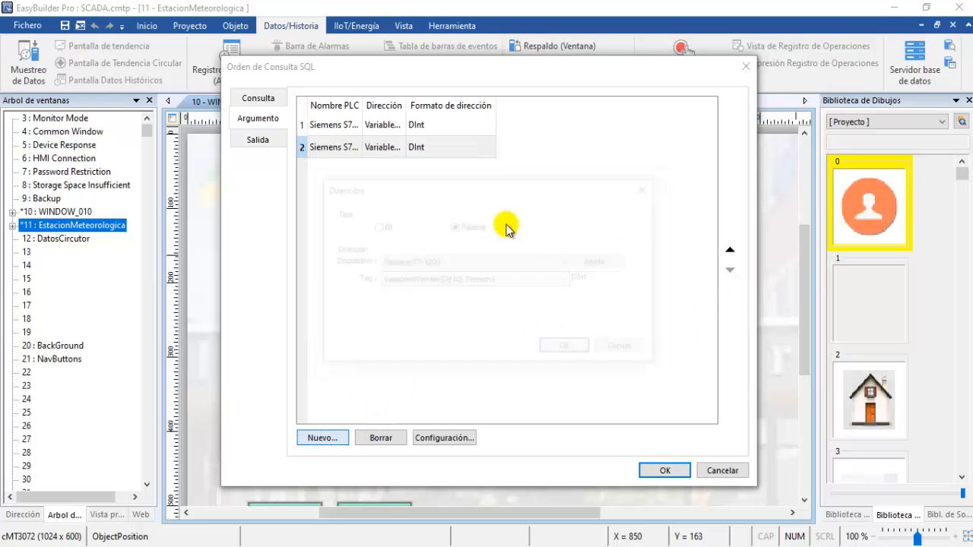
pyautogui.click(569, 280)
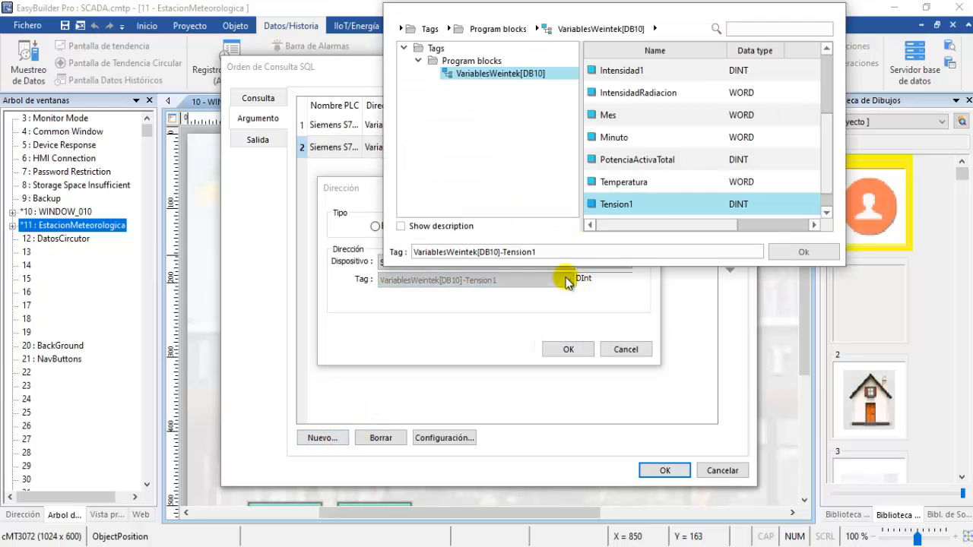
pyautogui.scroll(-1, 674, 183)
pyautogui.scroll(2, 674, 185)
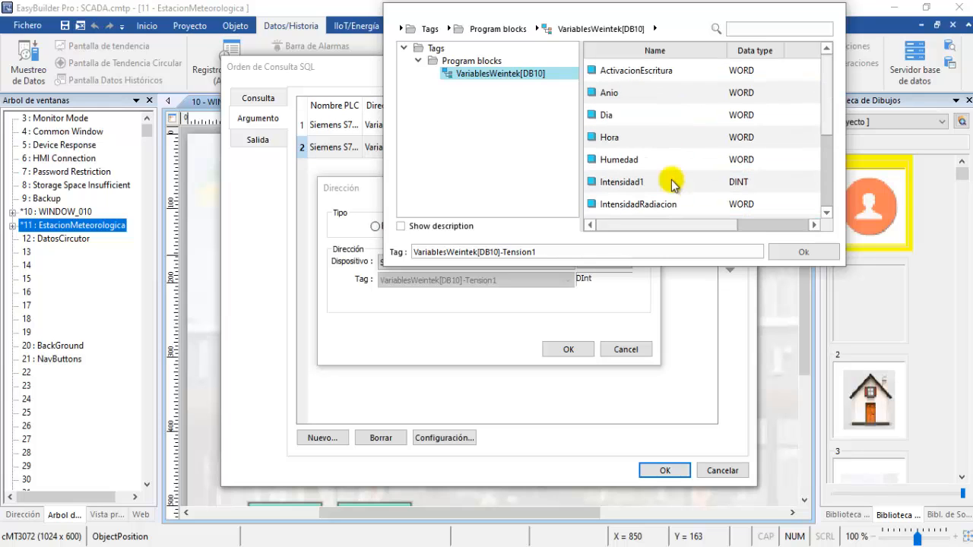
pyautogui.click(651, 181)
pyautogui.click(803, 252)
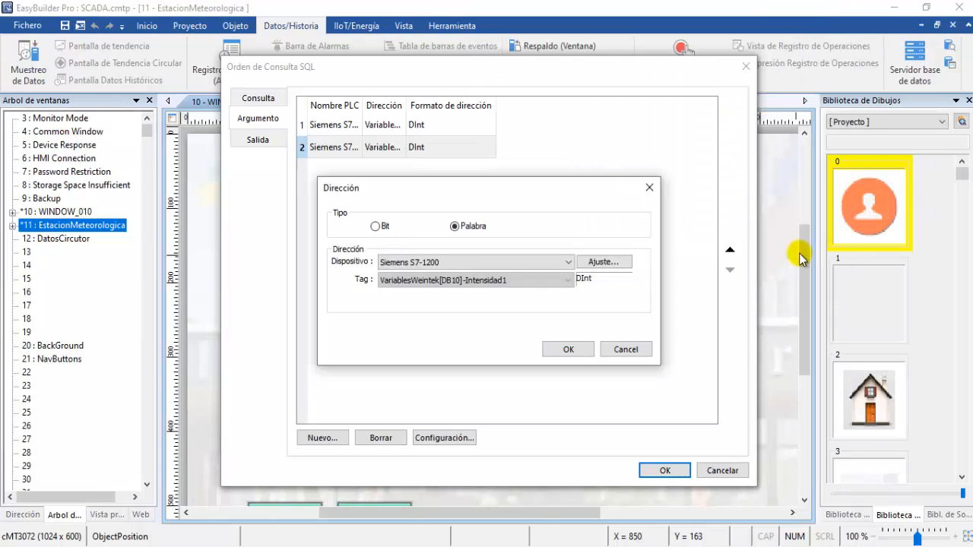
pyautogui.click(570, 350)
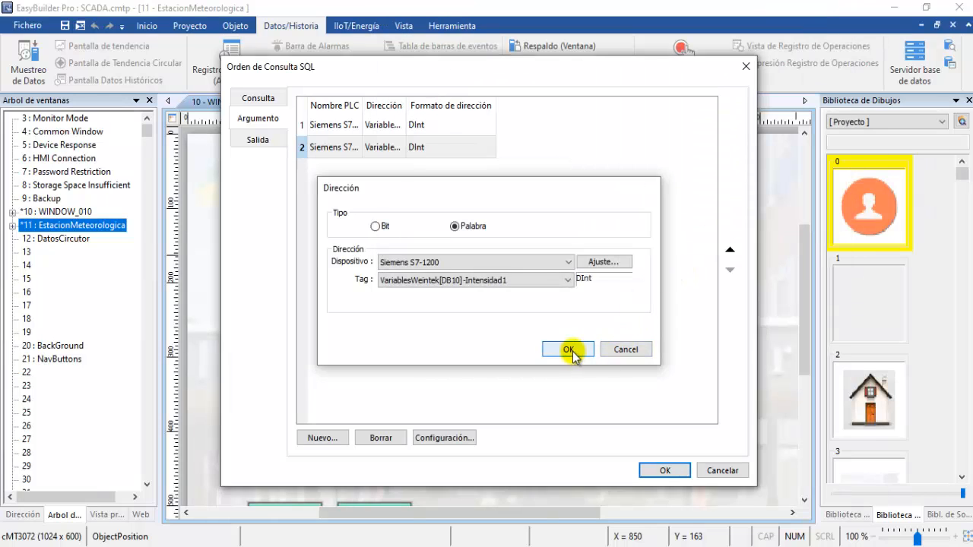
# Step: Add a fourth argument using the tag VariablesWeintek[DB10]-Anio
pyautogui.click(325, 437)
pyautogui.click(567, 282)
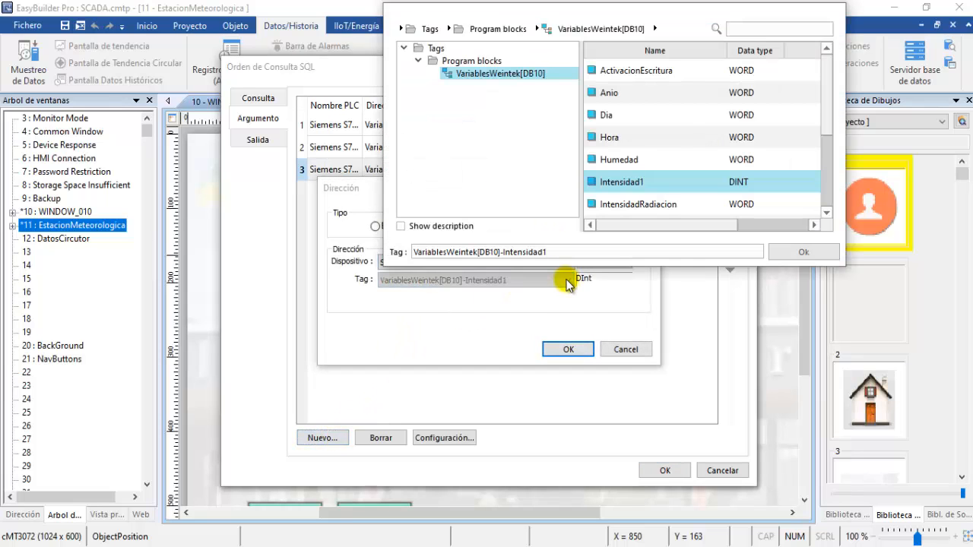
pyautogui.click(631, 93)
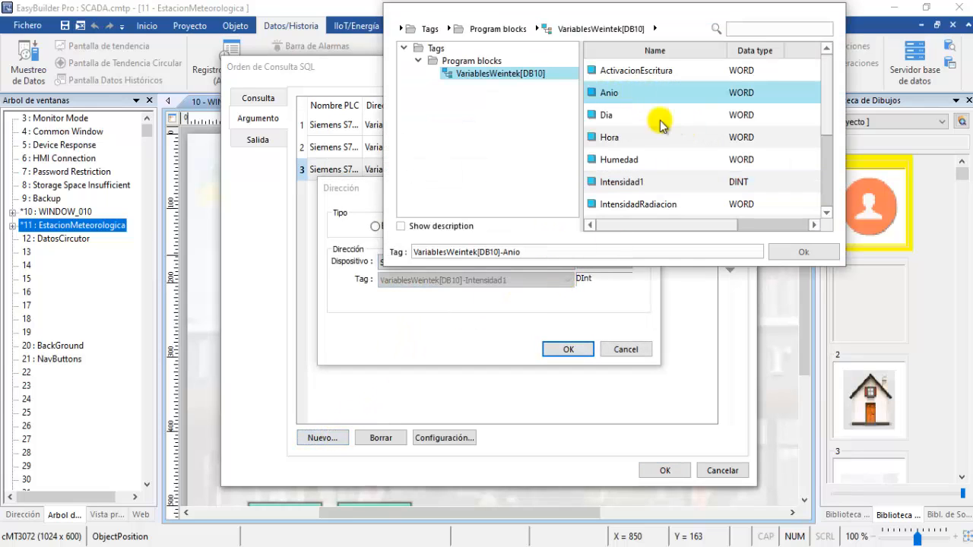
pyautogui.click(795, 251)
pyautogui.click(567, 350)
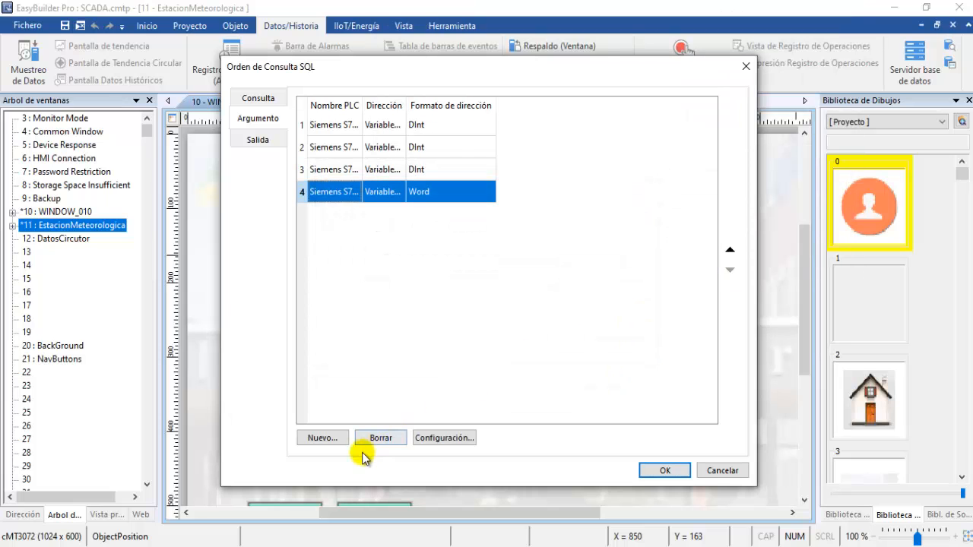
# Step: Add a fifth argument using the tag VariablesWeintek[DB10]-Mes
pyautogui.click(321, 437)
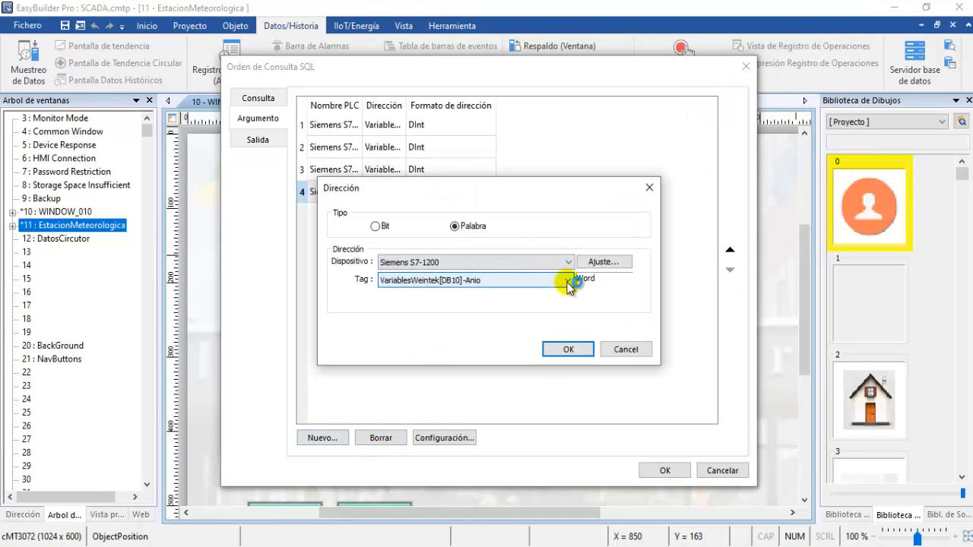
pyautogui.click(568, 281)
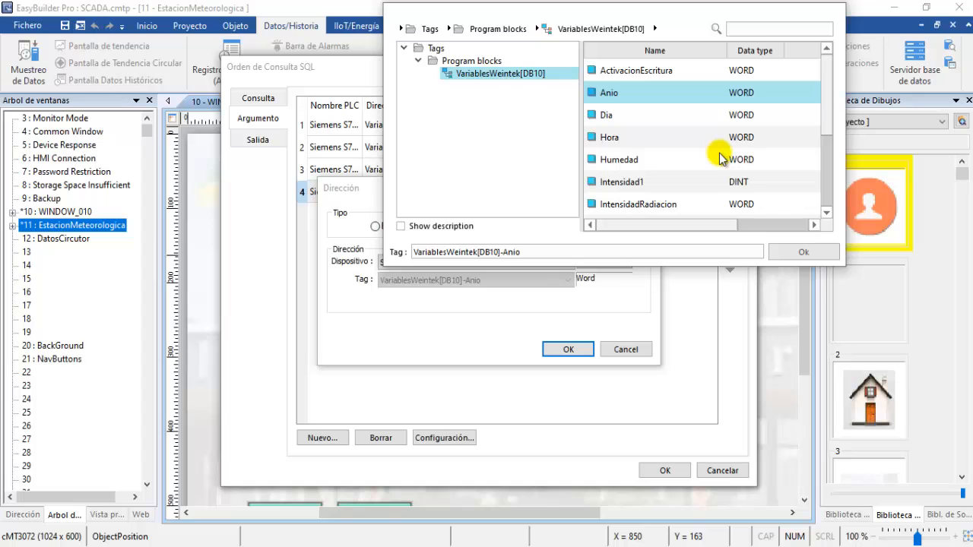
pyautogui.scroll(-1, 720, 158)
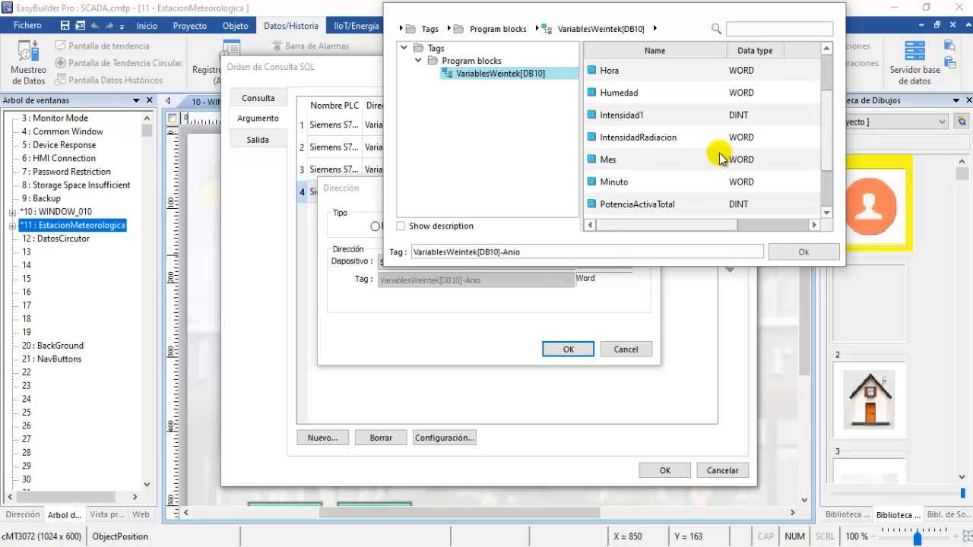
pyautogui.click(678, 160)
pyautogui.click(804, 252)
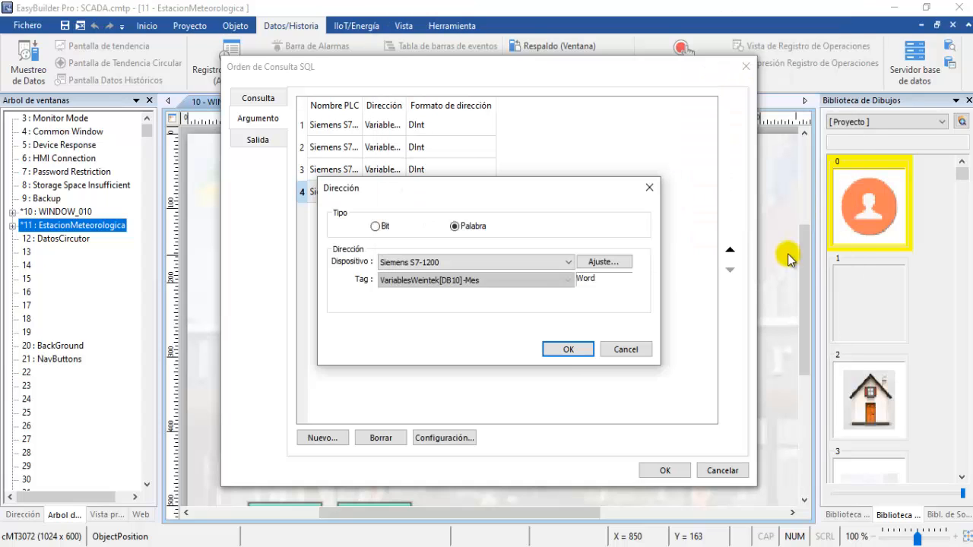
pyautogui.click(544, 357)
# Step: Add a sixth argument using the tag VariablesWeintek[DB10]-Dia
pyautogui.click(330, 439)
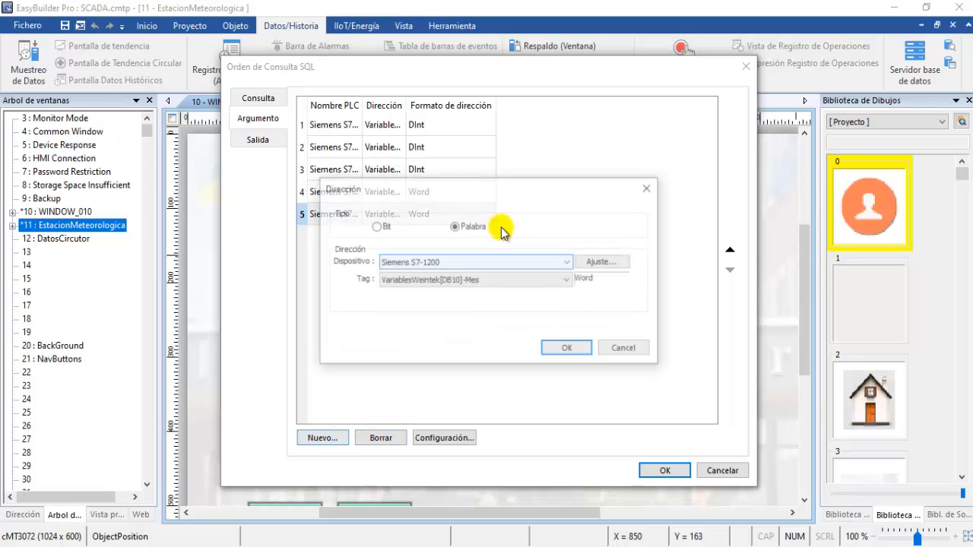
pyautogui.click(566, 279)
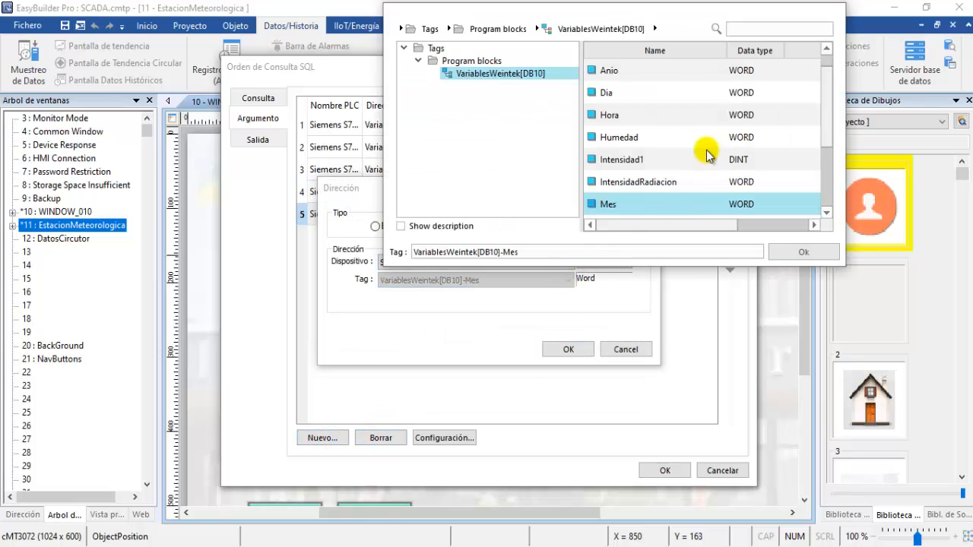
pyautogui.click(608, 92)
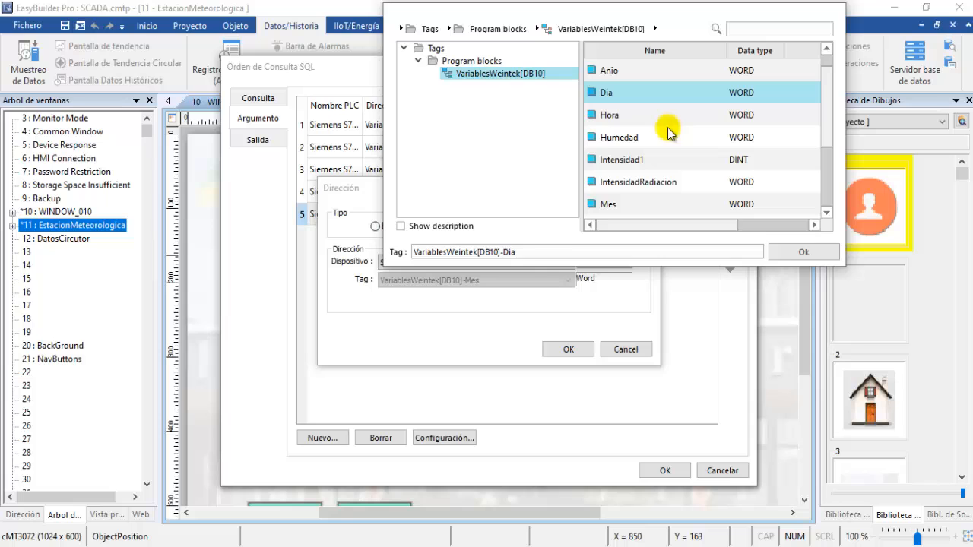
pyautogui.click(786, 251)
pyautogui.click(568, 349)
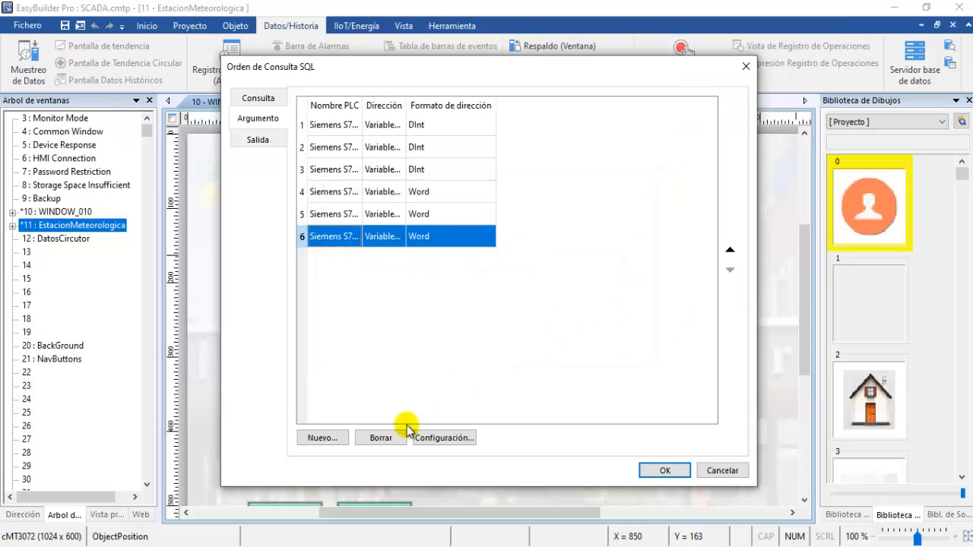
# Step: Add a seventh argument using the tag VariablesWeintek[DB10]-Hora
pyautogui.click(324, 438)
pyautogui.click(567, 280)
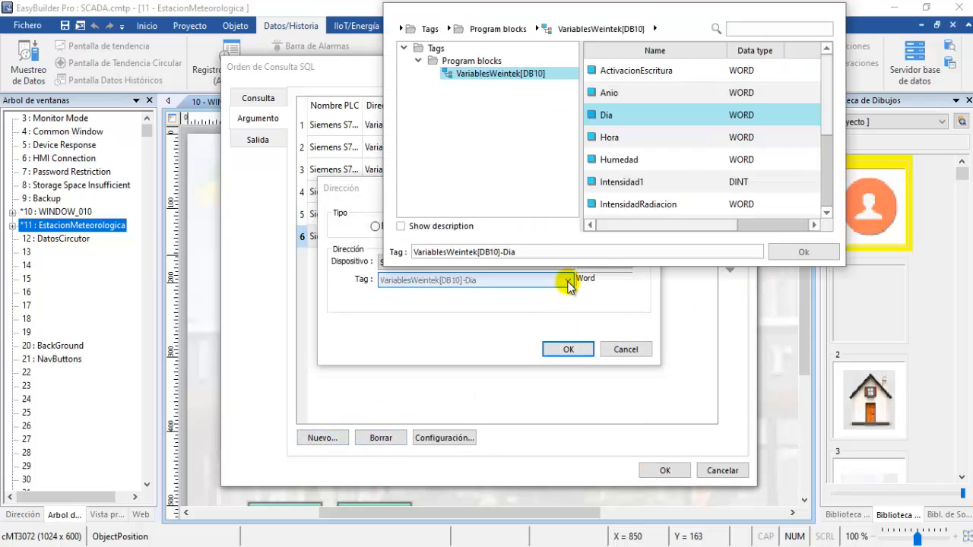
pyautogui.click(612, 137)
pyautogui.click(779, 250)
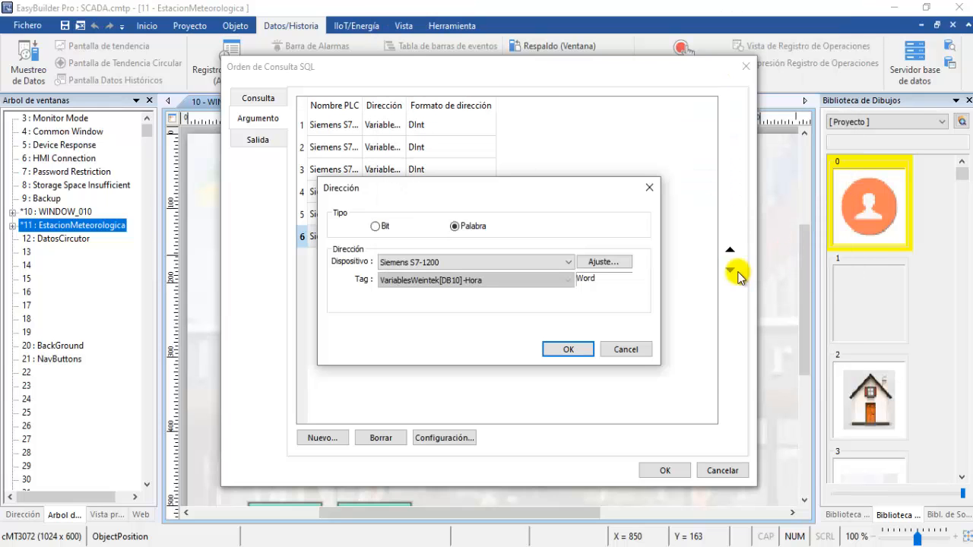
pyautogui.click(566, 351)
# Step: Add an eighth argument using the tag VariablesWeintek[DB10]-Minuto
pyautogui.click(323, 437)
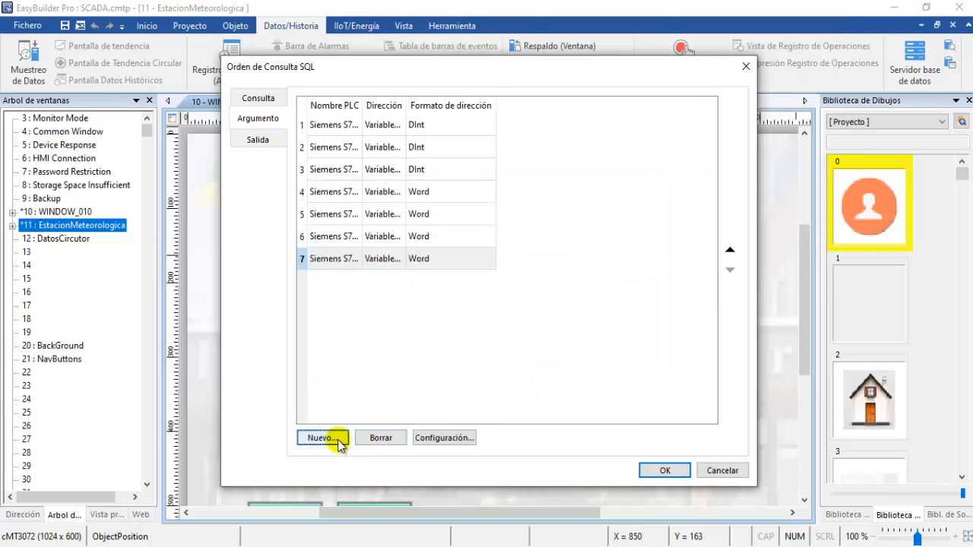
pyautogui.click(577, 279)
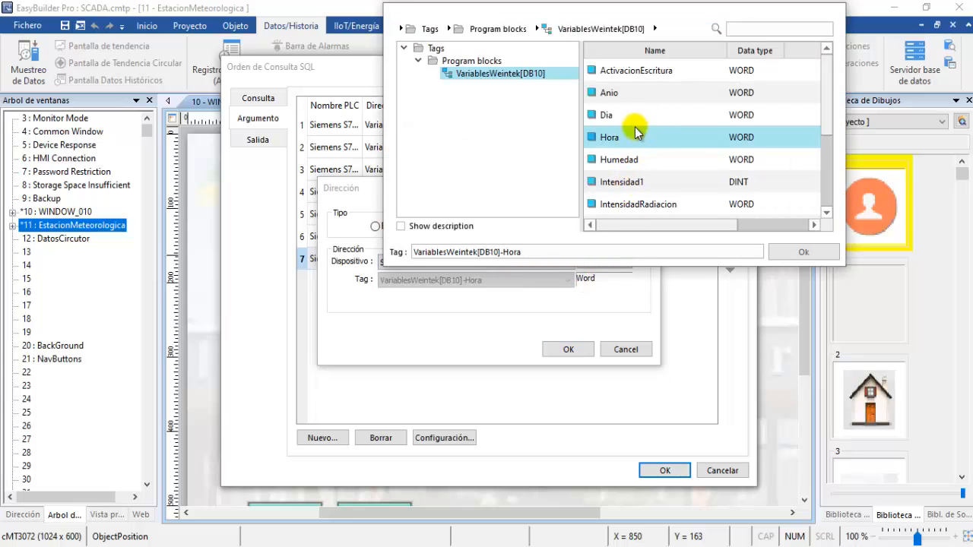
pyautogui.scroll(-1, 636, 137)
pyautogui.click(619, 183)
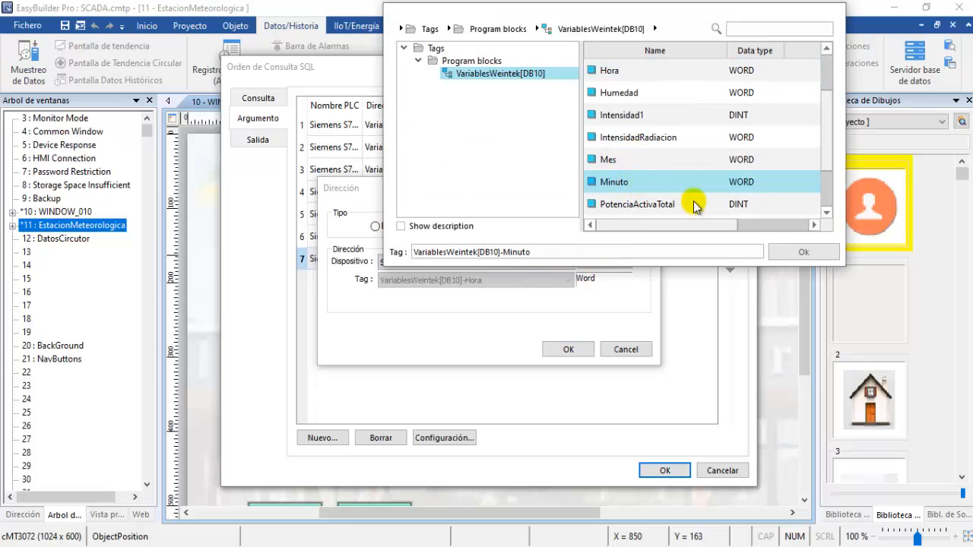
pyautogui.click(803, 253)
pyautogui.click(574, 349)
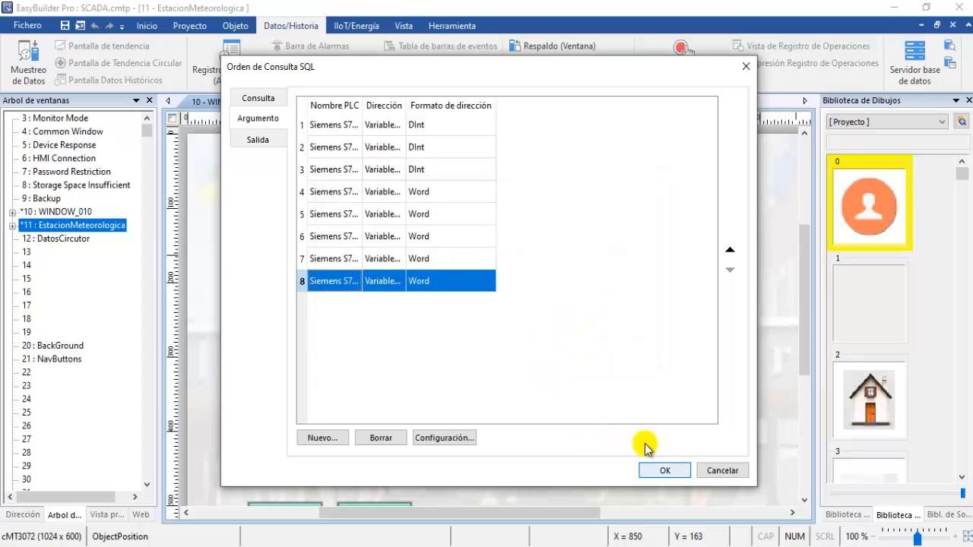
# Step: Start the command's SQL query with "insert into generacion(", check the table's column names in phpMyAdmin, and return to EasyBuilder Pro
pyautogui.click(257, 97)
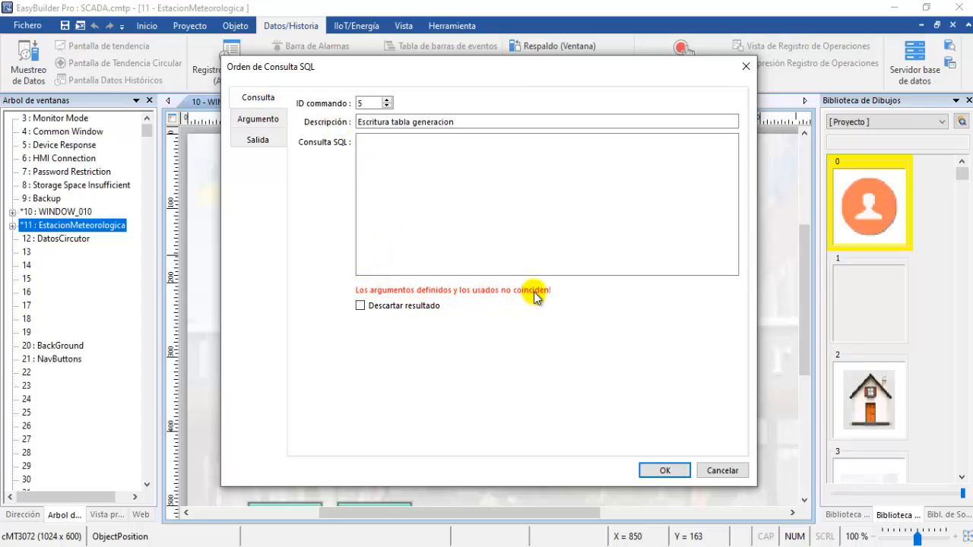
pyautogui.click(396, 150)
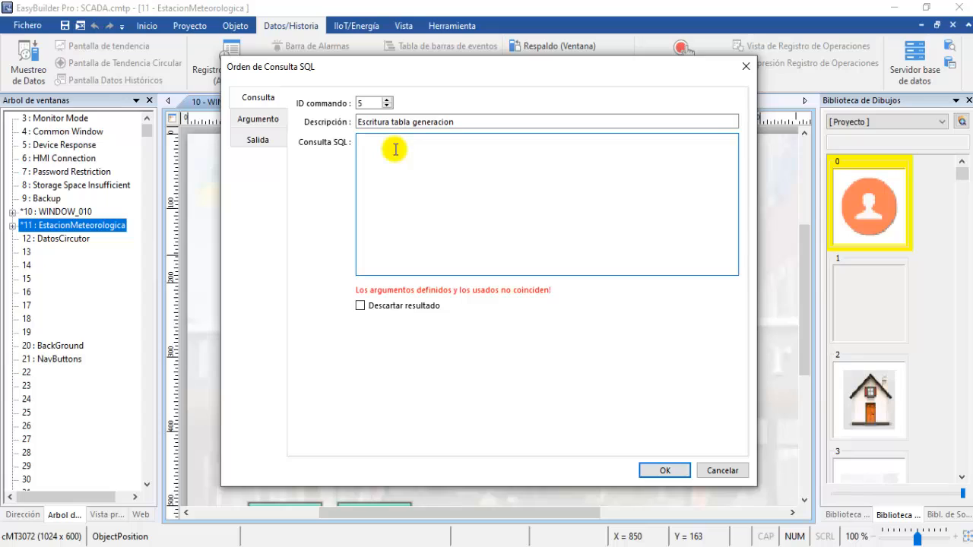
pyautogui.write('insert into generacion')
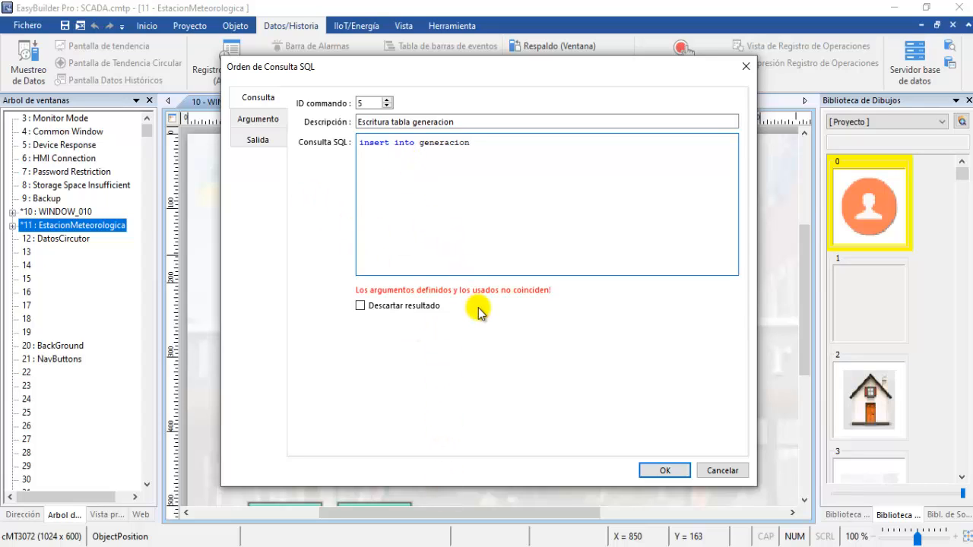
pyautogui.write('(')
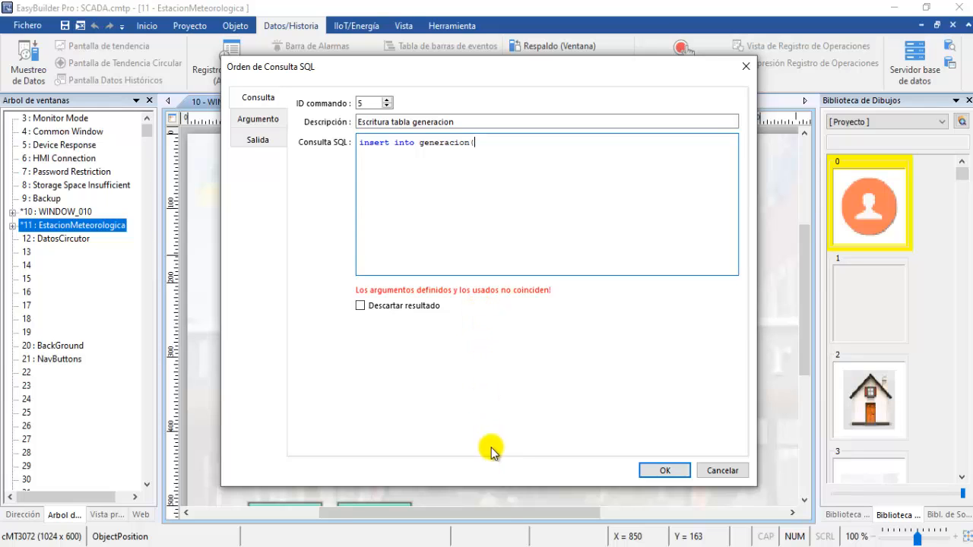
pyautogui.moveTo(654, 546)
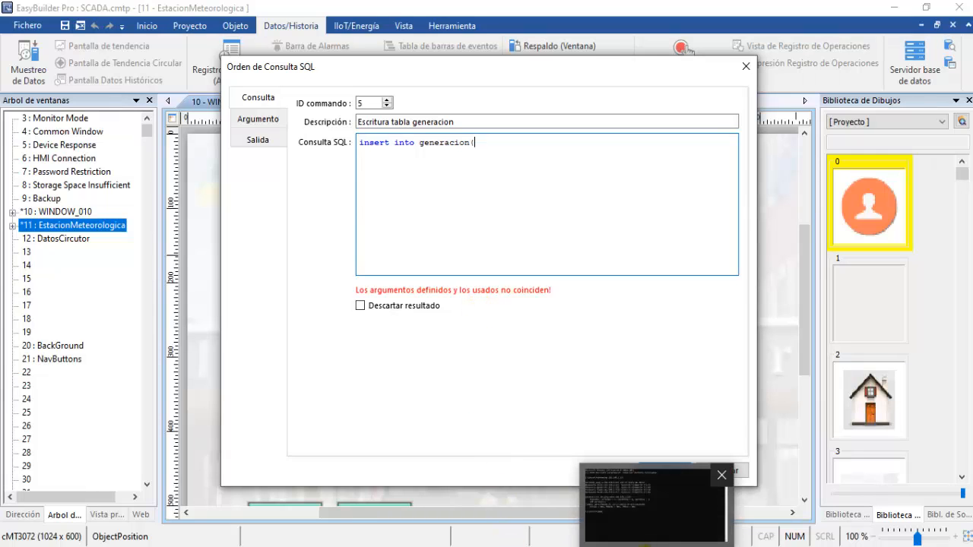
pyautogui.click(593, 545)
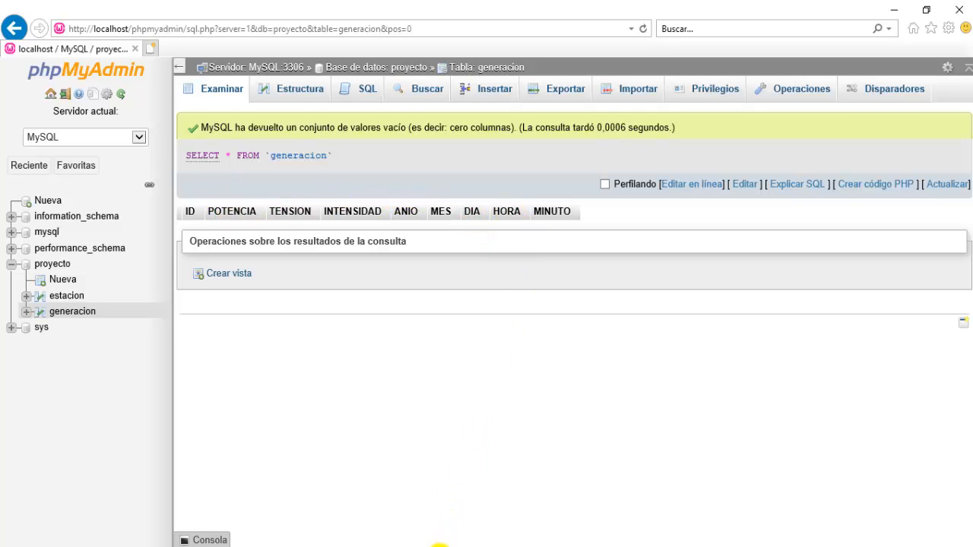
pyautogui.click(425, 546)
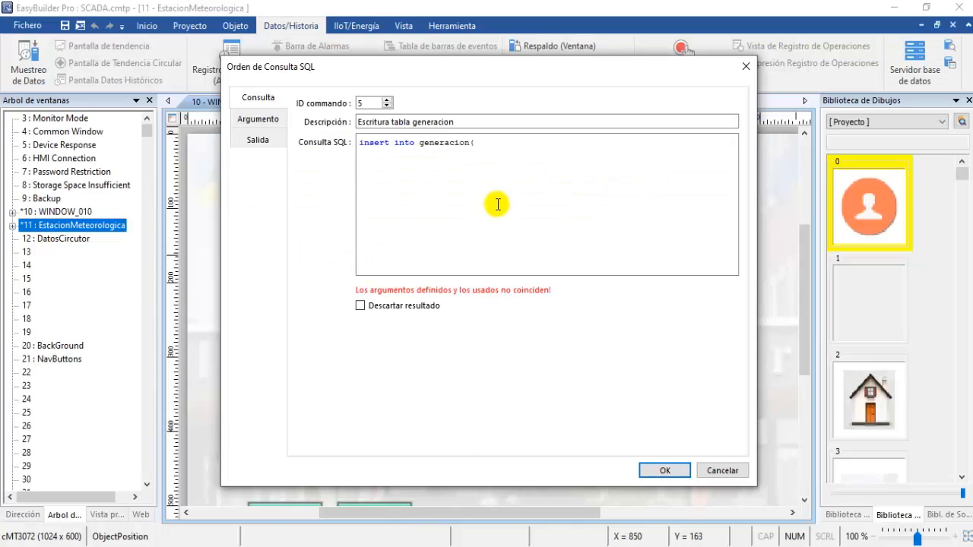
# Step: Complete the query's column list with "POTENCIA, TENSION, INTENSIDAD, ANIO, MES, DIA, HORA, MINUTO)"
pyautogui.click(487, 142)
pyautogui.press('capslock')
pyautogui.write('POT')
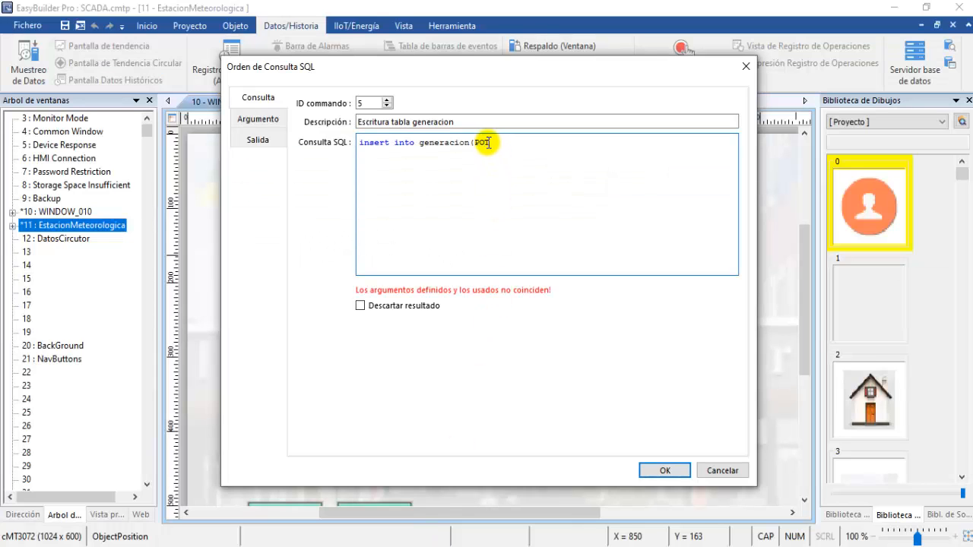
pyautogui.write('ENCIA, TENSION, INTEN')
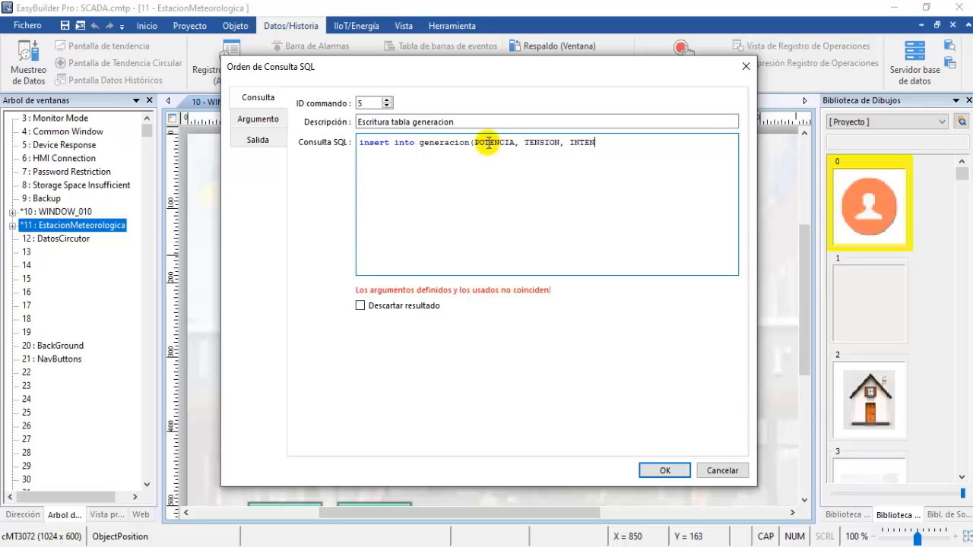
pyautogui.write('SIDAD, ANIO, MES, DIA, HOR')
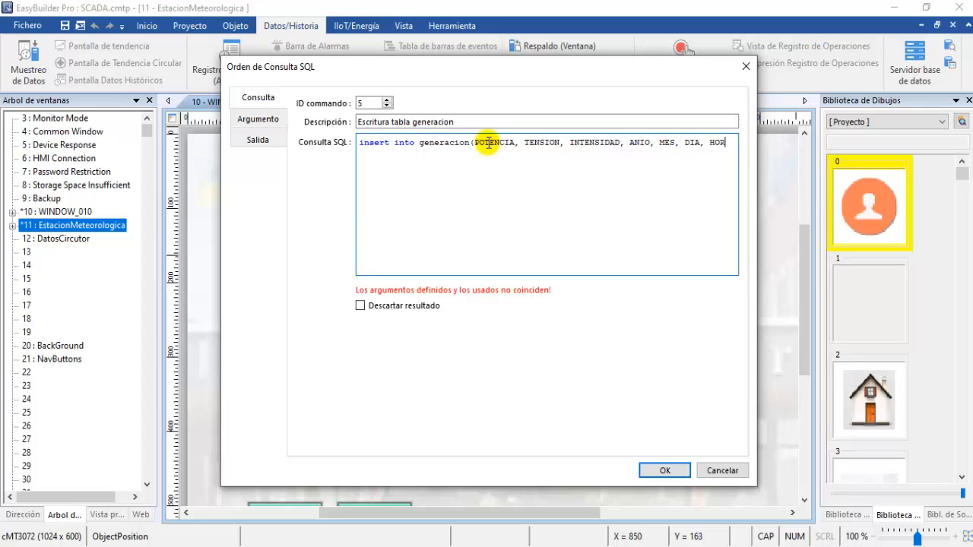
pyautogui.write('A, ')
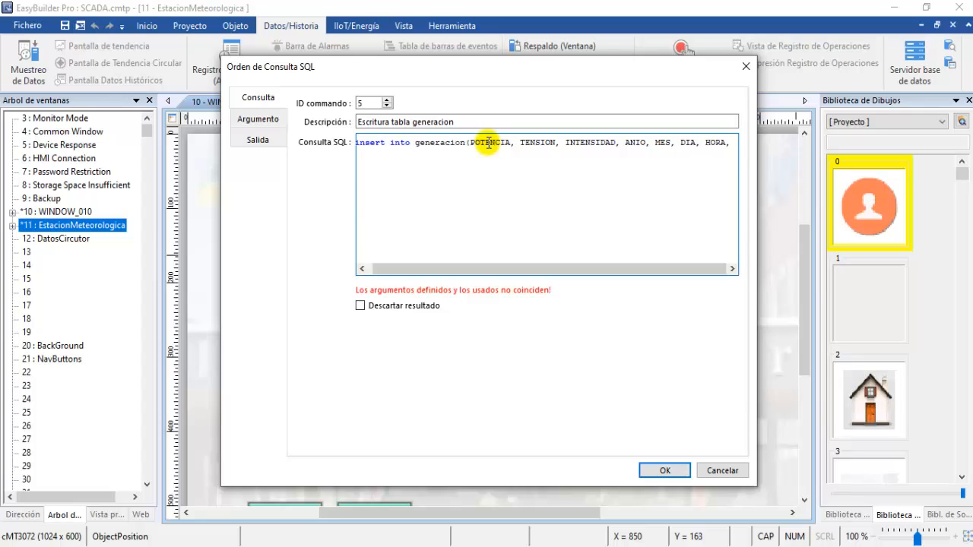
pyautogui.write('MINUTO')
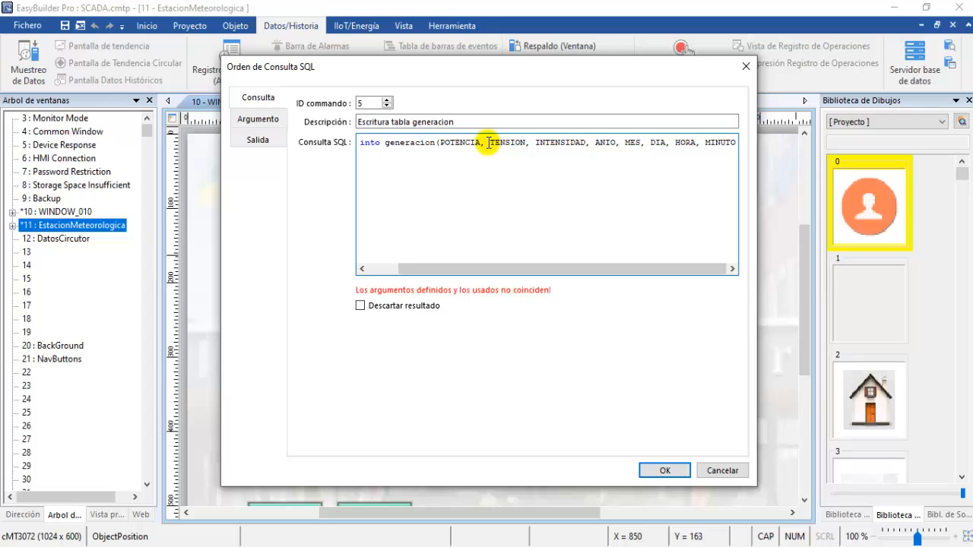
pyautogui.write('=')
pyautogui.press('BackSpace')
pyautogui.write(')')
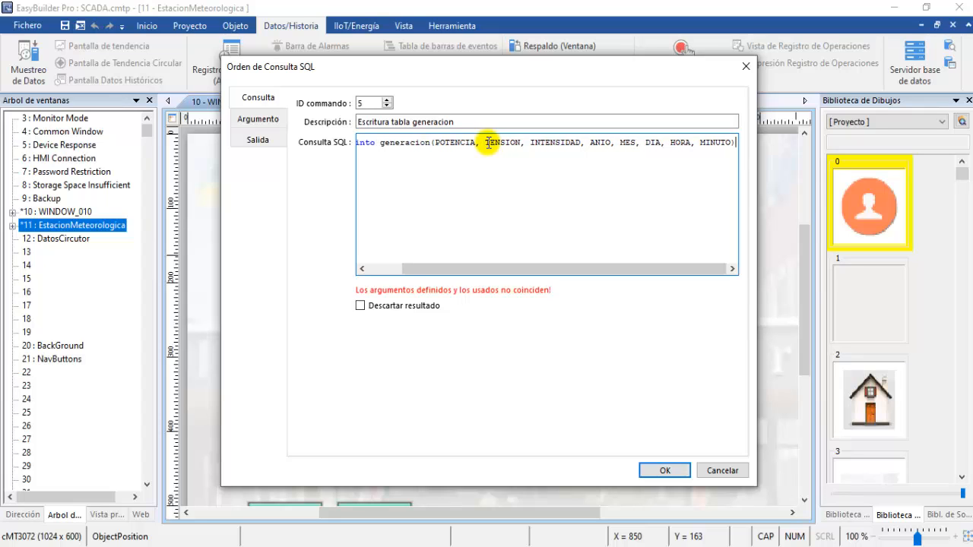
# Step: Start the second line of the SQL query with "values (${1},${2}", reusing the first placeholder for the second
pyautogui.press('Home')
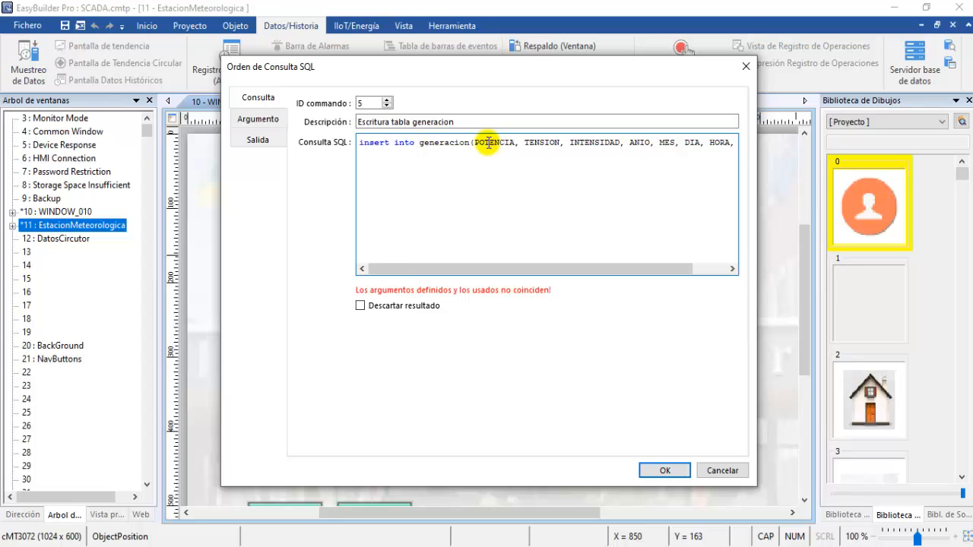
pyautogui.press('capslock')
pyautogui.write('values (')
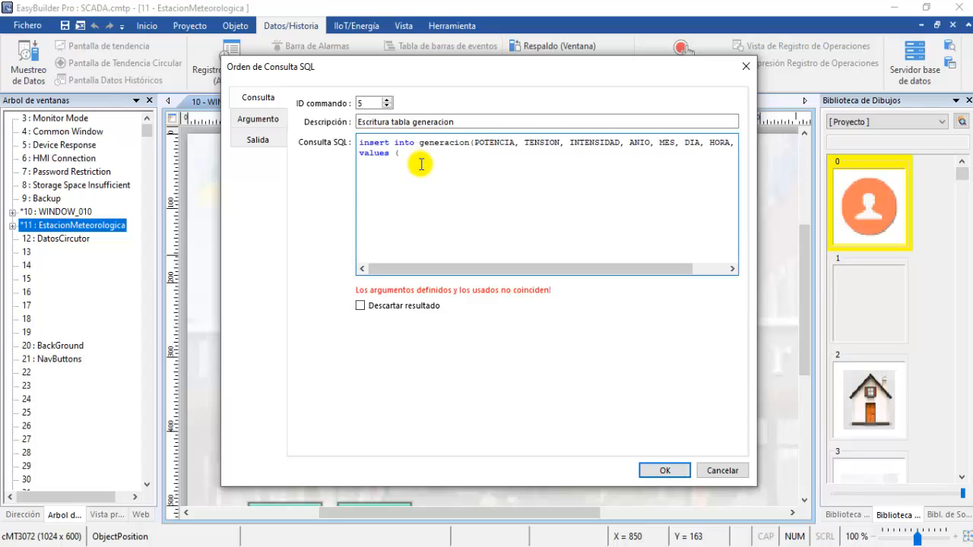
pyautogui.write('${')
pyautogui.click(408, 154)
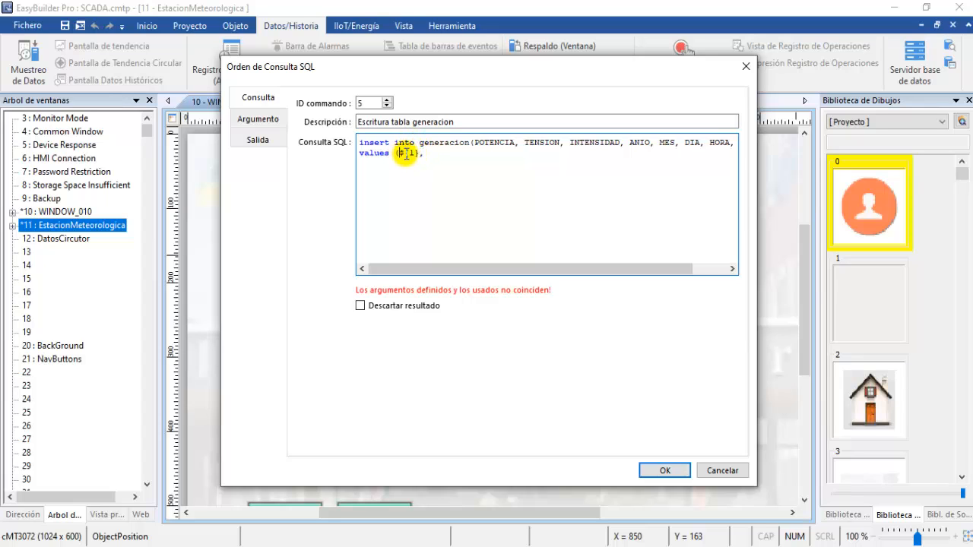
pyautogui.moveTo(397, 152); pyautogui.dragTo(419, 154)
pyautogui.hotkey('ctrl', 'c')
pyautogui.click(419, 154)
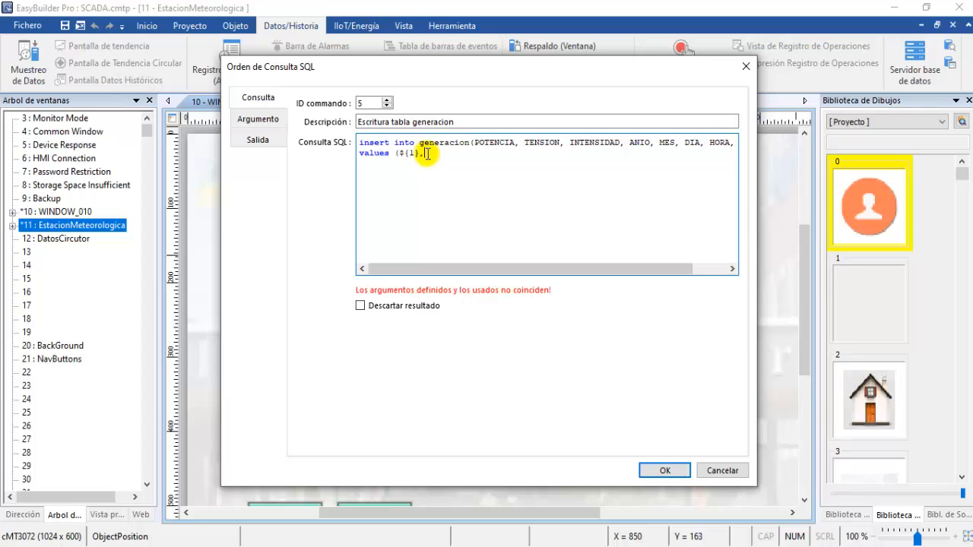
pyautogui.write(',')
pyautogui.hotkey('ctrl', 'v')
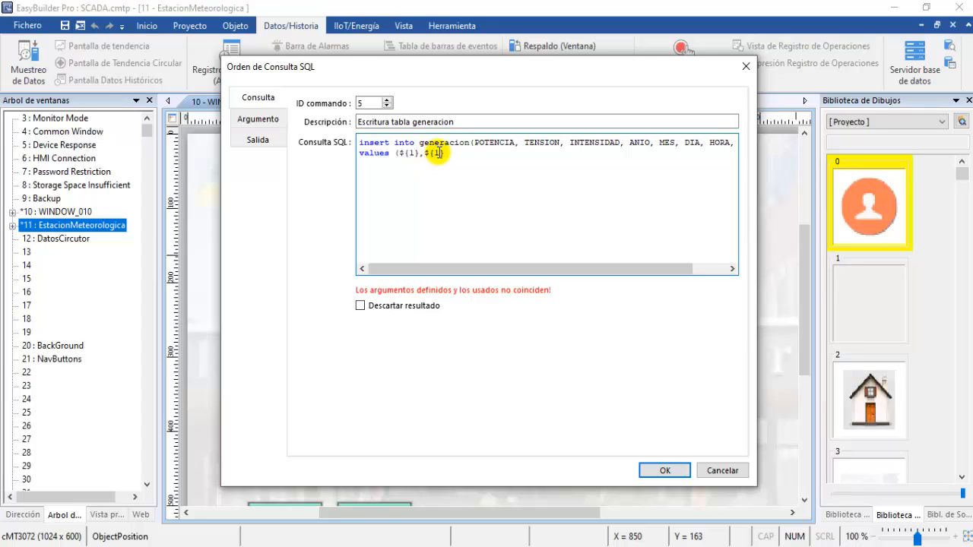
pyautogui.write('2')
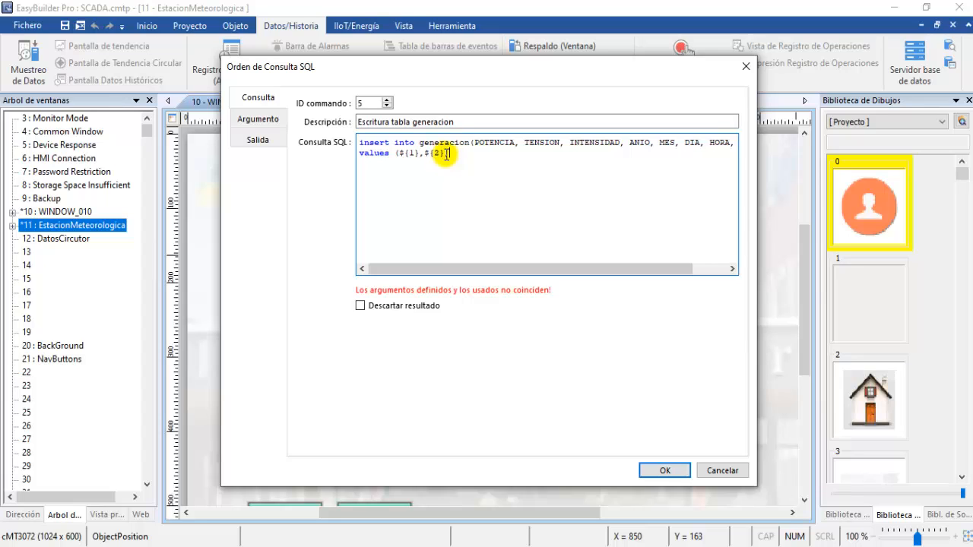
# Step: Extend the query's values list with the comma-separated placeholders ${3} and ${4}
pyautogui.click(445, 154)
pyautogui.write(',')
pyautogui.hotkey('ctrl', 'v')
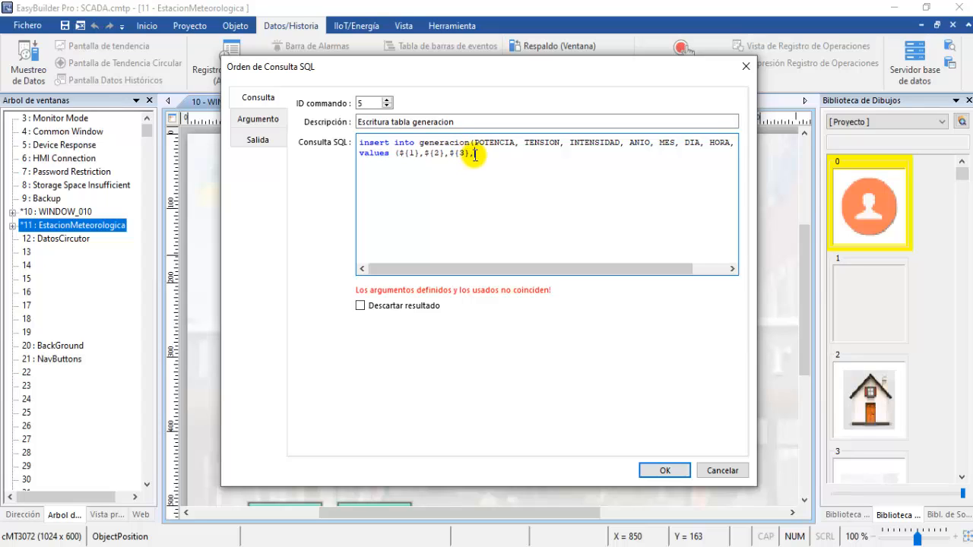
pyautogui.hotkey('ctrl', 'v')
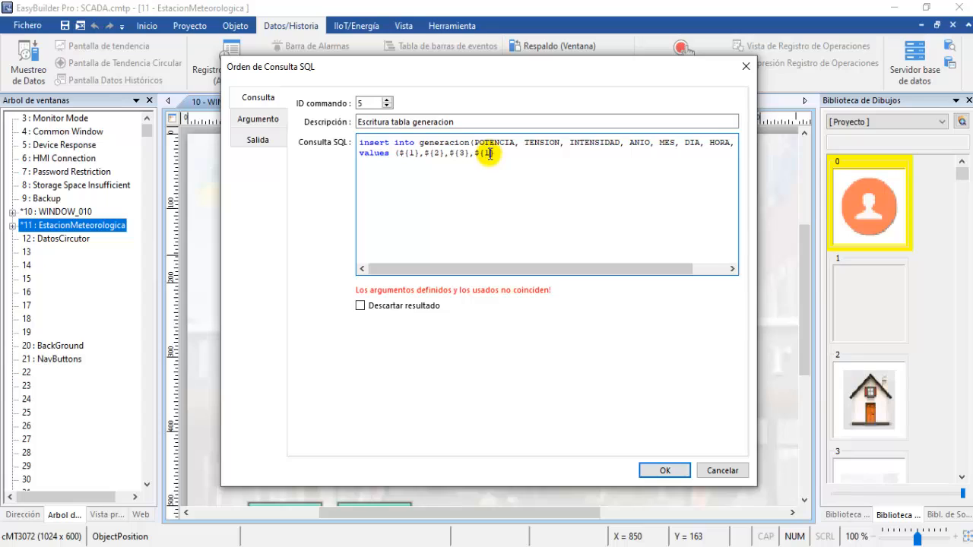
pyautogui.doubleClick(493, 154)
pyautogui.write(',')
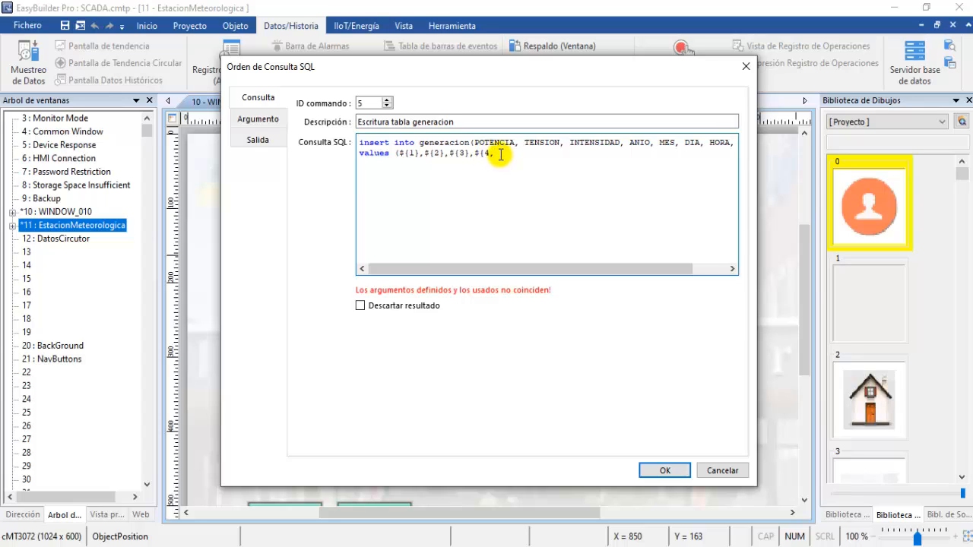
pyautogui.press('BackSpace')
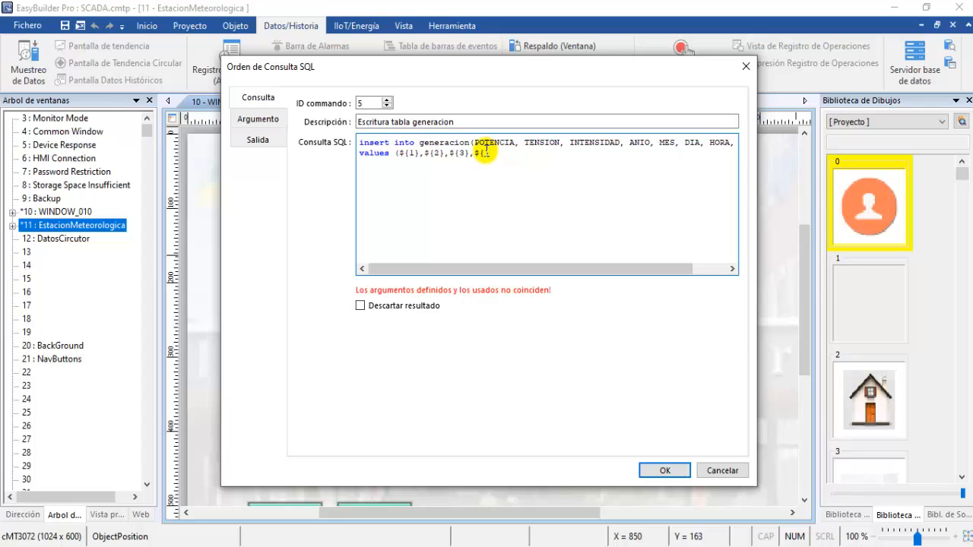
pyautogui.write('4')
pyautogui.click(499, 153)
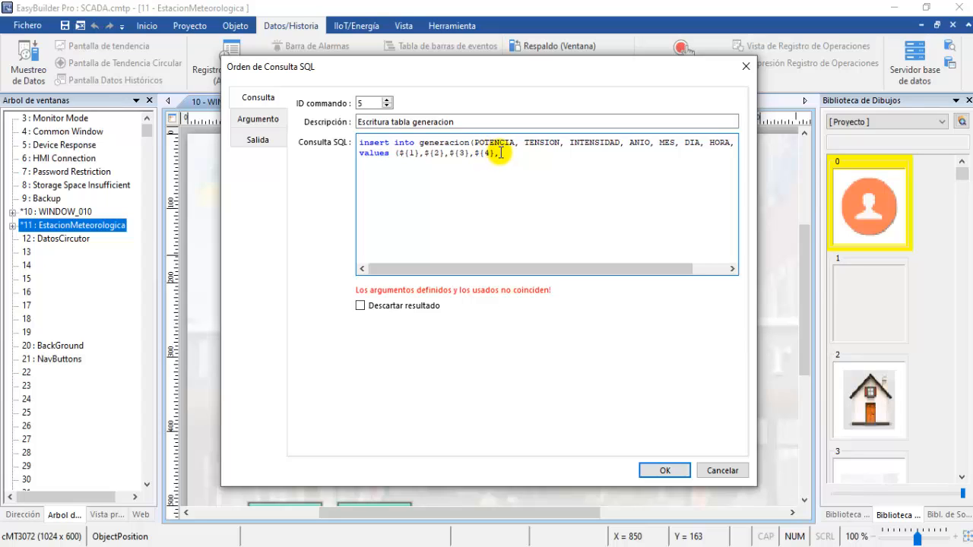
# Step: Extend the query's values list with the comma-separated placeholders ${5} and ${6}
pyautogui.write(',${1}')
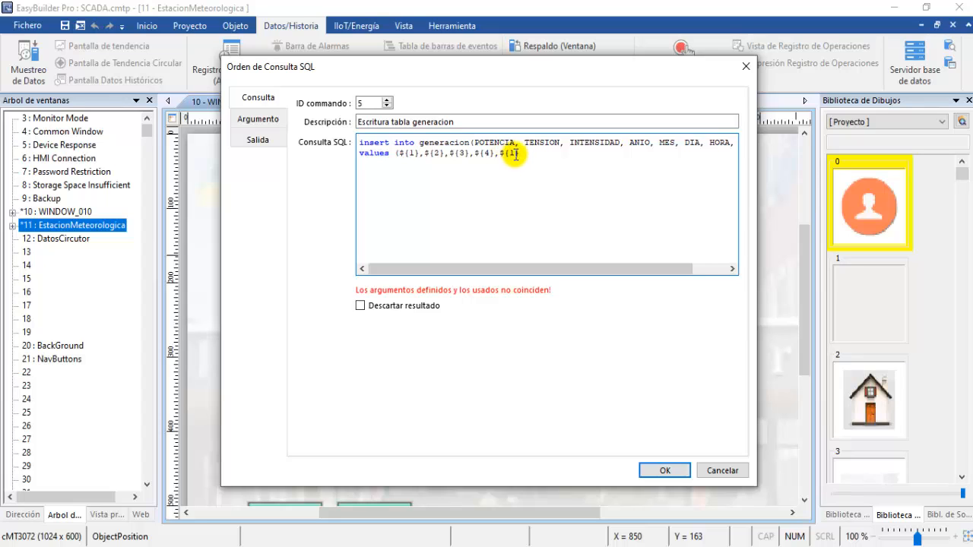
pyautogui.click(517, 154)
pyautogui.press('BackSpace')
pyautogui.write('5')
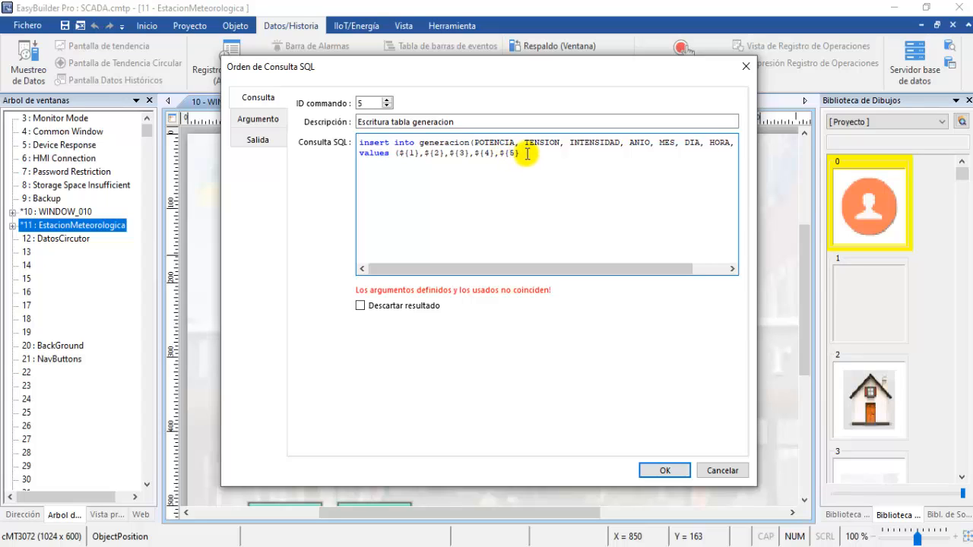
pyautogui.write(',${1}')
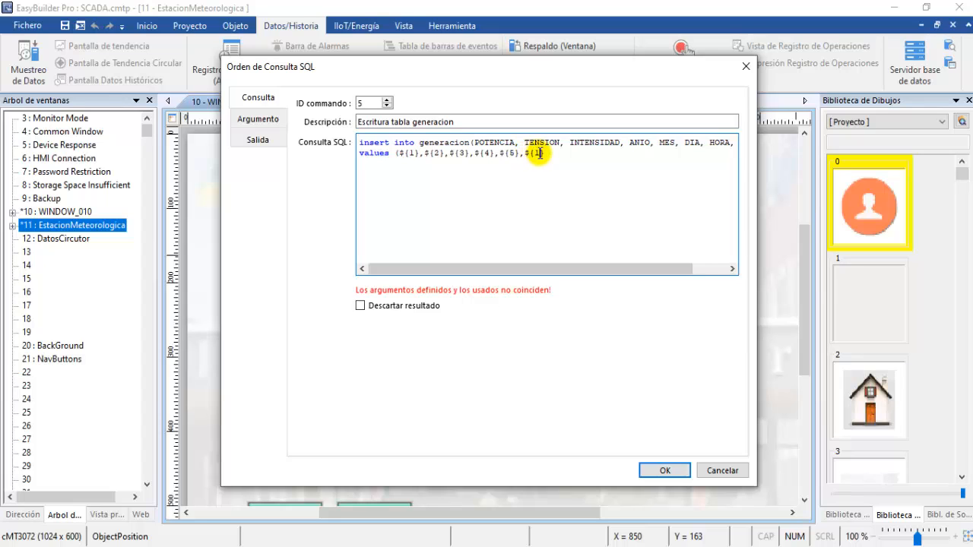
pyautogui.write(')')
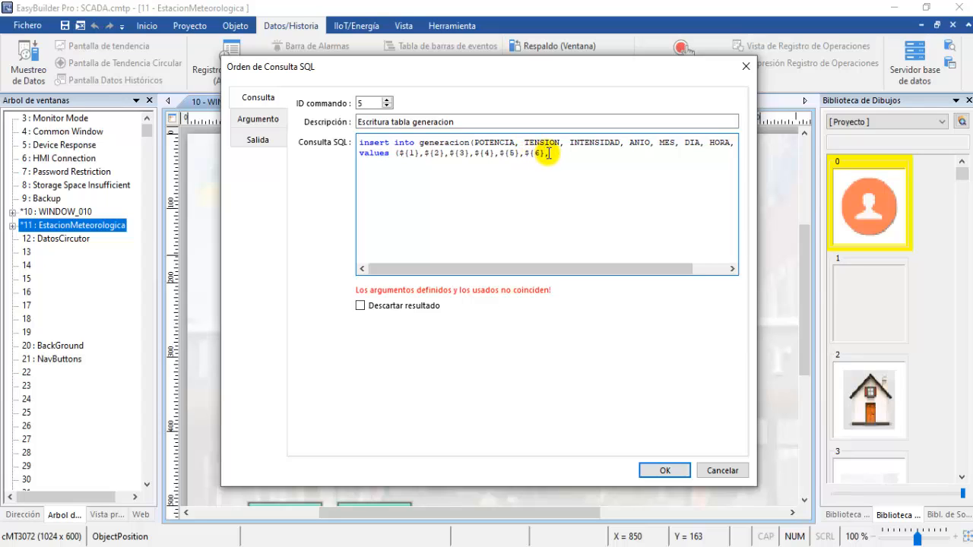
# Step: Complete the values list with "${7},${8});", accept the command and its SQL query, and exit the SQL query list
pyautogui.write('${1}')
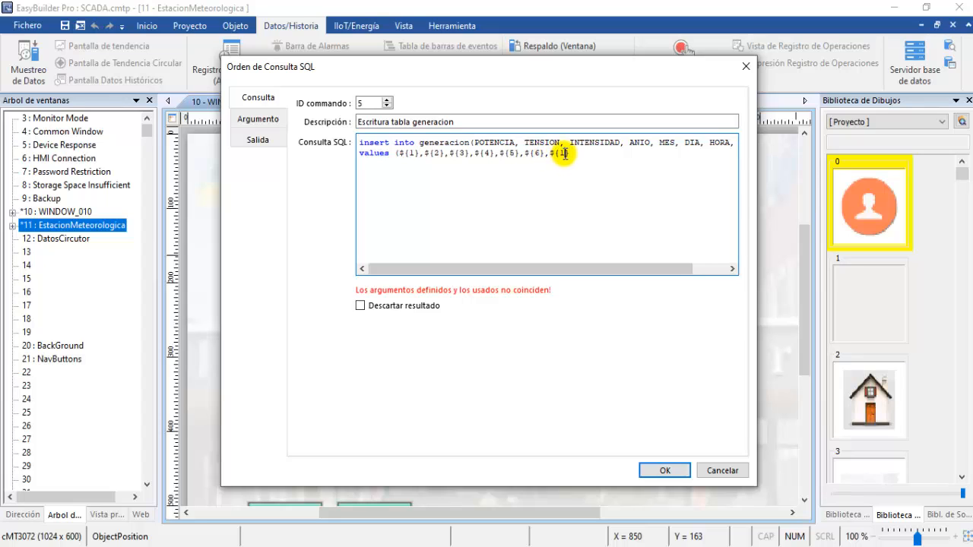
pyautogui.write('7')
pyautogui.click(576, 154)
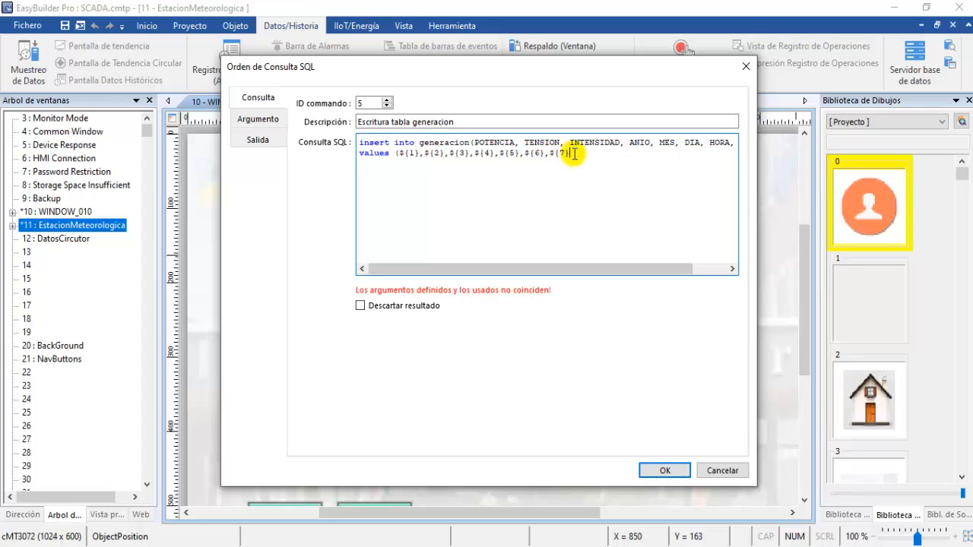
pyautogui.write(',${')
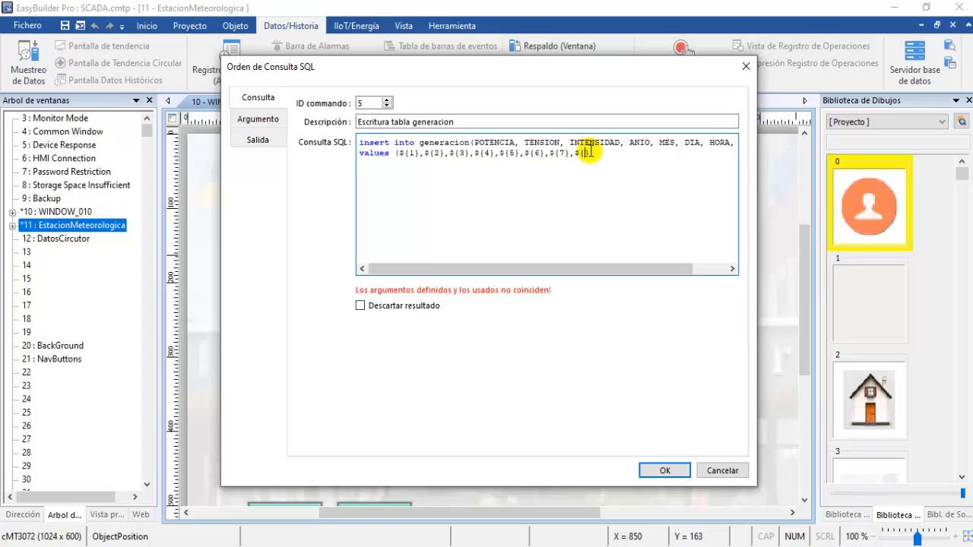
pyautogui.write('8')
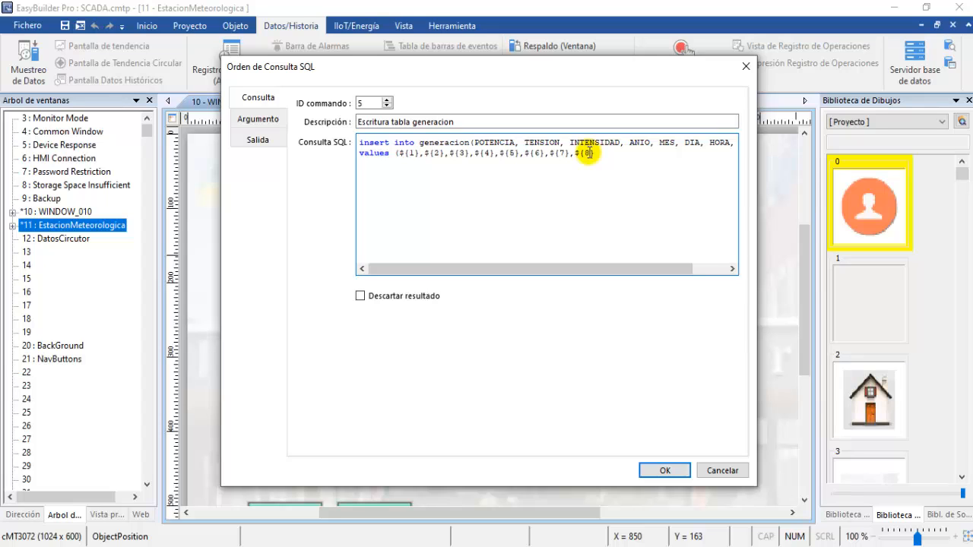
pyautogui.press('BackSpace')
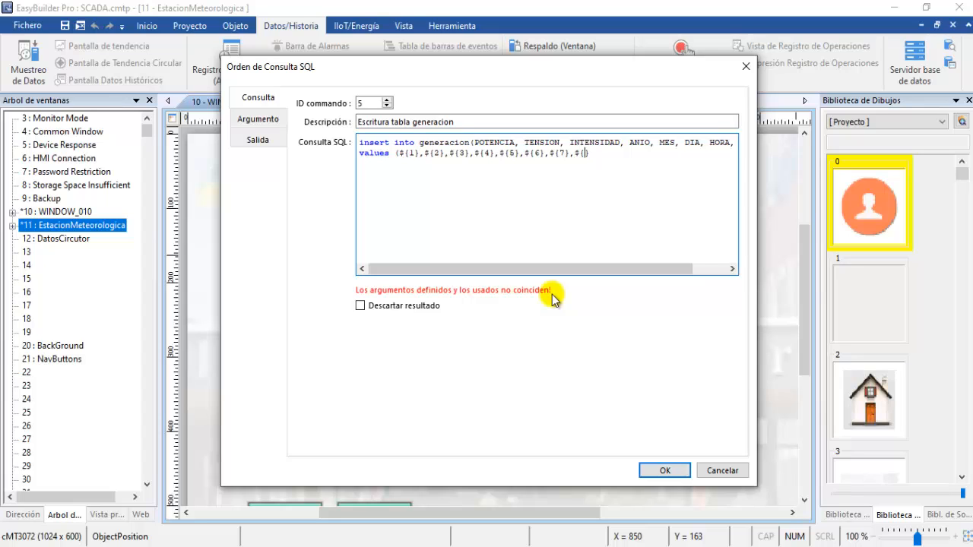
pyautogui.write('8});')
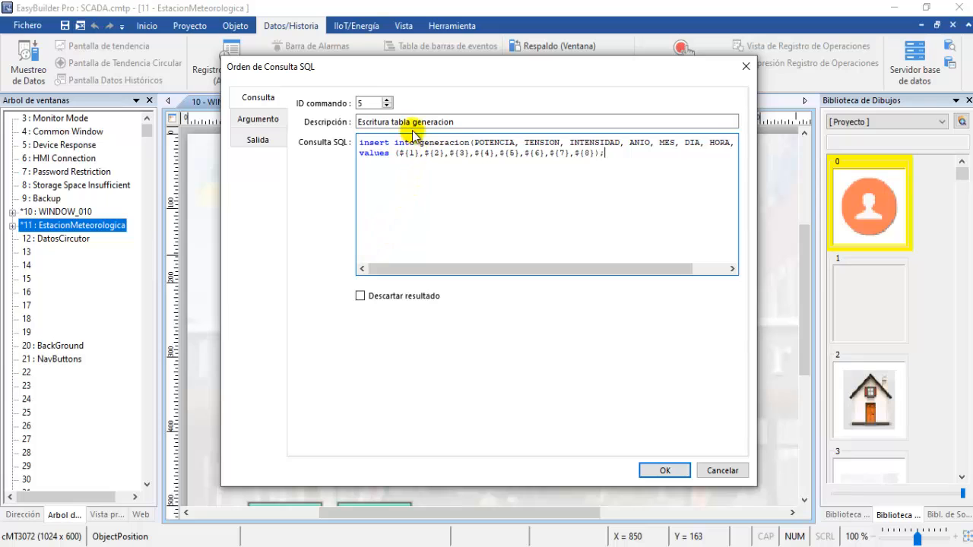
pyautogui.click(665, 470)
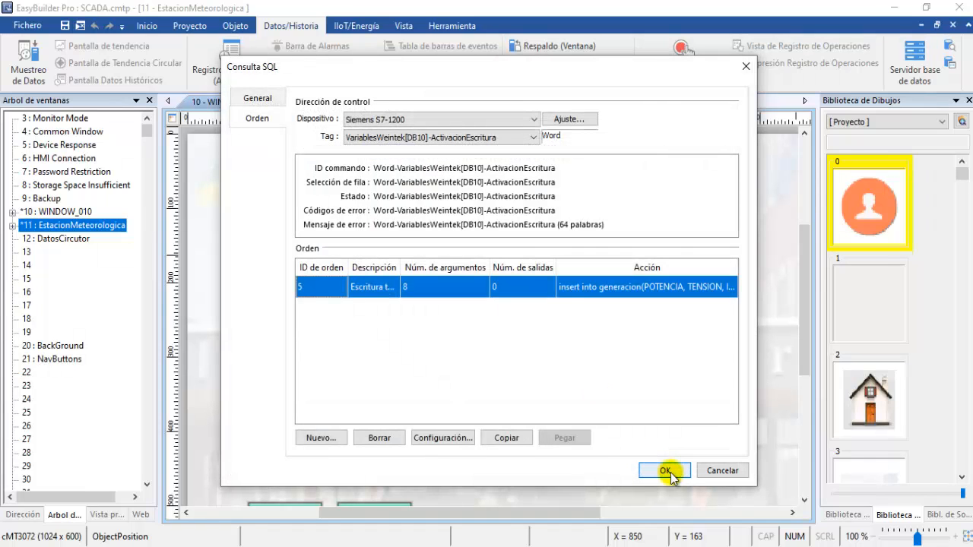
pyautogui.click(666, 471)
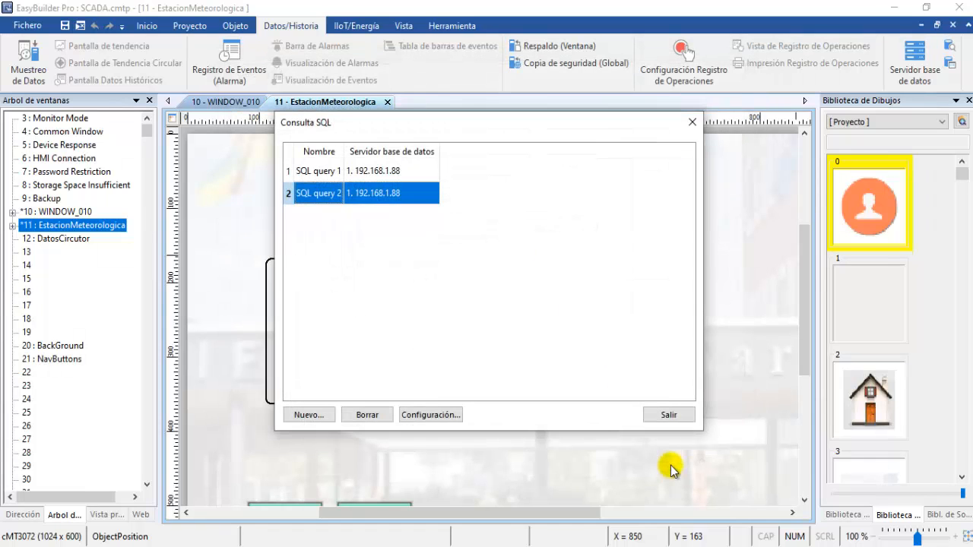
pyautogui.click(678, 416)
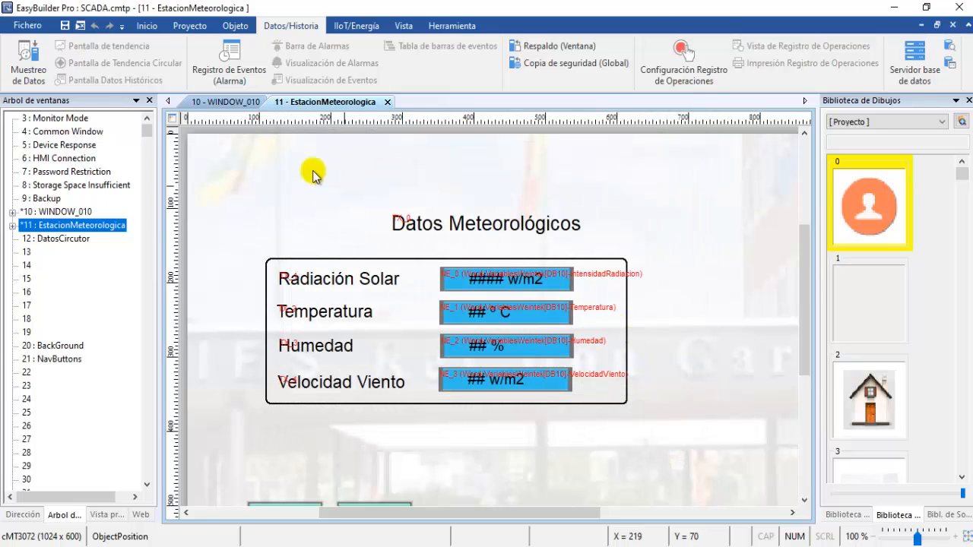
# Step: Download the project to the HMI at 192.168.1.151 over Ethernet and exit the download dialog
pyautogui.click(144, 26)
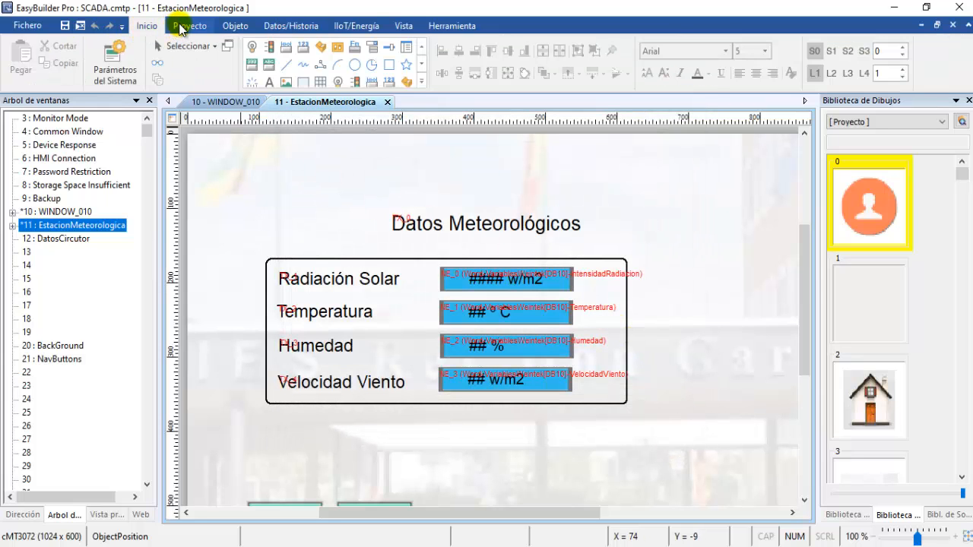
pyautogui.click(183, 26)
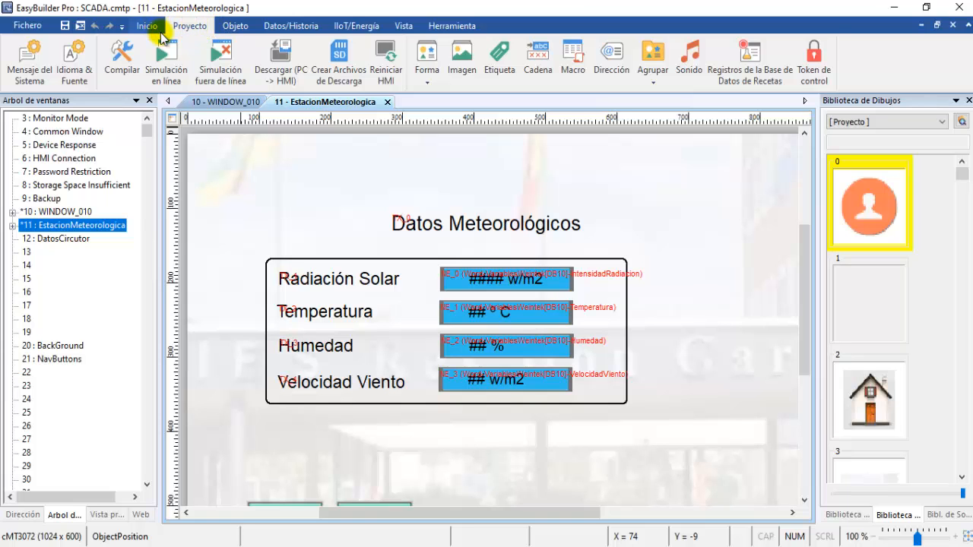
pyautogui.click(341, 67)
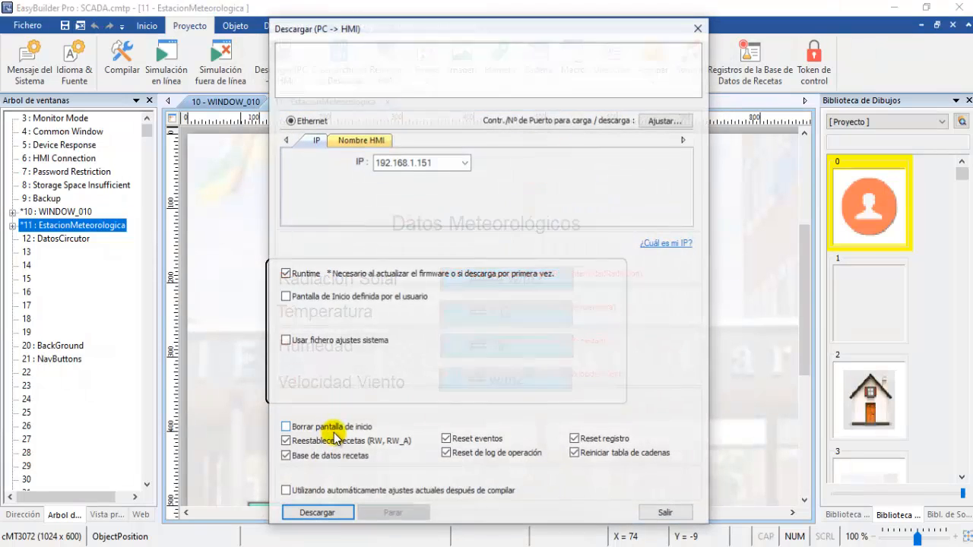
pyautogui.click(316, 512)
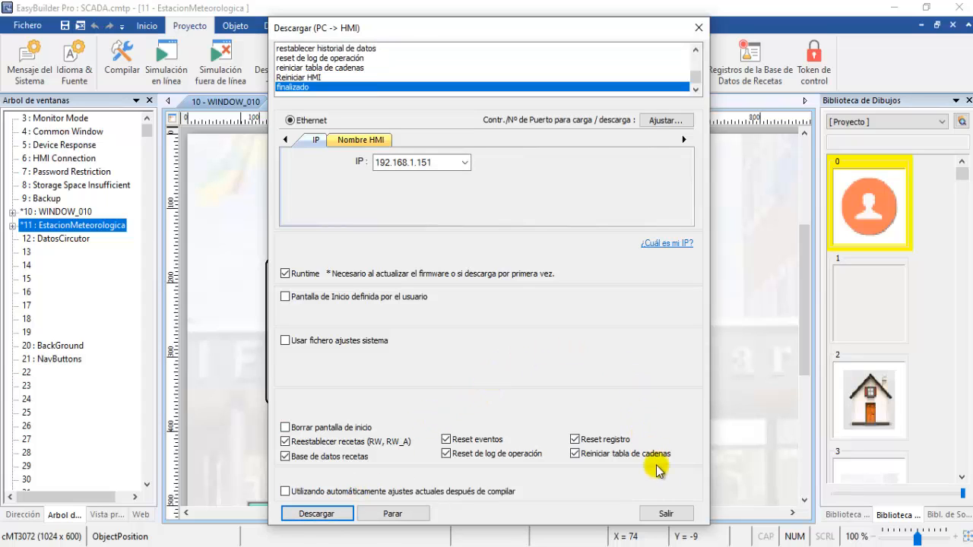
pyautogui.click(666, 514)
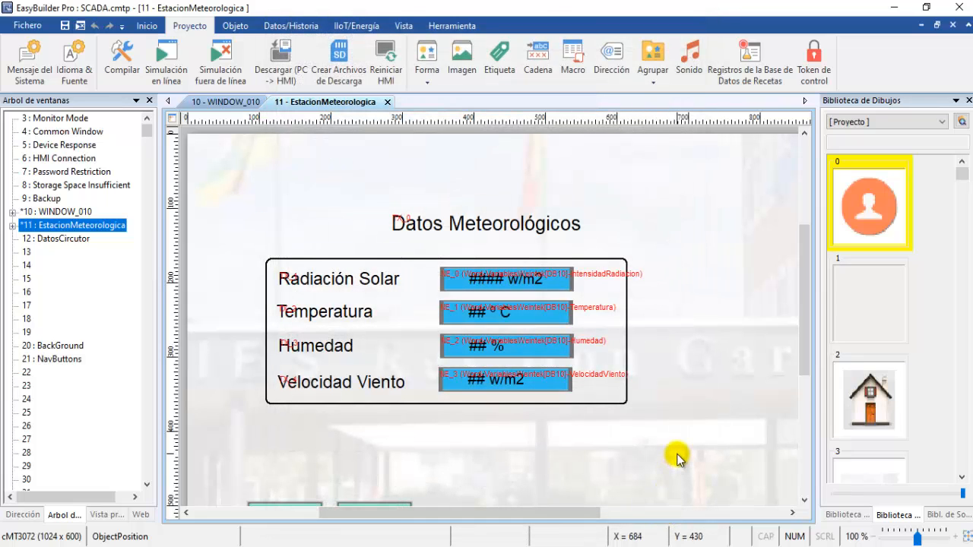
# Step: Check the write logic in TIA Portal and examine the rows of the estacion and generacion tables in phpMyAdmin
pyautogui.click(584, 546)
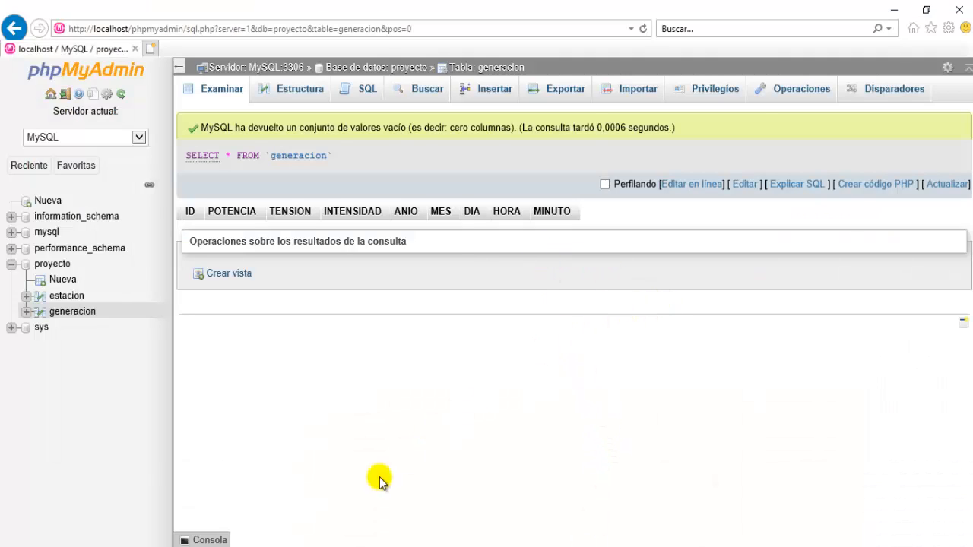
pyautogui.click(298, 546)
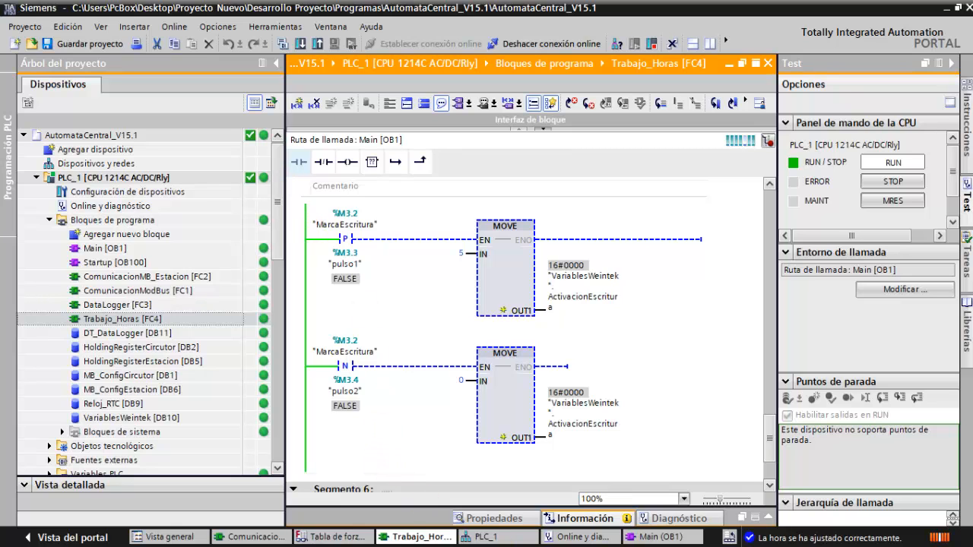
pyautogui.click(597, 546)
pyautogui.click(68, 301)
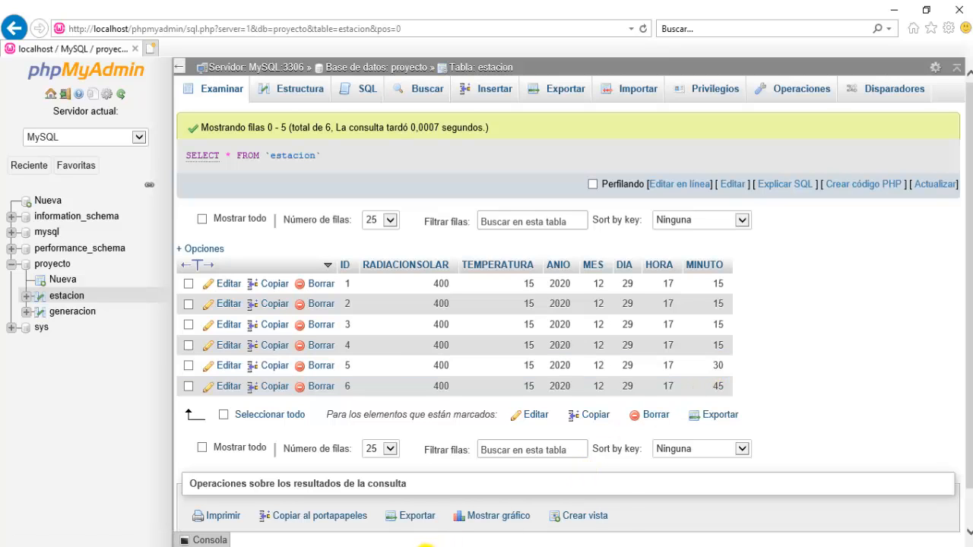
pyautogui.moveTo(424, 514)
pyautogui.click(69, 297)
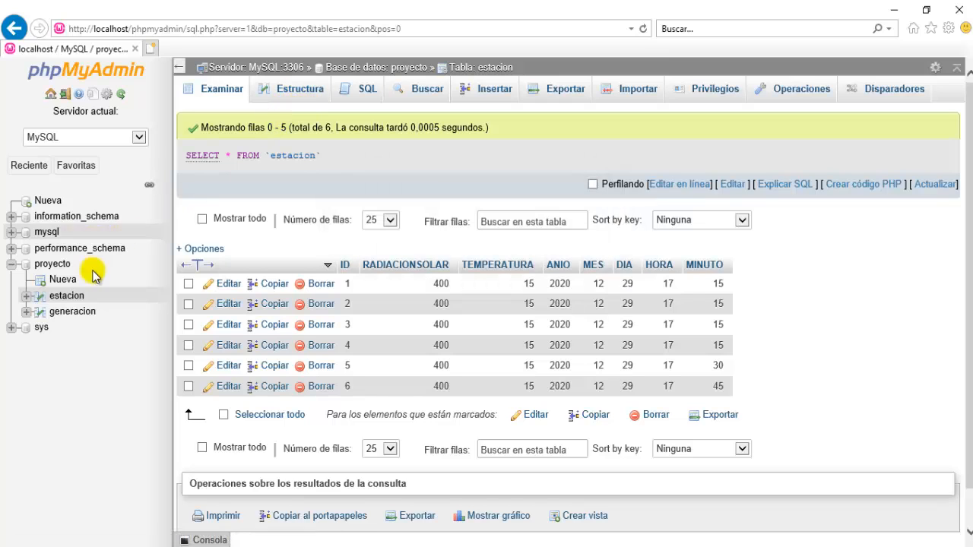
pyautogui.click(72, 311)
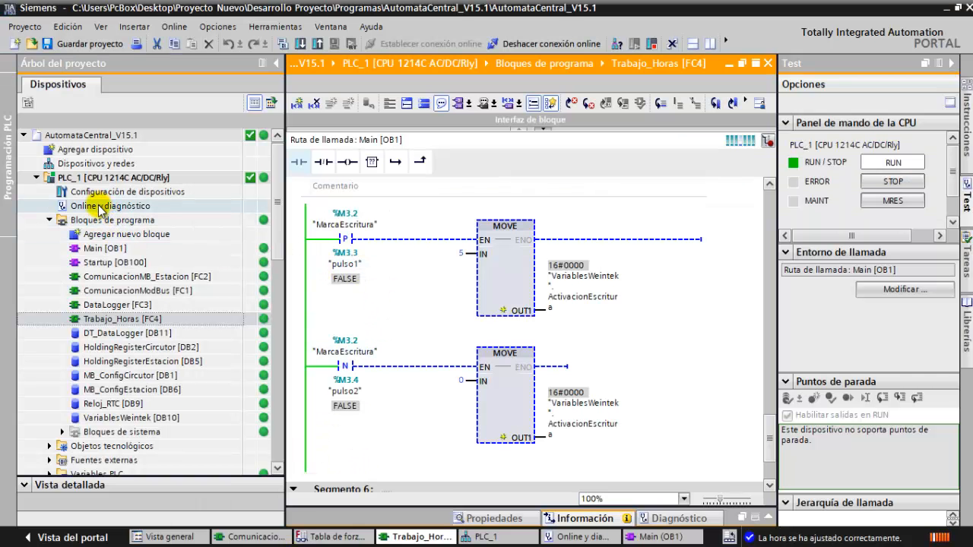
# Step: Open the PLC's online diagnostics, disable adopting the PG/PC time, and apply a module time of 17:44:30
pyautogui.click(99, 207)
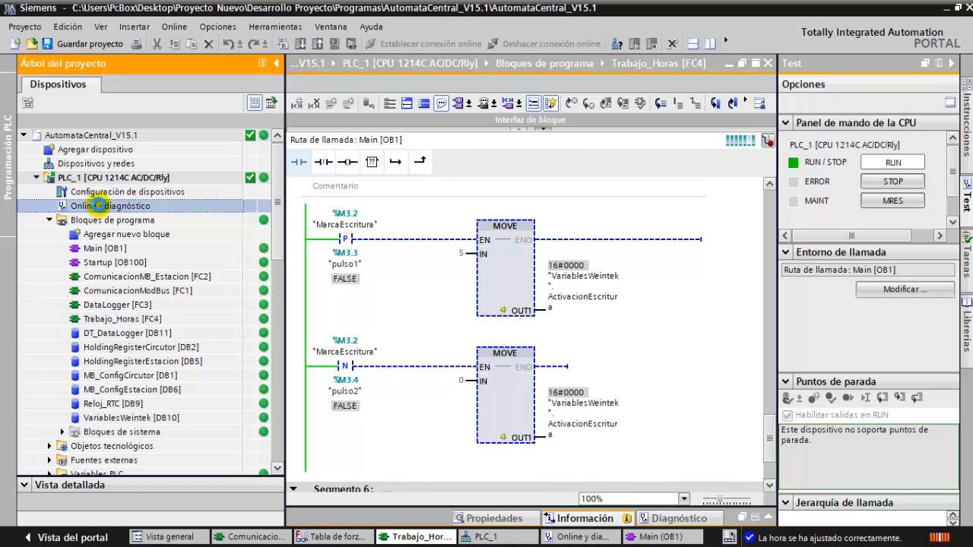
pyautogui.doubleClick(99, 206)
pyautogui.click(293, 215)
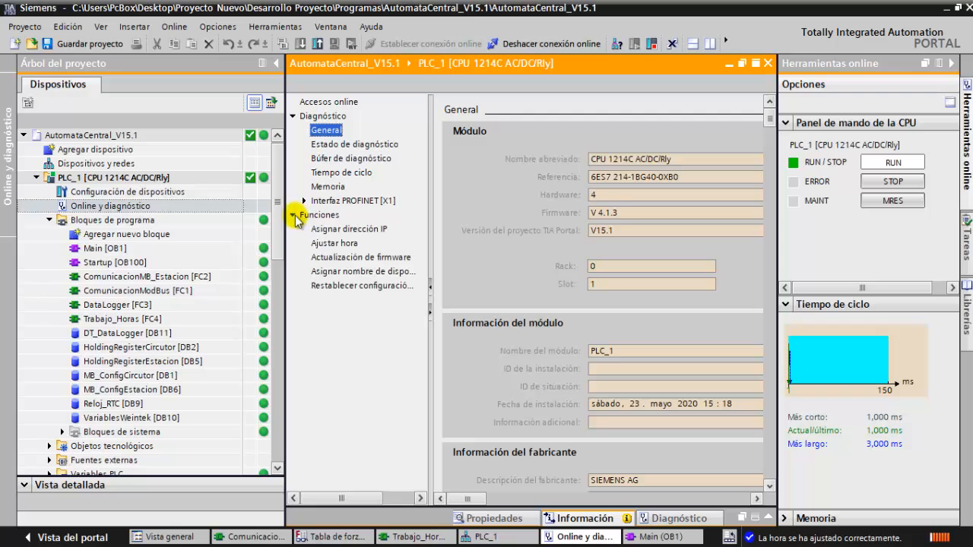
pyautogui.click(322, 244)
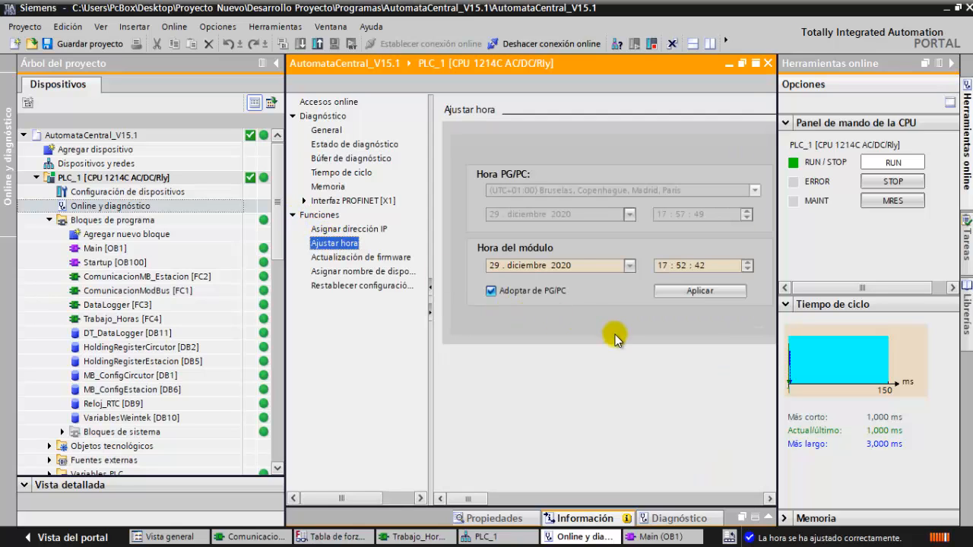
pyautogui.click(491, 293)
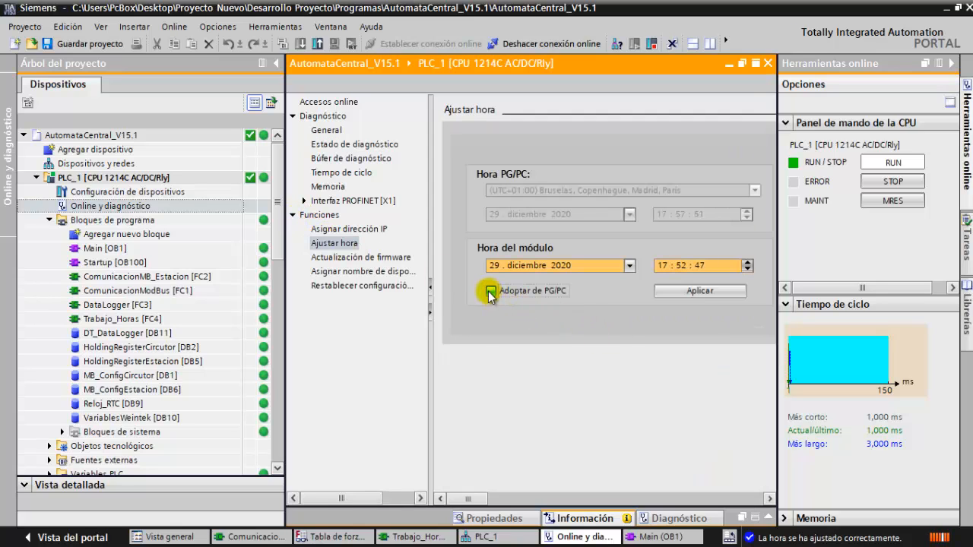
pyautogui.click(683, 268)
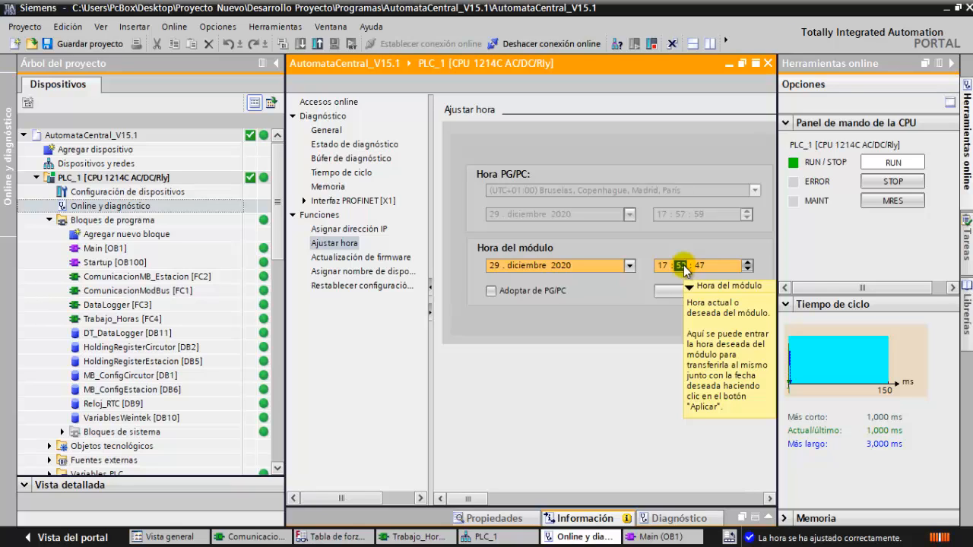
pyautogui.write('44 : ')
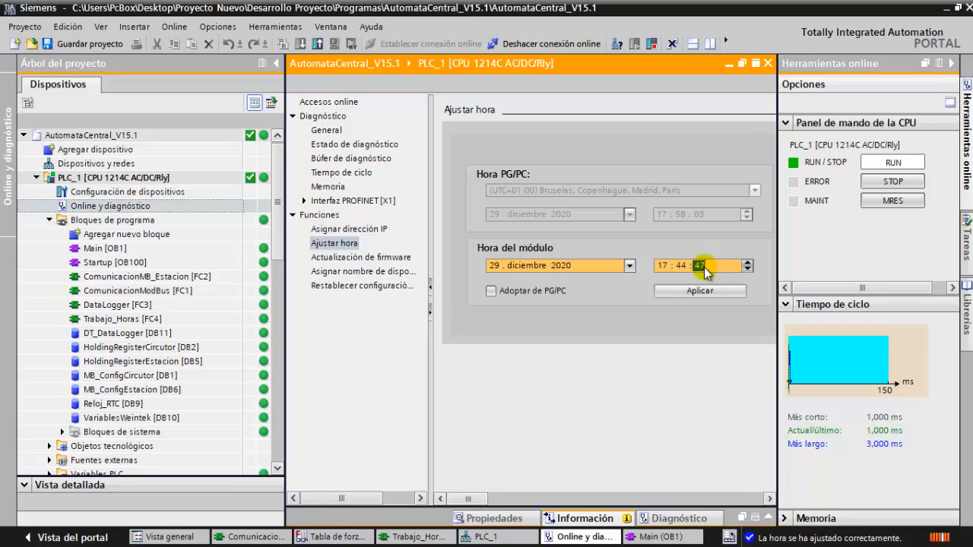
pyautogui.write('30')
pyautogui.click(700, 290)
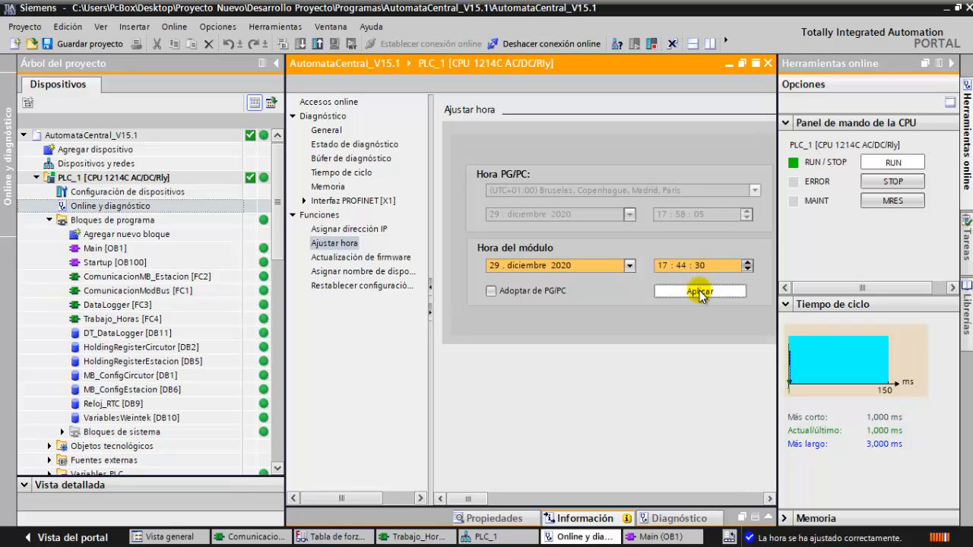
# Step: Open the Trabajo_Horas [FC4] block and monitor MarcaEscritura in segment 4 and the MOVE instructions in segment 5 as the clock reaches minute 45
pyautogui.doubleClick(114, 319)
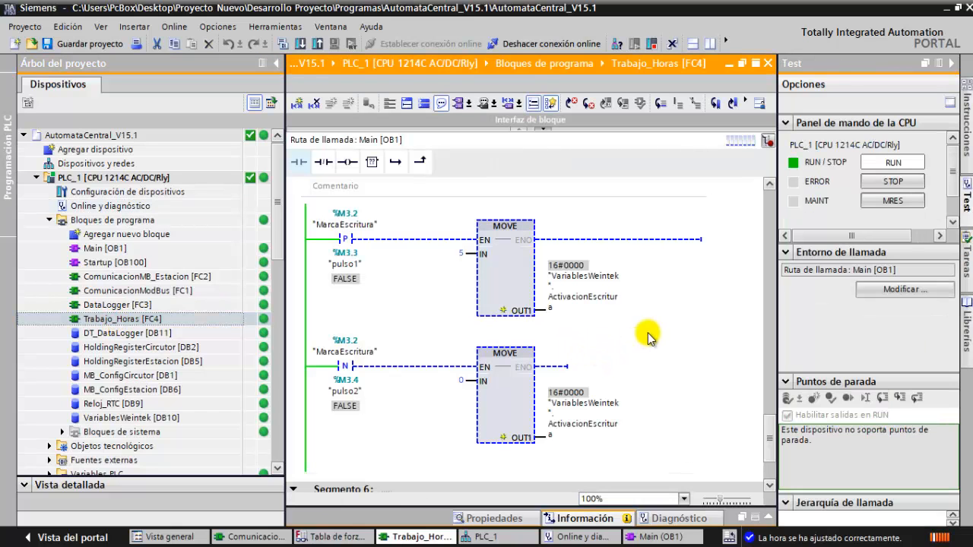
pyautogui.scroll(8, 720, 304)
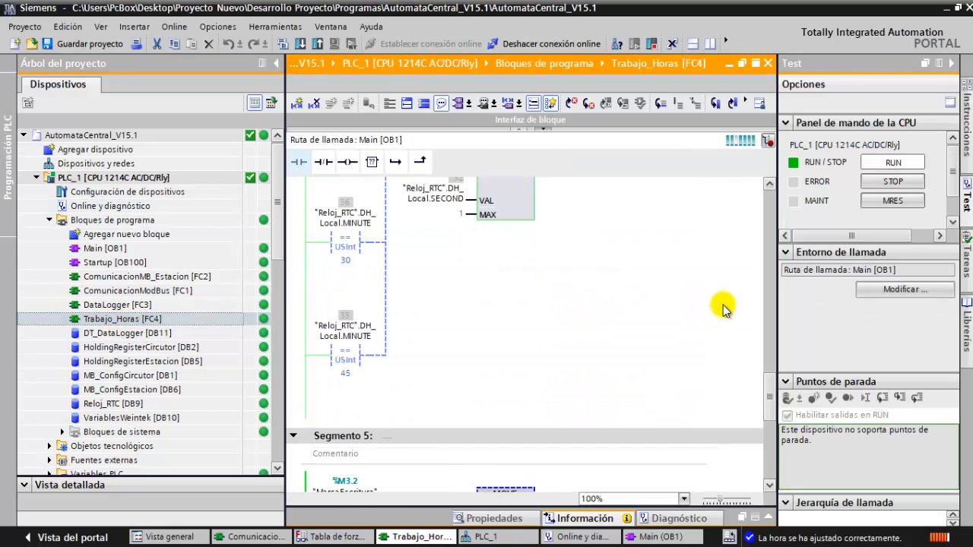
pyautogui.scroll(5, 722, 308)
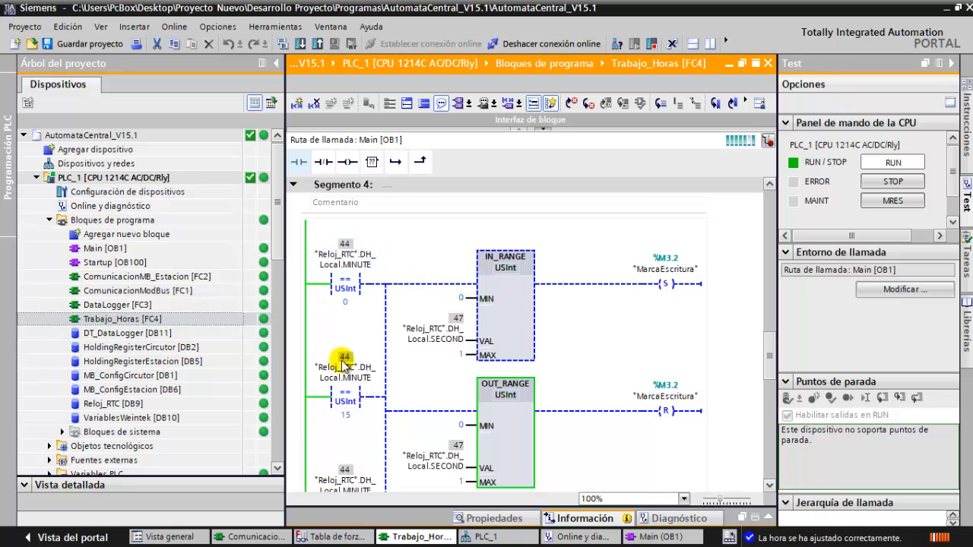
pyautogui.scroll(-3, 351, 364)
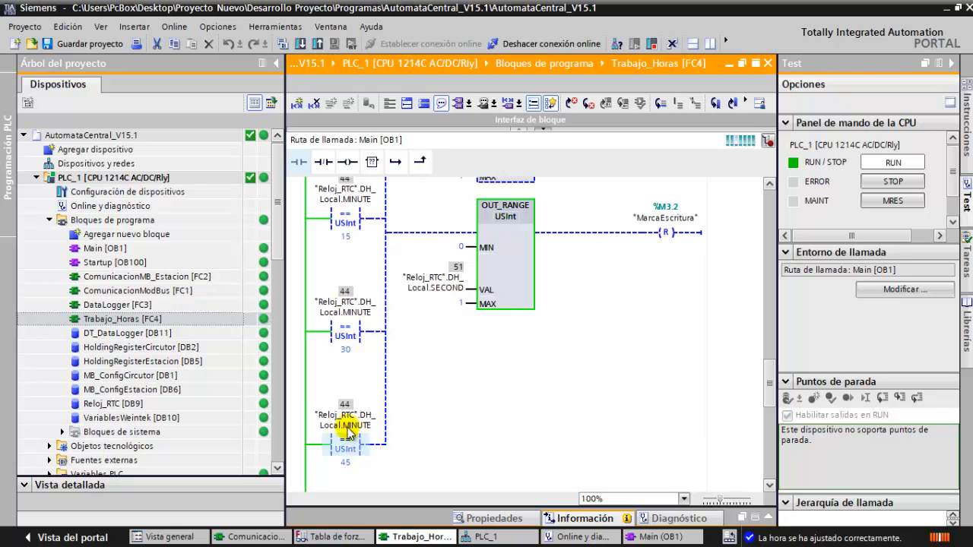
pyautogui.scroll(3, 380, 403)
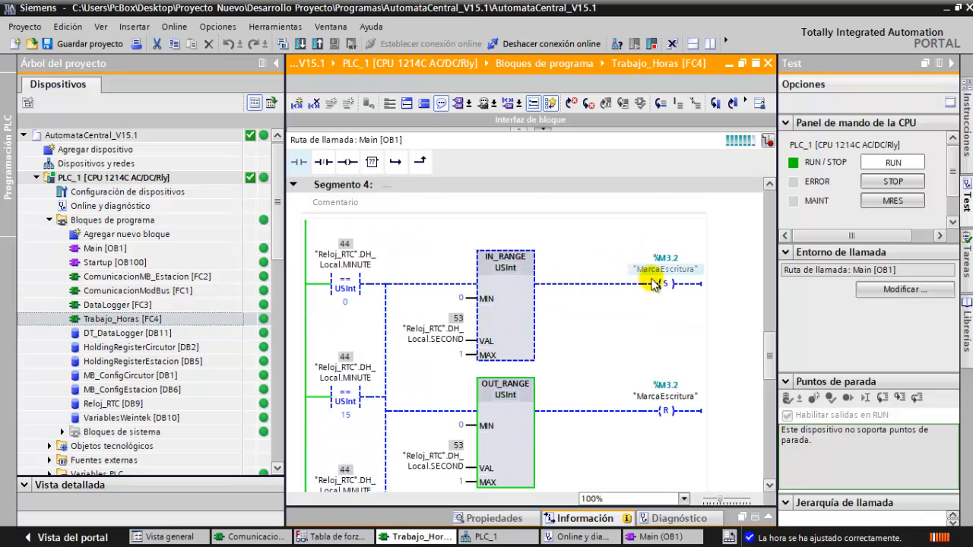
pyautogui.scroll(-5, 677, 321)
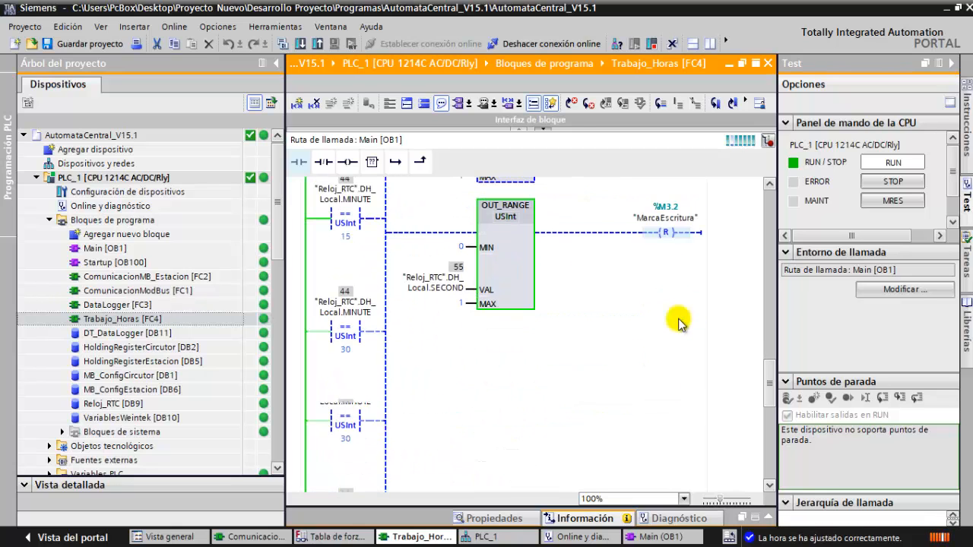
pyautogui.scroll(-2, 676, 320)
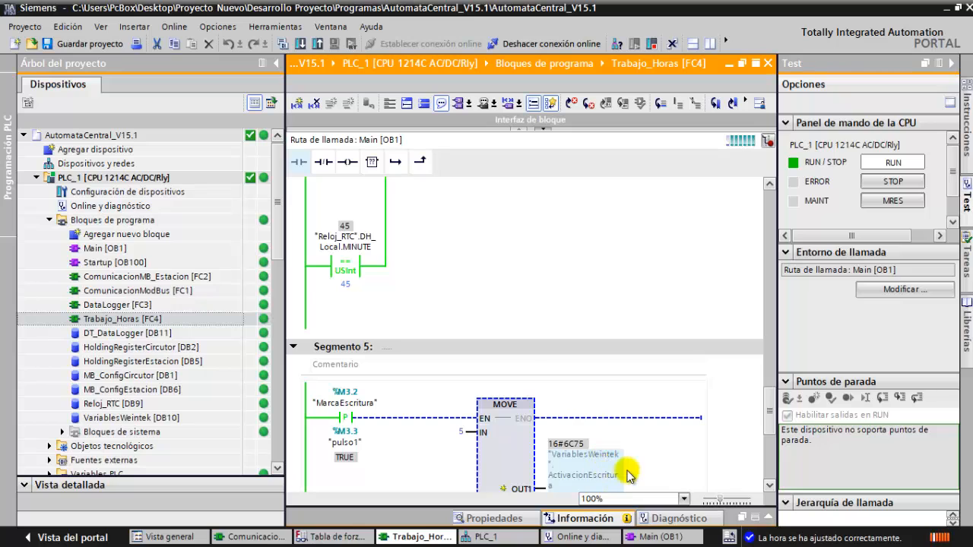
pyautogui.scroll(-2, 630, 469)
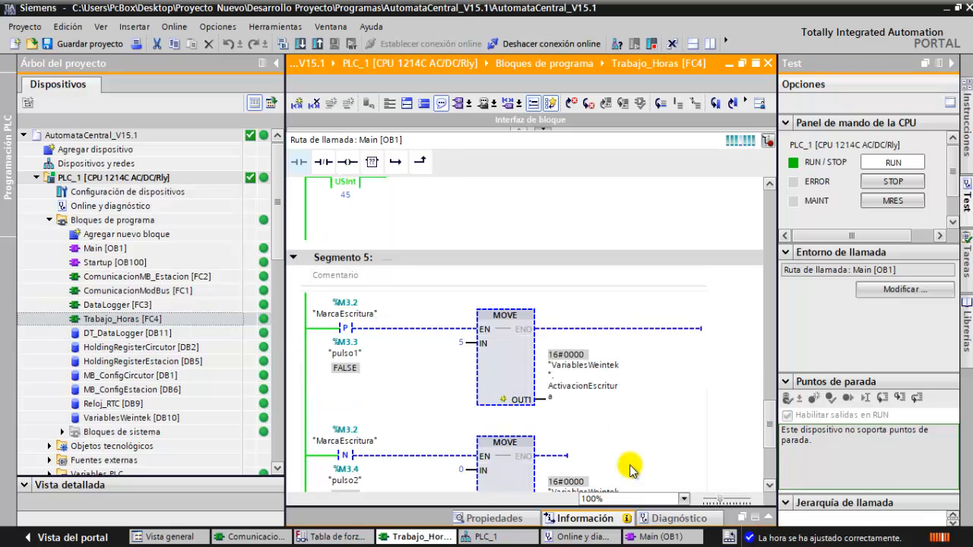
pyautogui.scroll(8, 629, 469)
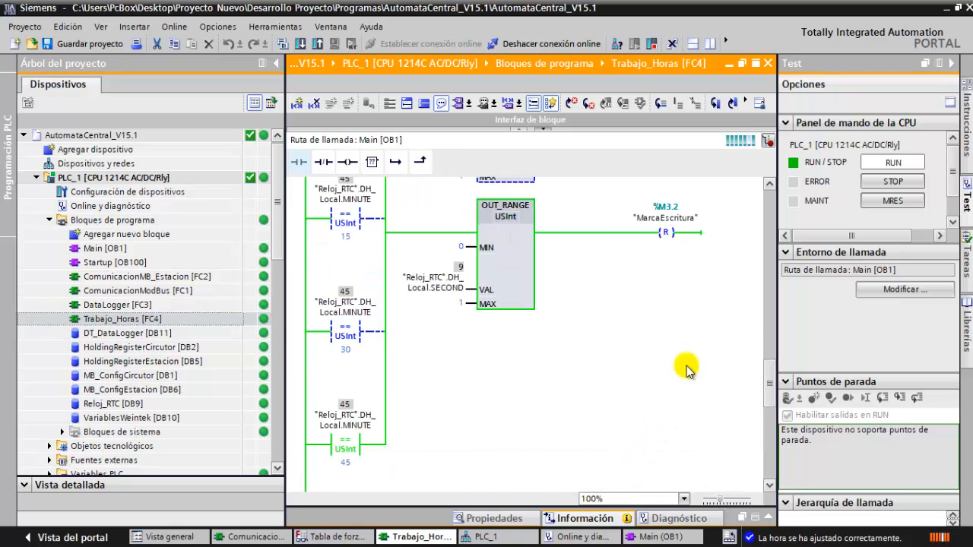
pyautogui.scroll(3, 701, 332)
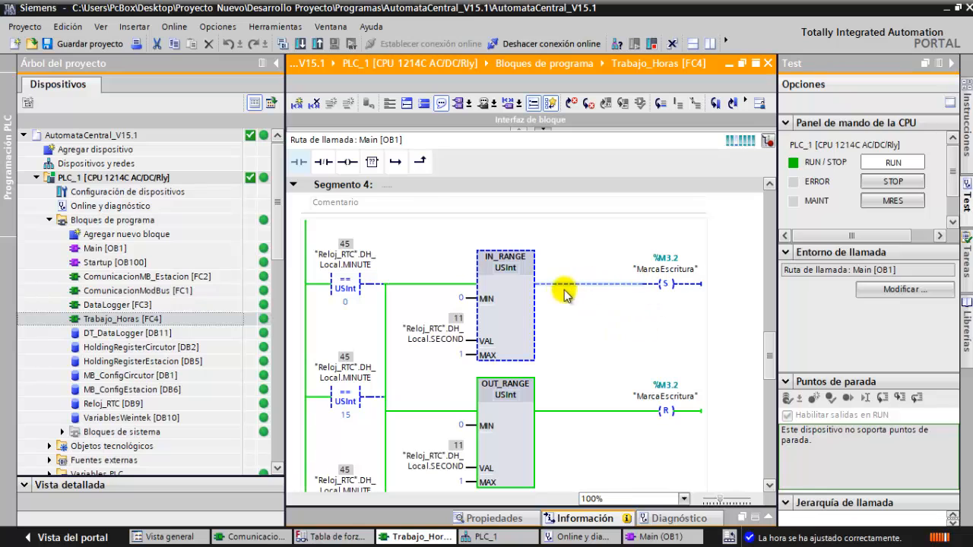
pyautogui.scroll(-3, 666, 311)
pyautogui.scroll(-9, 670, 321)
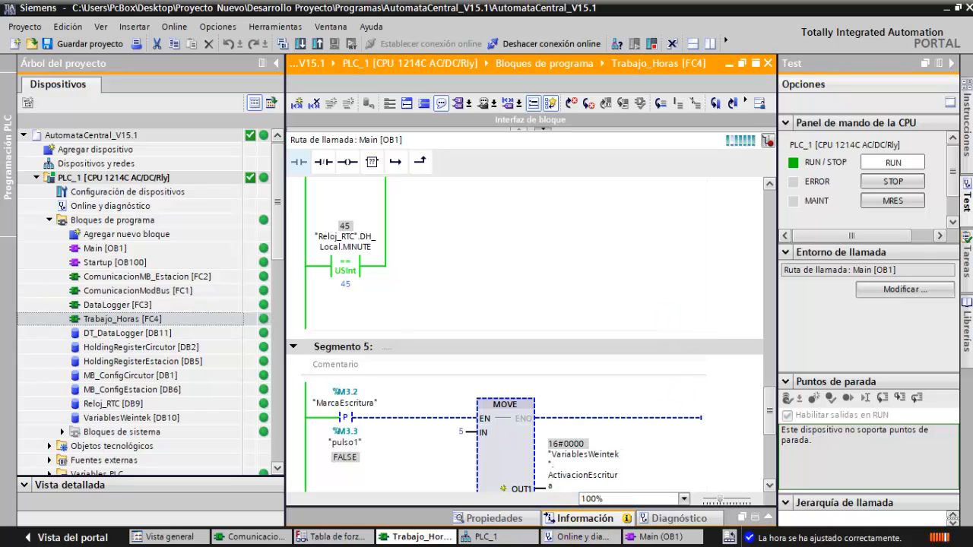
# Step: Switch to phpMyAdmin and check the generacion table's rows and column structure and the estacion table's rows
pyautogui.click(583, 546)
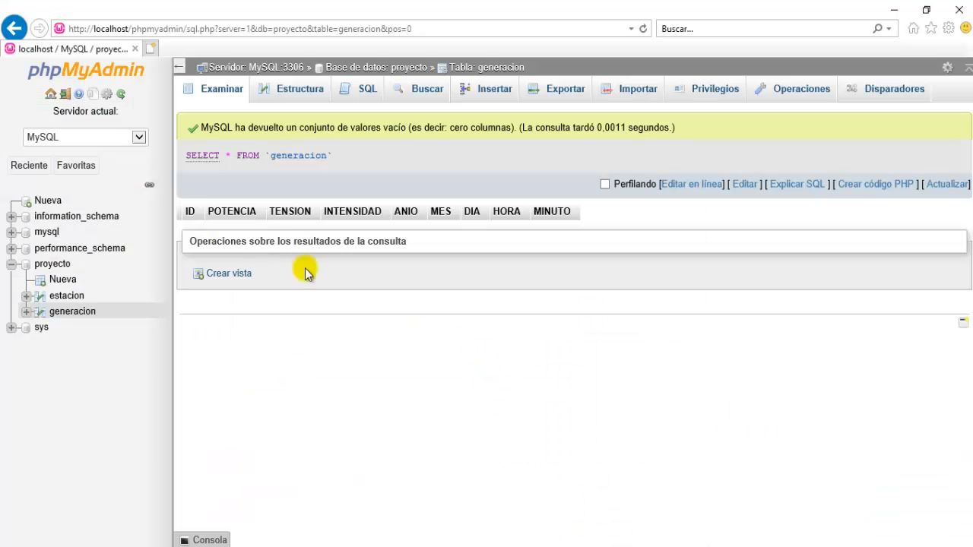
pyautogui.click(228, 98)
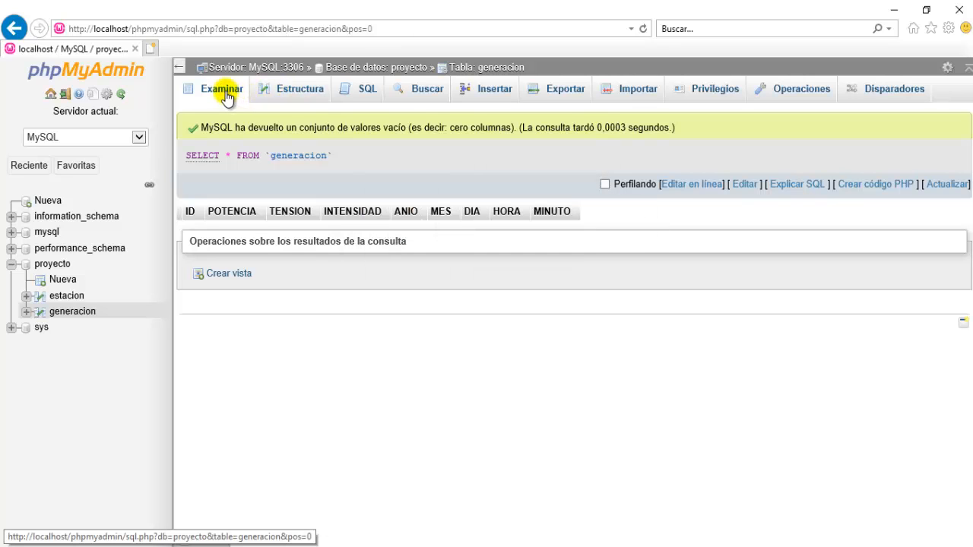
pyautogui.click(298, 91)
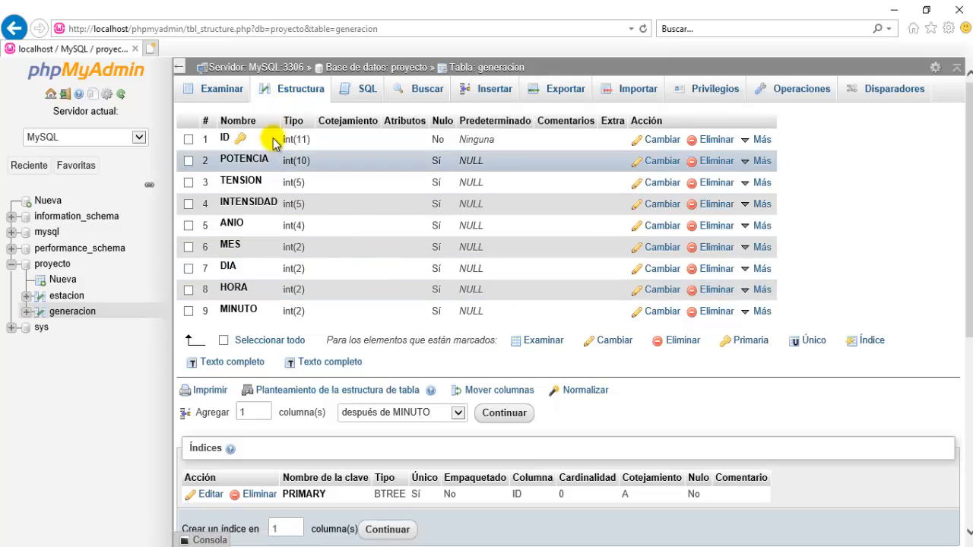
pyautogui.click(220, 88)
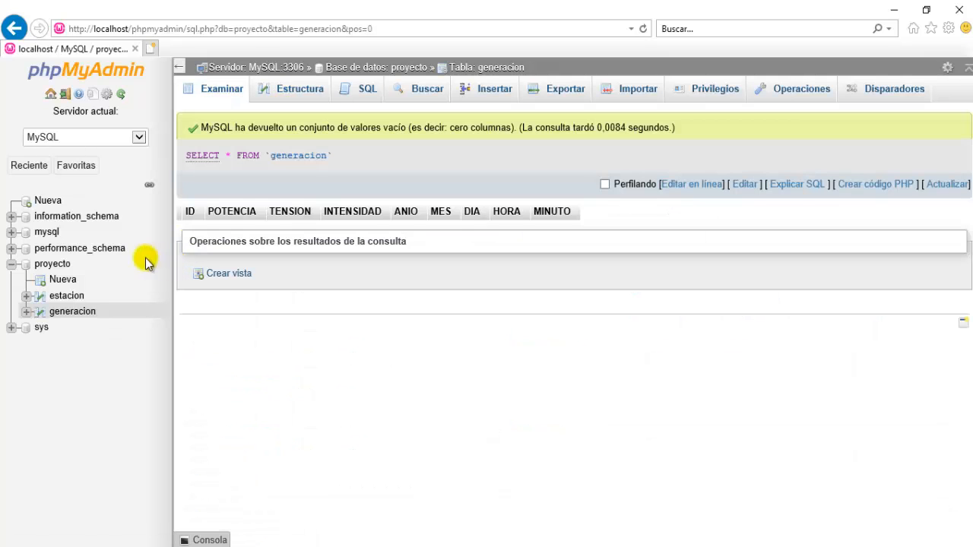
pyautogui.click(70, 298)
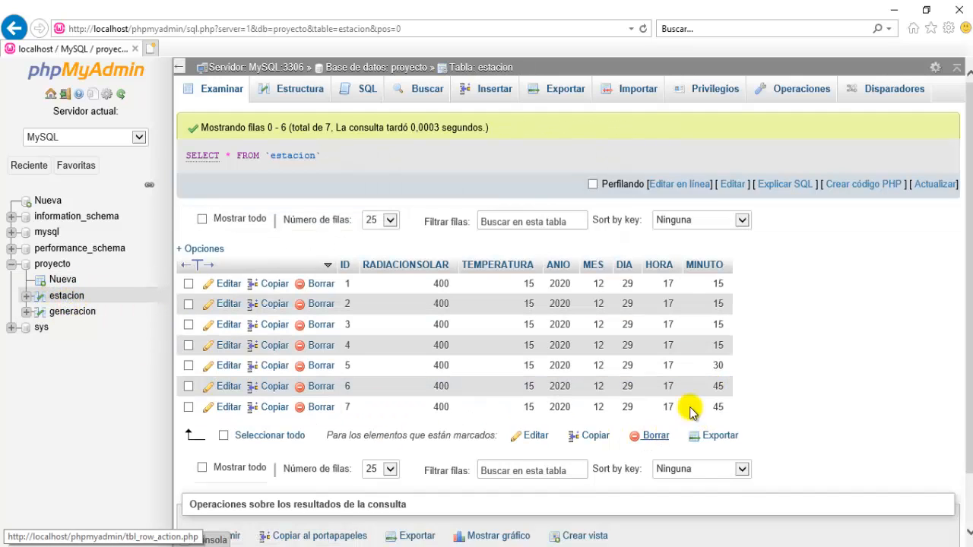
pyautogui.click(74, 314)
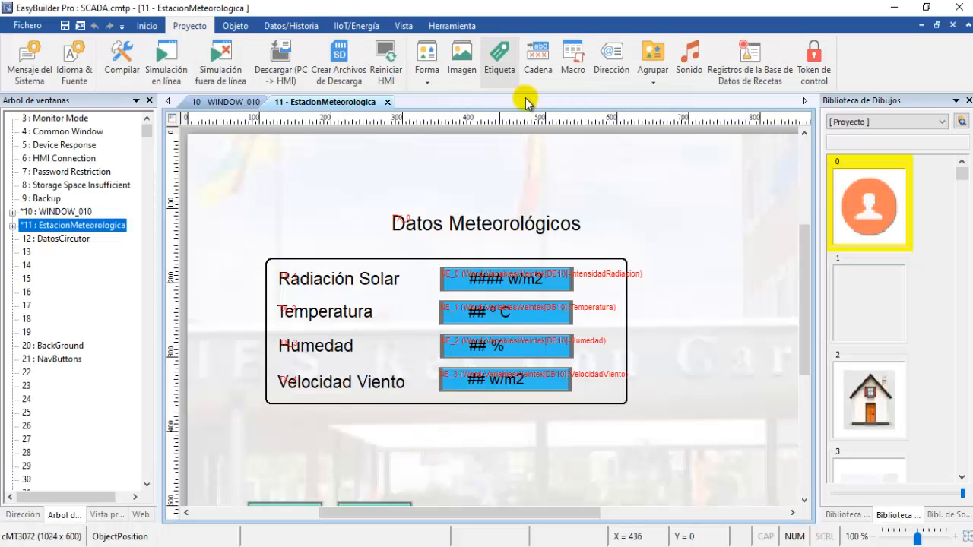
# Step: Switch to EasyBuilder Pro and open the commands of SQL query 2 for review
pyautogui.click(270, 29)
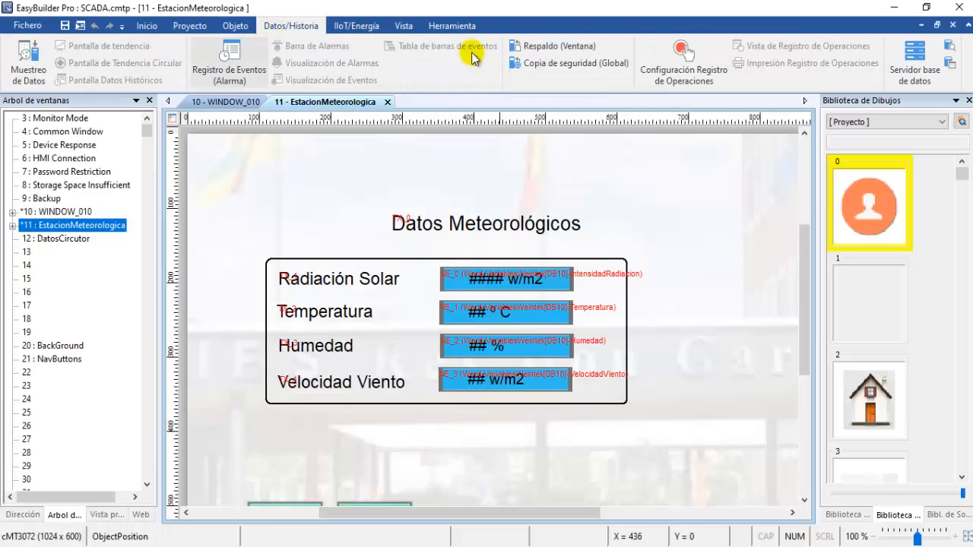
pyautogui.click(950, 47)
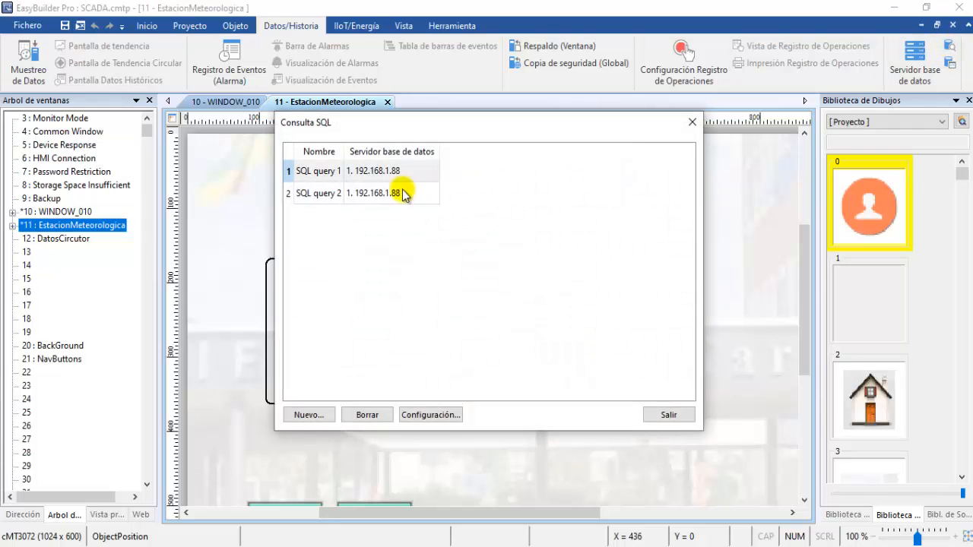
pyautogui.doubleClick(321, 195)
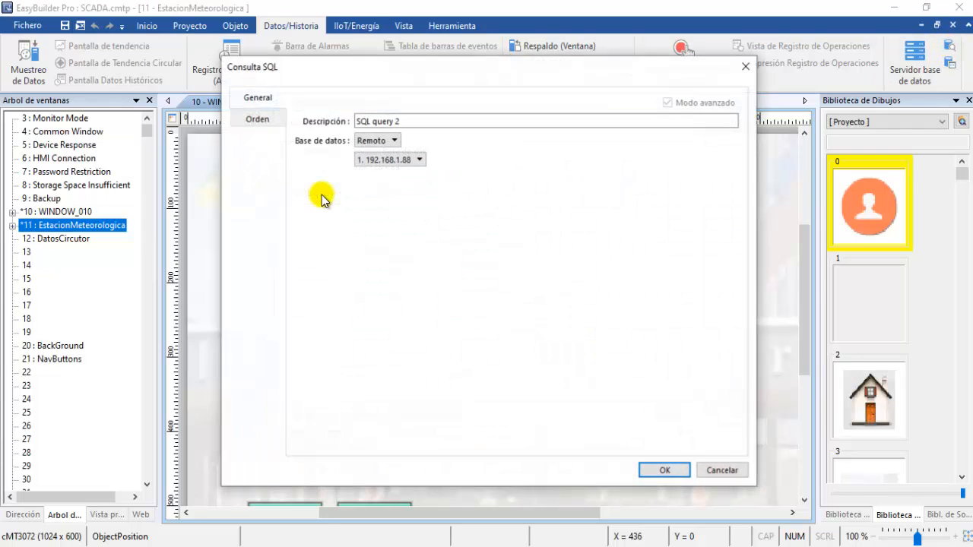
pyautogui.click(262, 120)
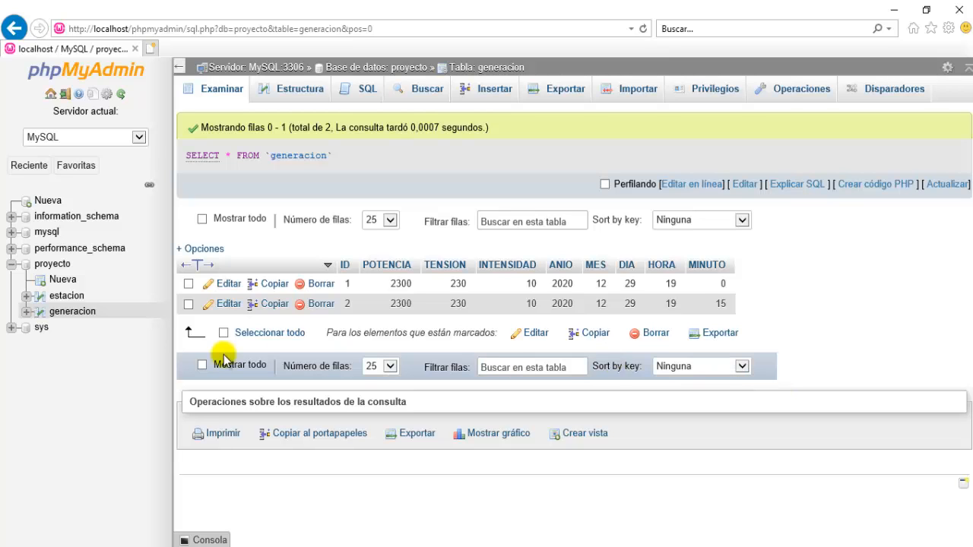
# Step: In phpMyAdmin, edit the generacion table's ID column and save it with auto-increment (A_I) enabled
pyautogui.click(310, 87)
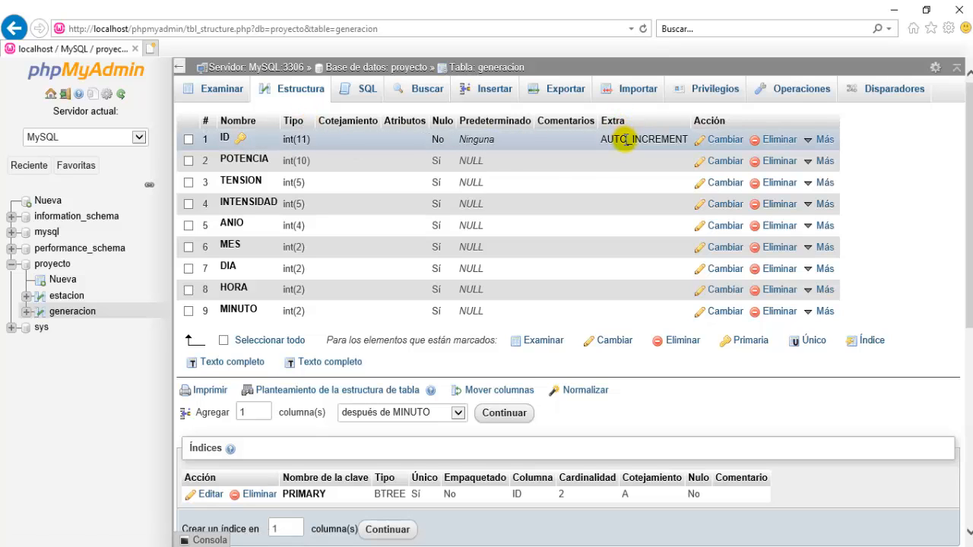
pyautogui.click(700, 144)
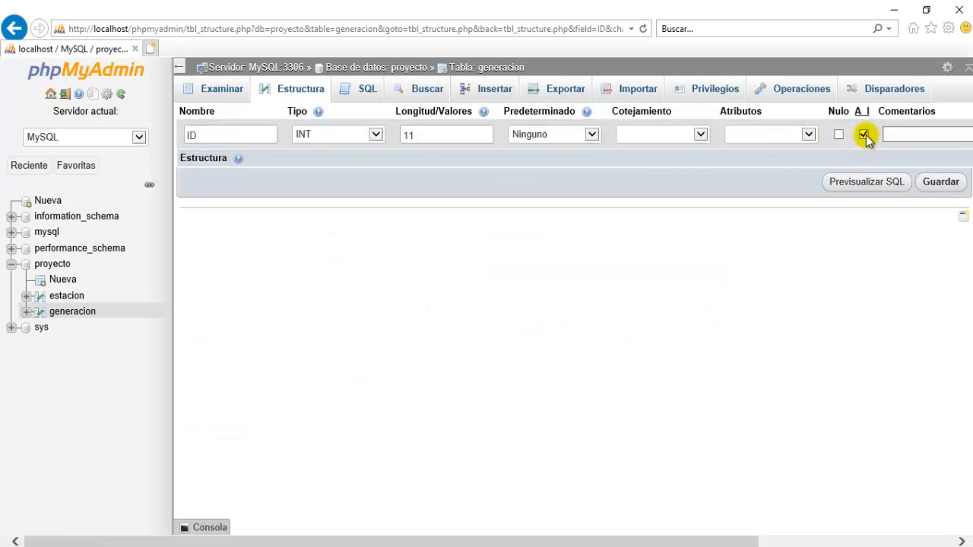
pyautogui.click(941, 184)
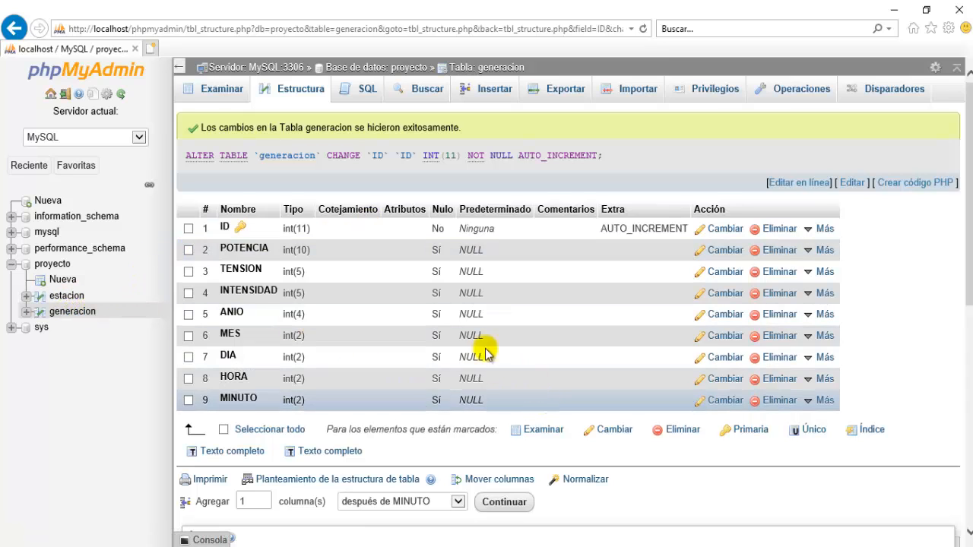
# Step: Examine the rows recorded in the estacion table and in the generacion table
pyautogui.click(68, 301)
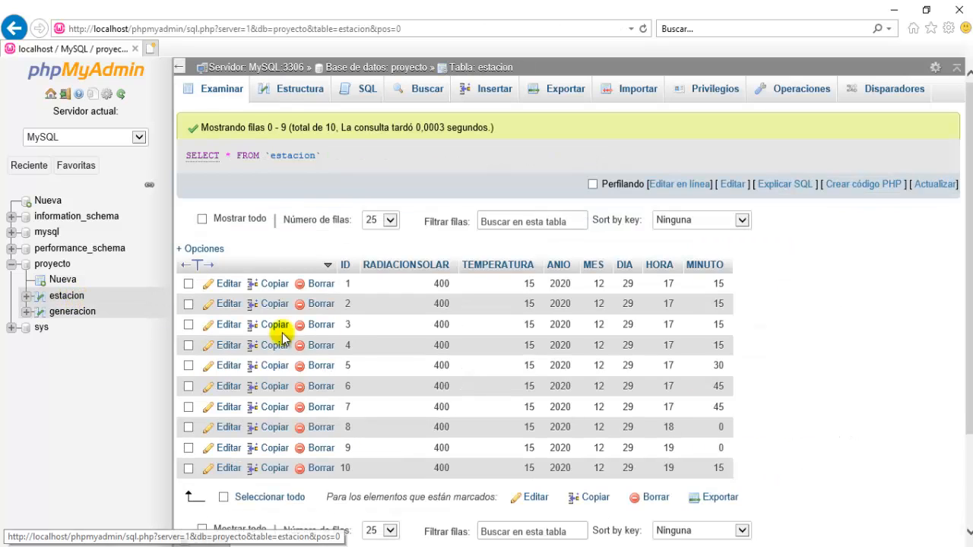
pyautogui.scroll(-2, 512, 380)
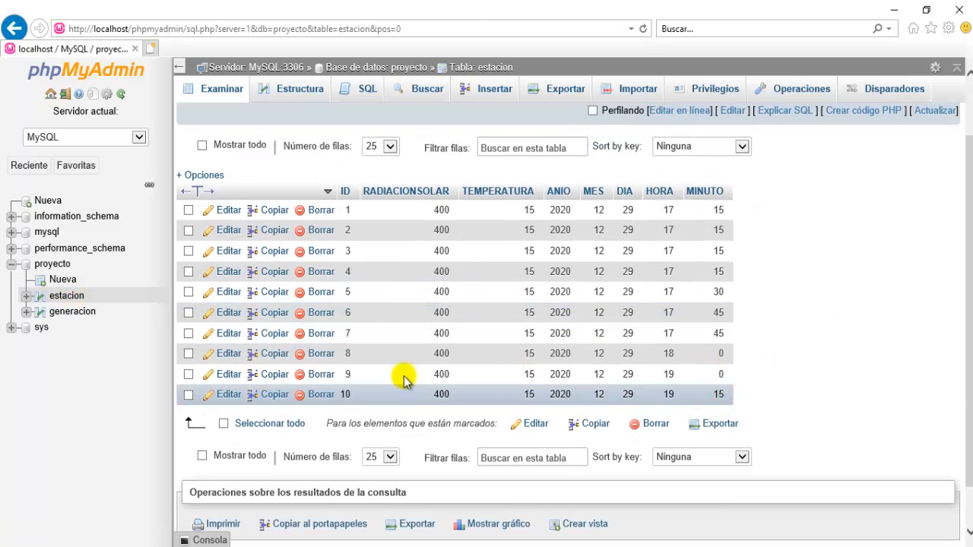
pyautogui.click(72, 313)
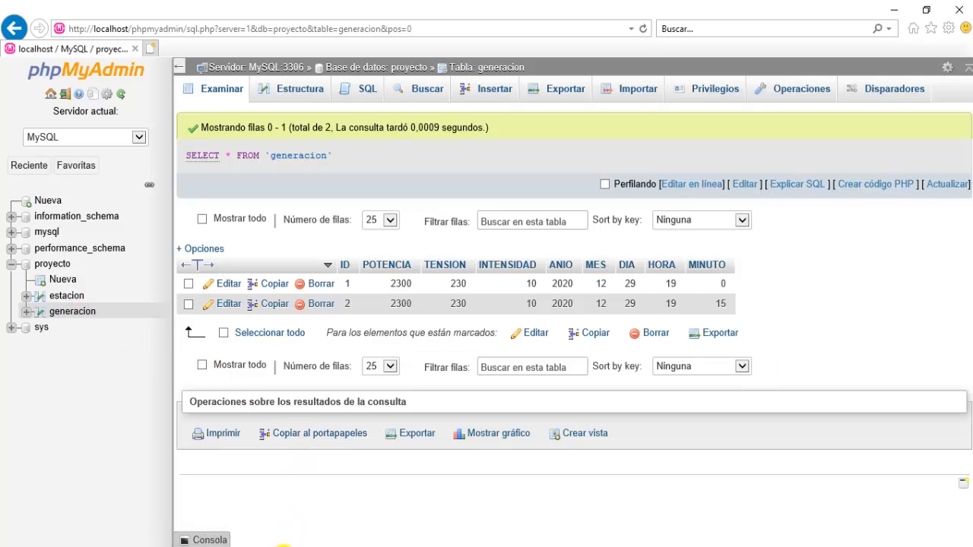
pyautogui.moveTo(281, 546)
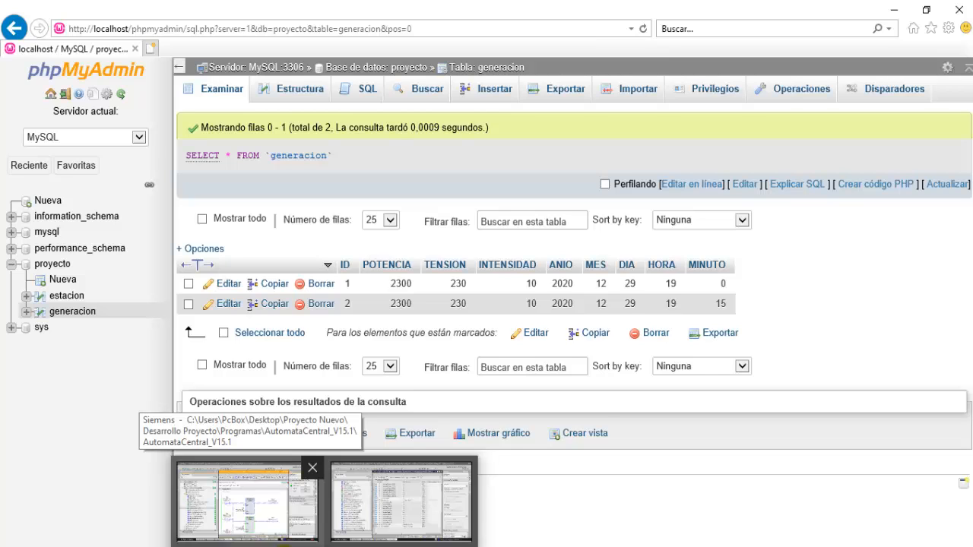
# Step: Switch to TIA Portal and examine the write-trigger logic in segments 4 and 5 of the Trabajo_Horas [FC4] block
pyautogui.click(297, 502)
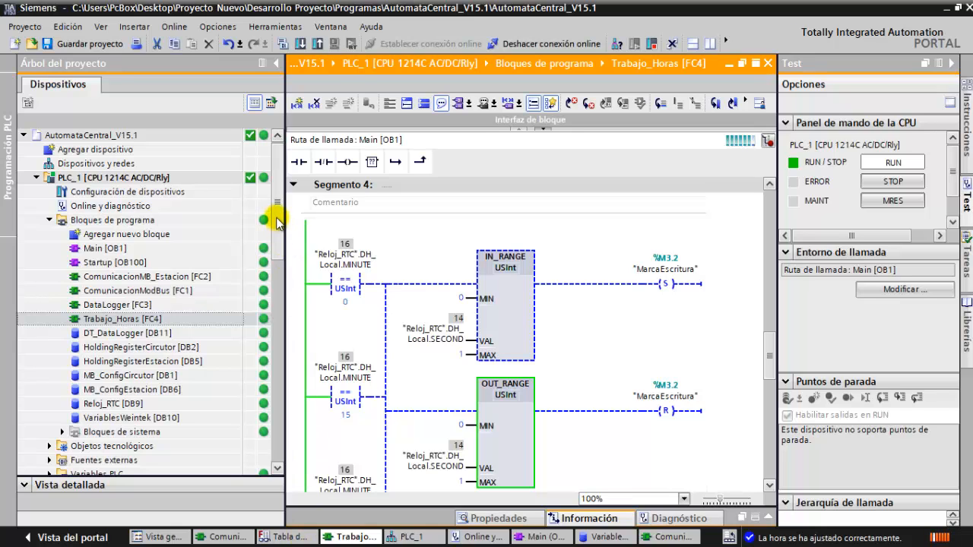
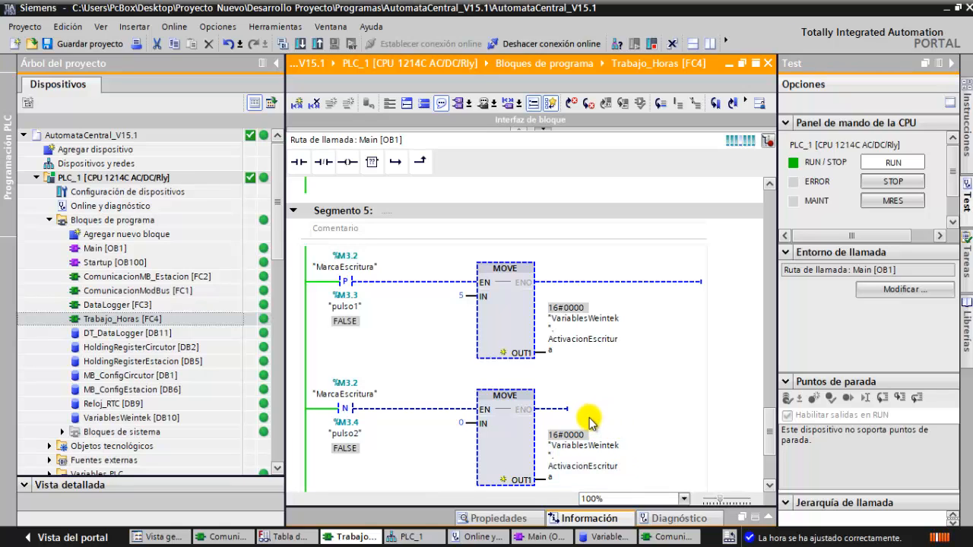
# Step: Switch to EasyBuilder Pro and review the blank settings for a new database server and those of the existing proyecto server
pyautogui.moveTo(439, 546)
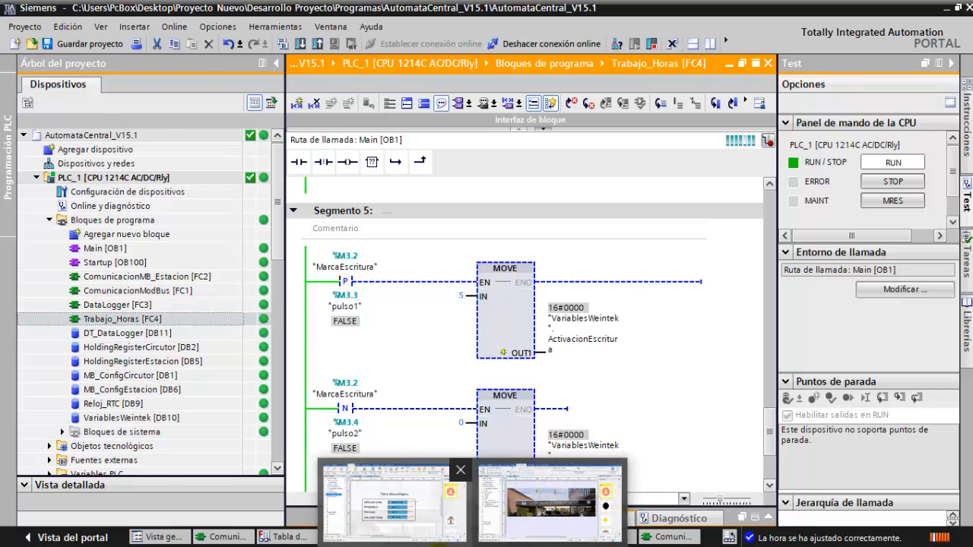
pyautogui.click(395, 502)
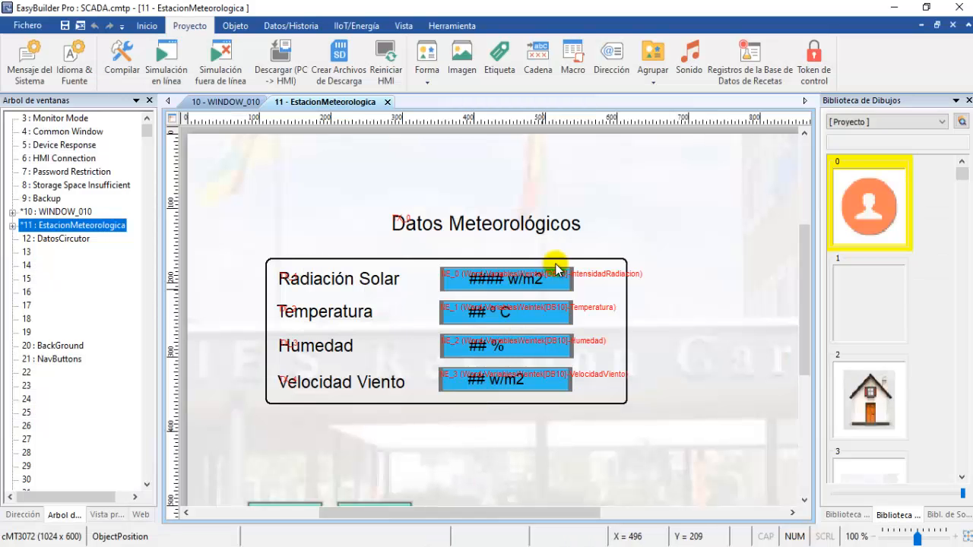
pyautogui.click(283, 26)
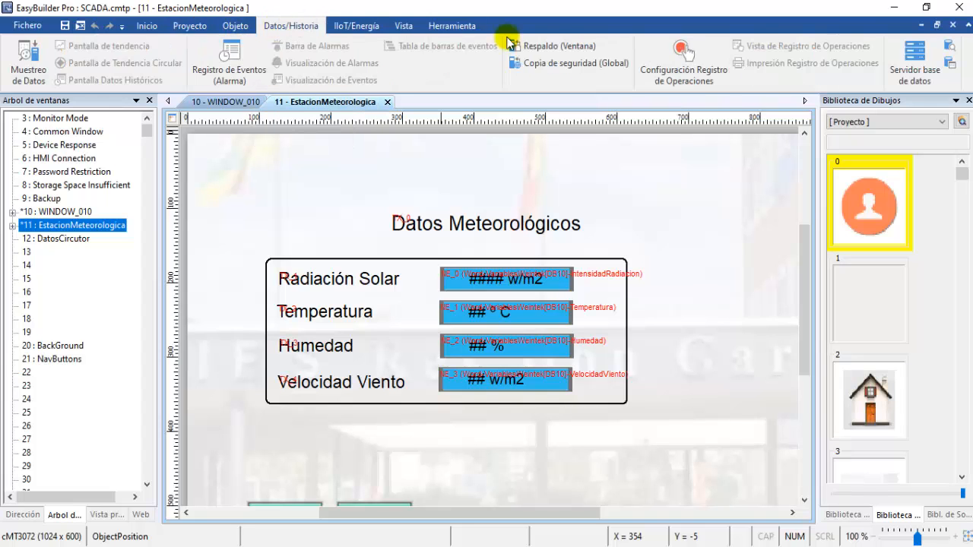
pyautogui.click(917, 50)
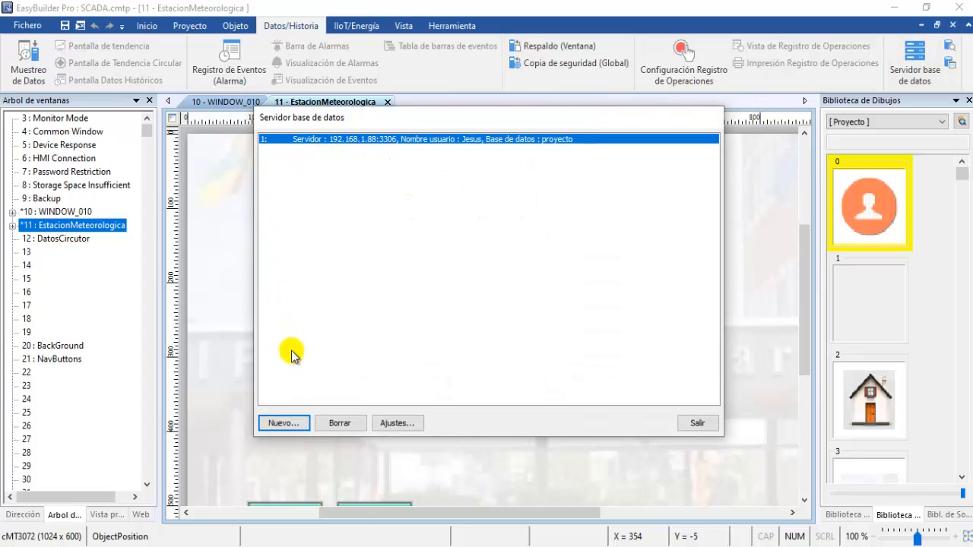
pyautogui.click(282, 424)
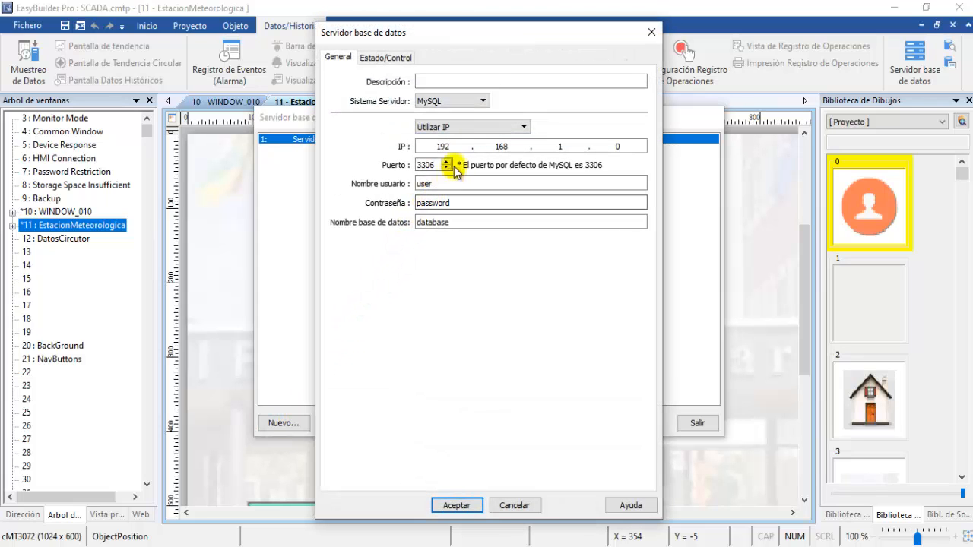
pyautogui.click(510, 505)
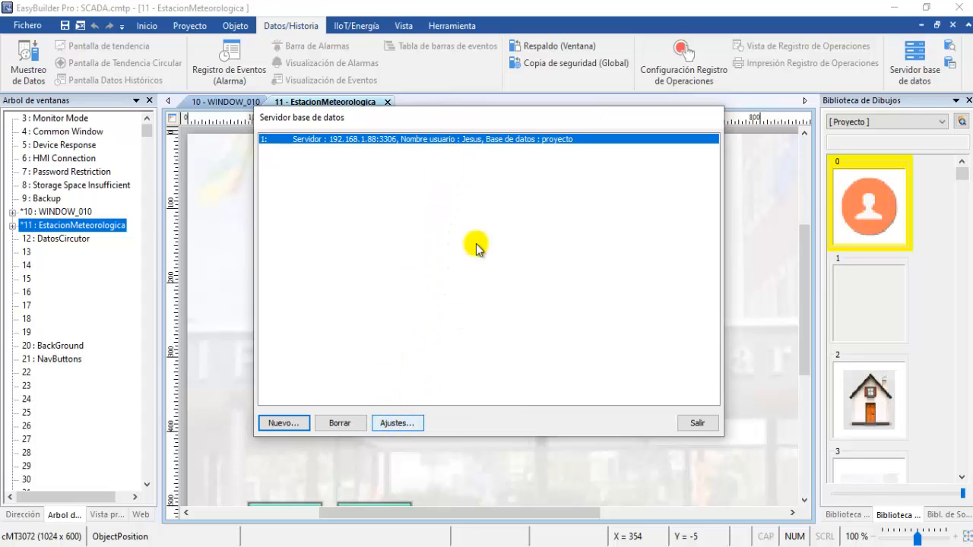
pyautogui.click(395, 426)
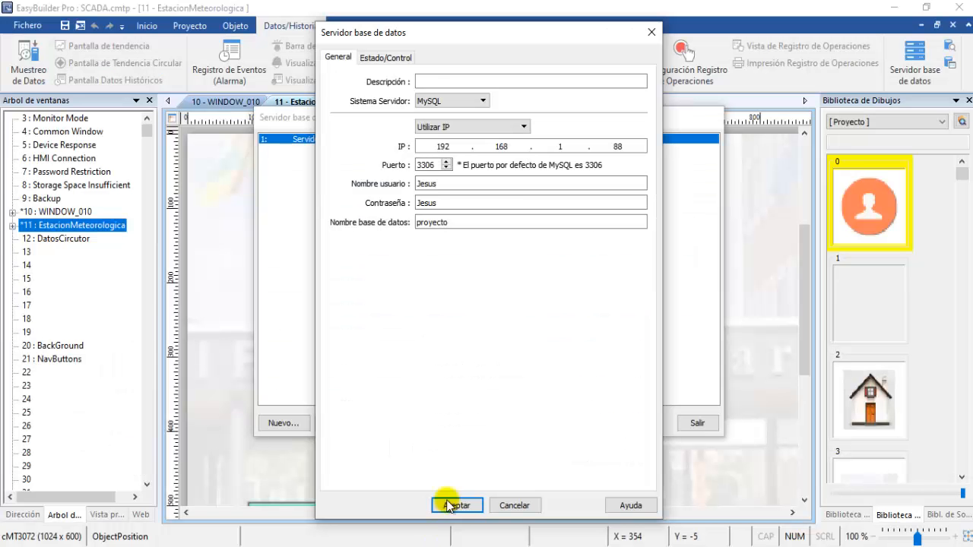
pyautogui.click(456, 507)
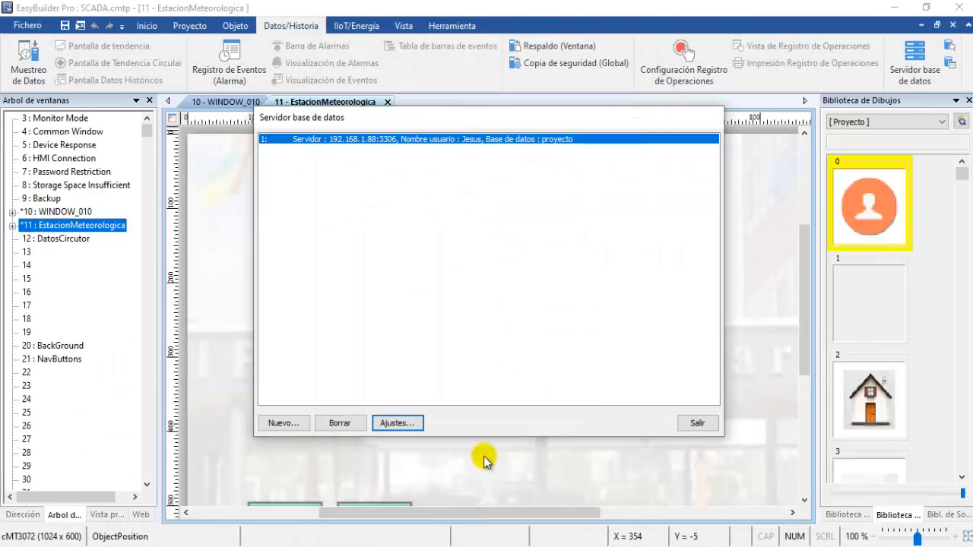
pyautogui.click(689, 422)
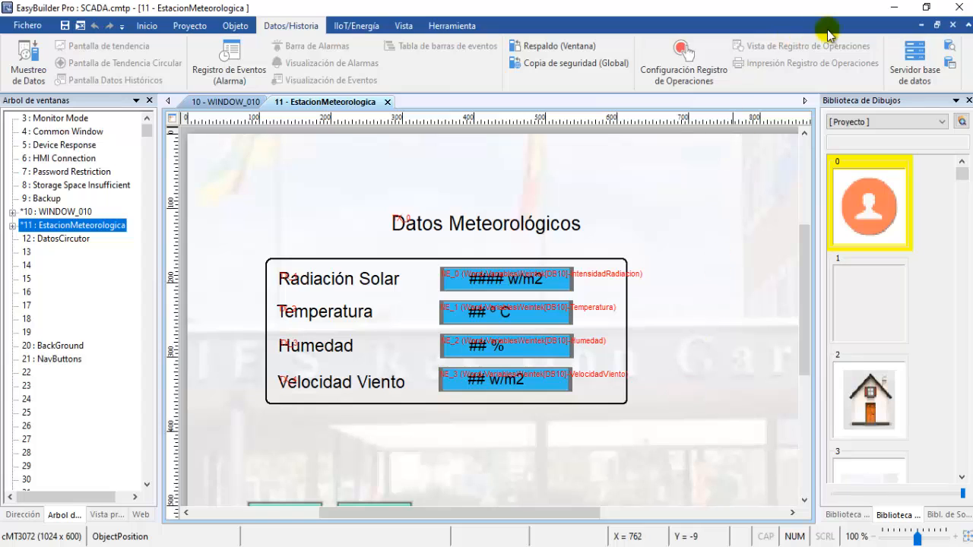
# Step: Open SQL query 1 for review, looking briefly at the generacion table in phpMyAdmin before returning to EasyBuilder Pro
pyautogui.click(951, 48)
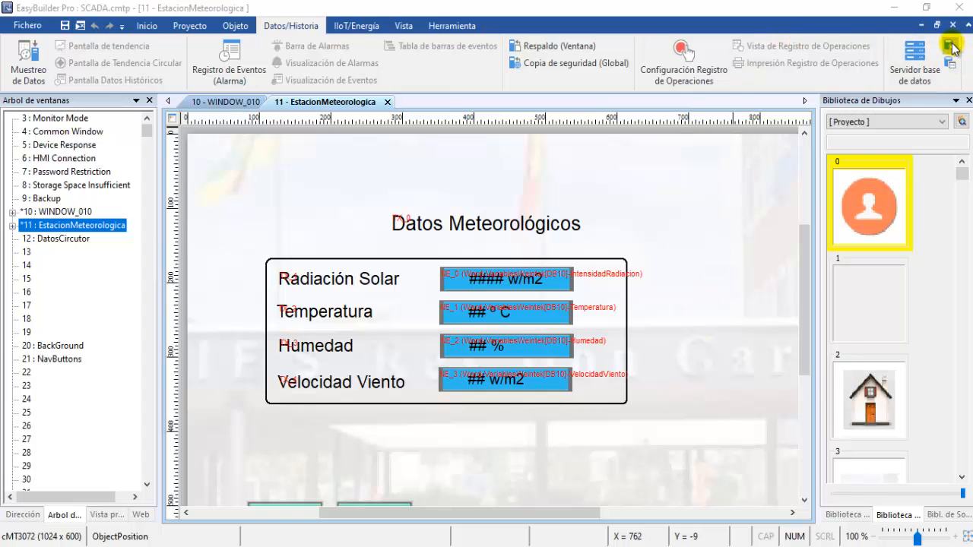
pyautogui.doubleClick(319, 172)
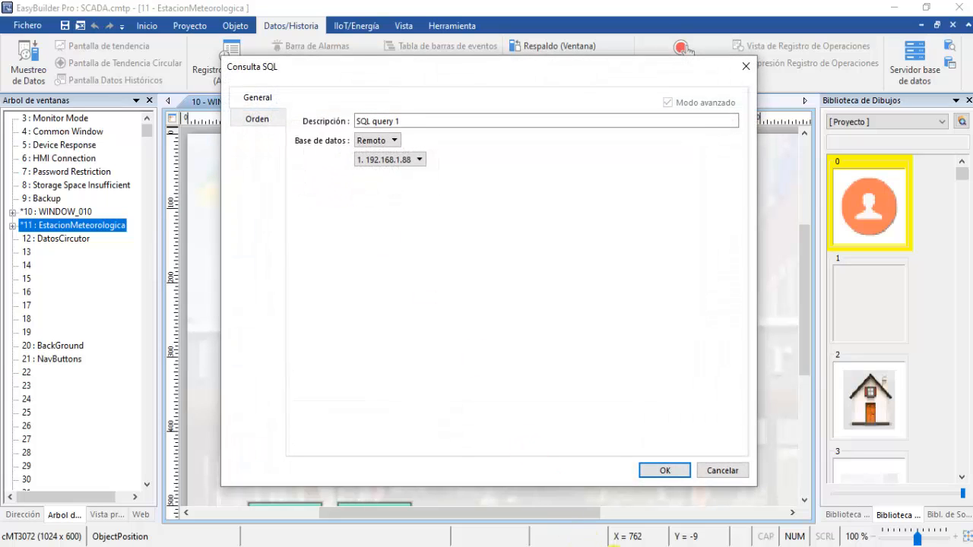
pyautogui.click(669, 510)
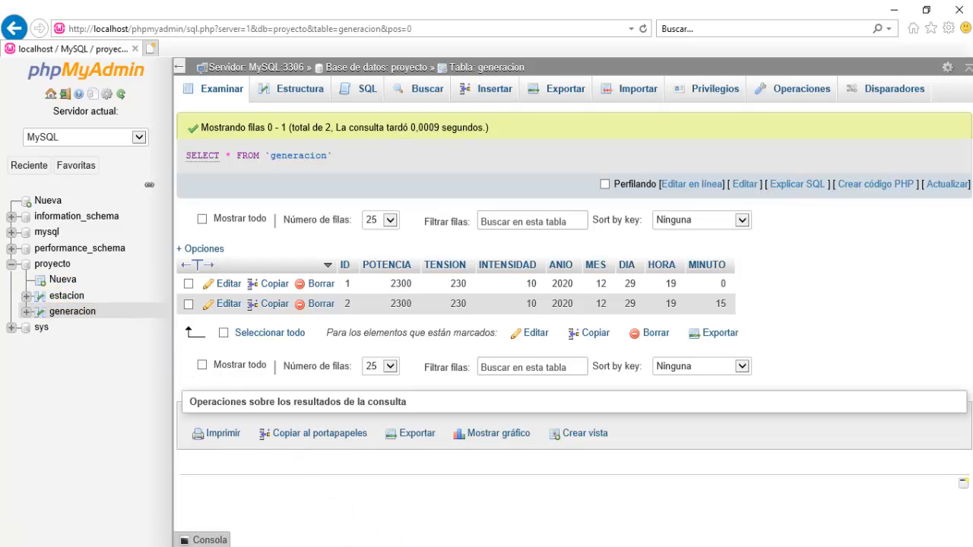
pyautogui.moveTo(391, 541)
pyautogui.click(393, 502)
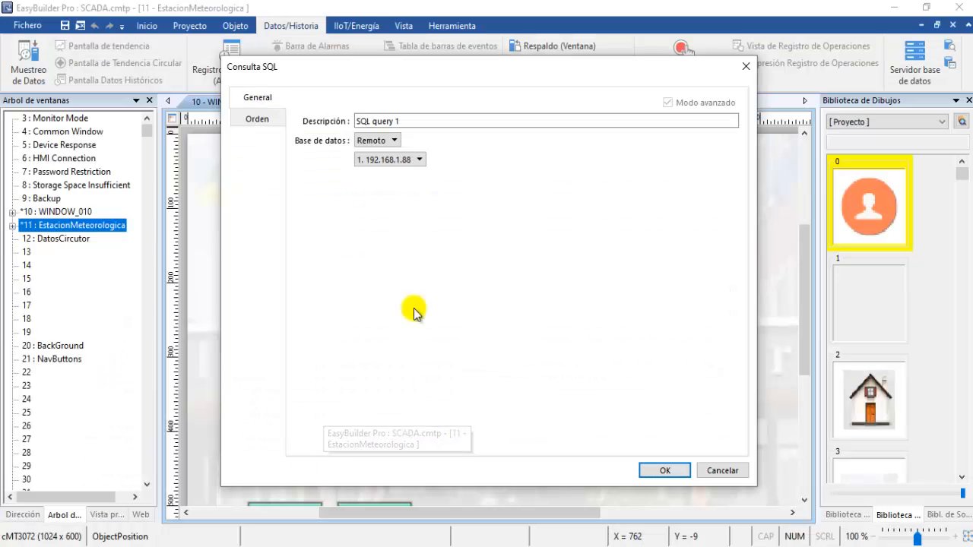
# Step: Examine SQL query 1's control tag and the insert statement and arguments of its command 5, Escritura en tabla estacion
pyautogui.click(255, 119)
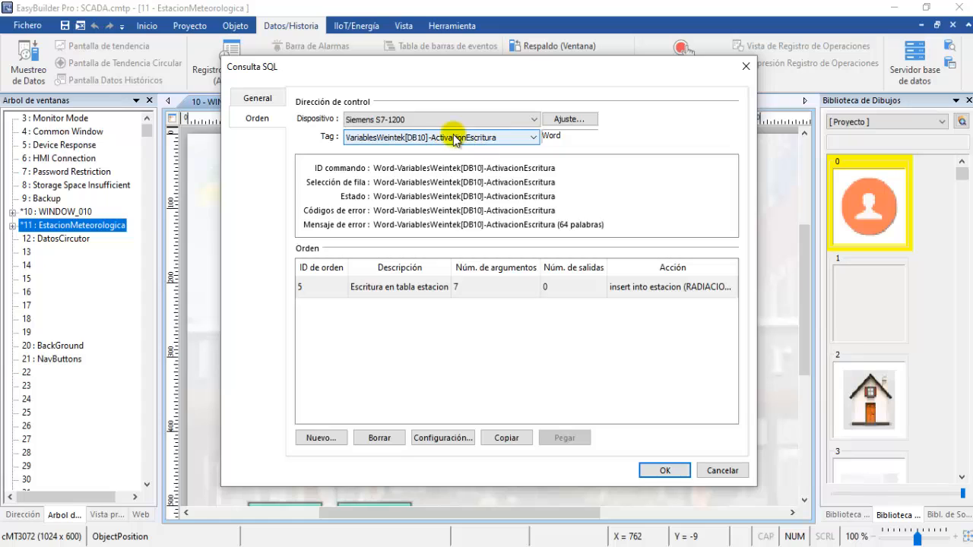
pyautogui.doubleClick(332, 289)
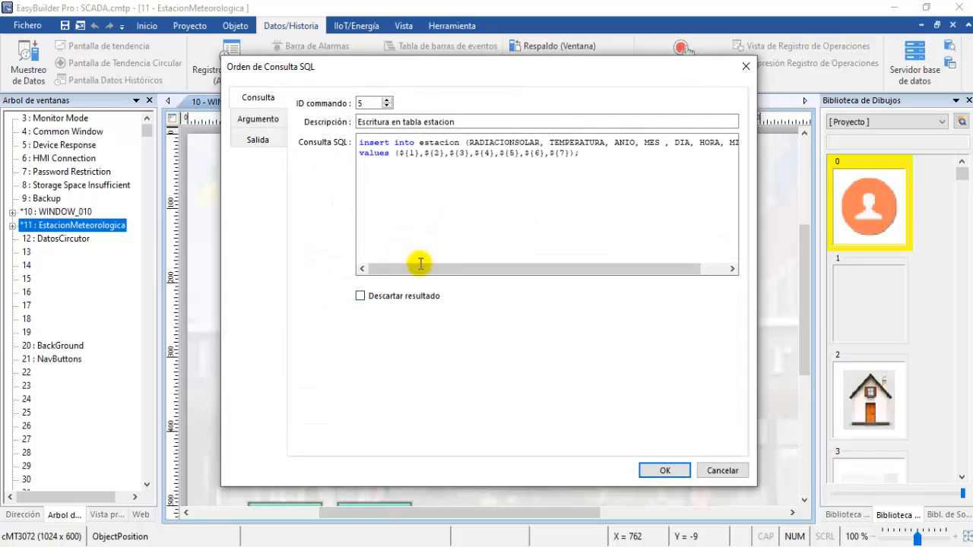
pyautogui.moveTo(428, 273); pyautogui.dragTo(443, 274)
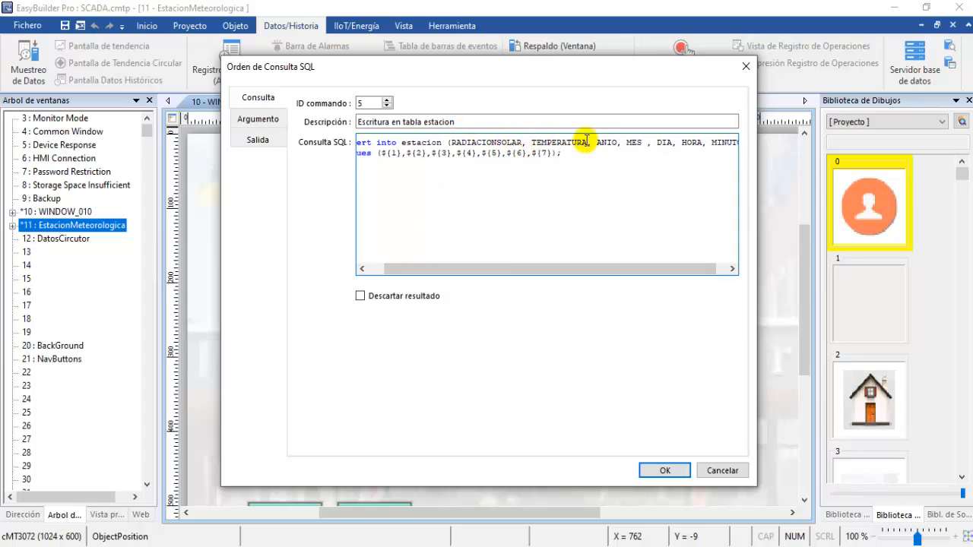
pyautogui.moveTo(577, 269); pyautogui.dragTo(553, 277)
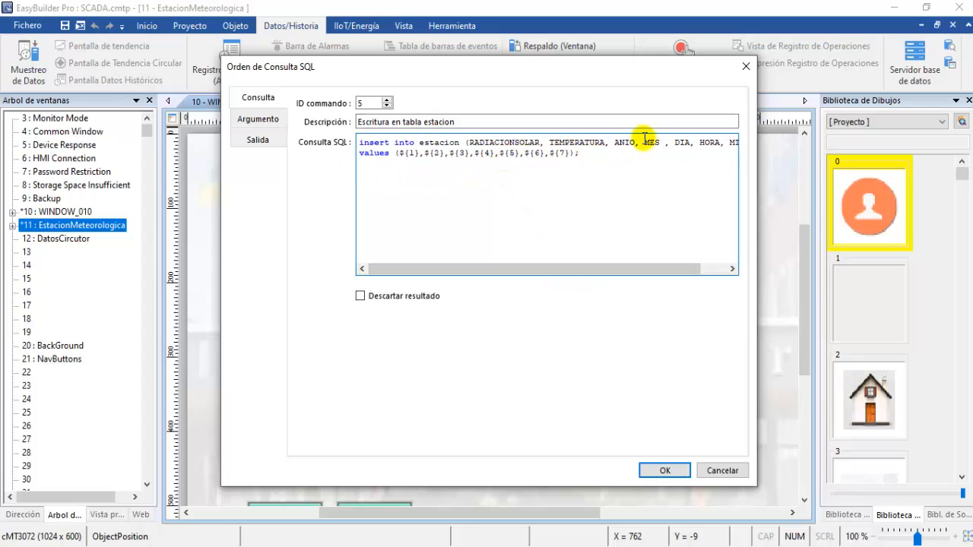
pyautogui.click(258, 120)
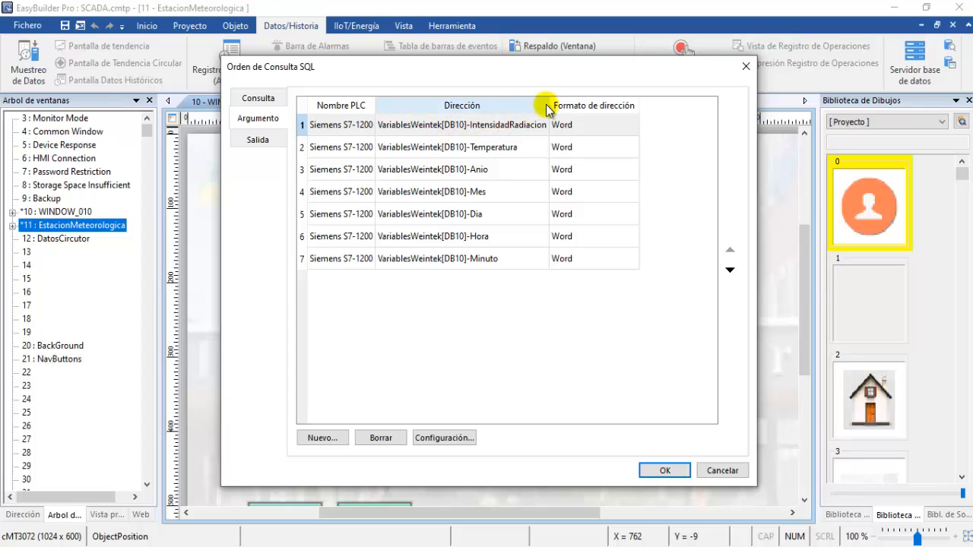
pyautogui.moveTo(548, 102); pyautogui.dragTo(604, 101)
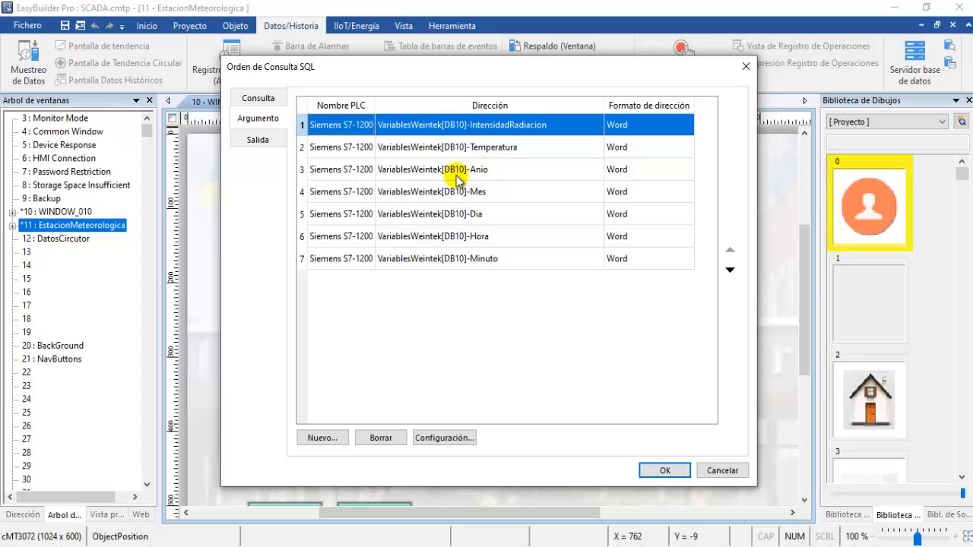
pyautogui.click(655, 472)
pyautogui.click(658, 471)
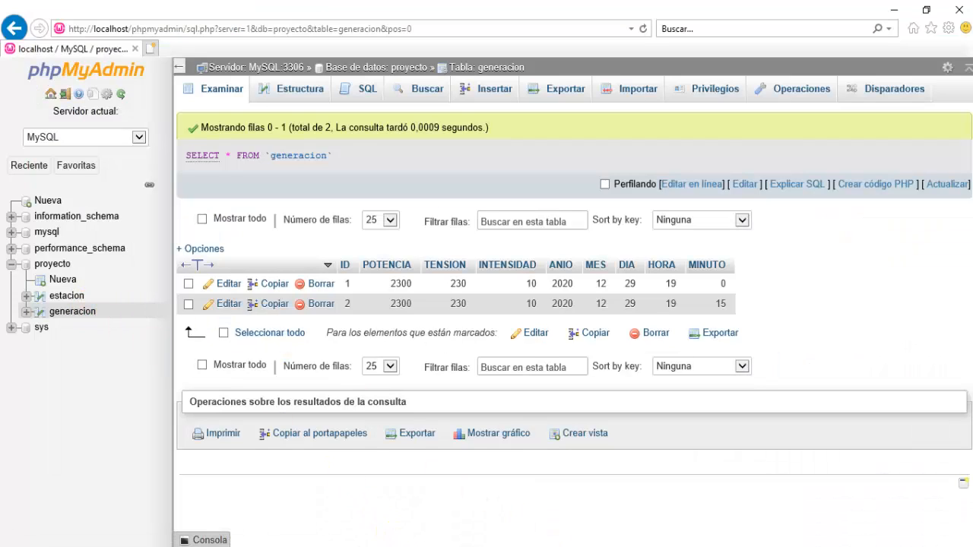
# Step: In EasyBuilder Pro, examine SQL query 2's command 5, Escritura tabla generacion, including its insert statement, arguments and control tag
pyautogui.moveTo(443, 546)
pyautogui.click(392, 504)
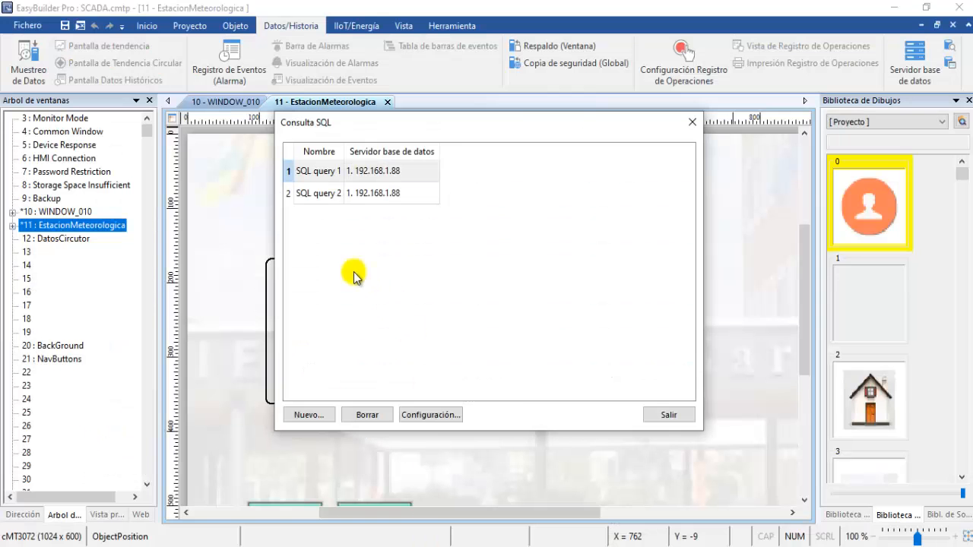
pyautogui.doubleClick(316, 192)
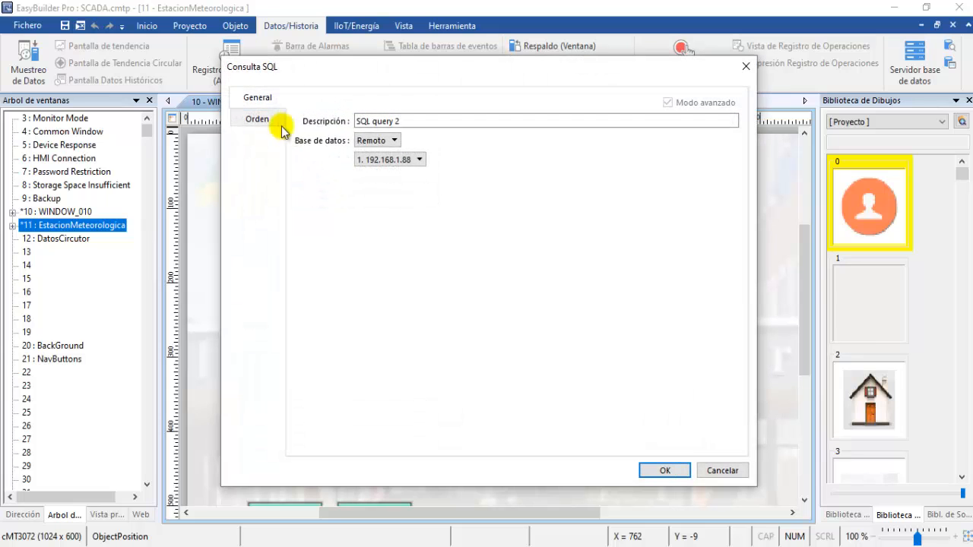
pyautogui.click(275, 121)
pyautogui.doubleClick(329, 286)
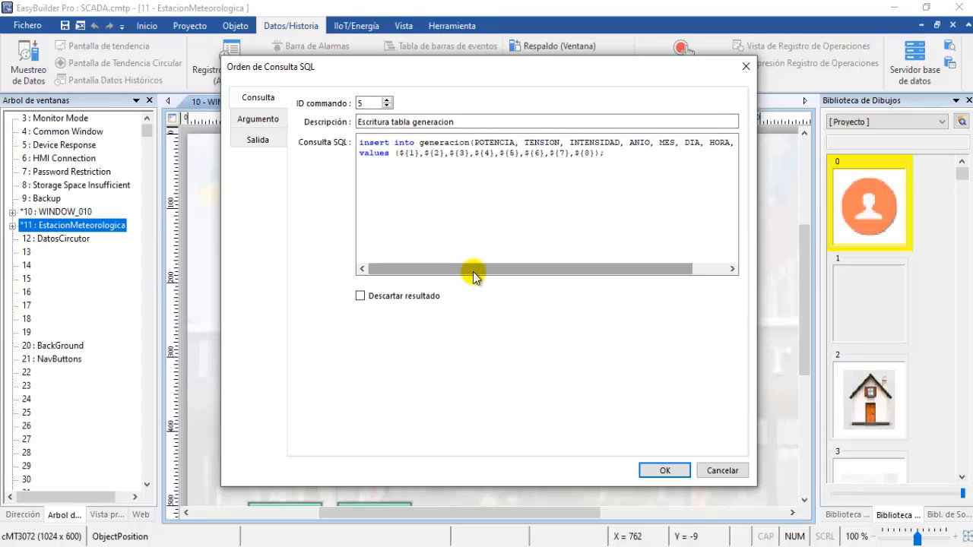
pyautogui.moveTo(473, 276); pyautogui.dragTo(508, 276)
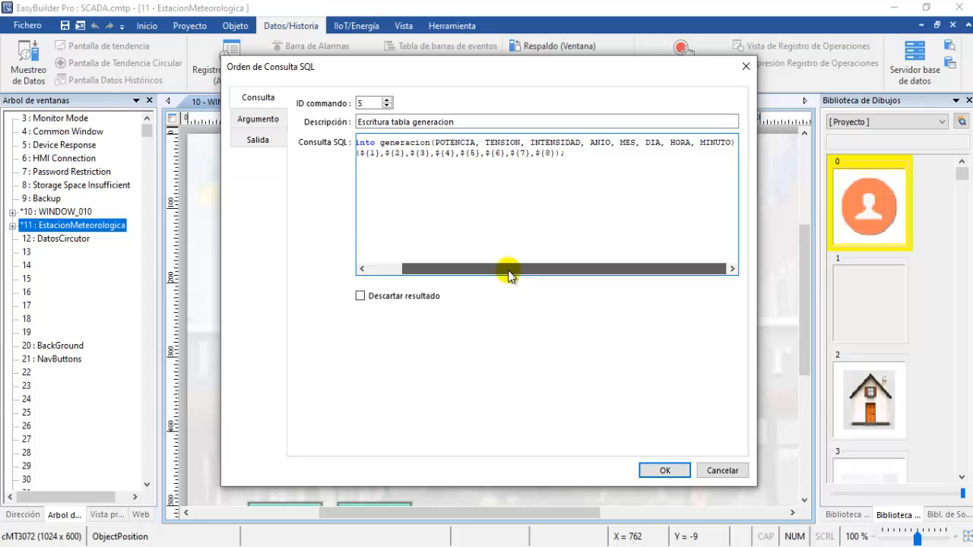
pyautogui.moveTo(508, 276); pyautogui.dragTo(469, 277)
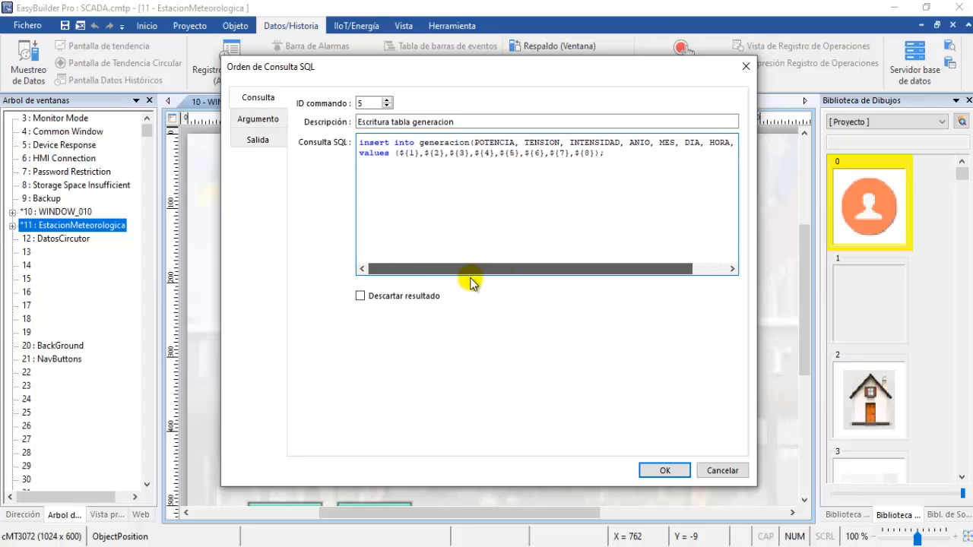
pyautogui.click(273, 127)
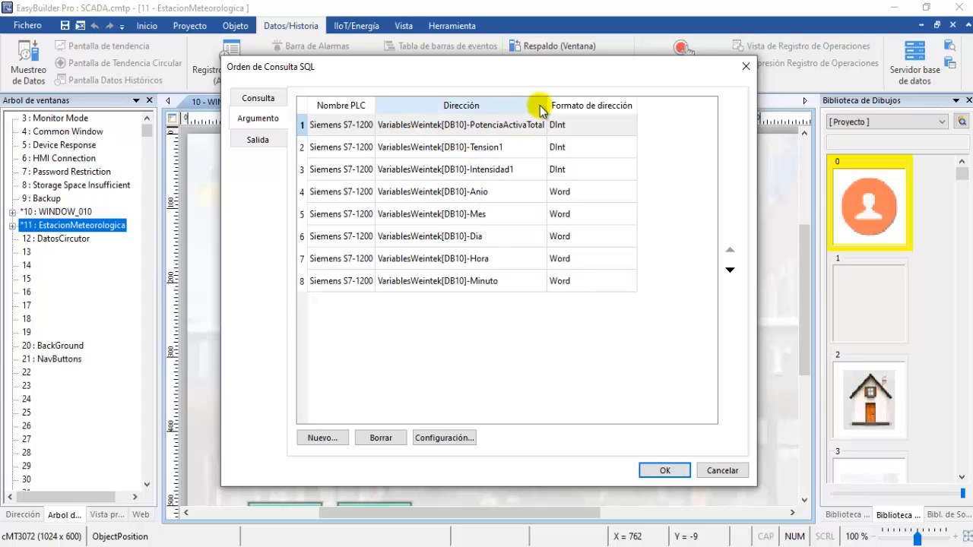
pyautogui.moveTo(547, 105); pyautogui.dragTo(579, 105)
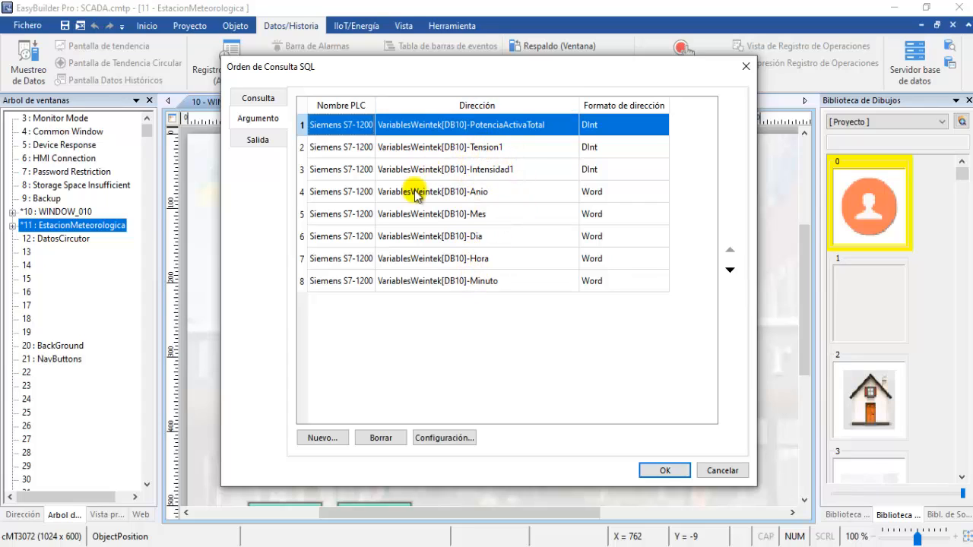
pyautogui.click(665, 472)
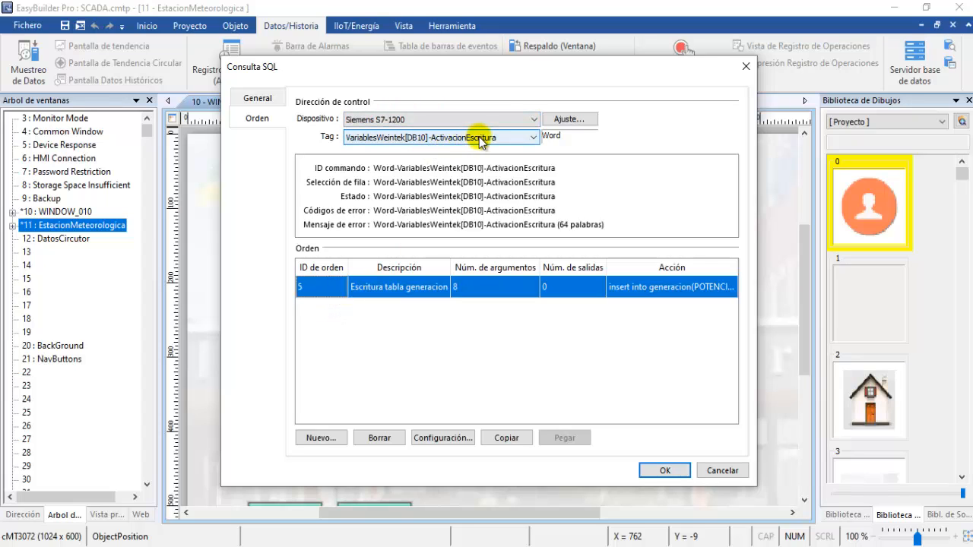
pyautogui.click(662, 471)
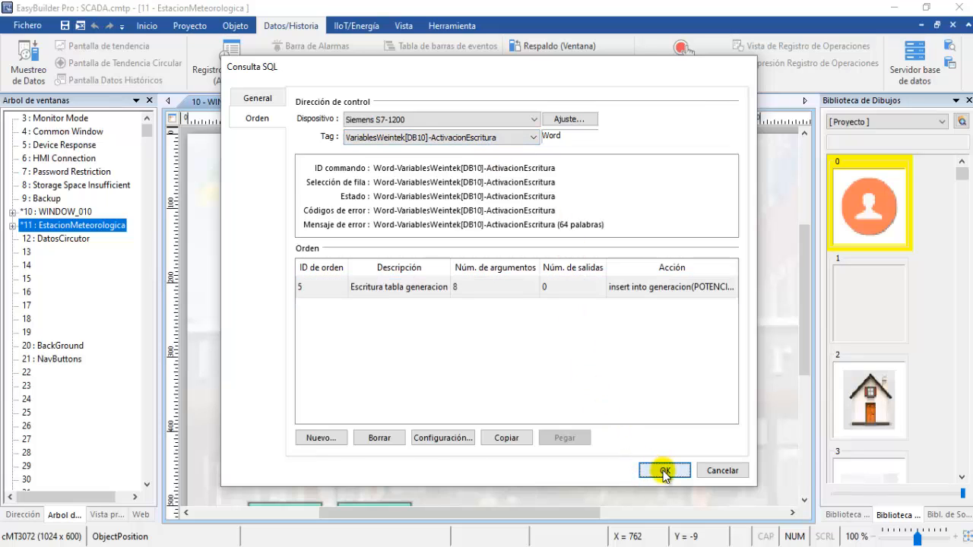
pyautogui.click(668, 415)
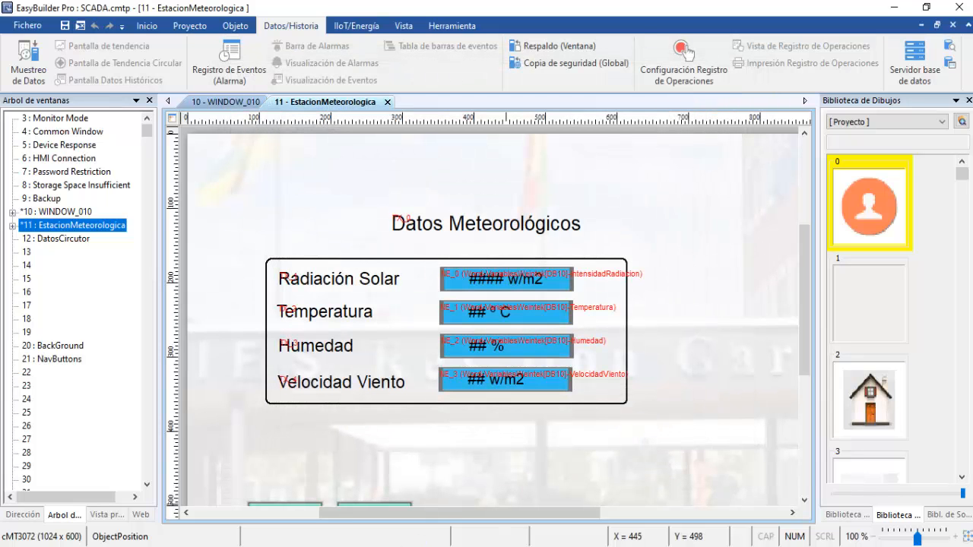
# Step: Switch to TIA Portal and set PLC_1's module time online by adopting the PG/PC time
pyautogui.moveTo(285, 546)
pyautogui.click(287, 538)
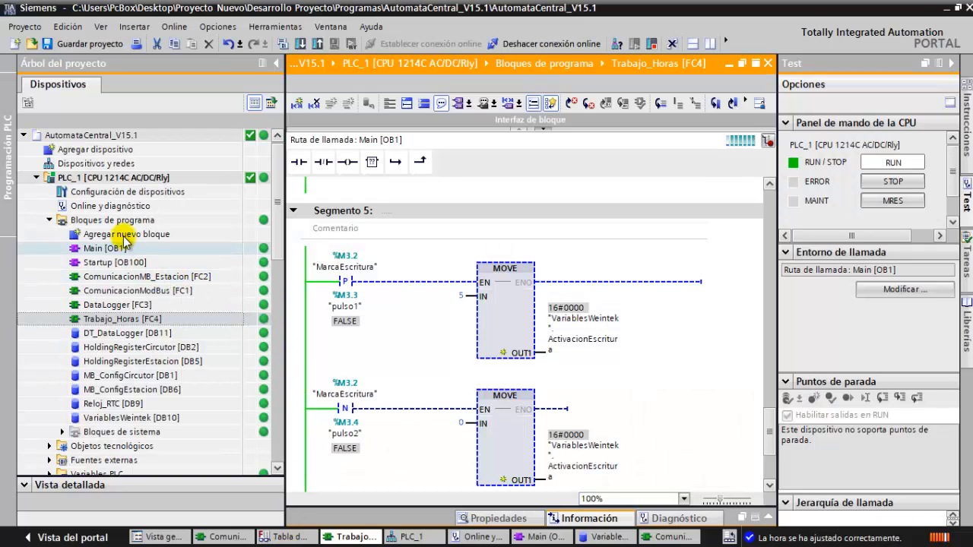
pyautogui.click(114, 207)
pyautogui.doubleClick(114, 207)
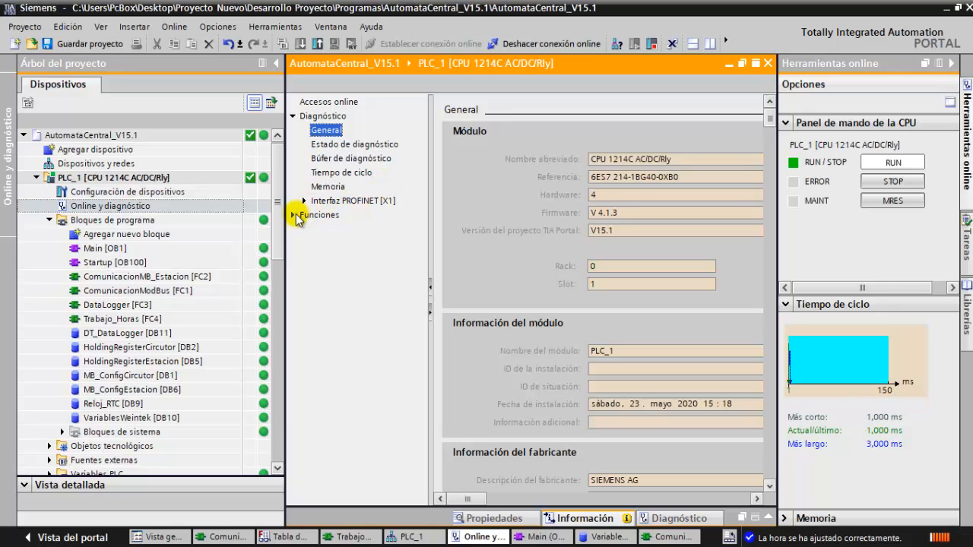
pyautogui.click(297, 214)
pyautogui.click(327, 243)
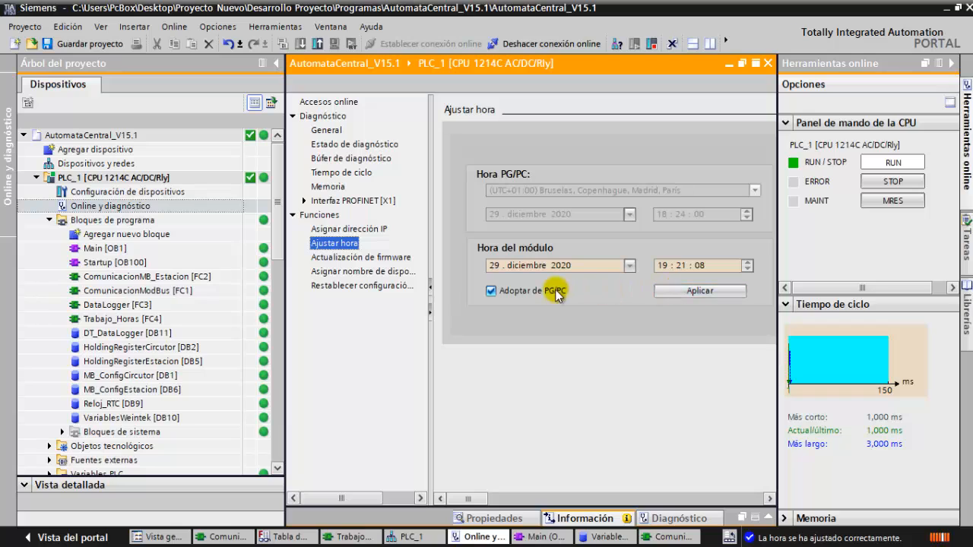
pyautogui.click(695, 292)
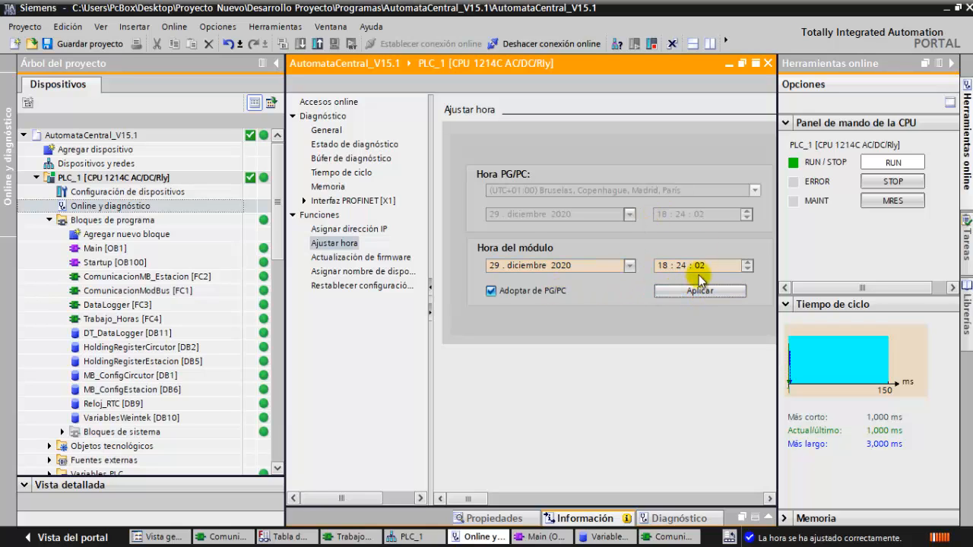
pyautogui.click(699, 293)
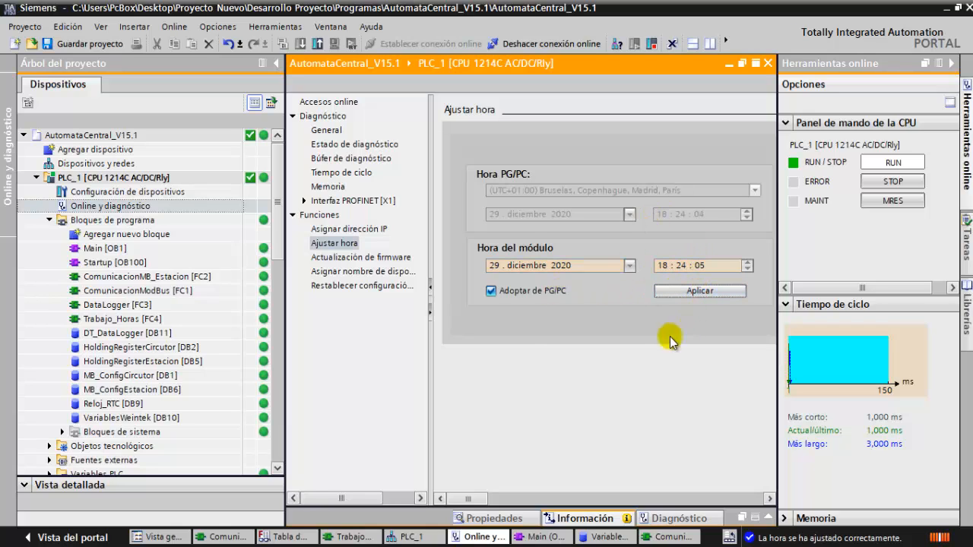